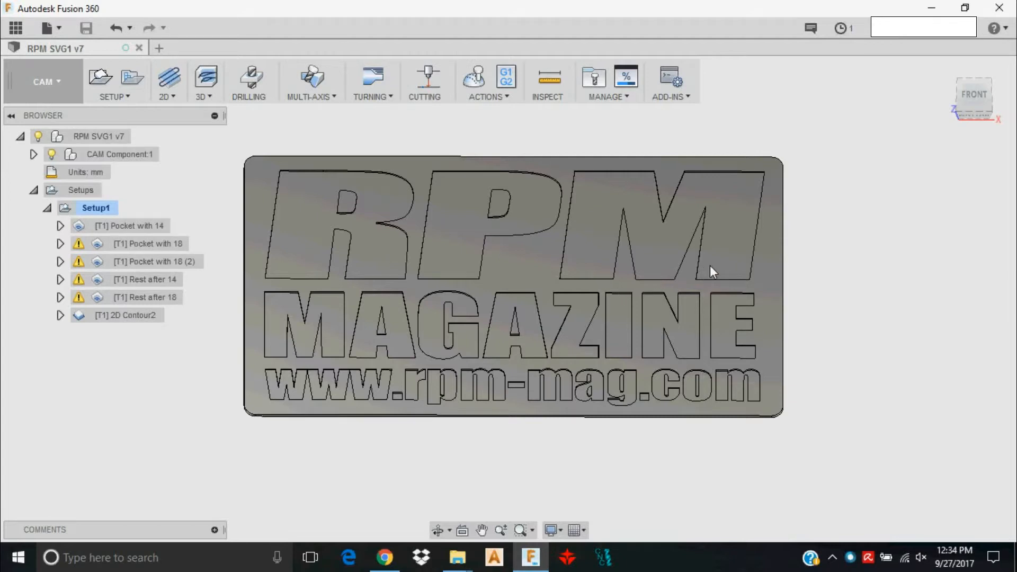
- Create a new design and insert the SVG file "RPM LOGO_no shadow.svg" on the front origin plane
left_click(160, 49)
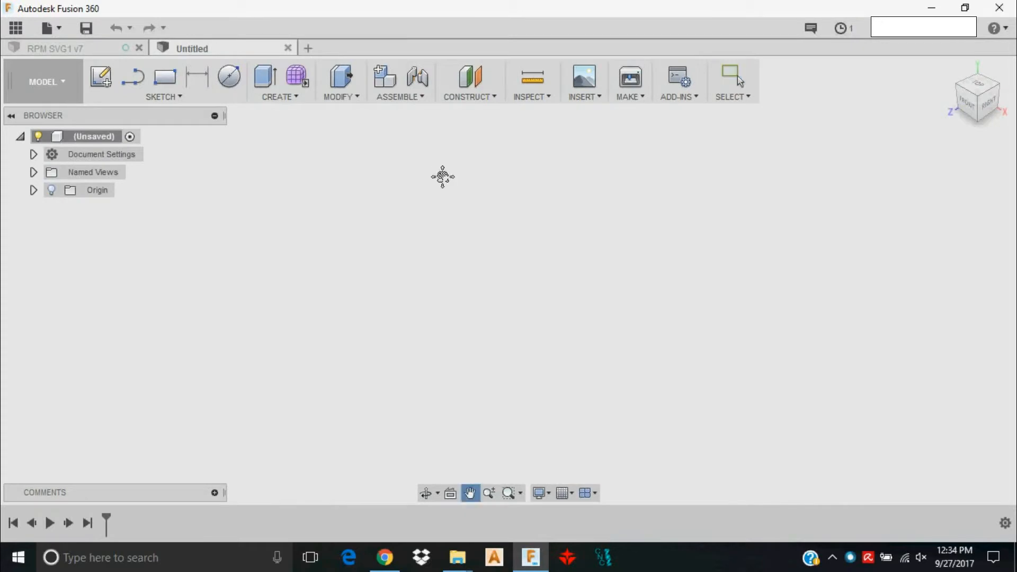
left_click(583, 99)
left_click(614, 167)
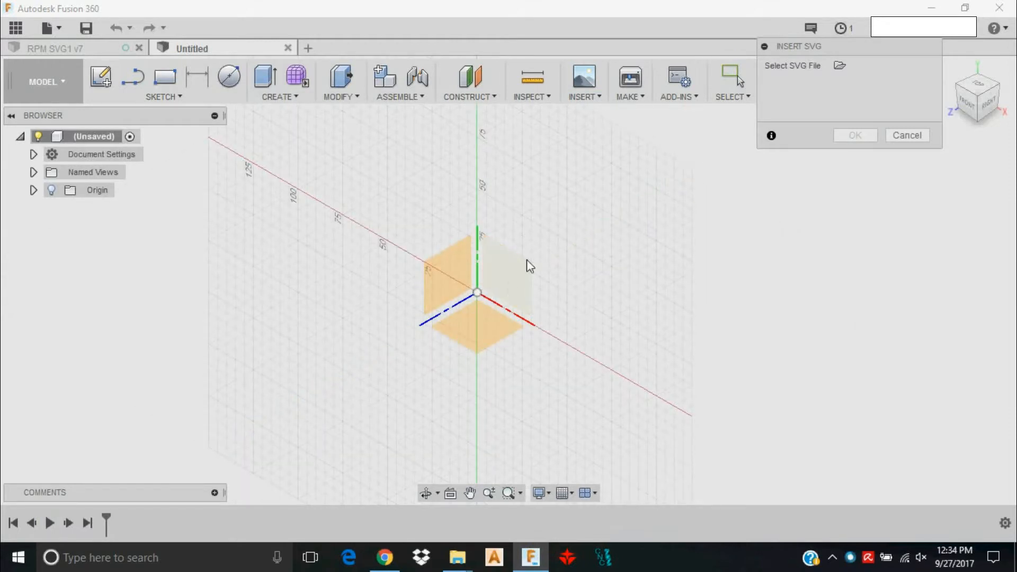
left_click(430, 325)
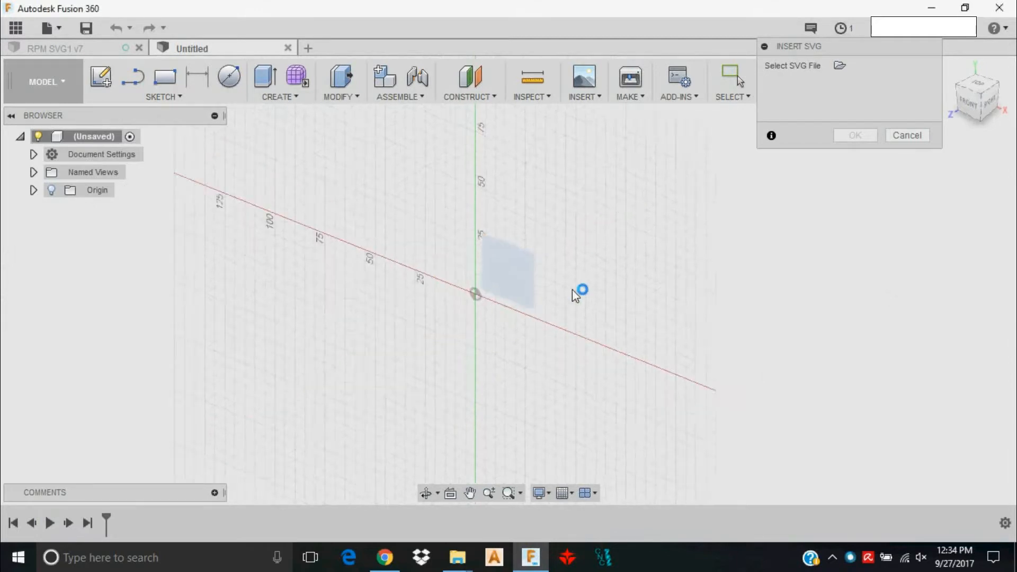
left_click(836, 68)
left_click(188, 139)
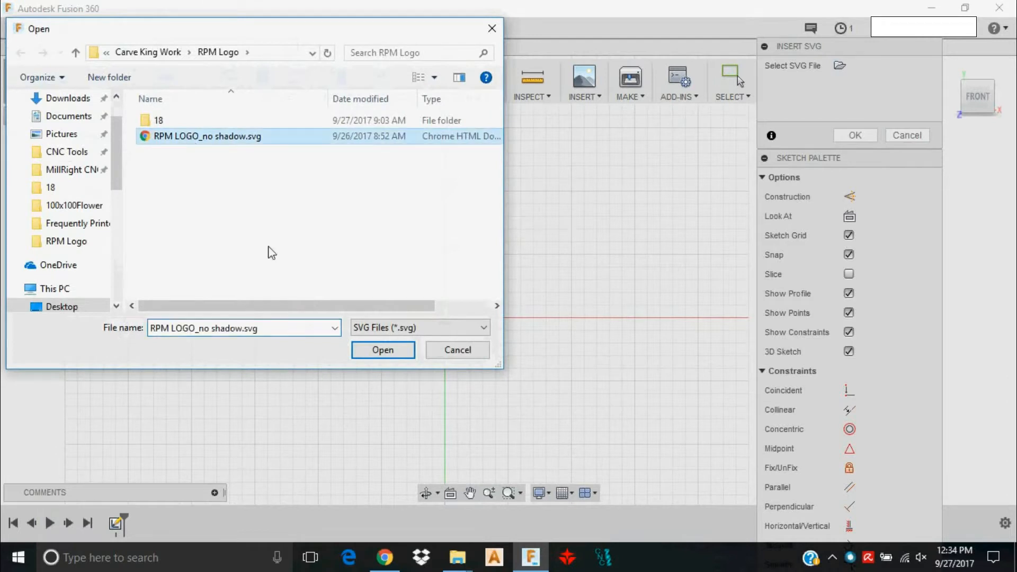
left_click(383, 350)
- Set the inserted SVG's plane scale to 3 and accept the insertion
left_click_drag(879, 143, 773, 148)
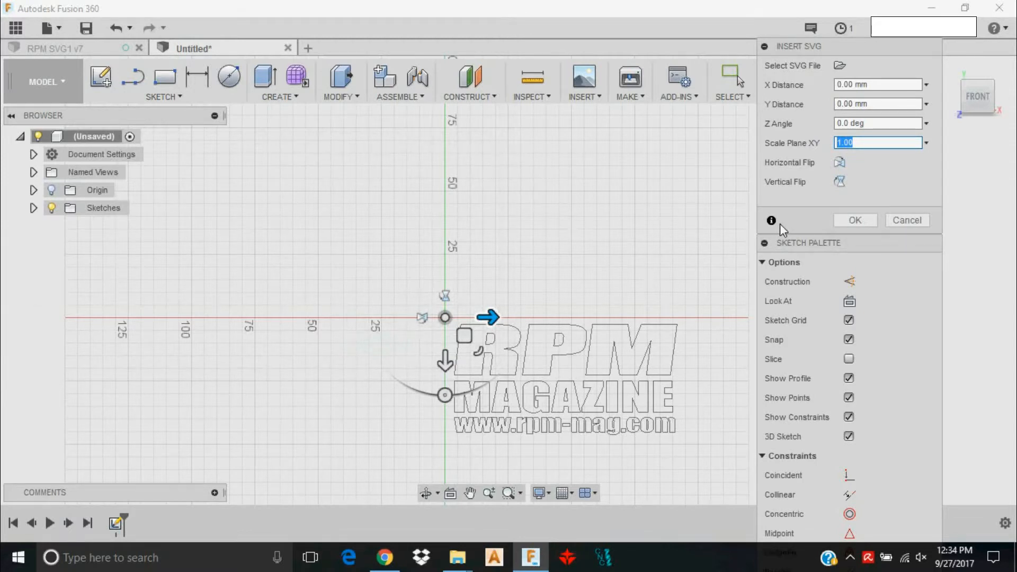
type("3")
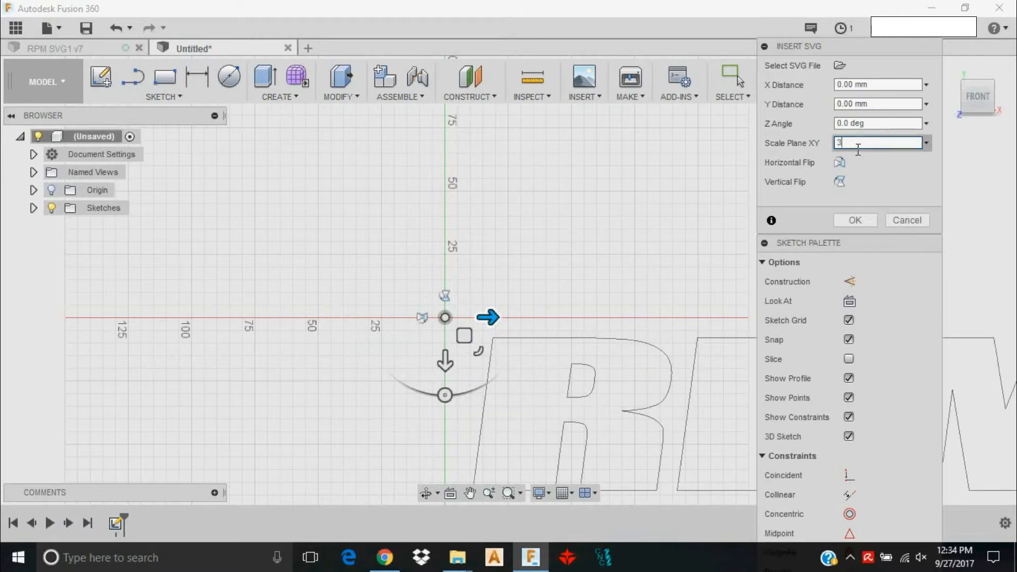
left_click(855, 220)
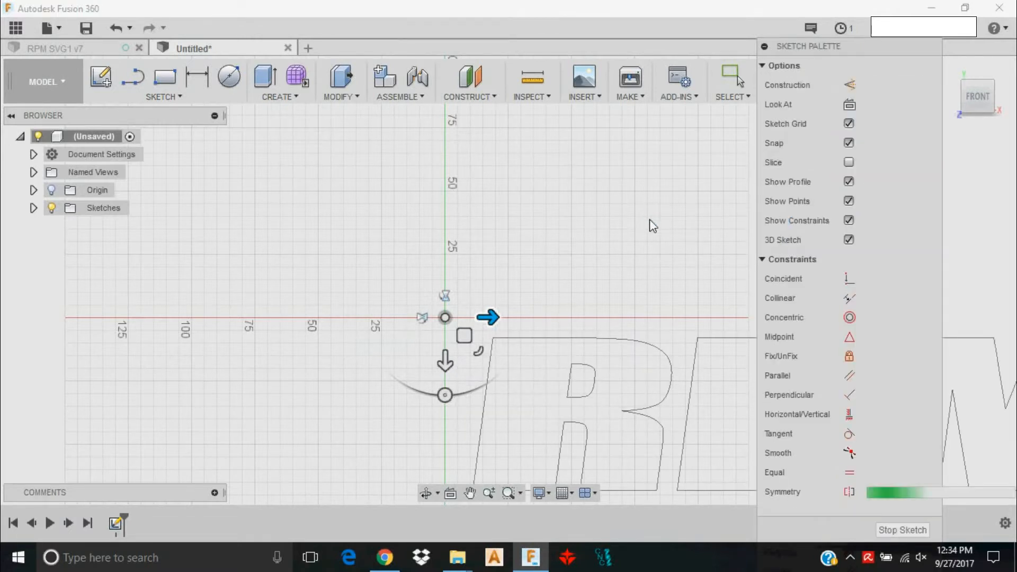
- Select all of the imported logo geometry and unfix it
scroll(658, 231, "down", 1)
middle_click_drag(666, 241, 442, 117)
scroll(440, 116, "down", 1)
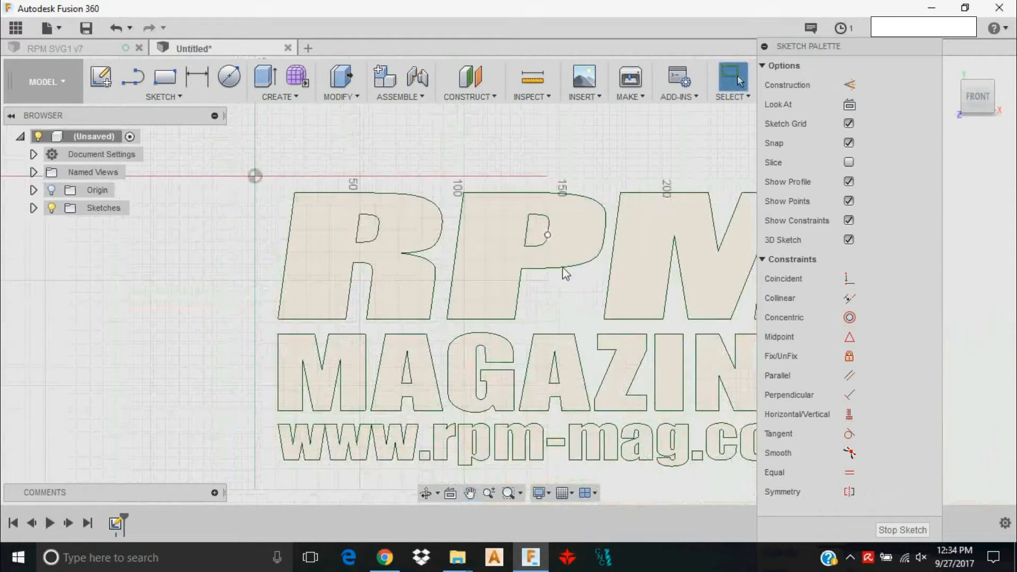
scroll(551, 285, "up", 3)
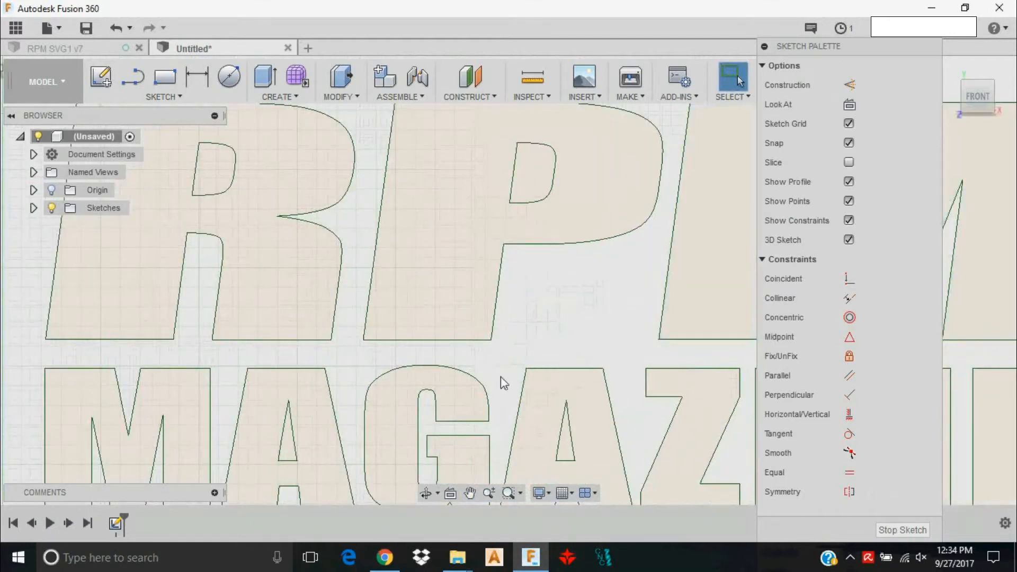
scroll(472, 269, "down", 3)
middle_click_drag(559, 271, 483, 236)
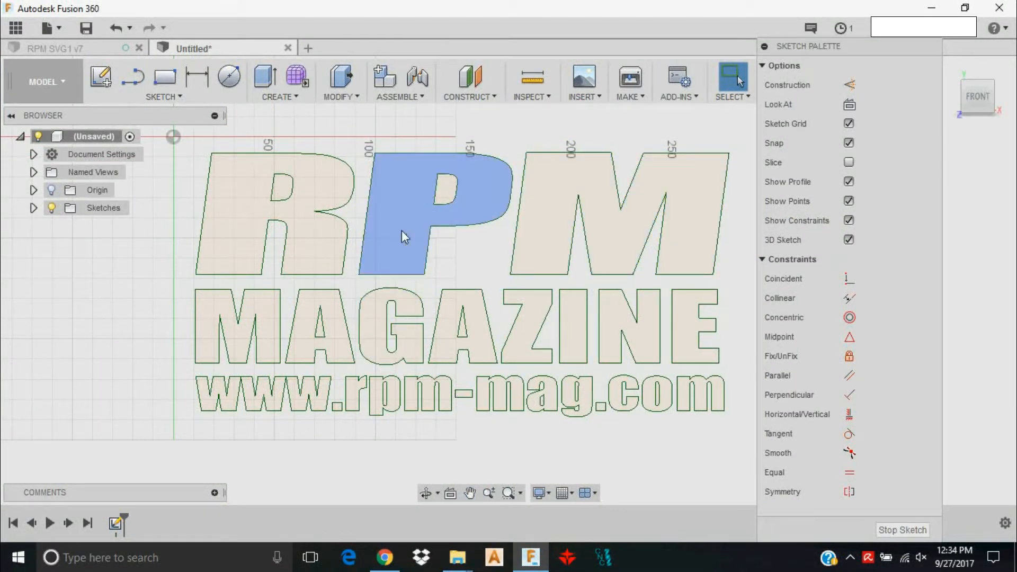
scroll(458, 244, "down", 2)
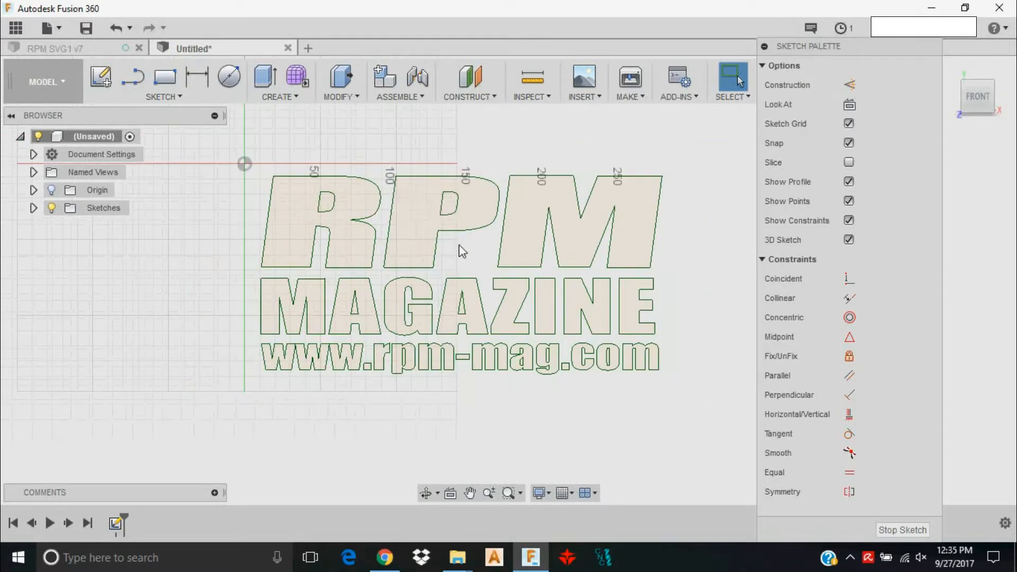
middle_click_drag(391, 177, 400, 191)
mouse_move(231, 144)
left_mouse_down()
mouse_move(379, 219)
mouse_move(701, 486)
left_mouse_up()
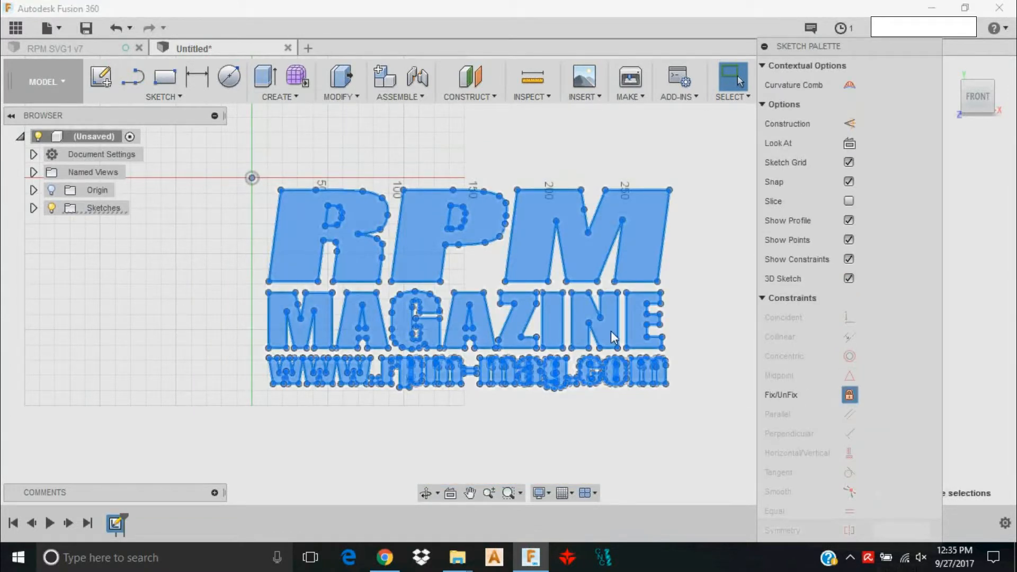
left_click(848, 397)
- Draw a 2-point rectangle from the origin around the logo, 285 mm wide and 144 mm high
scroll(540, 245, "up", 10)
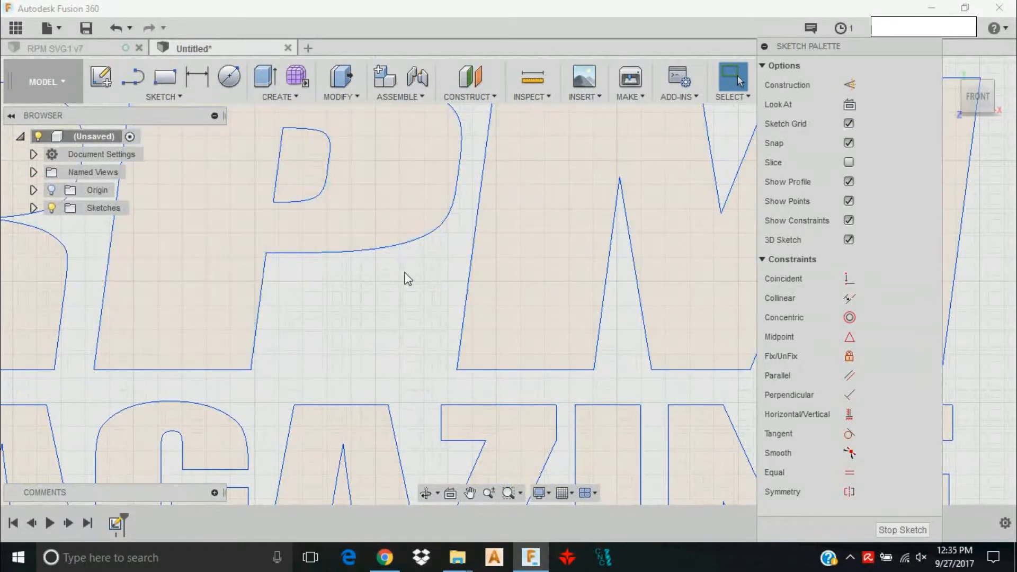
scroll(434, 290, "down", 2)
scroll(434, 285, "down", 5)
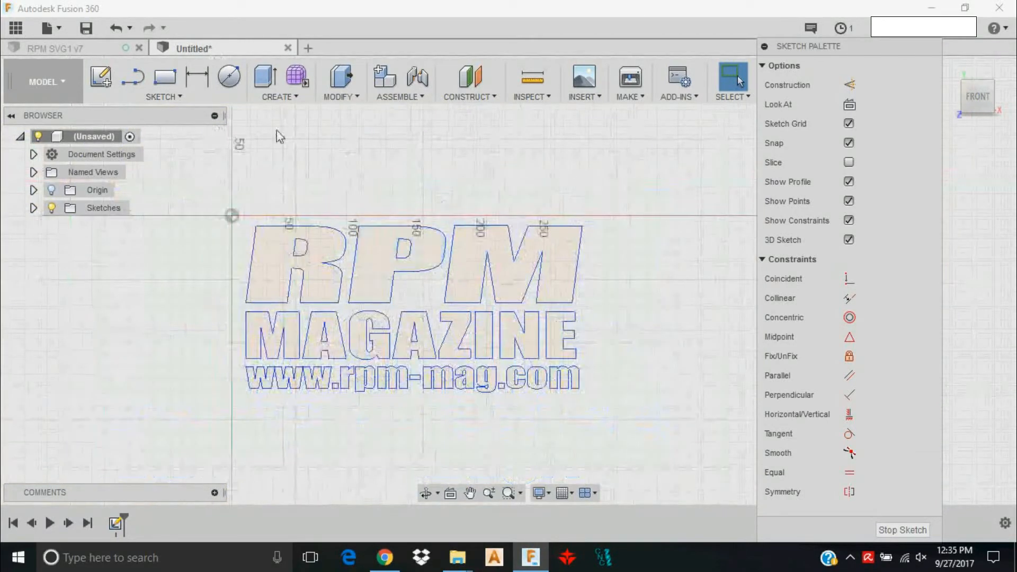
left_click(179, 97)
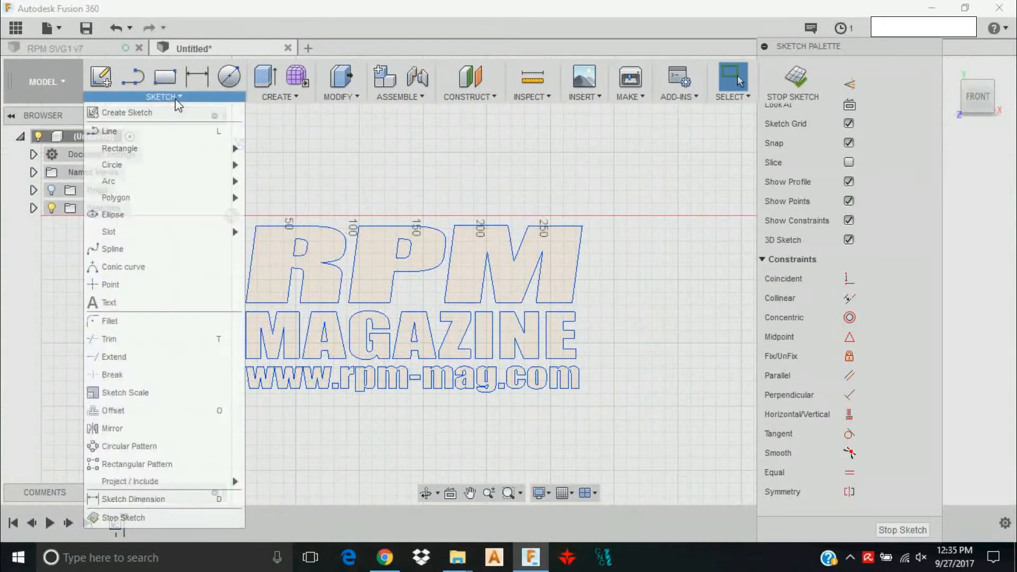
mouse_move(146, 154)
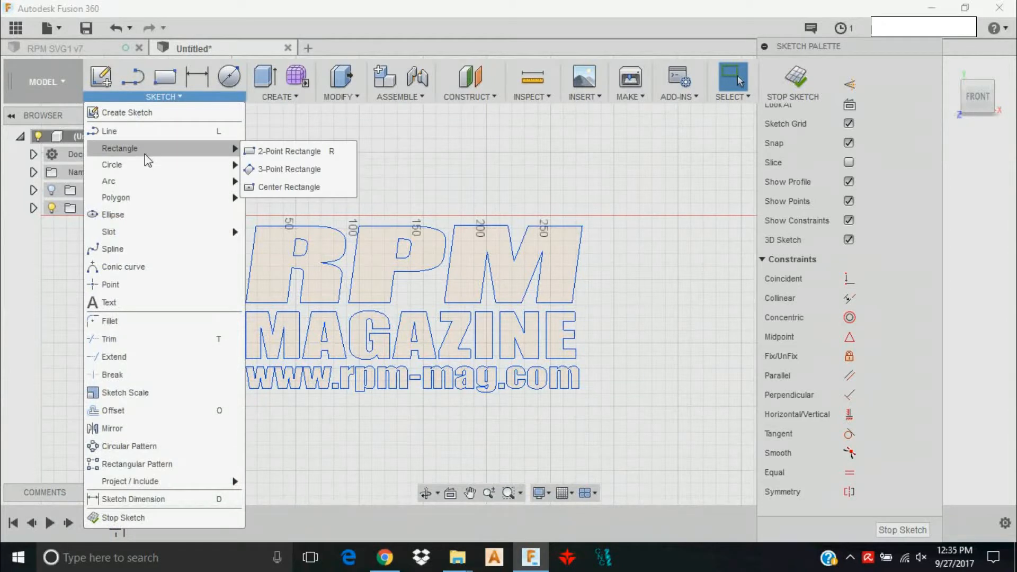
left_click(339, 151)
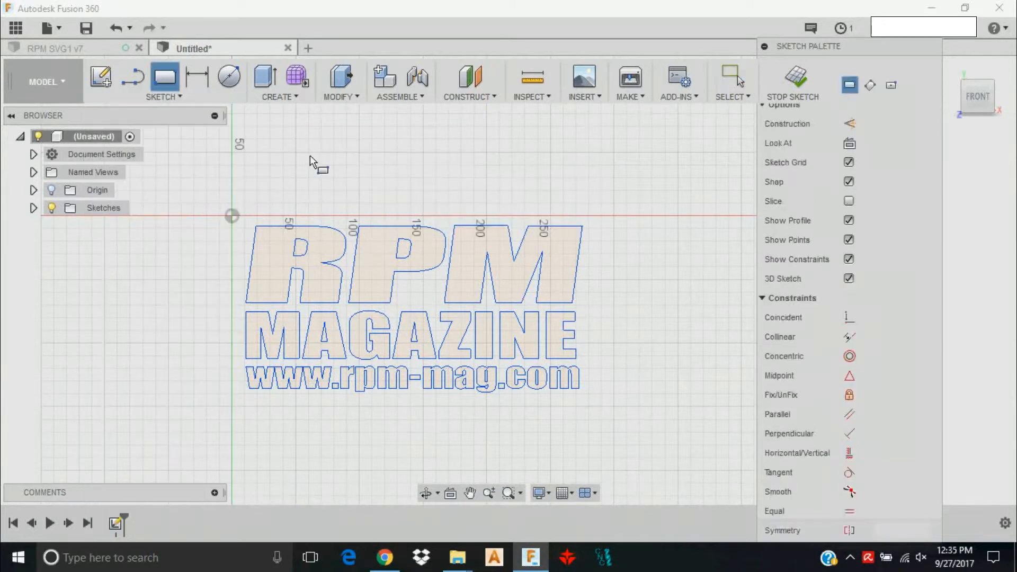
left_click(233, 216)
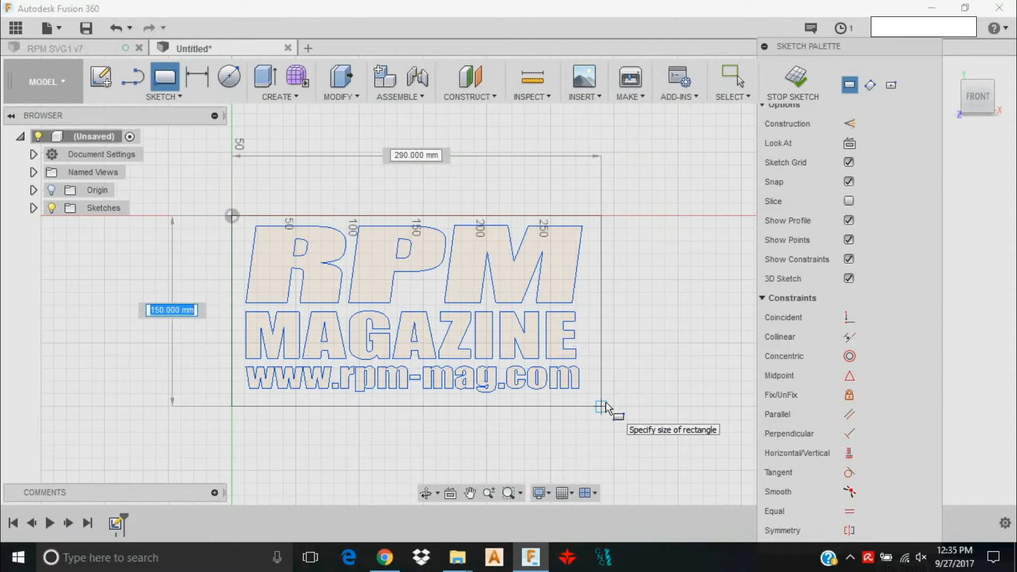
type("144")
key("Tab")
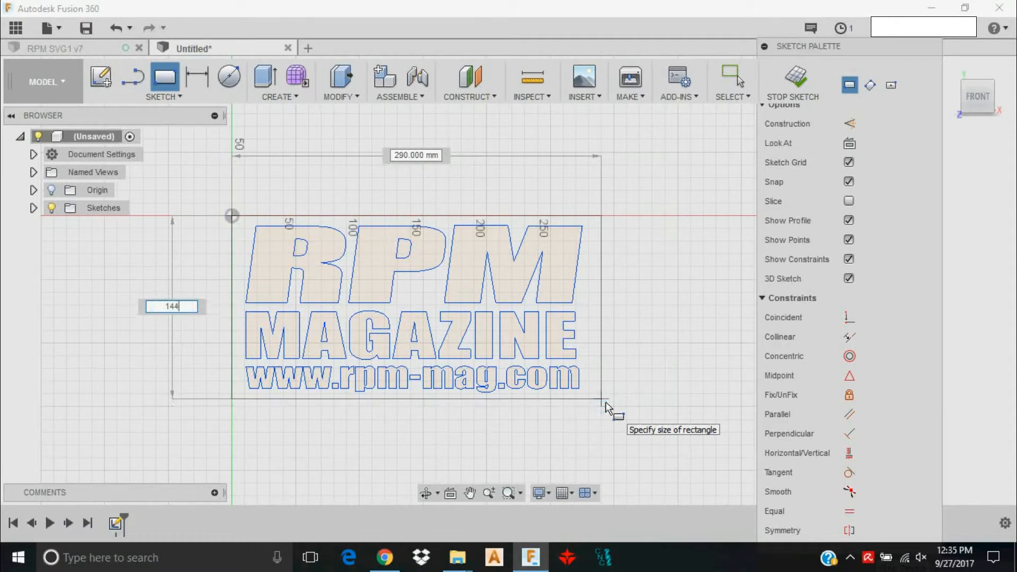
type("285")
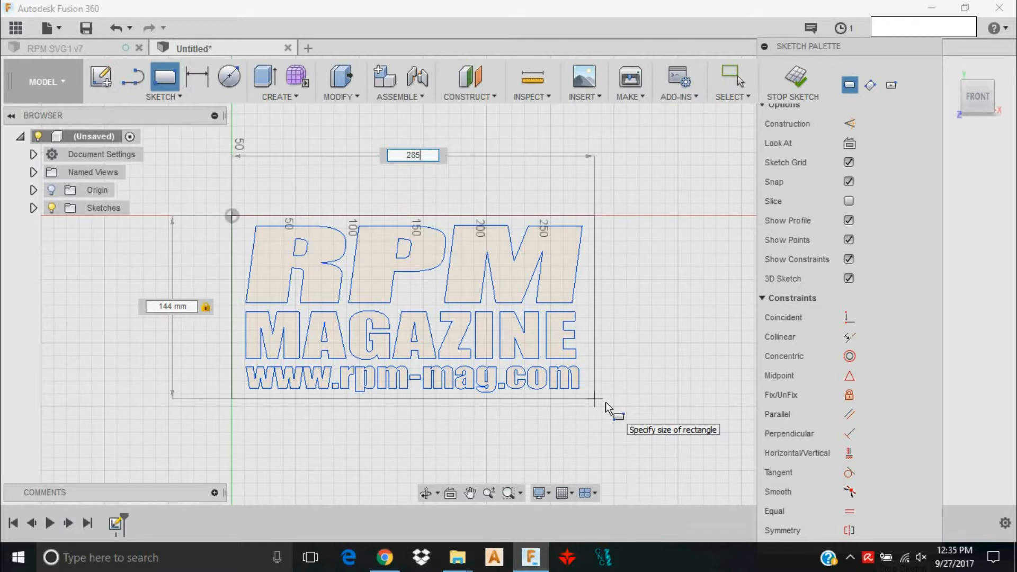
key("Tab")
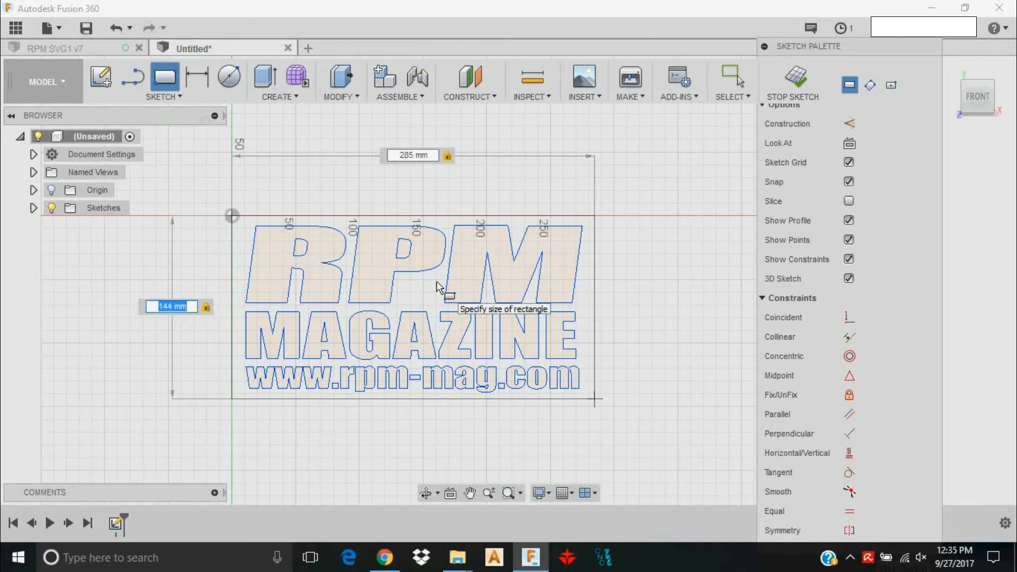
key("Return")
key("Escape")
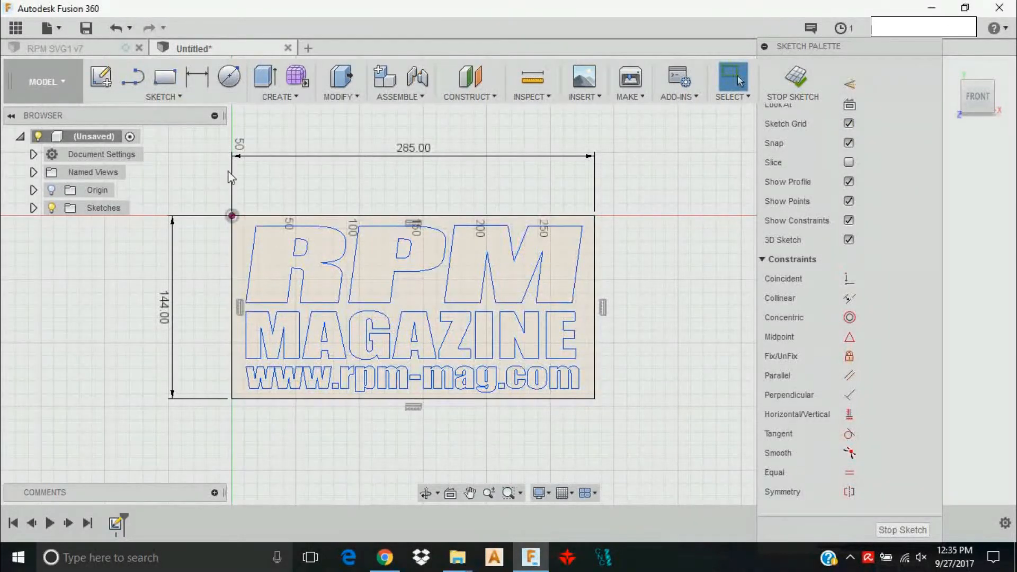
- Fillet all four corners of the rectangle around the logo with a 6 mm radius
scroll(235, 212, "up", 6)
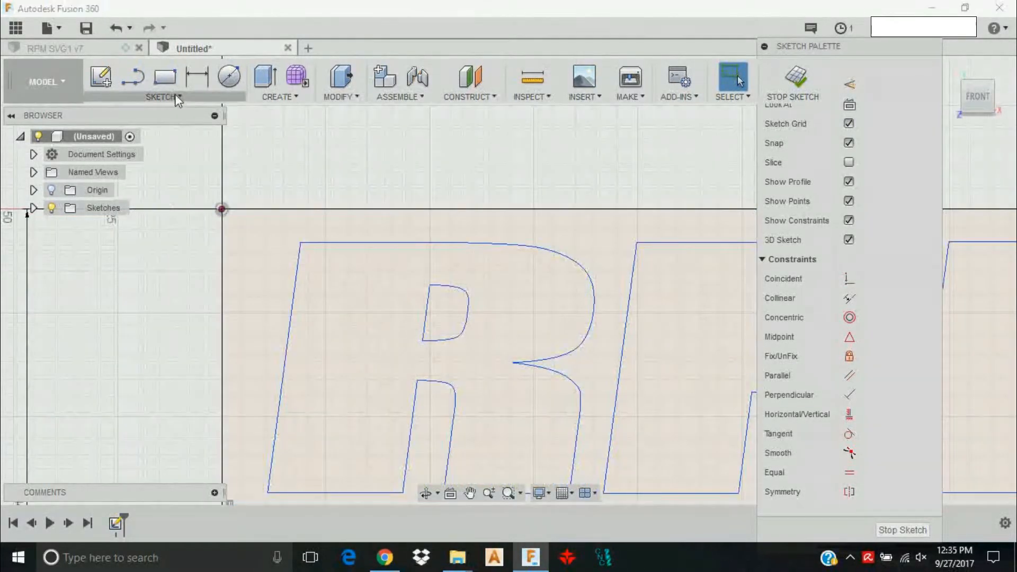
left_click(175, 95)
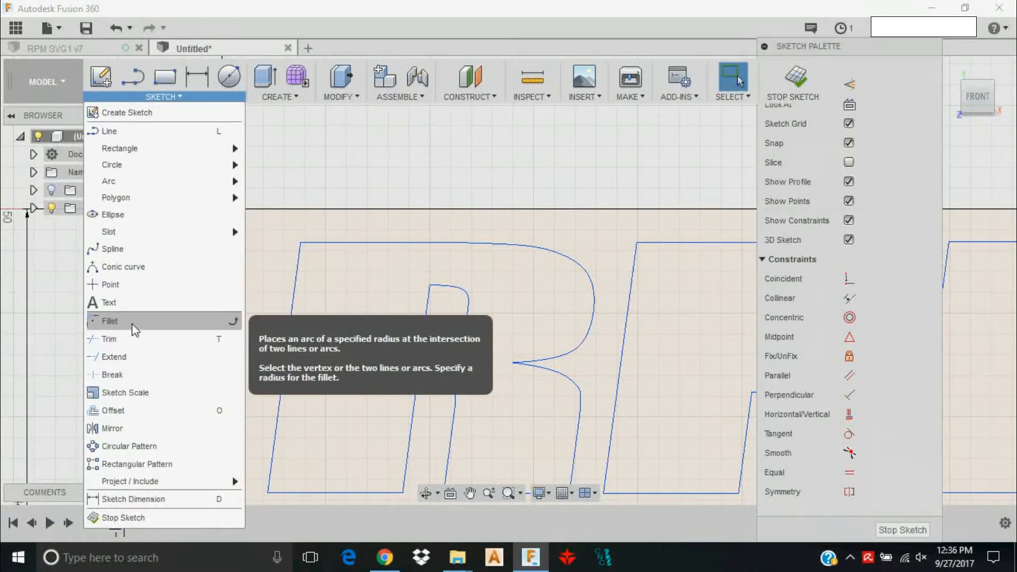
left_click(132, 322)
scroll(233, 228, "down", 5)
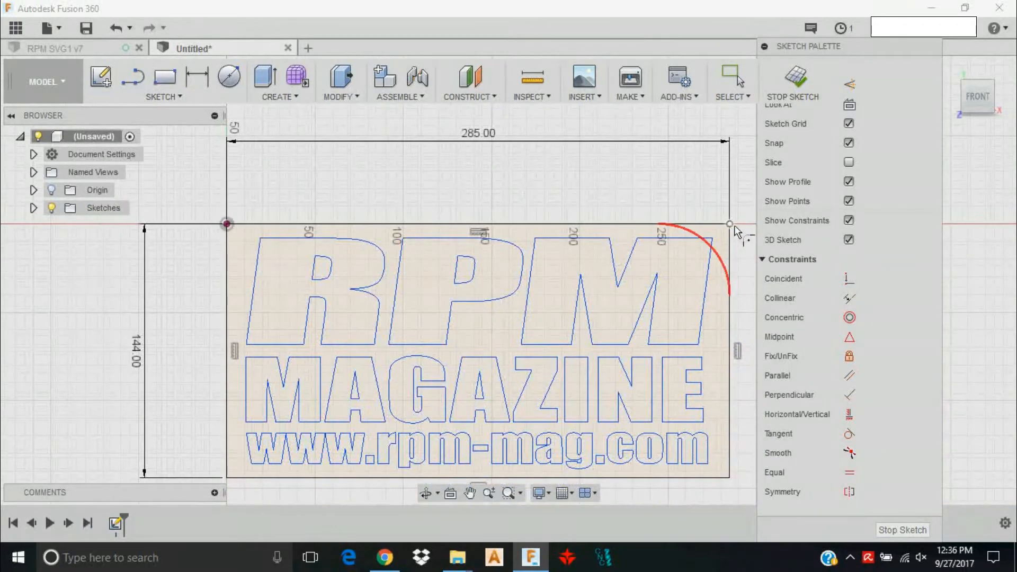
left_click(731, 225)
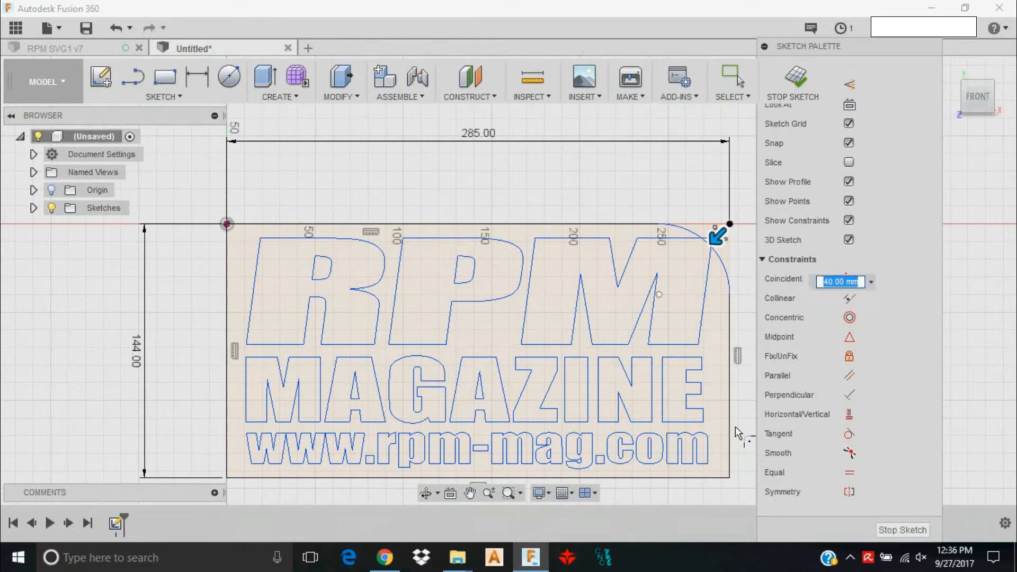
left_click(732, 484)
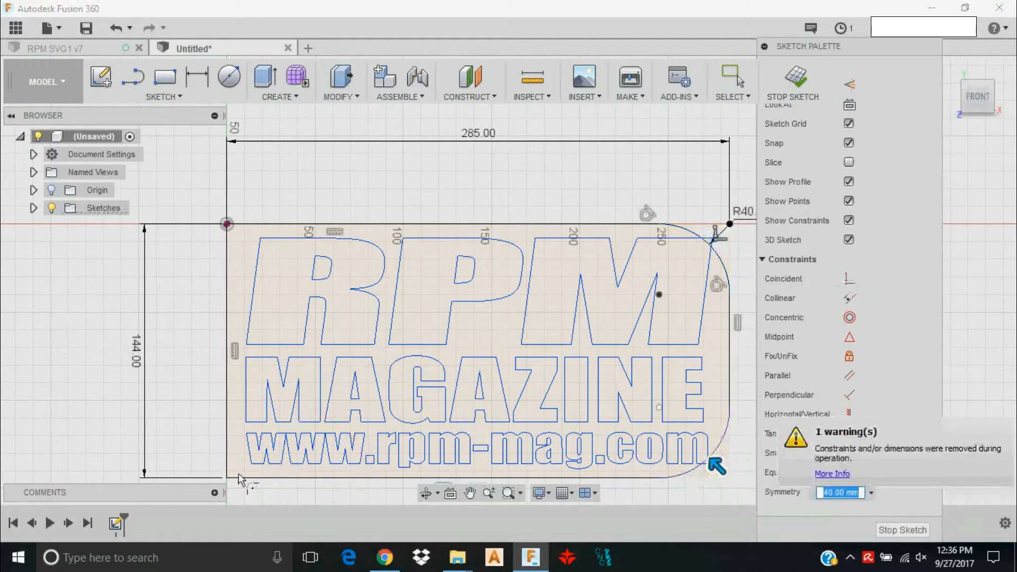
left_click(225, 480)
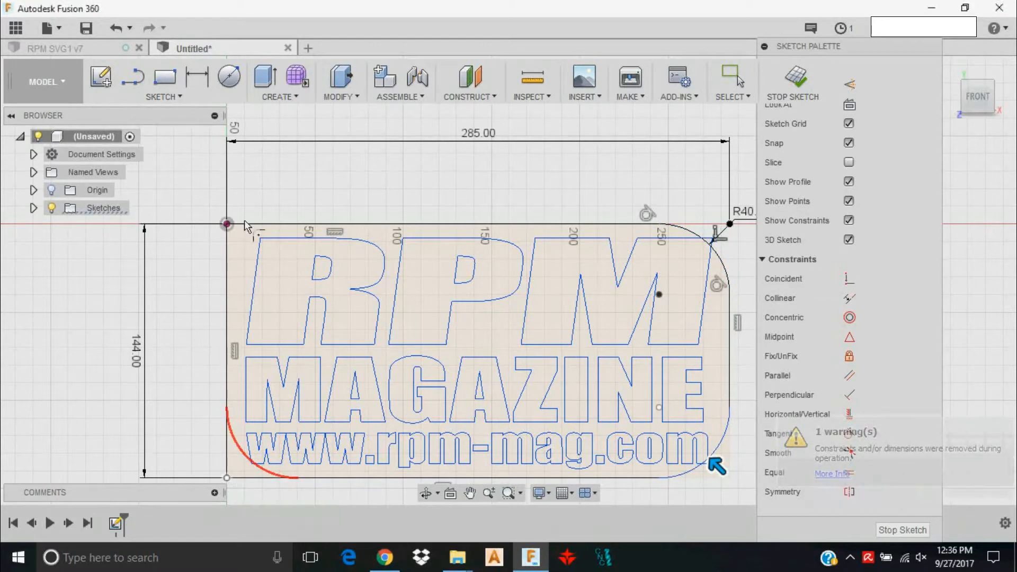
left_click(232, 229)
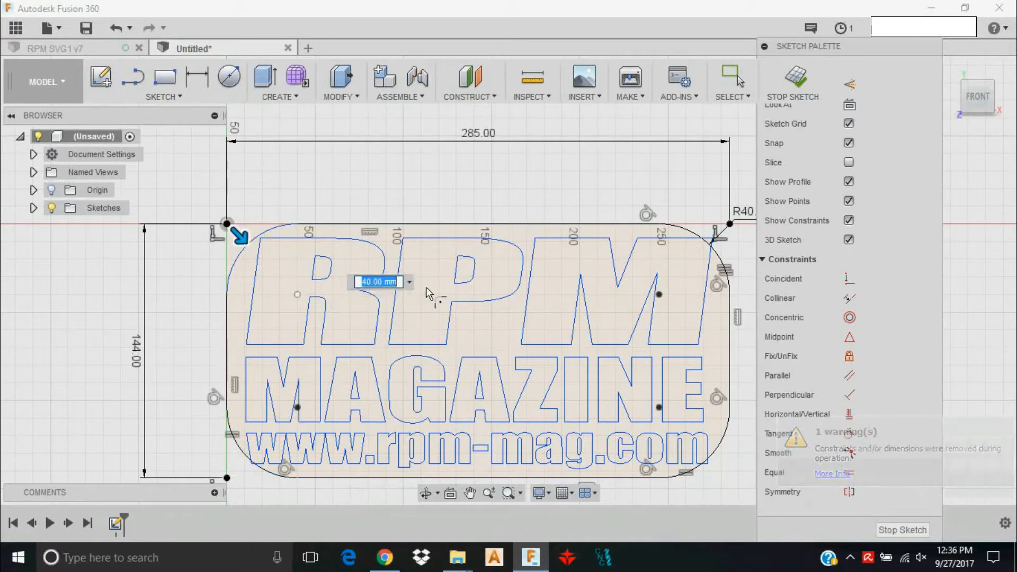
type("6")
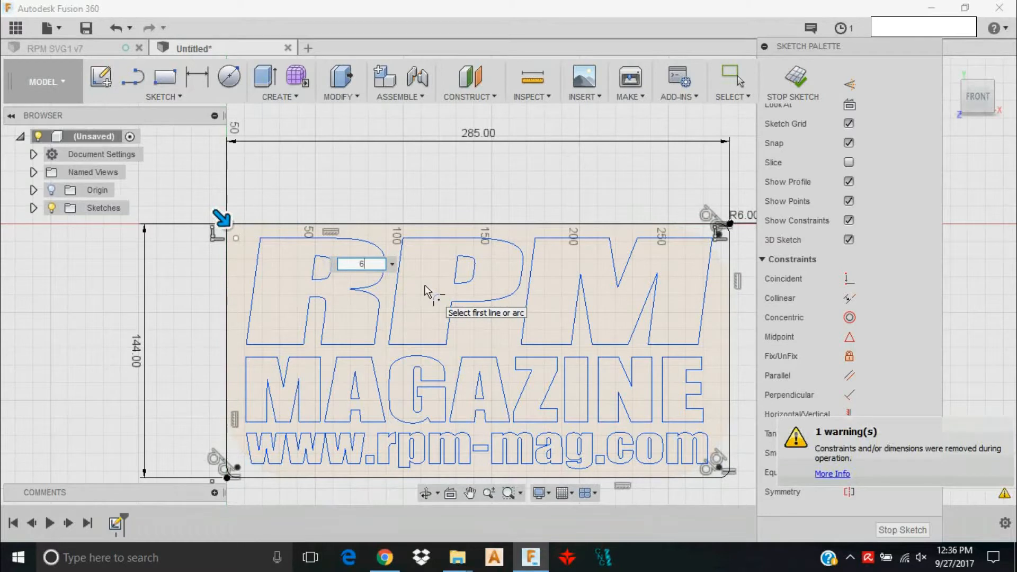
key("Return")
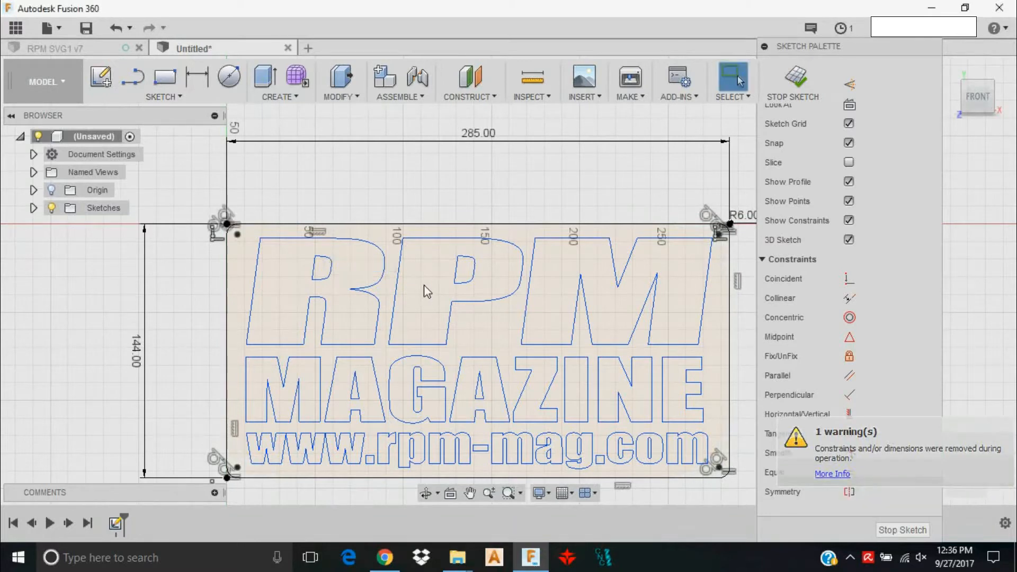
- Measure the distance in the "g" of "mag" from the upper notch point to the top curve of its inner opening
middle_click_drag(536, 227, 484, 185)
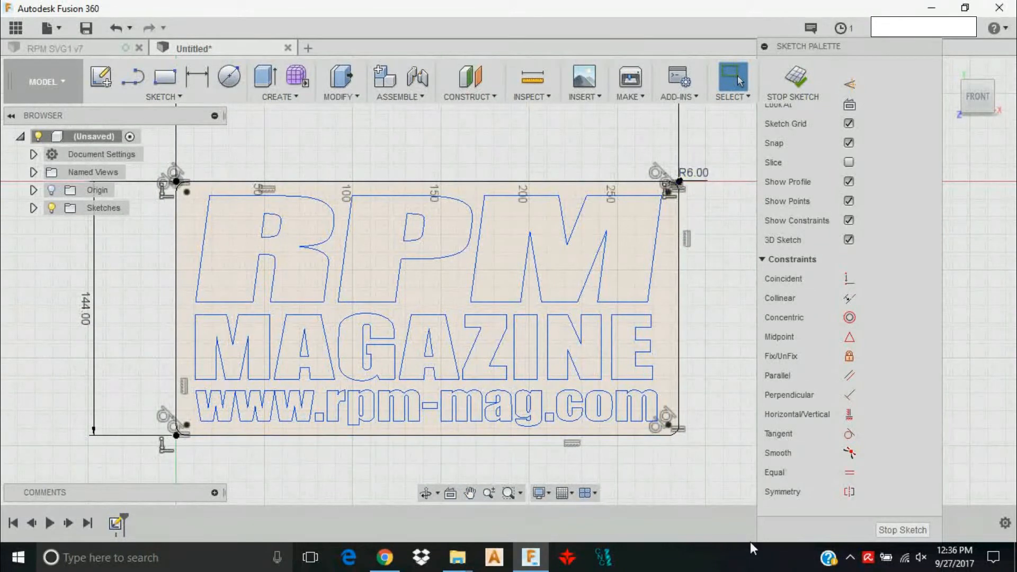
scroll(551, 405, "up", 10)
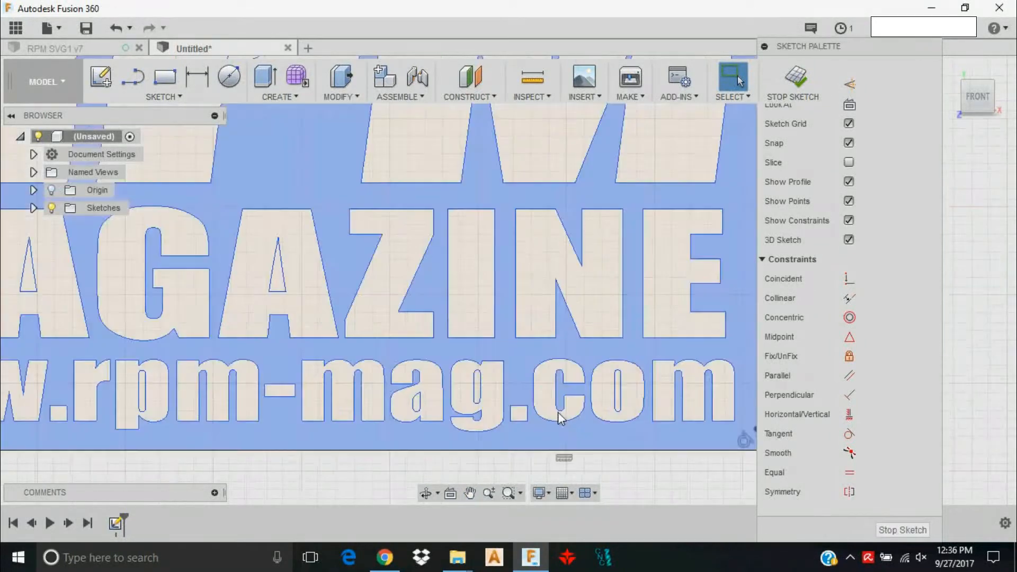
scroll(434, 315, "up", 5)
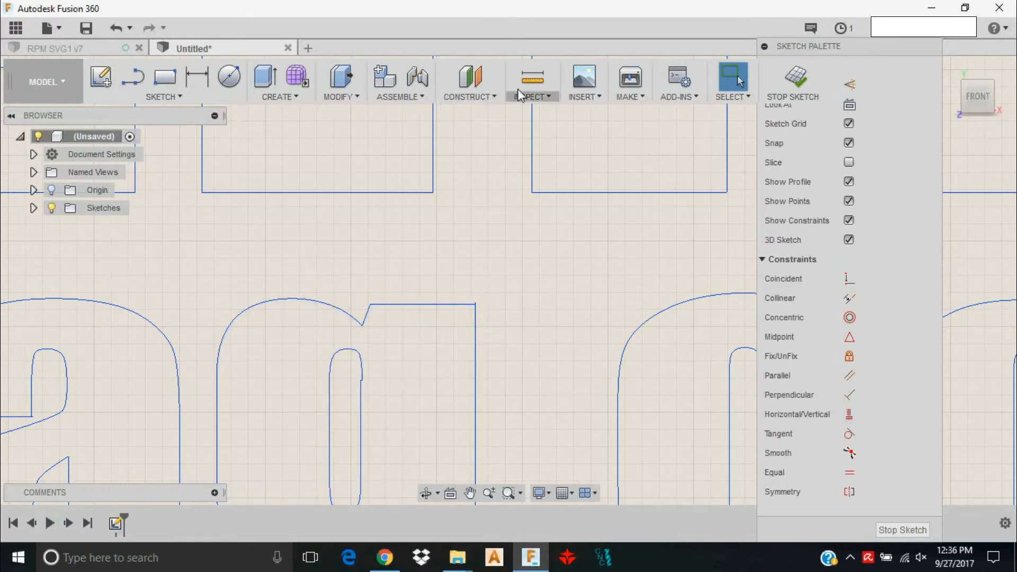
left_click(531, 80)
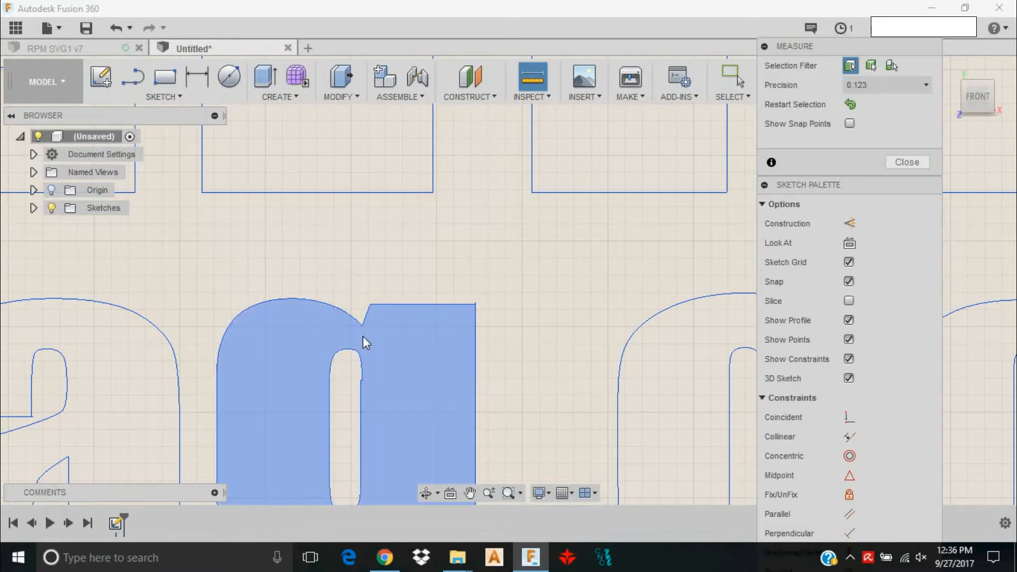
scroll(360, 331, "down", 3)
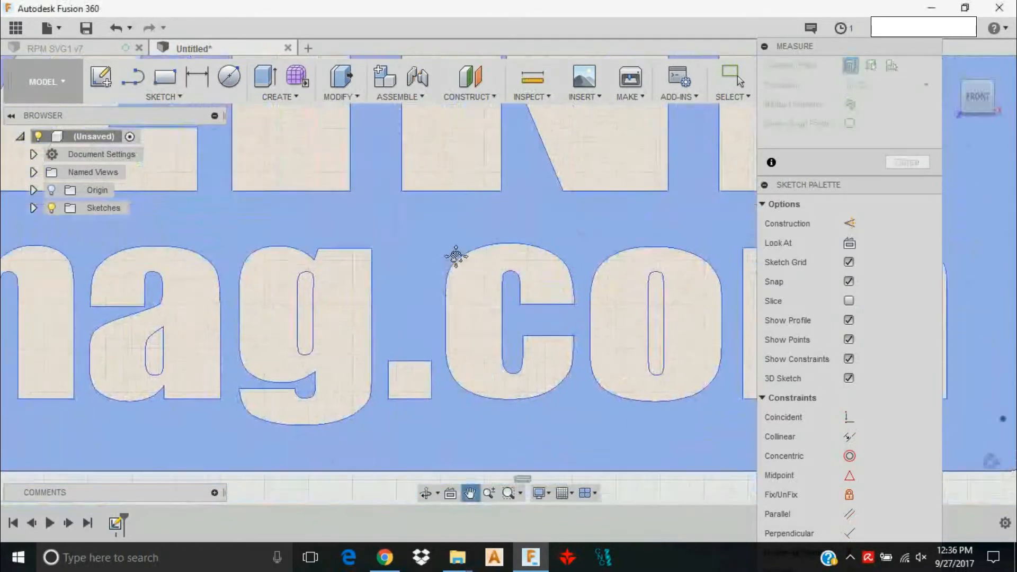
scroll(535, 249, "up", 3)
scroll(455, 244, "up", 4)
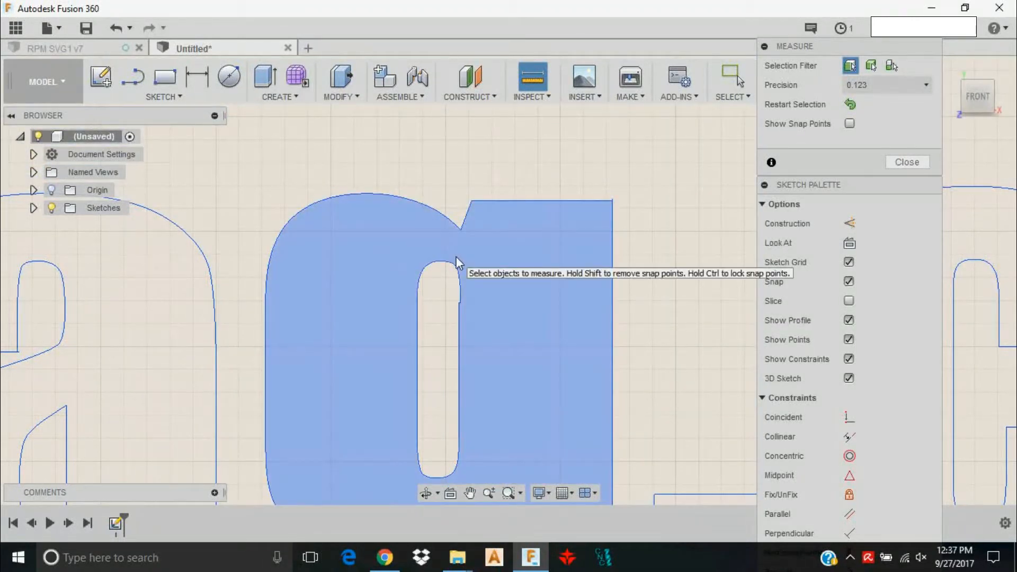
scroll(456, 257, "up", 5)
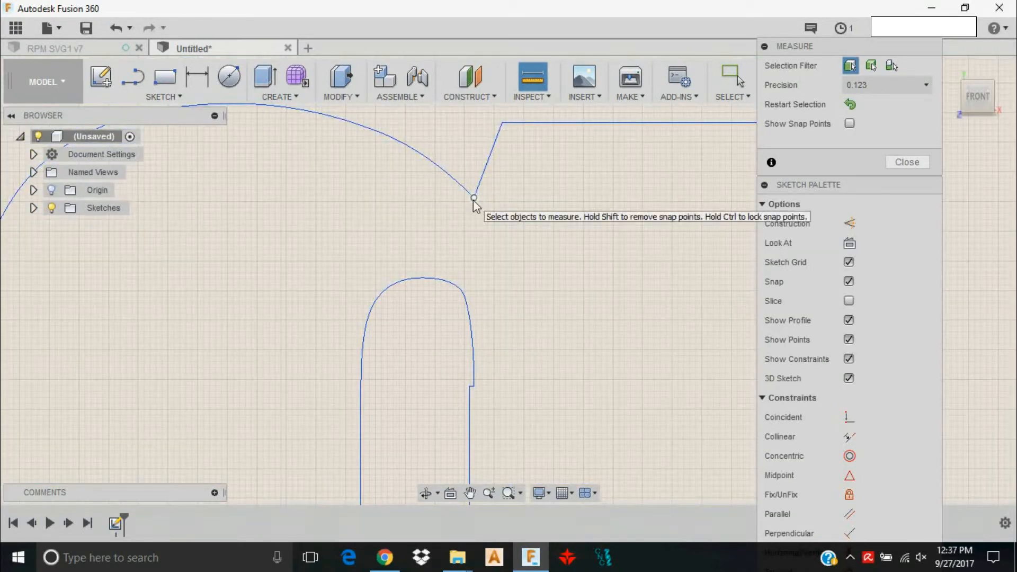
left_click(474, 199)
left_click(456, 290)
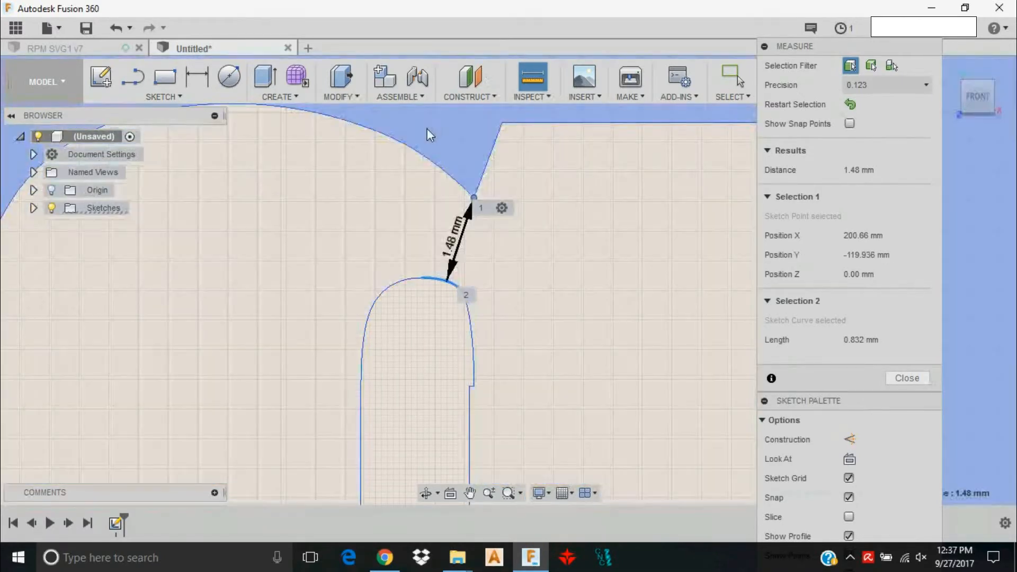
left_click(440, 132)
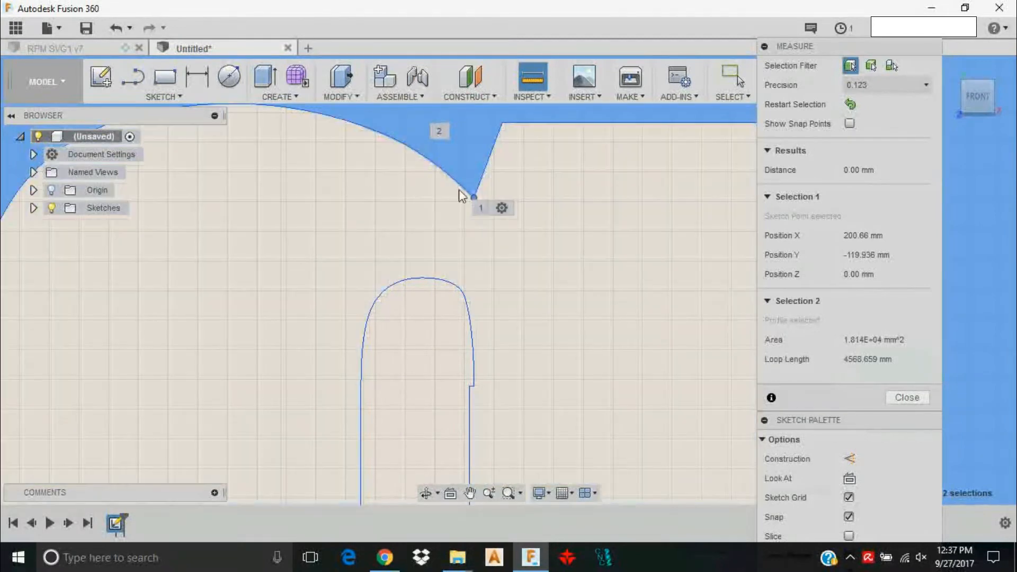
left_click(920, 399)
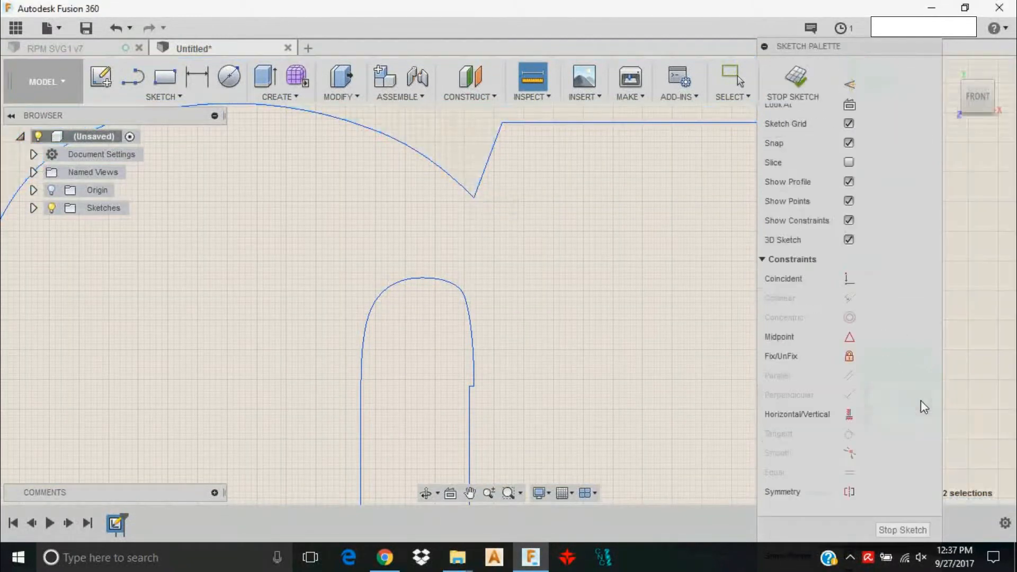
- Move the upper notch point of the "g" away from the inner opening, leaving a gap of about 1.62 mm
scroll(466, 196, "up", 3)
scroll(476, 206, "up", 1)
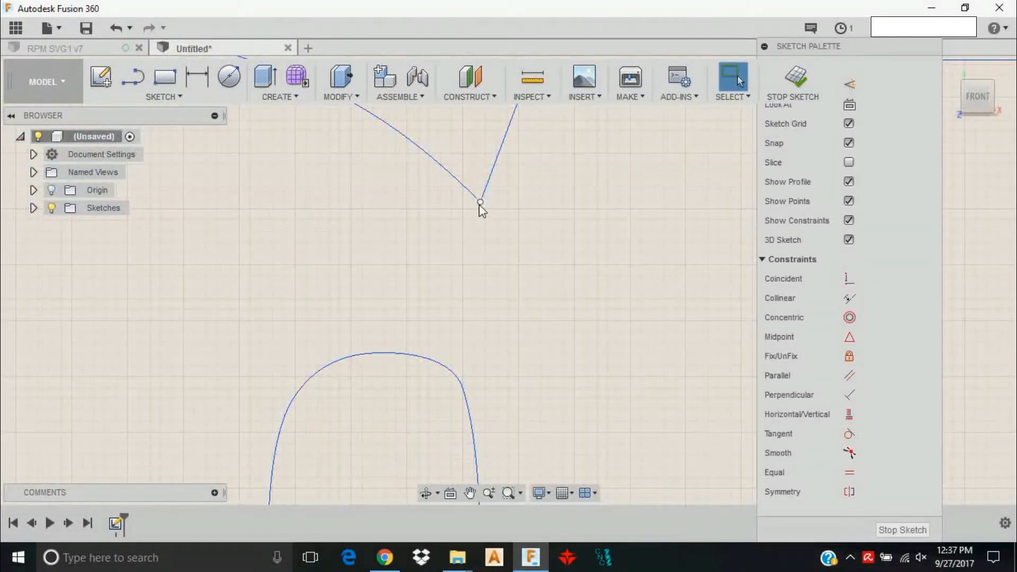
left_click_drag(480, 204, 484, 186)
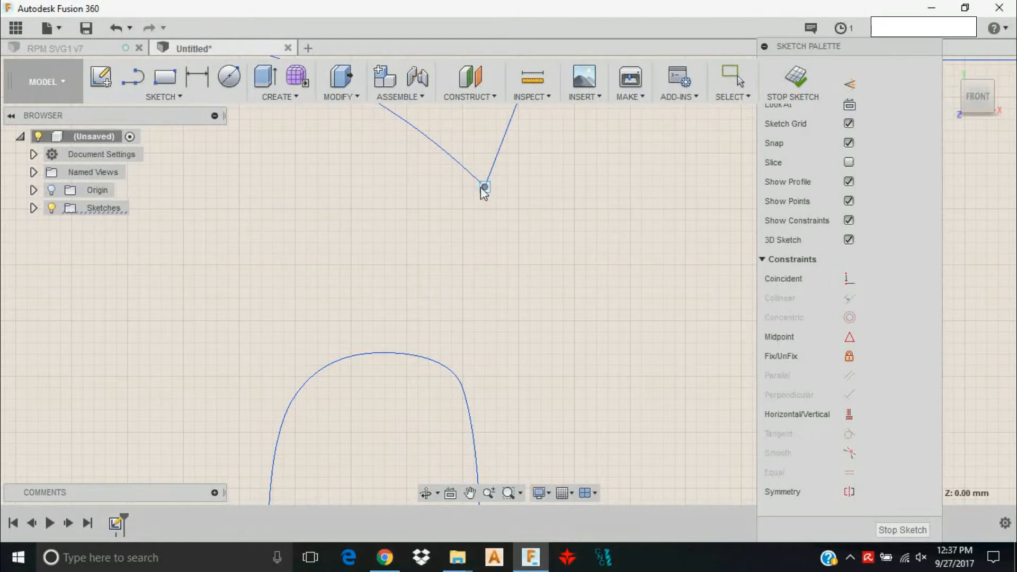
- Remeasure the gap between the top curve of the "g" opening and the moved notch point
scroll(458, 196, "down", 5)
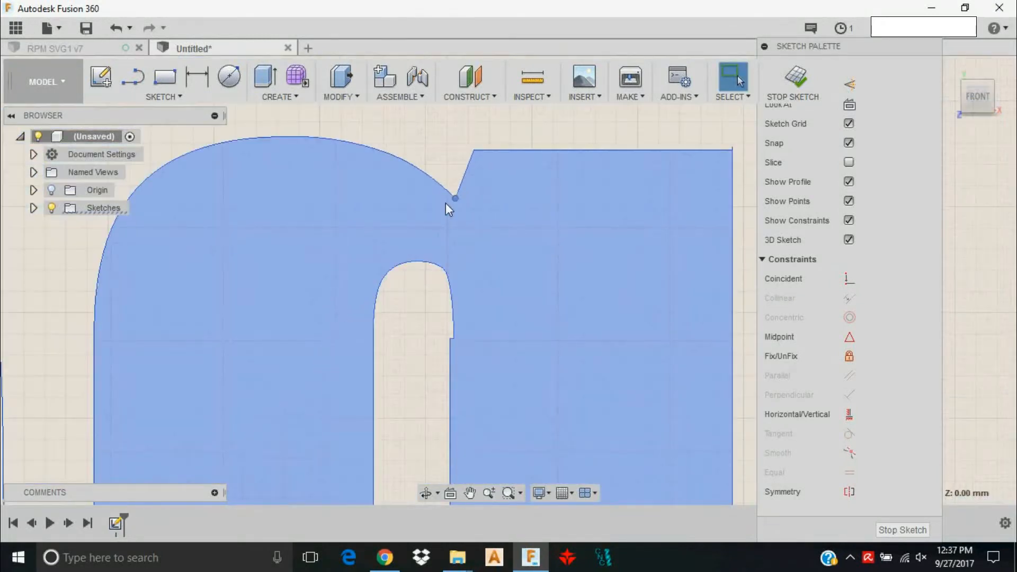
mouse_move(446, 204)
middle_mouse_down()
mouse_move(442, 246)
mouse_move(432, 241)
middle_mouse_up()
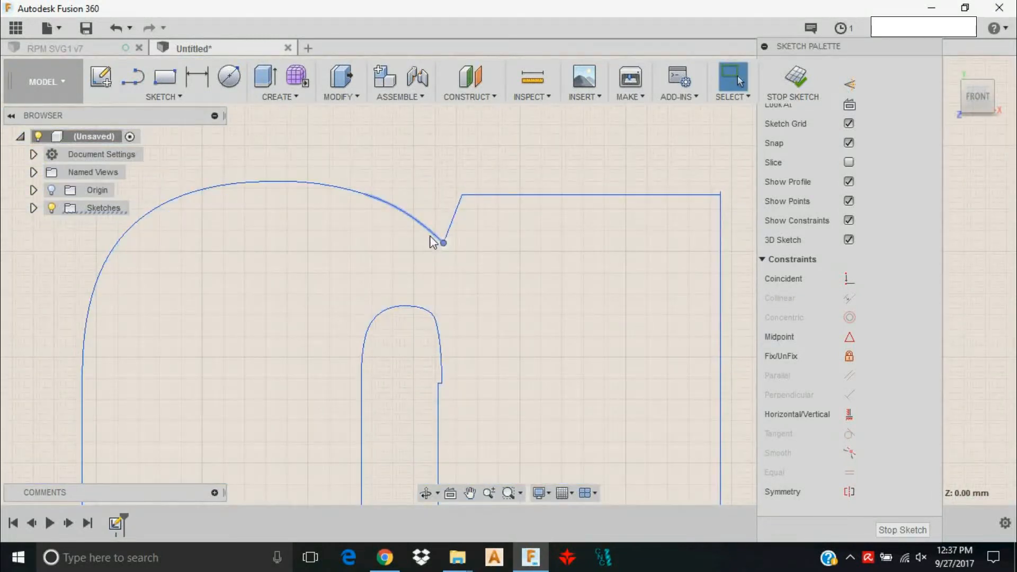
scroll(429, 249, "up", 2)
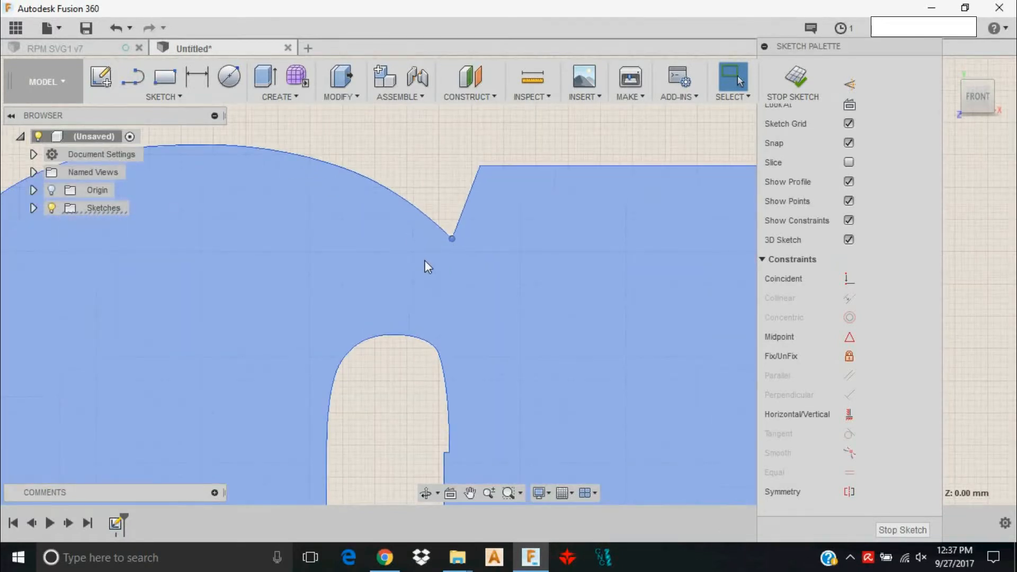
scroll(459, 244, "up", 2)
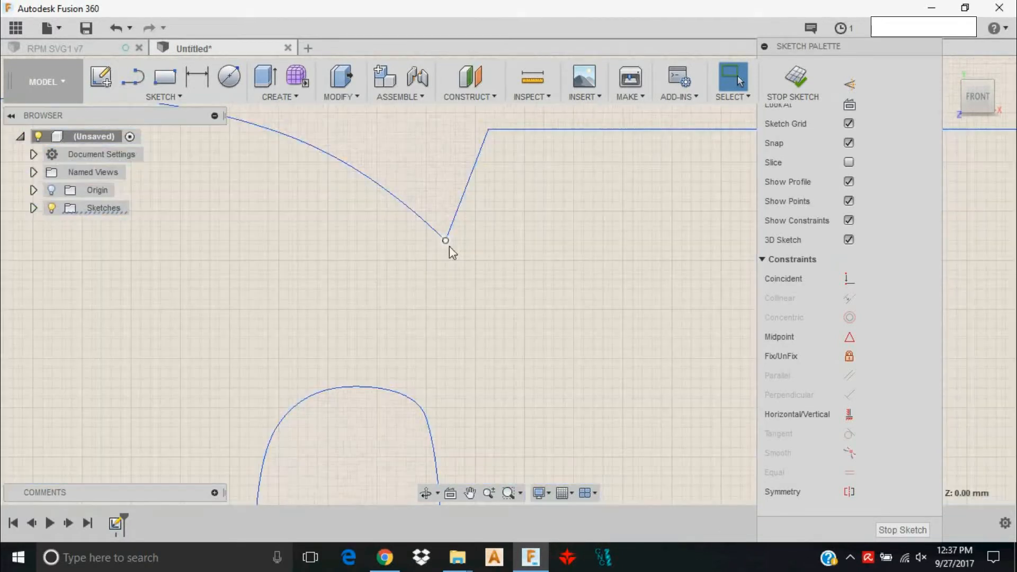
left_click(520, 82)
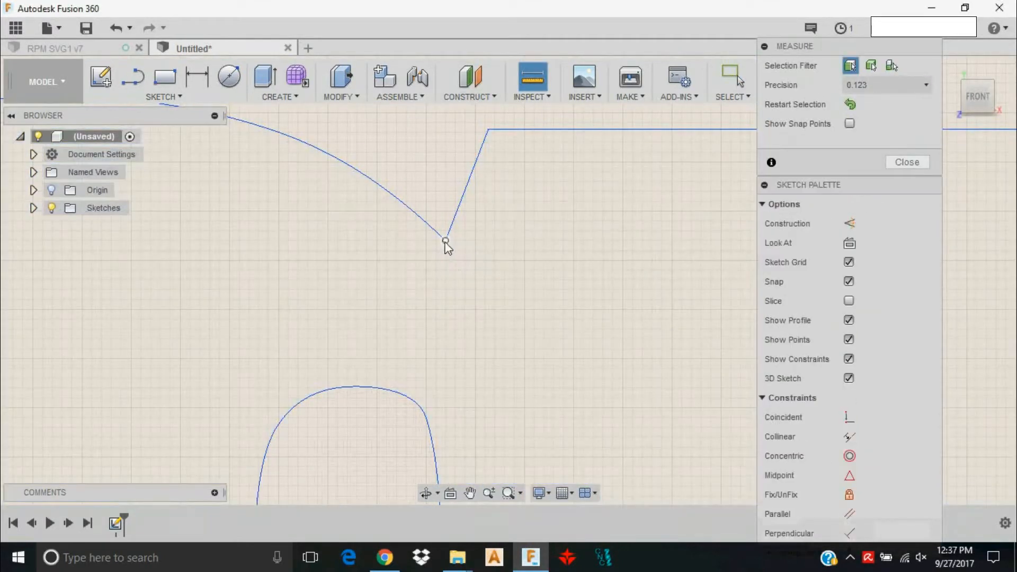
left_click(398, 392)
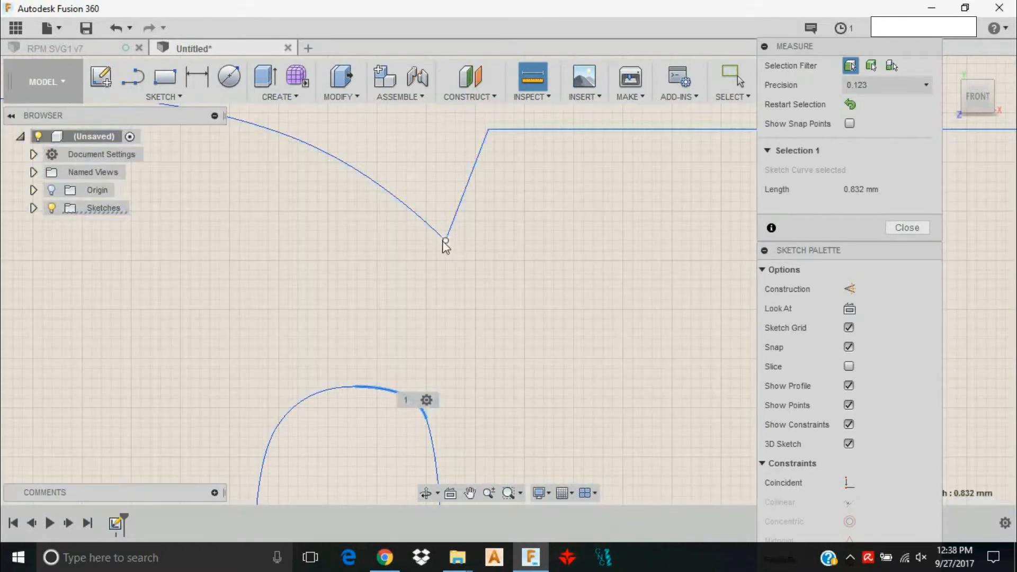
left_click(445, 240)
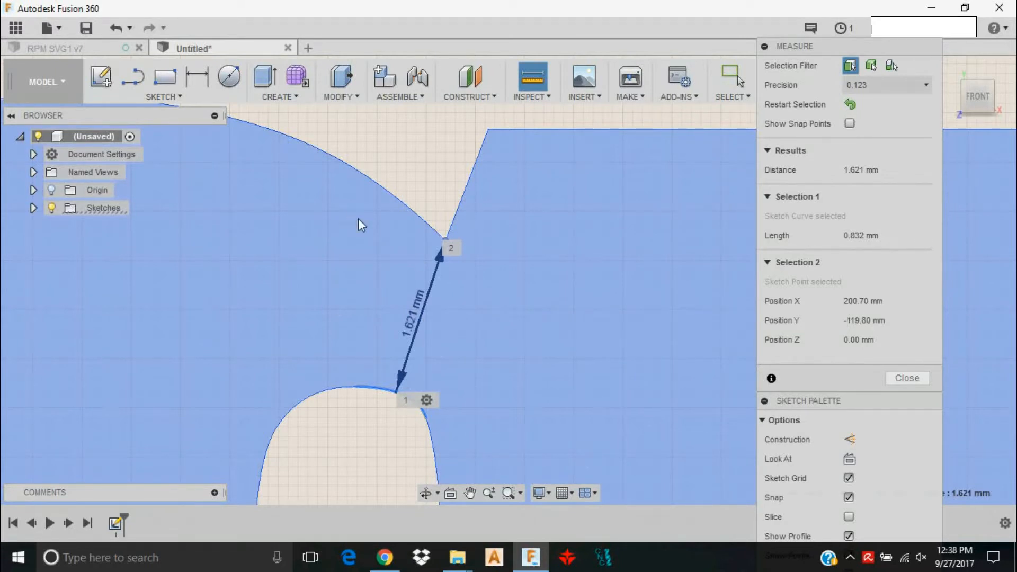
scroll(389, 269, "down", 2)
scroll(405, 319, "up", 3)
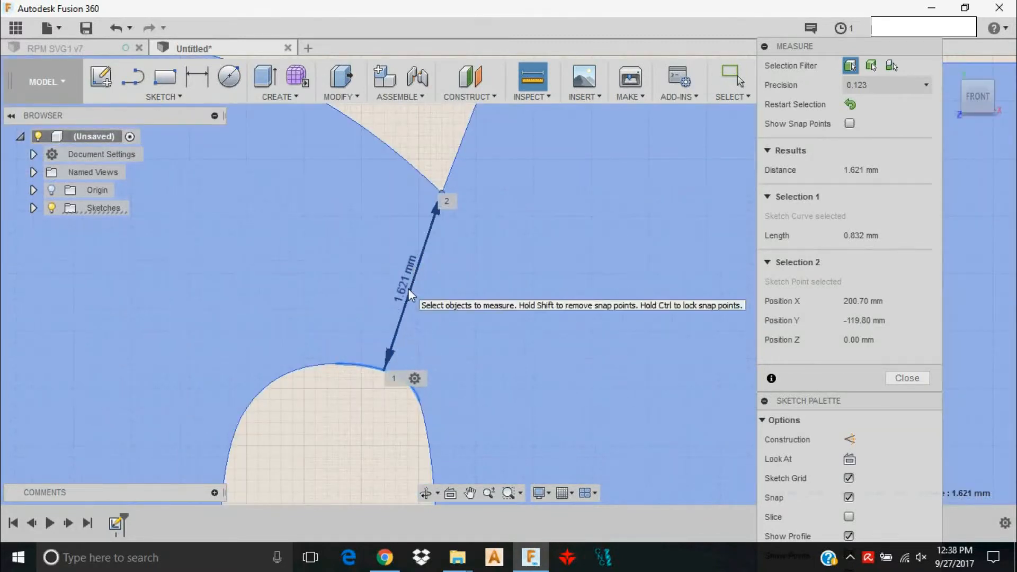
scroll(443, 206, "up", 3)
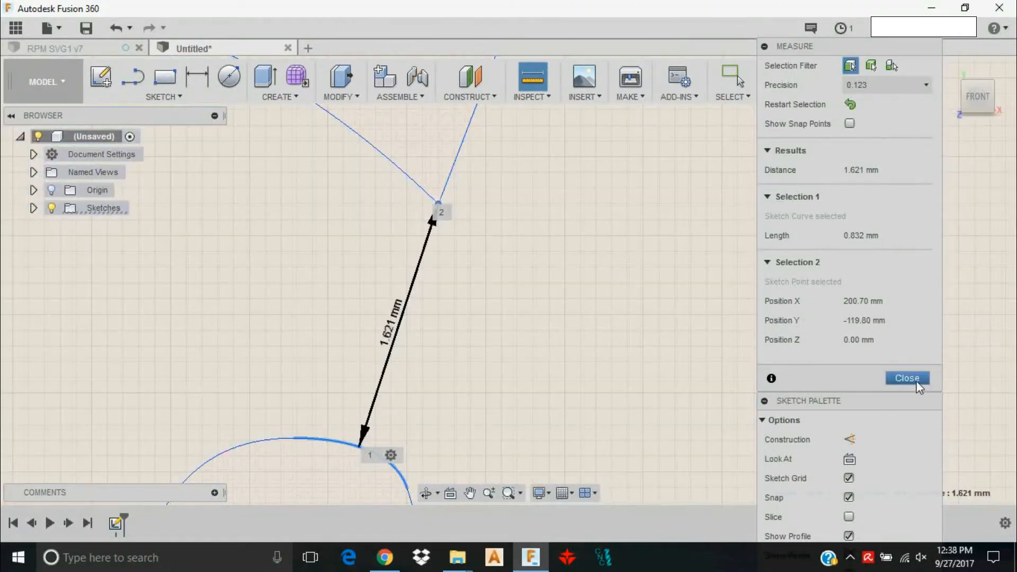
left_click(911, 379)
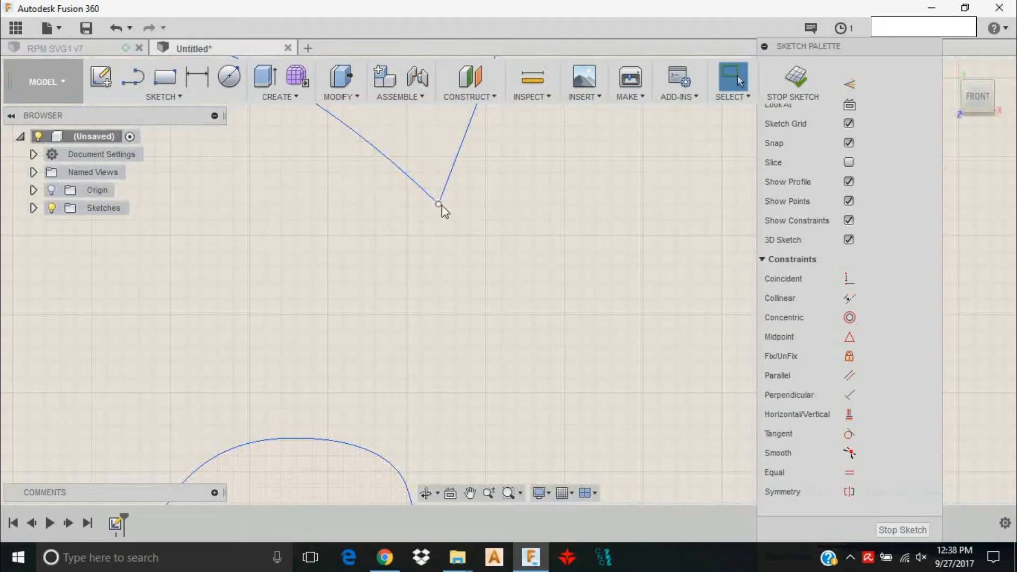
- Move the notch point of the "g" slightly farther up to widen the narrow gap a little more
left_click(440, 205)
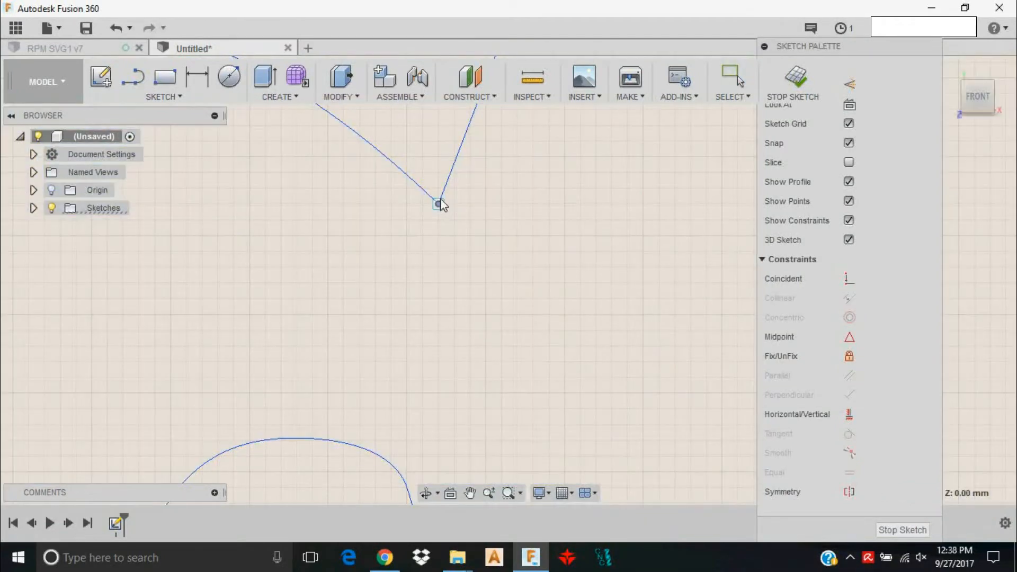
left_click_drag(439, 204, 442, 196)
scroll(376, 249, "down", 5)
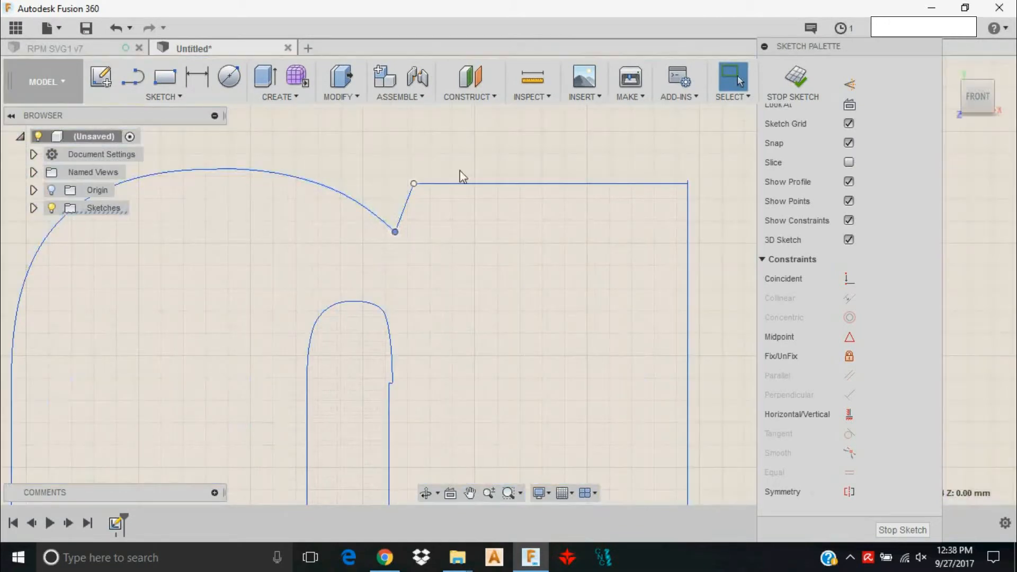
- Remove the small step in the right side of the "g" opening by moving its outer corner onto the straight edge's endpoint
scroll(392, 382, "up", 8)
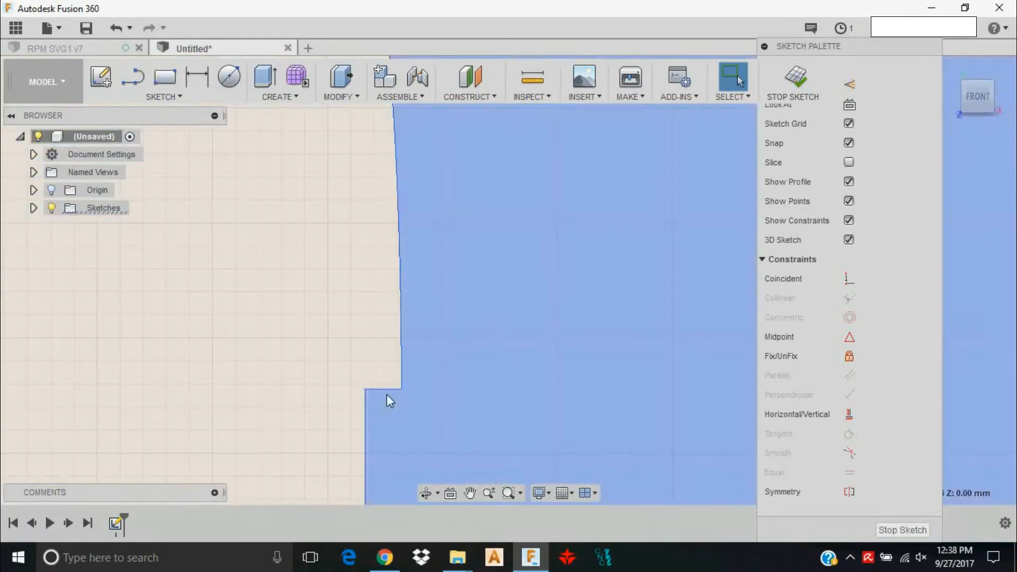
scroll(388, 398, "down", 5)
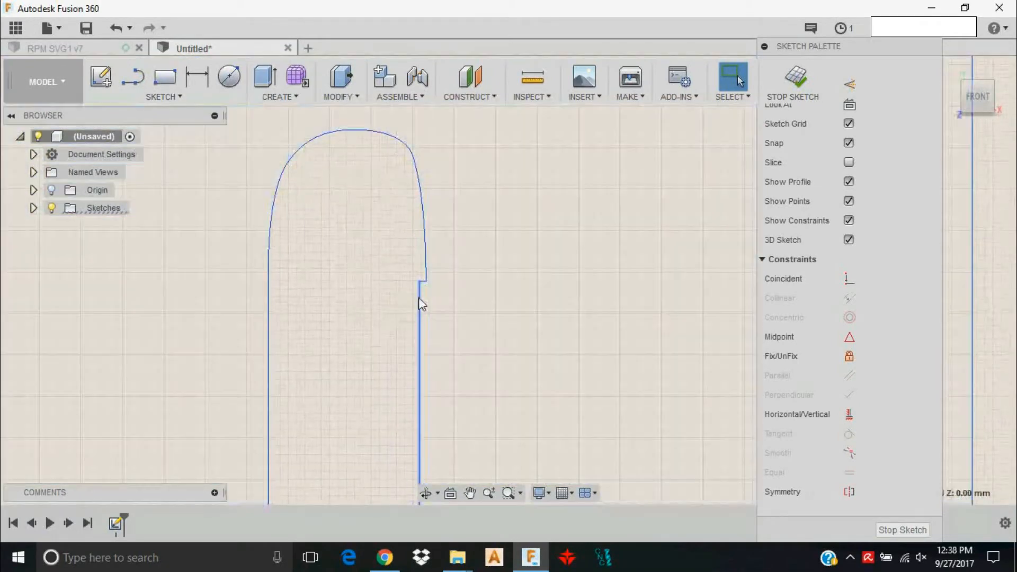
scroll(427, 285, "up", 5)
left_click_drag(442, 249, 408, 245)
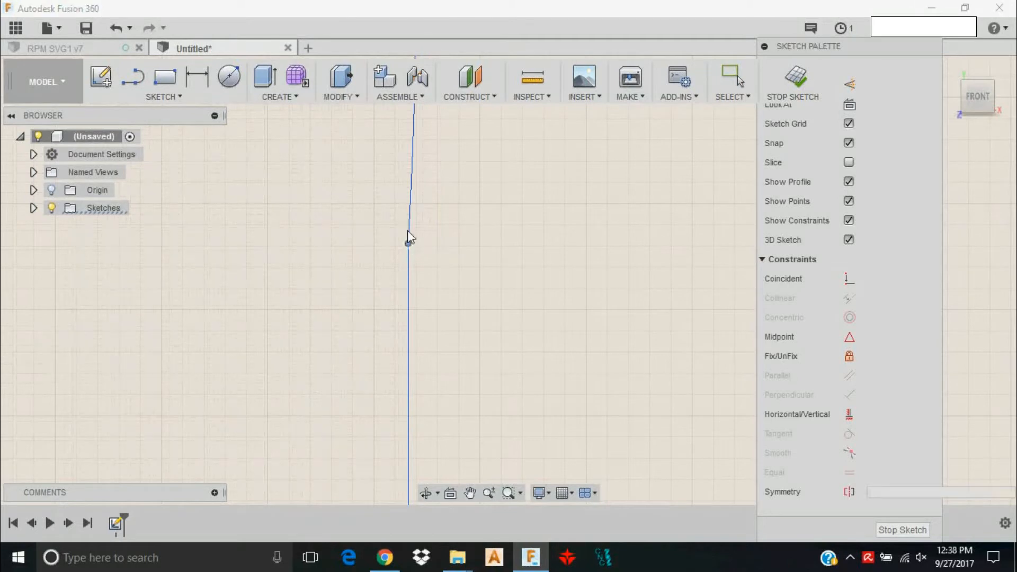
scroll(412, 238, "up", 4)
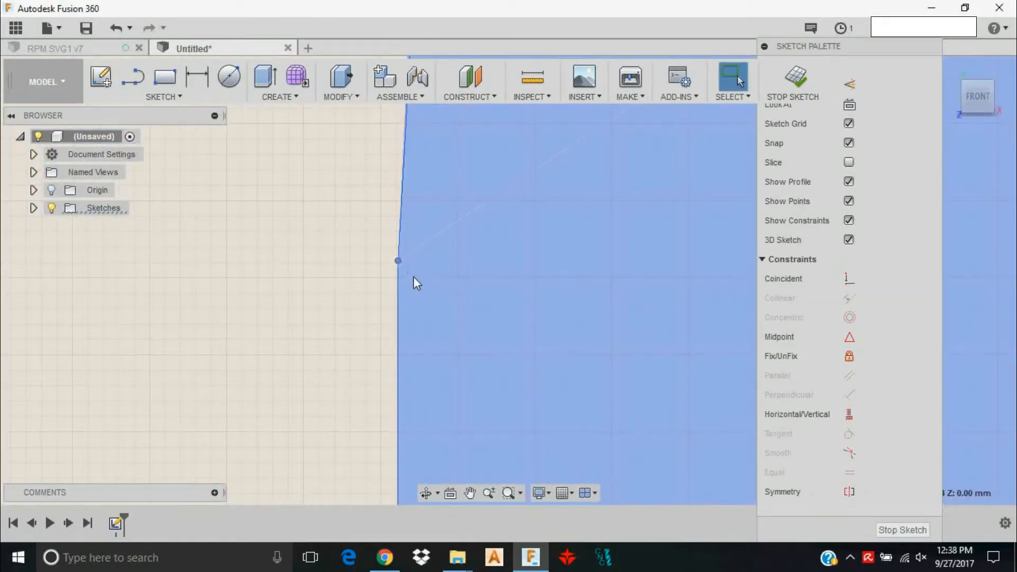
scroll(413, 277, "down", 5)
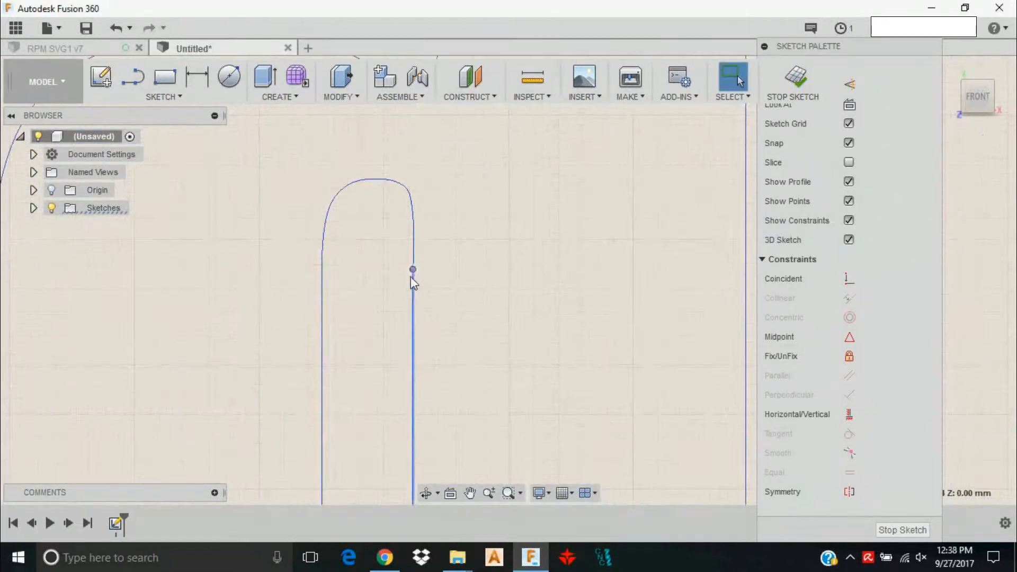
- Measure the distance in the "m" of "mag" from its middle notch point to the top curve of its second inner opening
scroll(410, 276, "down", 5)
middle_click_drag(288, 336, 608, 261)
scroll(609, 261, "down", 3)
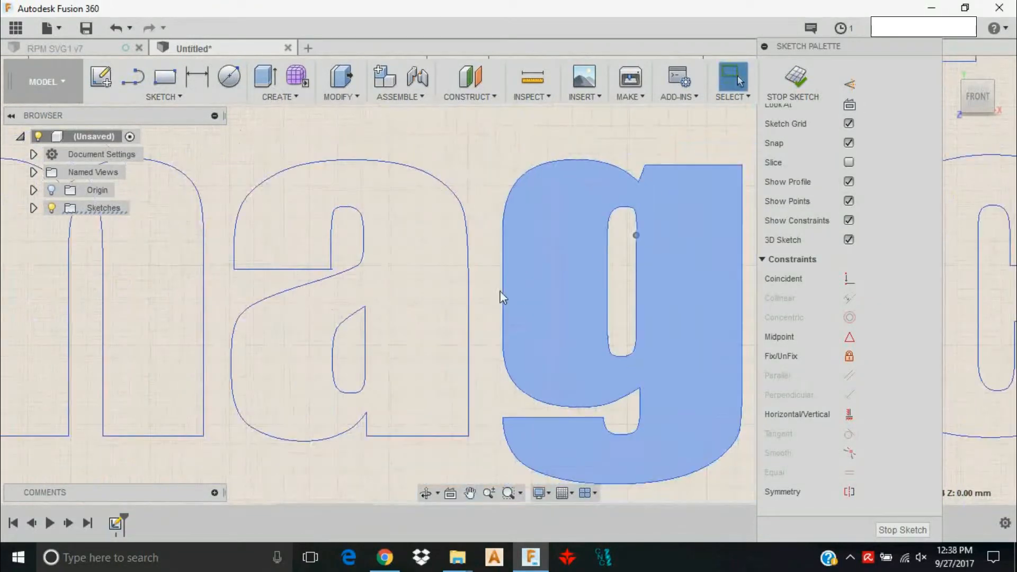
mouse_move(411, 364)
middle_mouse_down()
mouse_move(490, 334)
mouse_move(644, 308)
middle_mouse_up()
middle_click_drag(397, 162, 477, 256)
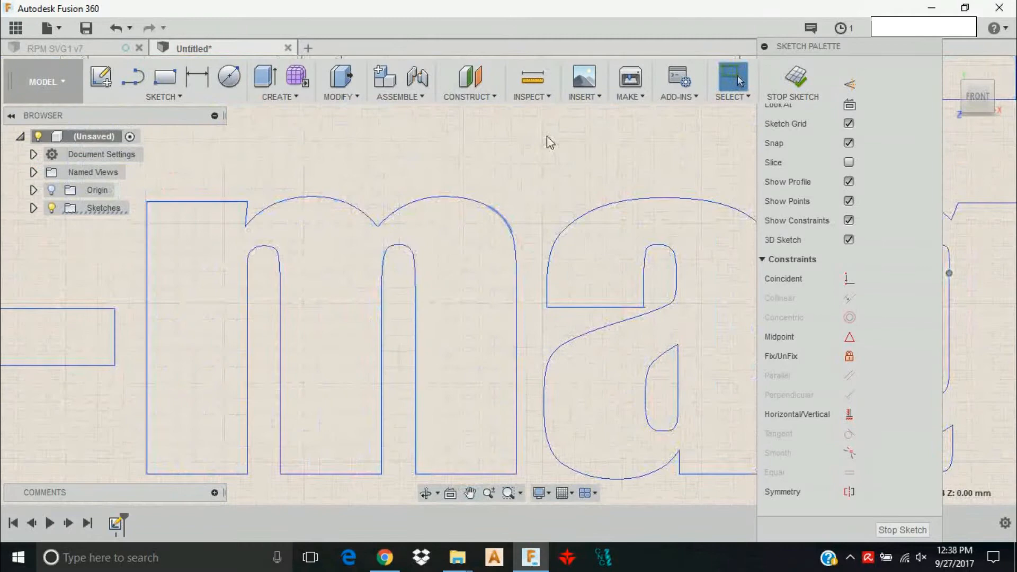
left_click(527, 79)
scroll(439, 229, "up", 5)
left_click(450, 244)
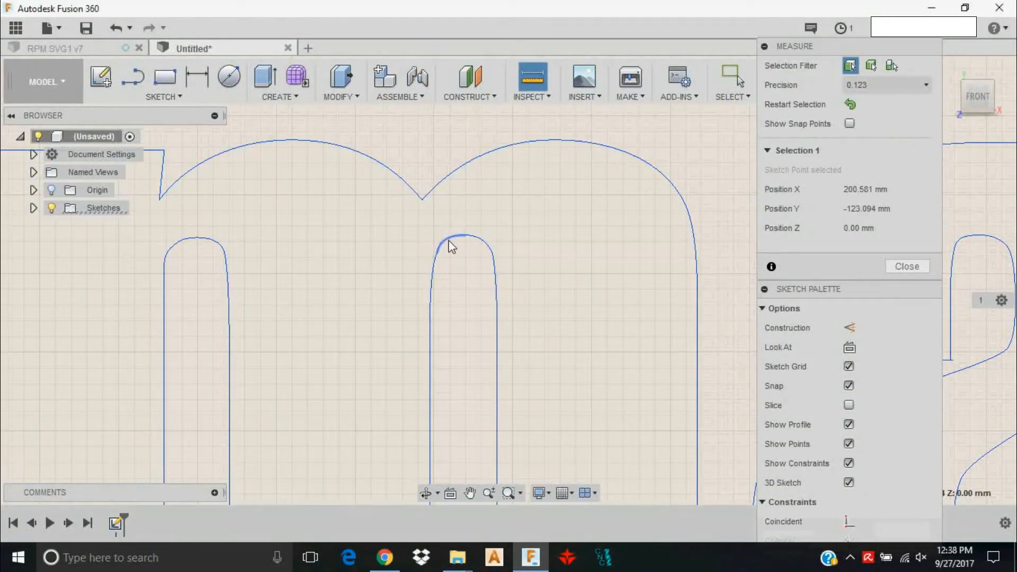
left_click(422, 200)
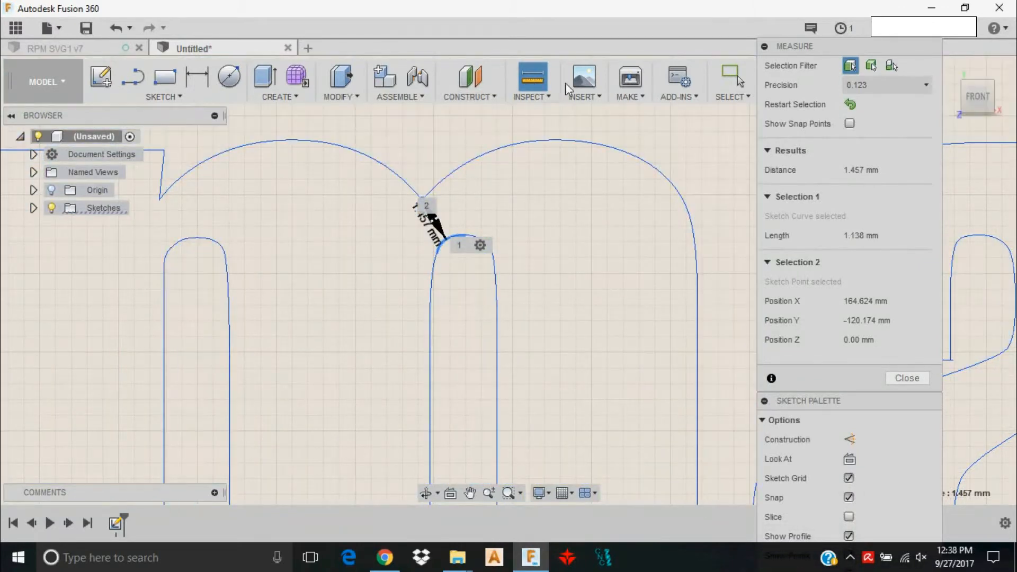
left_click(456, 148)
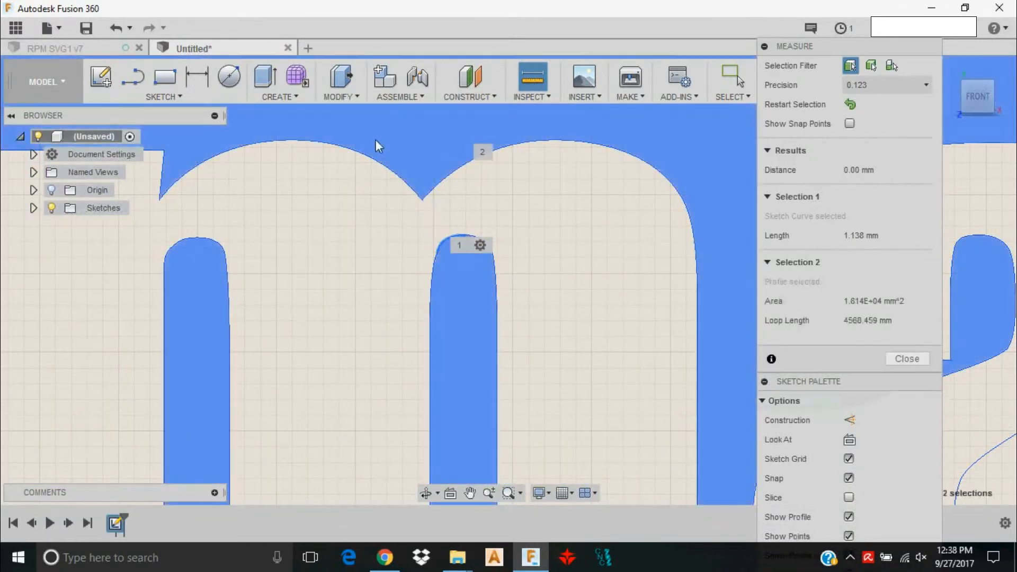
left_click(438, 140)
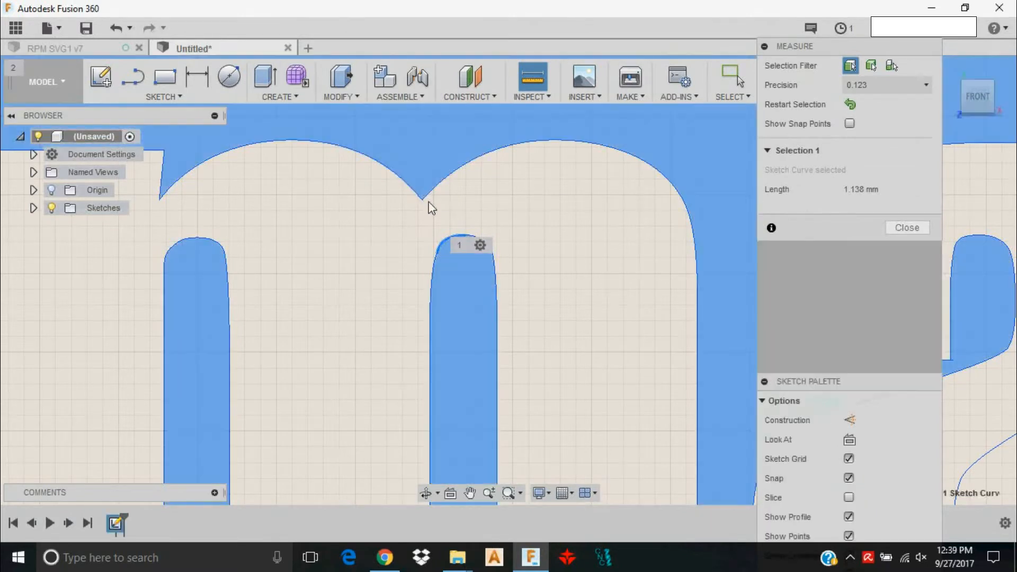
- Move the middle notch point of the "m" in "mag" upward to widen the gap above its second inner opening
left_click(426, 204)
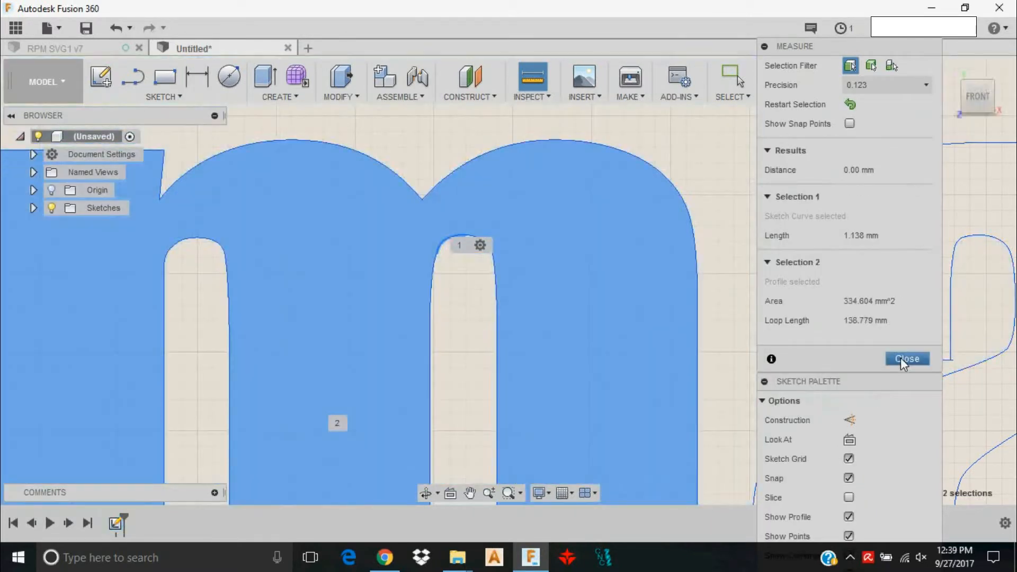
left_click(905, 358)
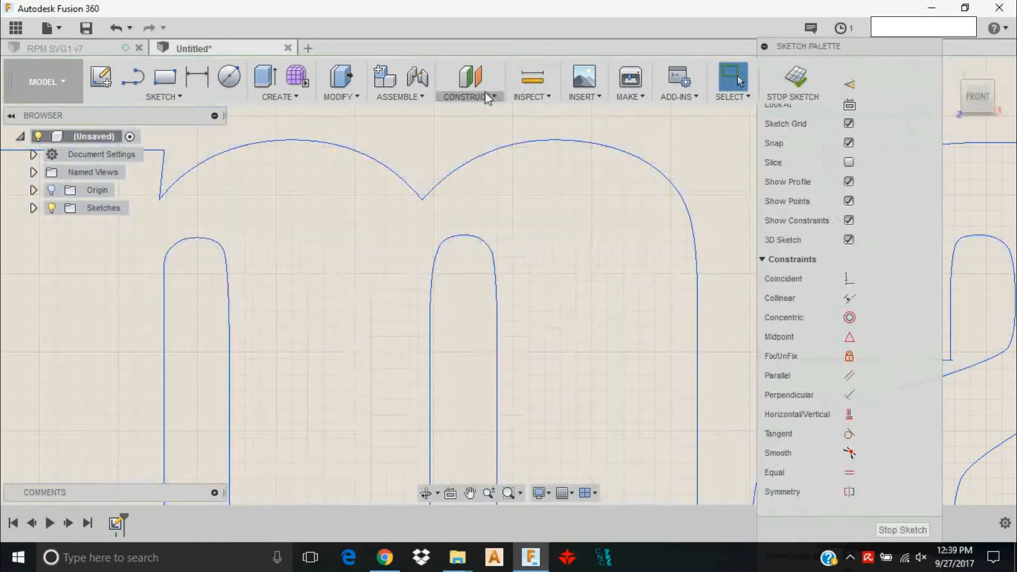
scroll(448, 139, "up", 3)
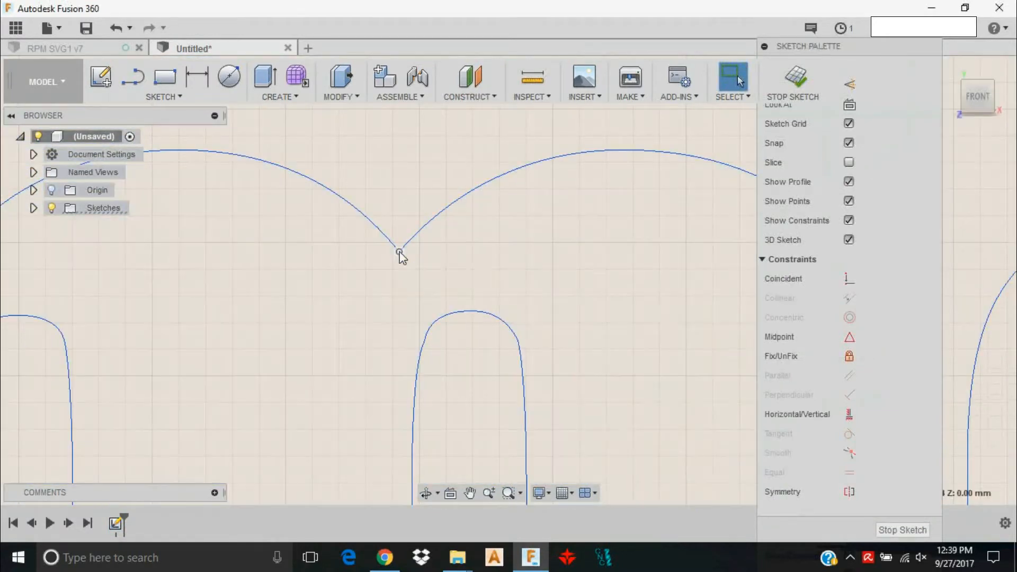
left_click(395, 243)
left_click_drag(397, 246, 395, 233)
key("ctrl+z")
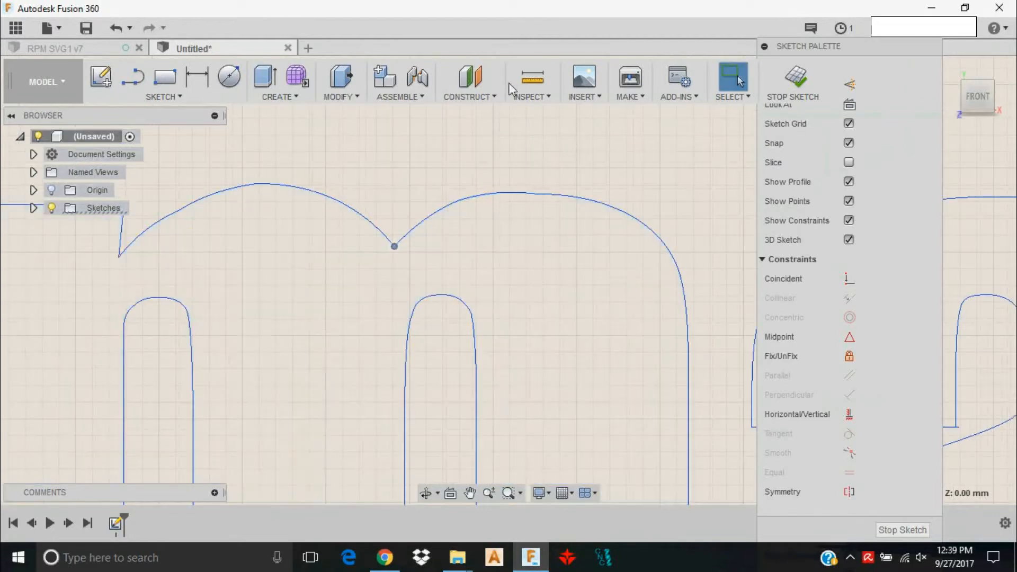
- Measure the distance between the moved notch point of the "m" and the top curve of its second inner opening
left_click(532, 78)
left_click(395, 246)
left_click(395, 246)
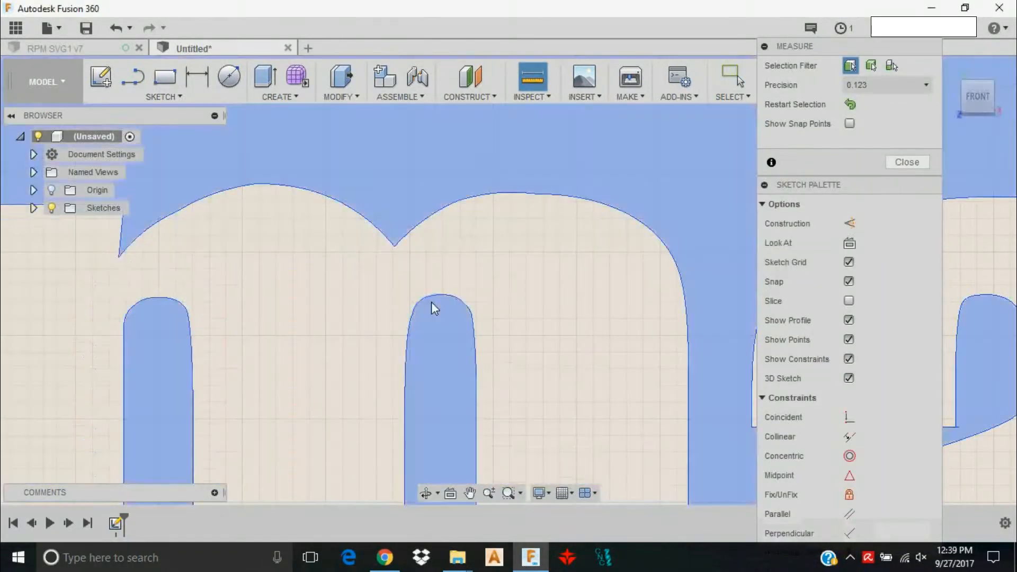
left_click(431, 294)
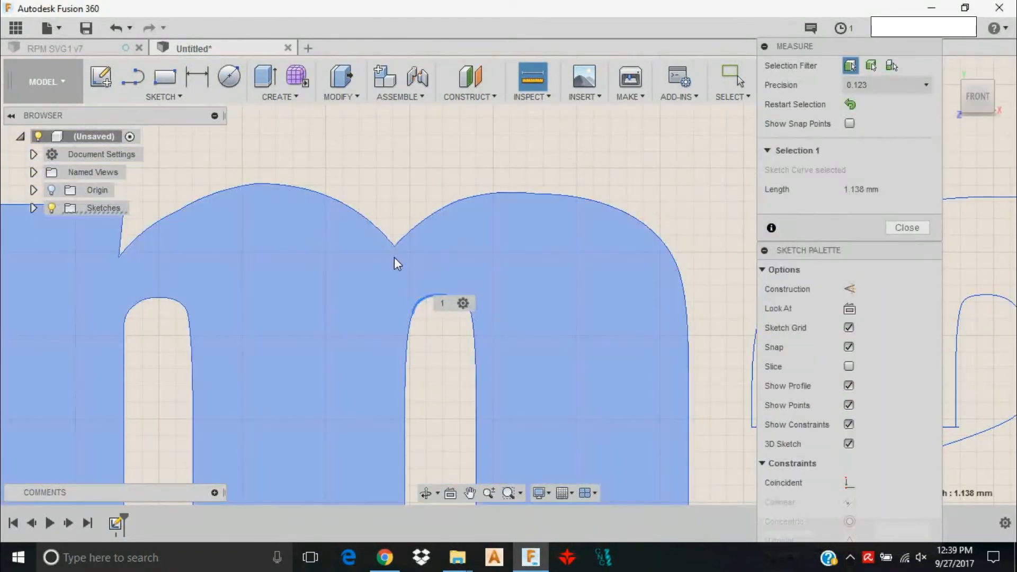
left_click(395, 246)
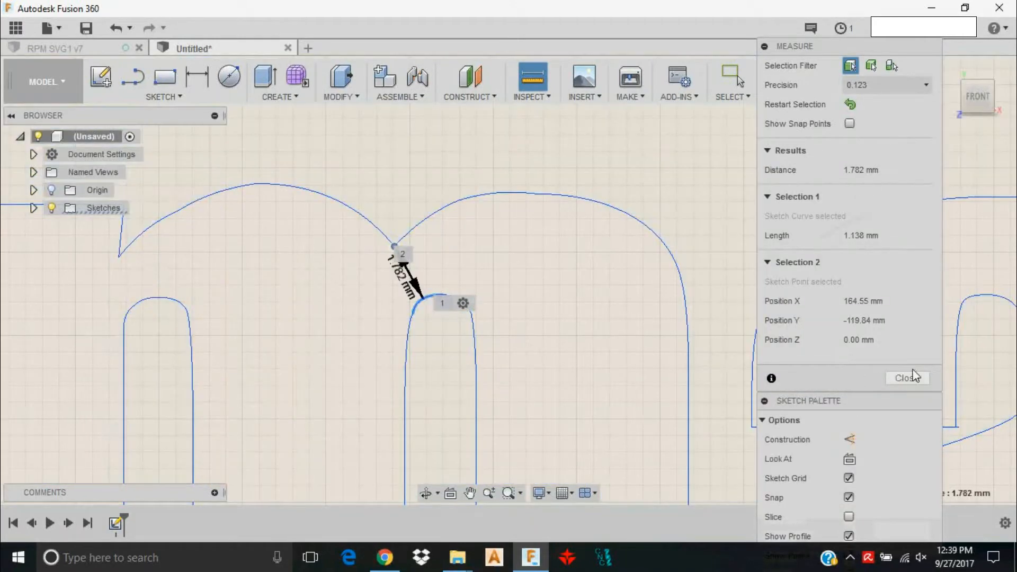
left_click(906, 377)
- Switch to the RPM SVG1 v7 document and examine the "Pocket with 18" toolpath around the notches of the "m" in "rpm"
scroll(408, 197, "down", 5)
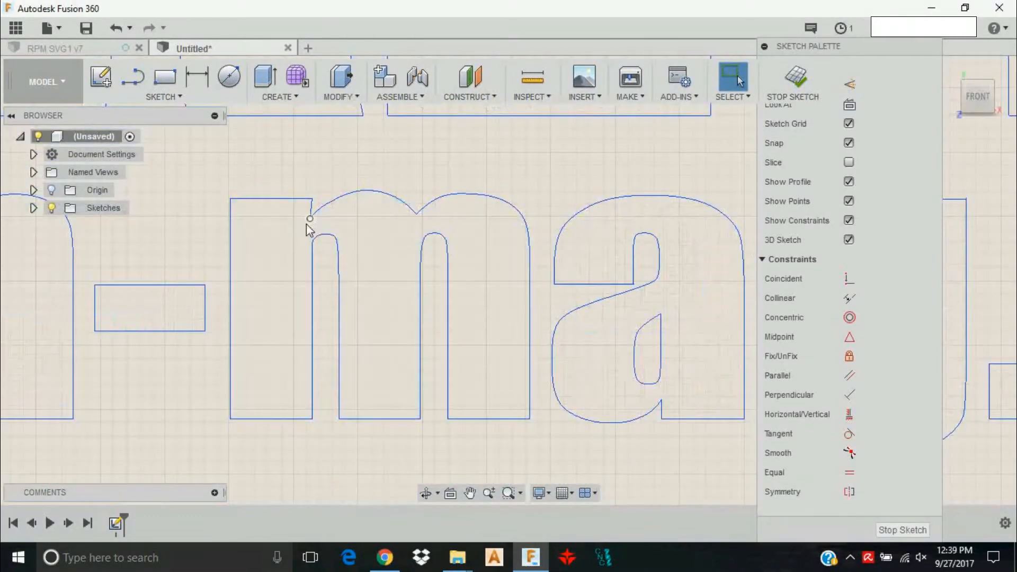
middle_click_drag(306, 224, 567, 207)
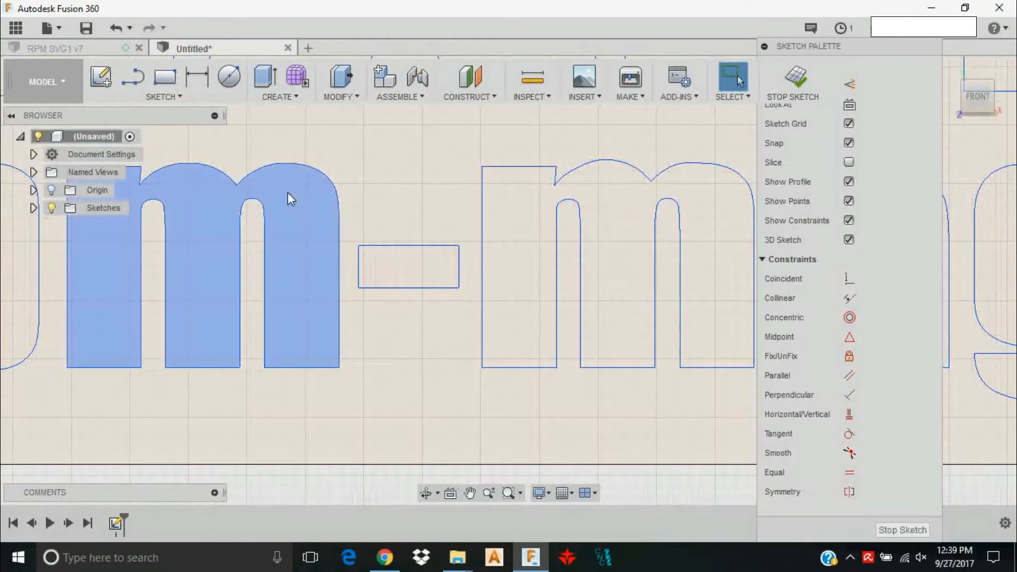
middle_click_drag(243, 198, 265, 234)
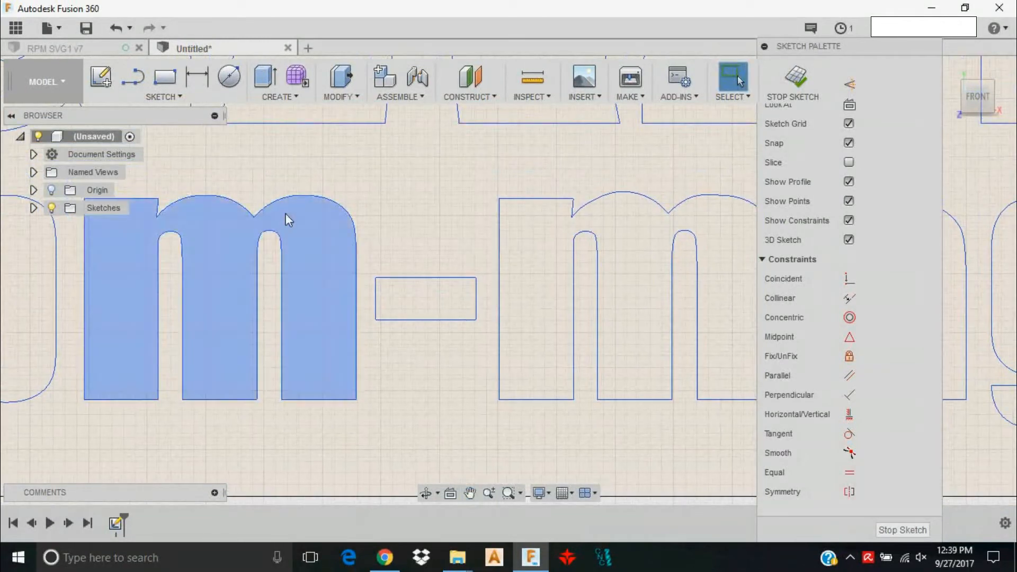
scroll(286, 220, "up", 6)
left_click(80, 49)
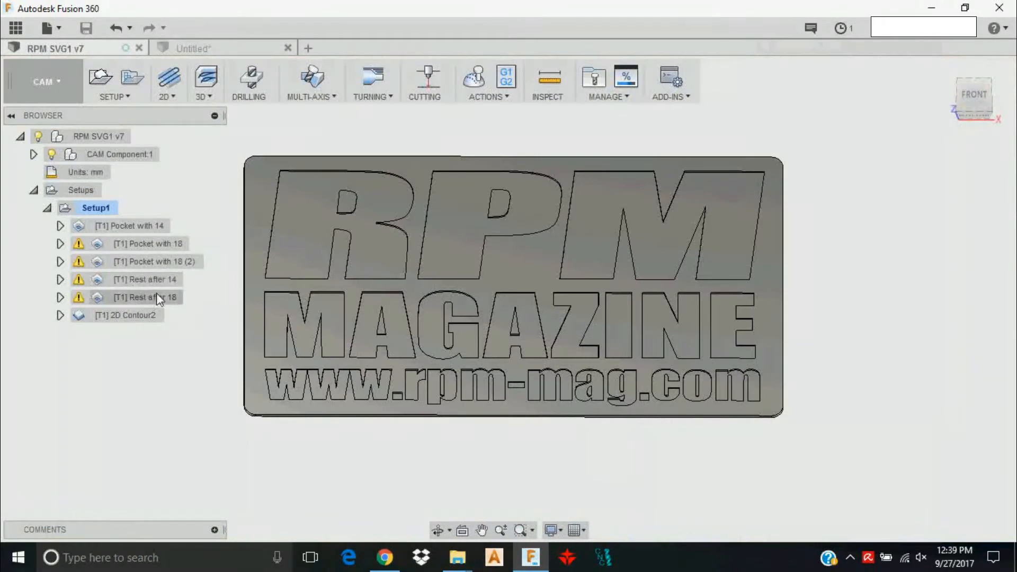
left_click(165, 245)
scroll(338, 321, "up", 5)
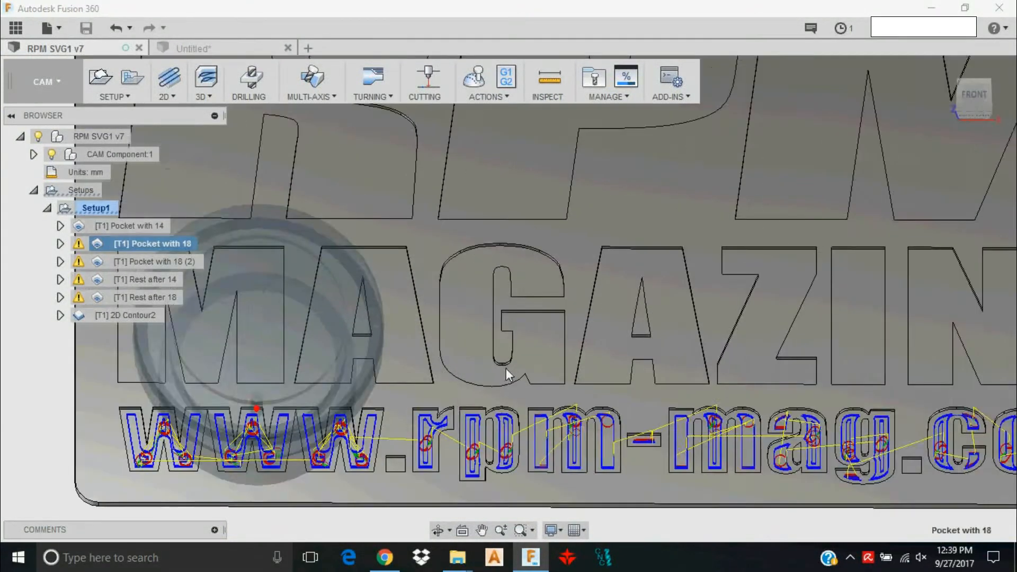
scroll(413, 318, "up", 5)
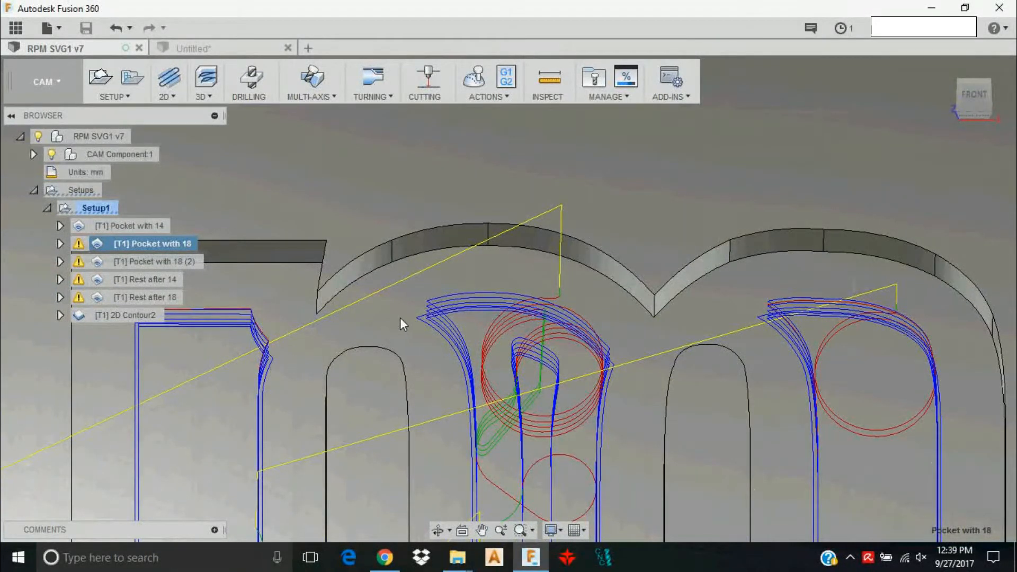
scroll(344, 334, "down", 2)
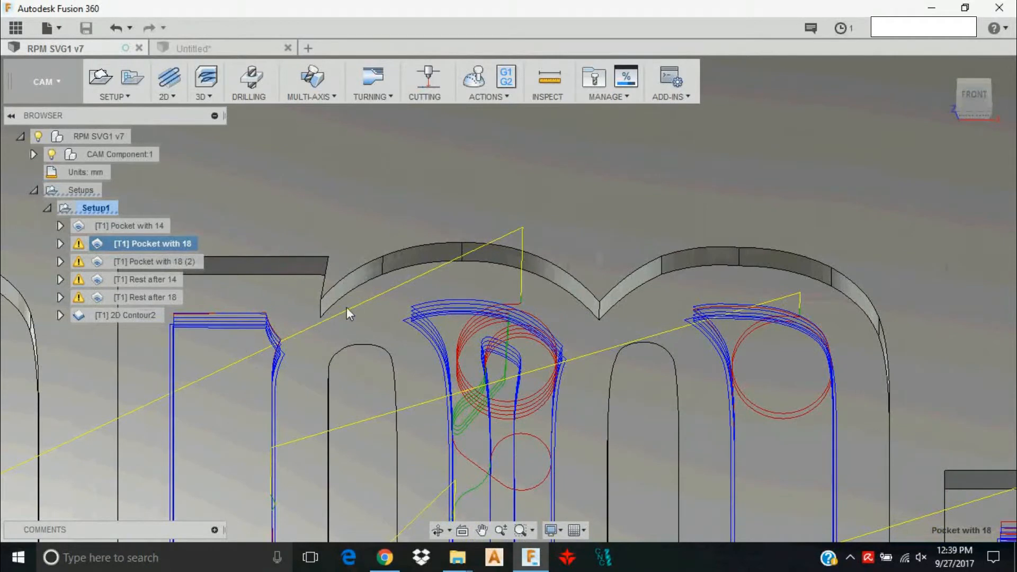
- Show the "Rest after 18" toolpath from the front and examine its passes through the narrow areas above the openings of the "m"
left_click(161, 297)
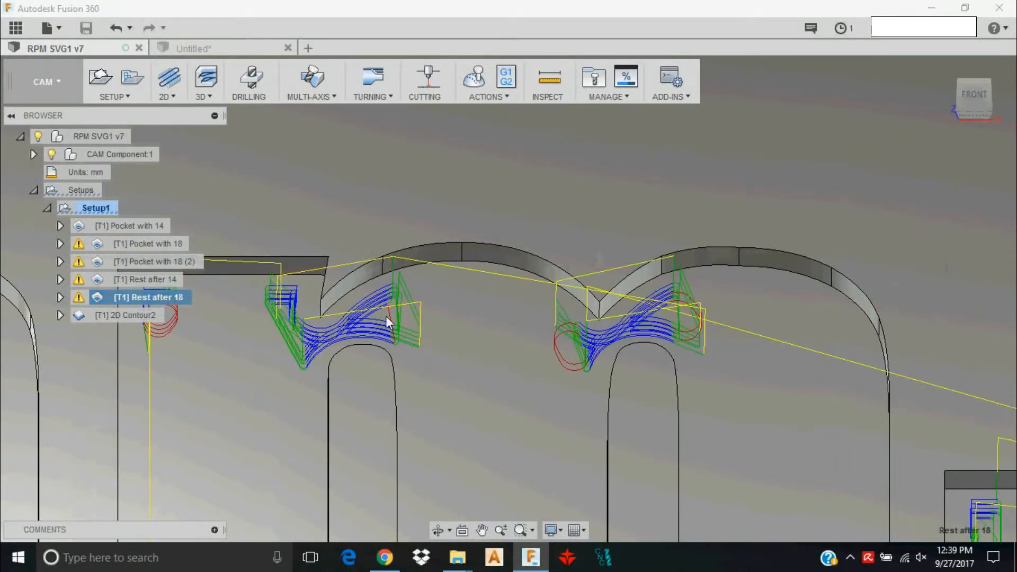
left_click(984, 94)
scroll(325, 221, "up", 3)
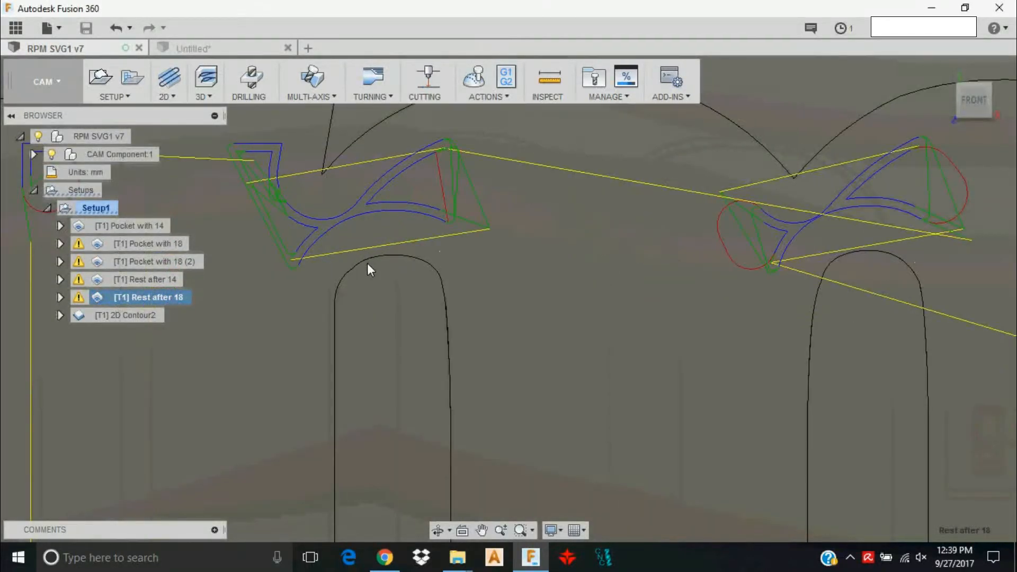
scroll(300, 220, "up", 4)
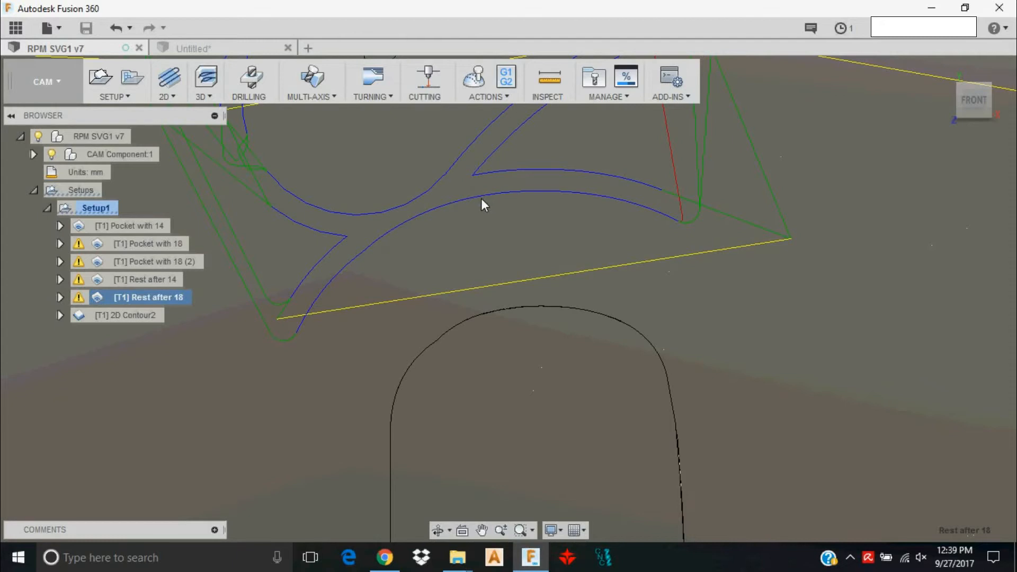
scroll(481, 204, "down", 8)
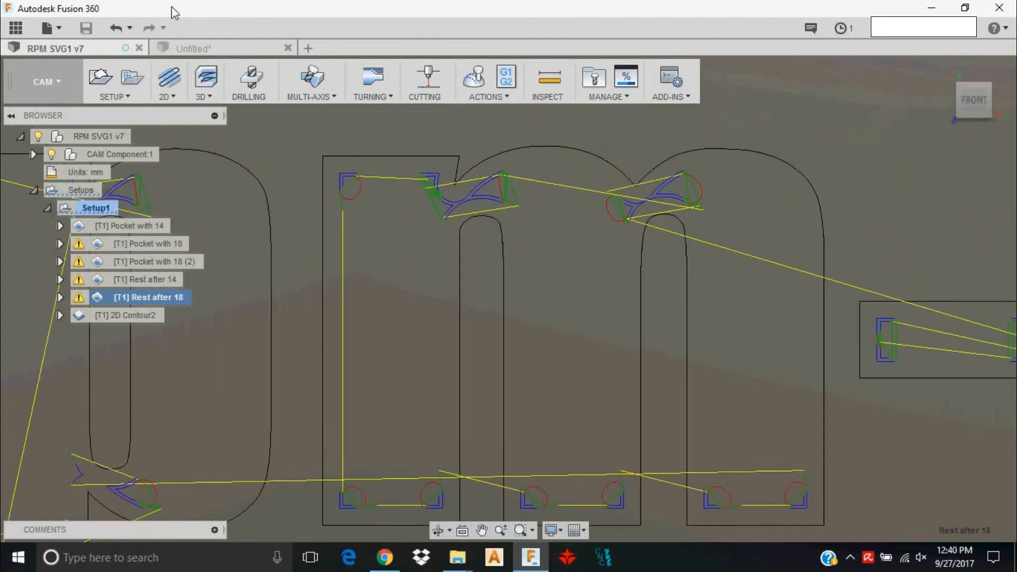
- Return to the untitled sign design and inspect the junctions where neighbouring letters of "www" overlap
left_click(215, 44)
scroll(503, 294, "down", 5)
scroll(434, 308, "down", 7)
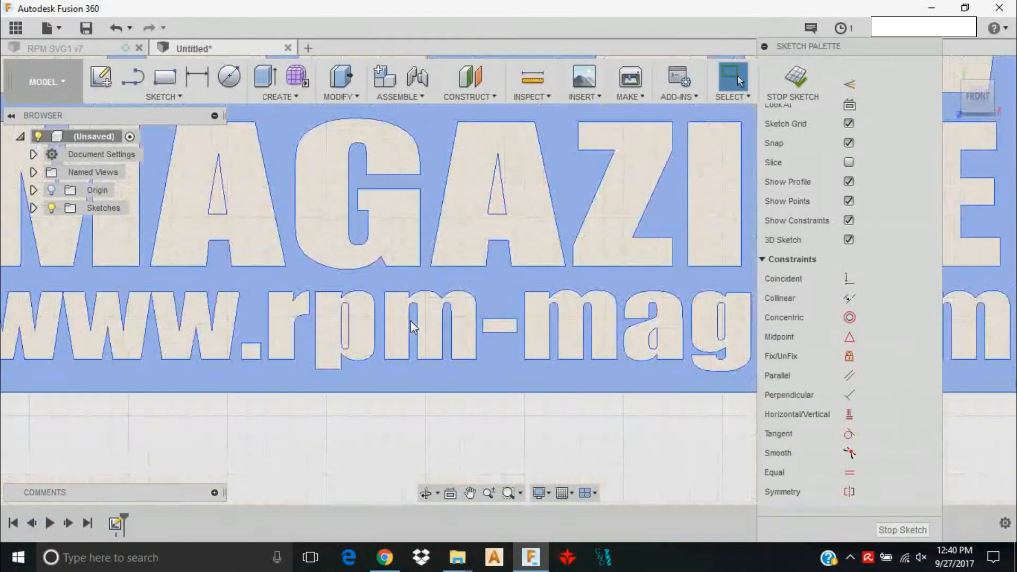
middle_click_drag(469, 277, 576, 297)
scroll(371, 334, "up", 10)
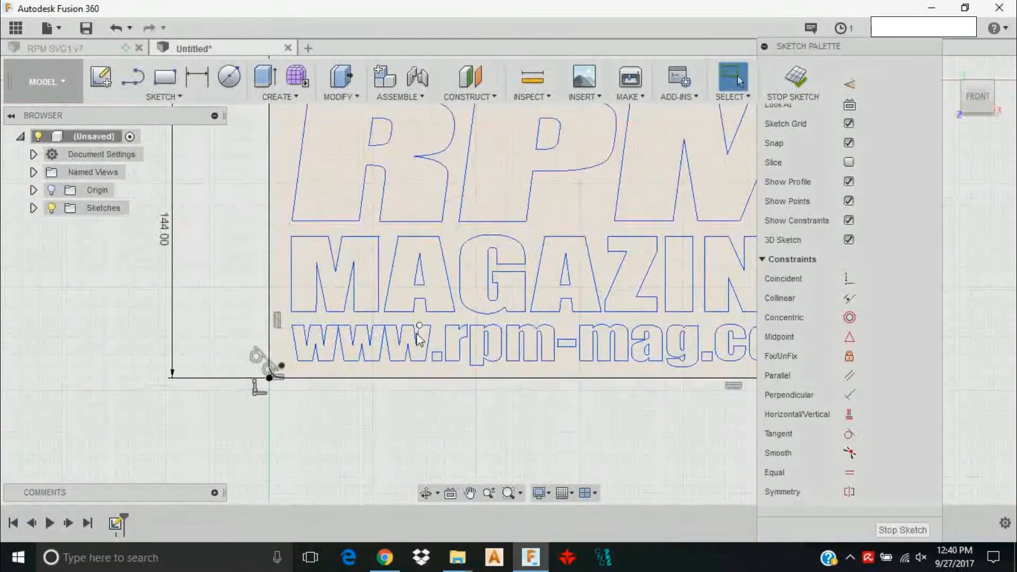
scroll(546, 314, "down", 4)
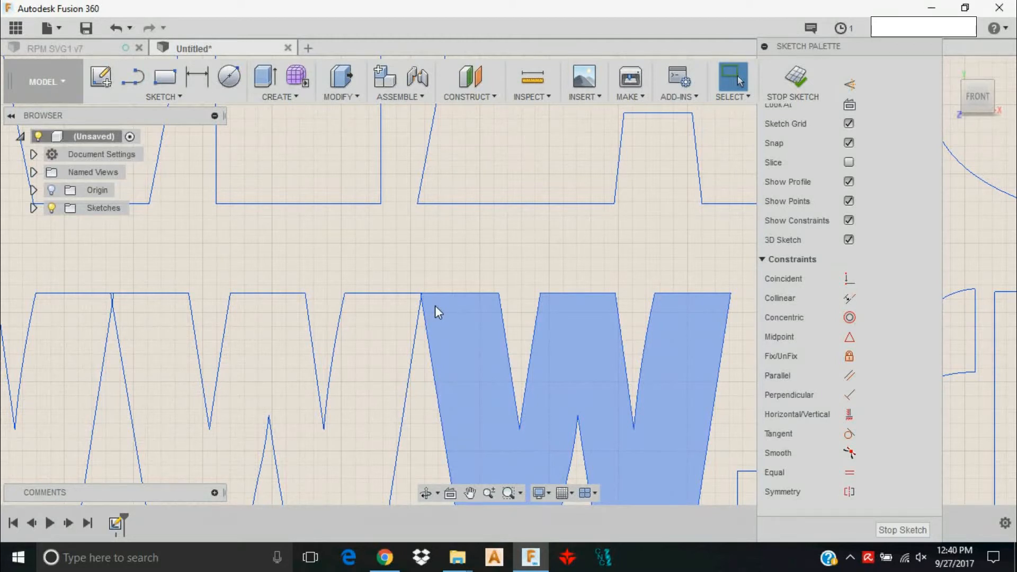
scroll(442, 302, "up", 5)
mouse_move(463, 318)
middle_mouse_down()
mouse_move(252, 328)
mouse_move(755, 276)
middle_mouse_up()
middle_click_drag(305, 278, 738, 182)
mouse_move(397, 237)
middle_mouse_down()
mouse_move(427, 237)
mouse_move(652, 346)
middle_mouse_up()
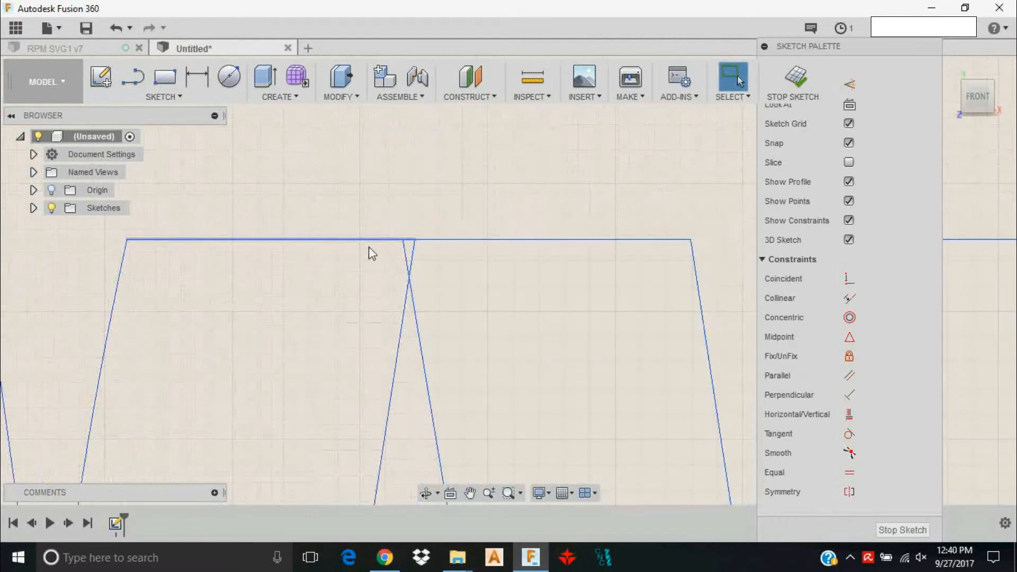
- Trim both crossing line ends above the intersection between the first and second "w" of "www"
scroll(371, 249, "up", 5)
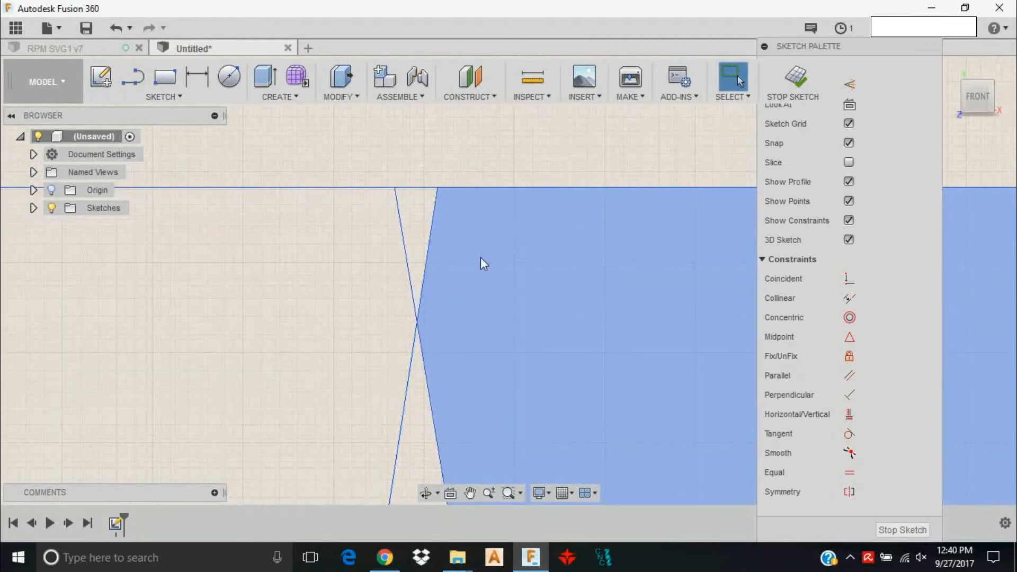
scroll(450, 277, "down", 3)
scroll(459, 259, "up", 2)
scroll(456, 257, "up", 4)
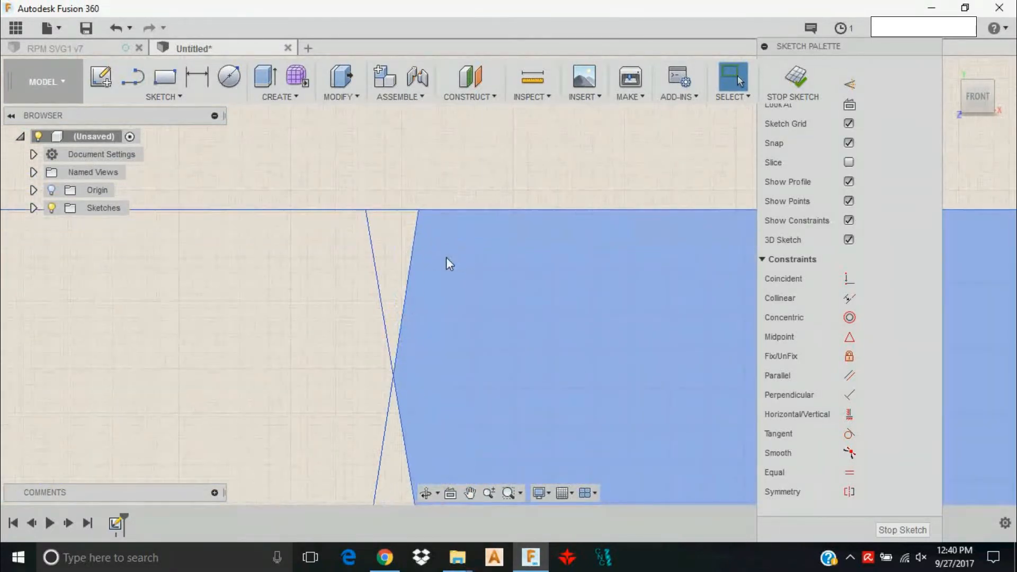
scroll(411, 380, "down", 4)
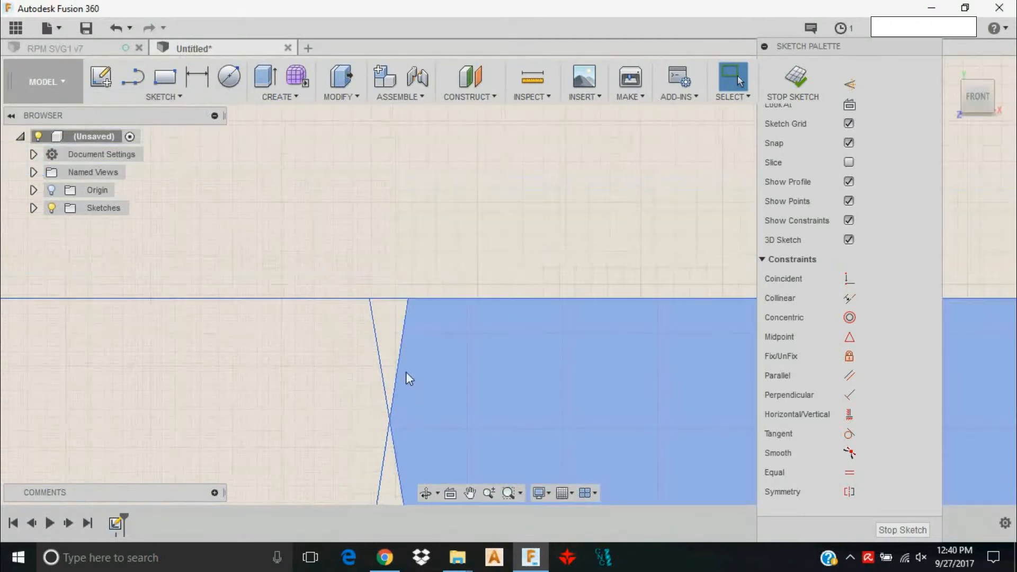
mouse_move(418, 366)
middle_mouse_down()
mouse_move(537, 291)
mouse_move(481, 302)
middle_mouse_up()
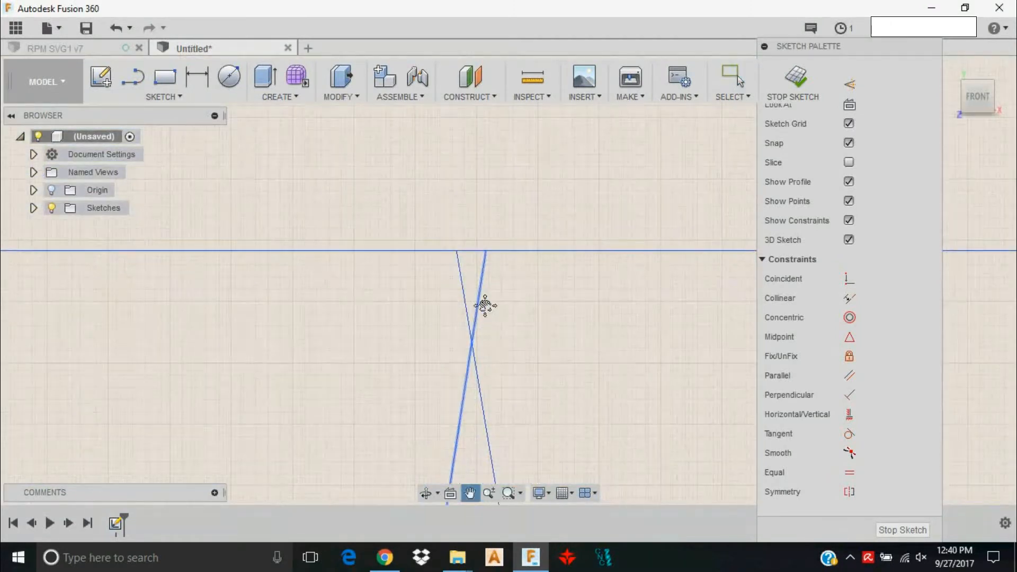
left_click(136, 98)
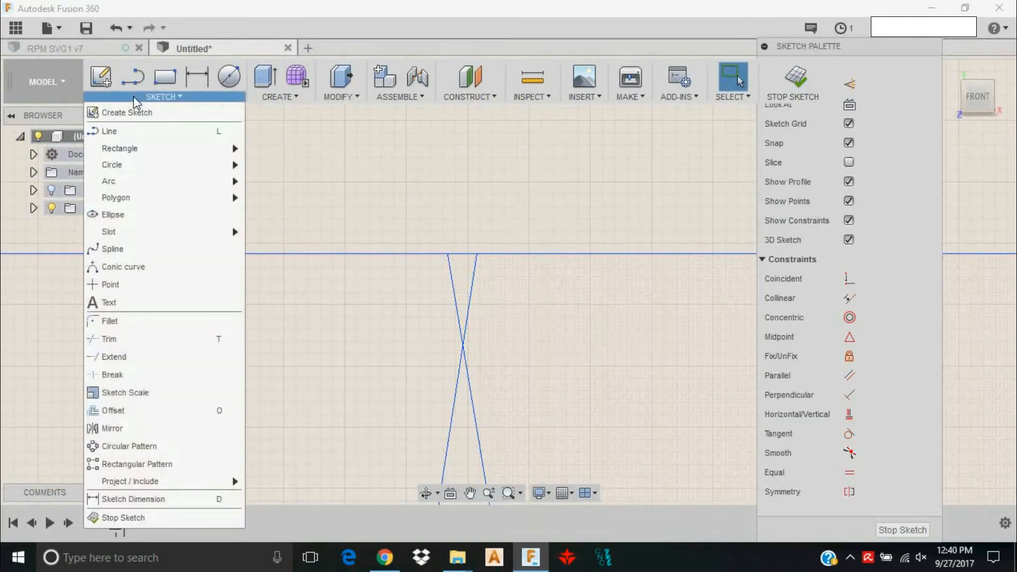
left_click(183, 357)
scroll(476, 297, "up", 3)
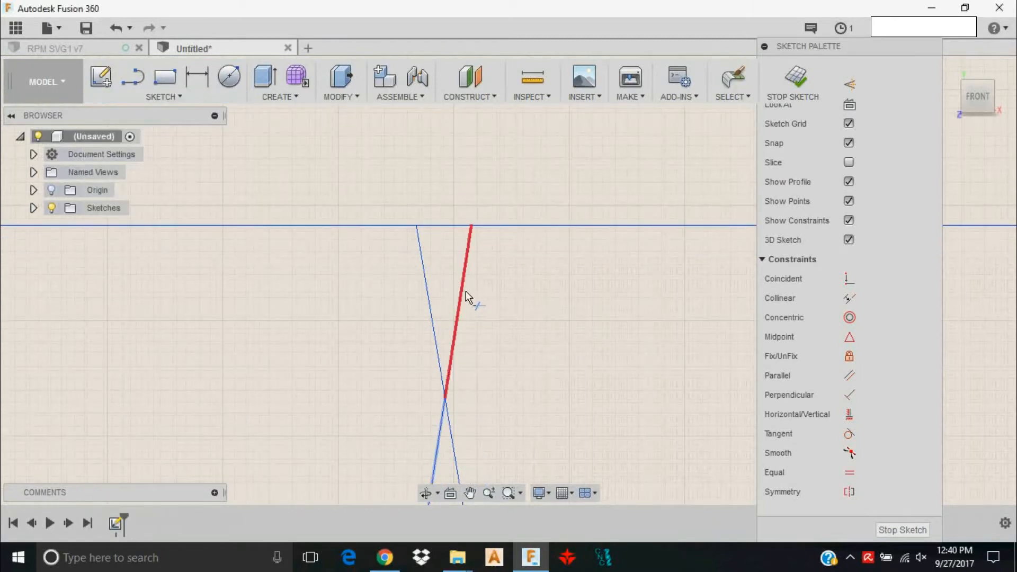
left_click(463, 292)
left_click(428, 282)
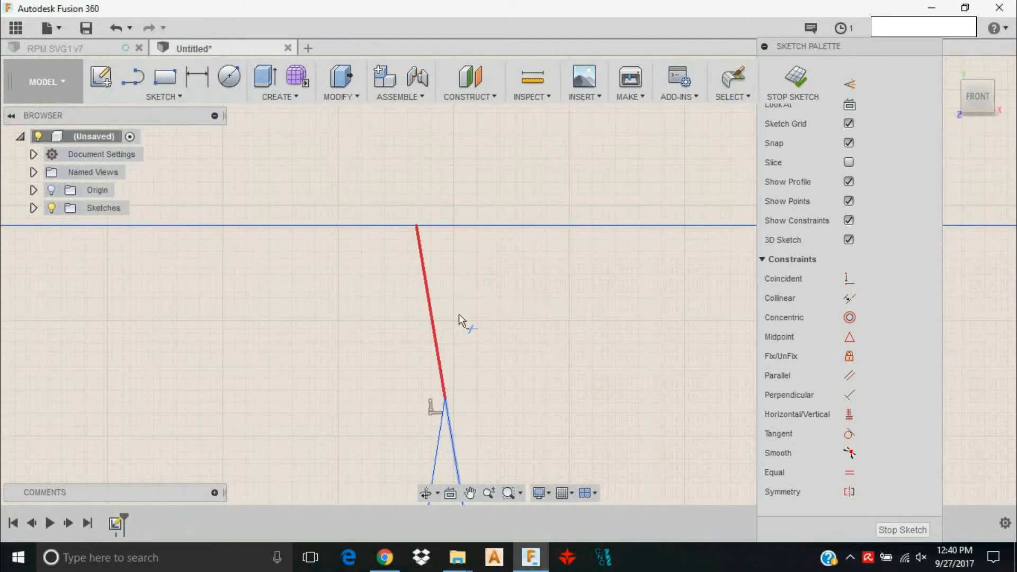
- Trim the crossing line ends between the second and third "w", and adjust the position of the gap's peak point
scroll(519, 379, "down", 8)
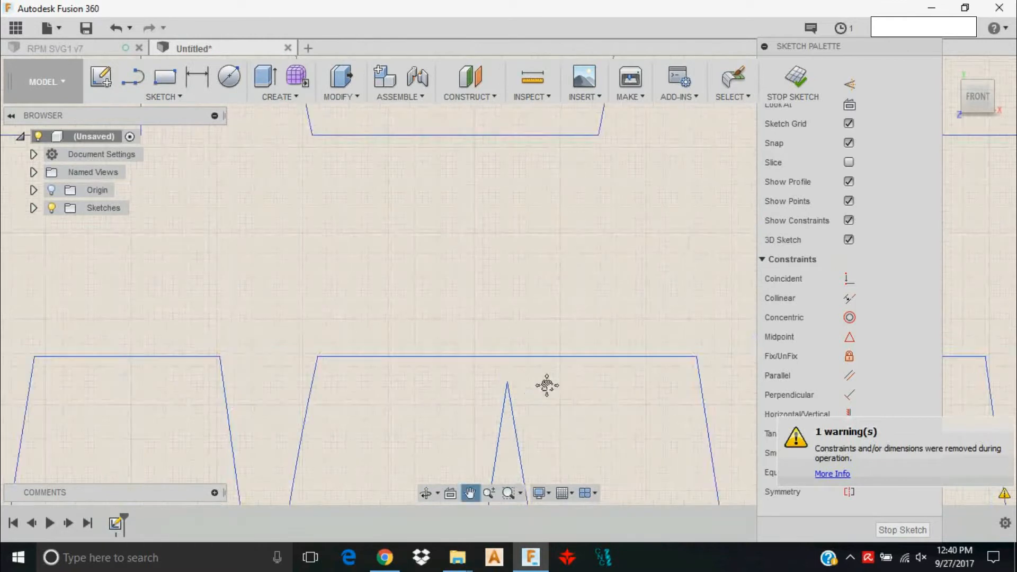
scroll(421, 233, "up", 6)
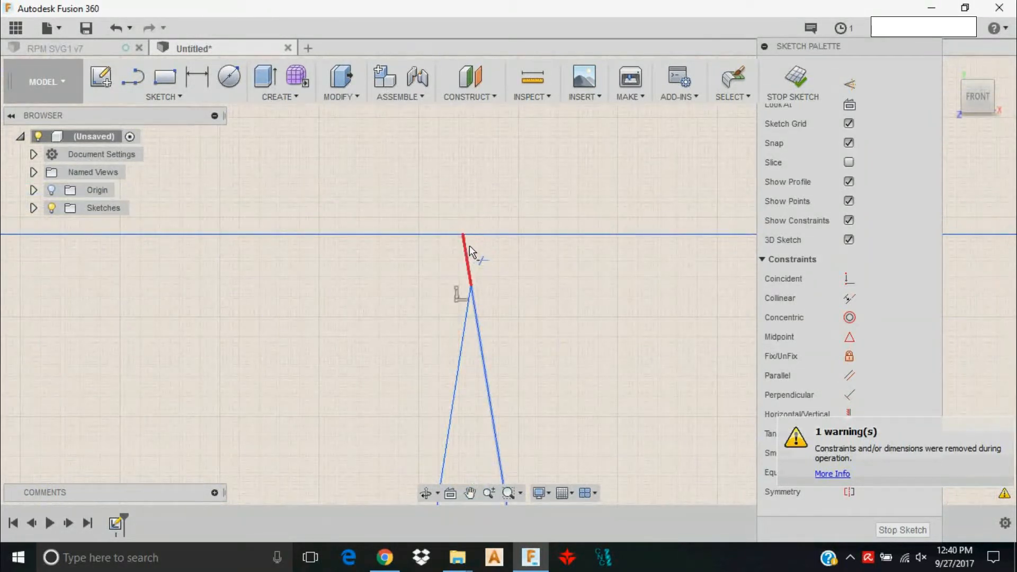
left_click(465, 249)
left_click(183, 102)
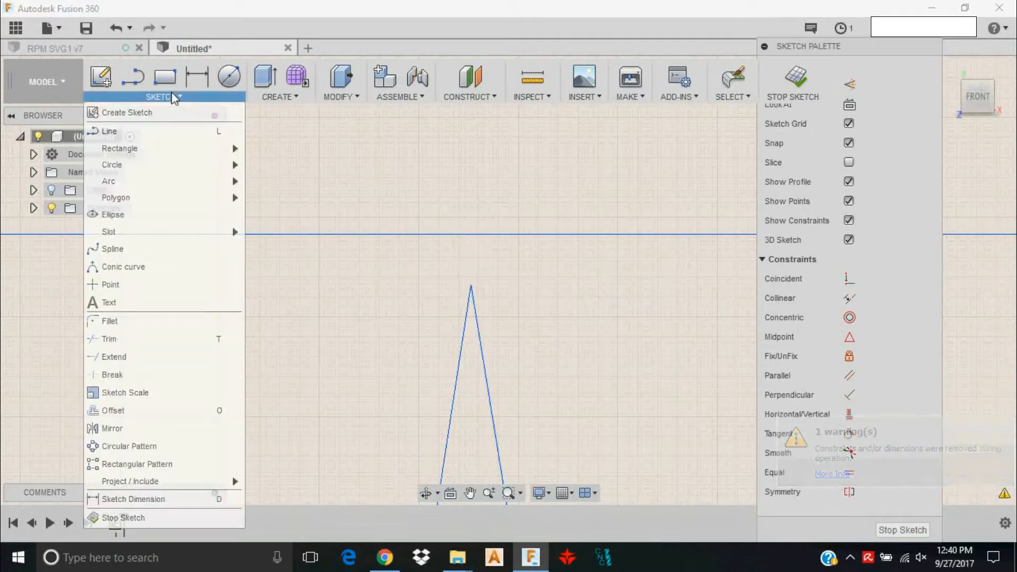
key("l")
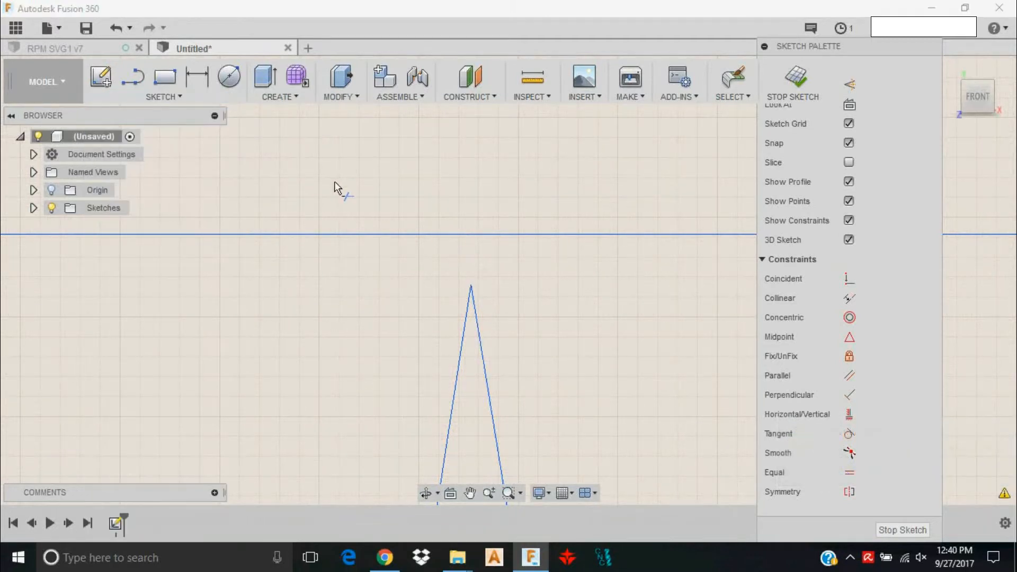
key("Escape")
left_click_drag(471, 285, 471, 314)
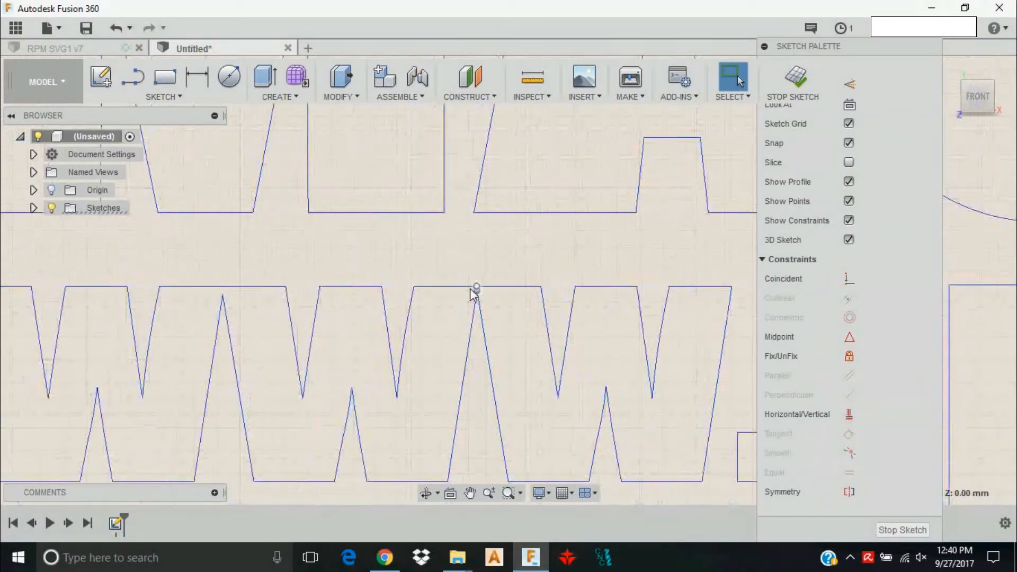
mouse_move(348, 294)
middle_mouse_down()
mouse_move(513, 219)
mouse_move(520, 240)
mouse_move(506, 239)
middle_mouse_up()
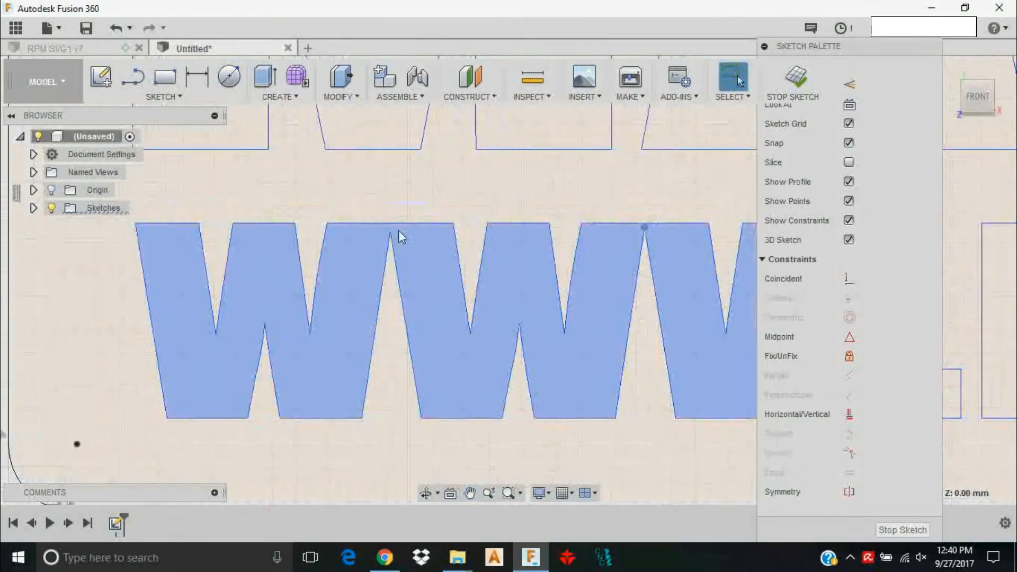
- Measure the distance from the peak of the gap between the first and second "w" to the letters' top edge
scroll(398, 230, "up", 5)
left_click(532, 77)
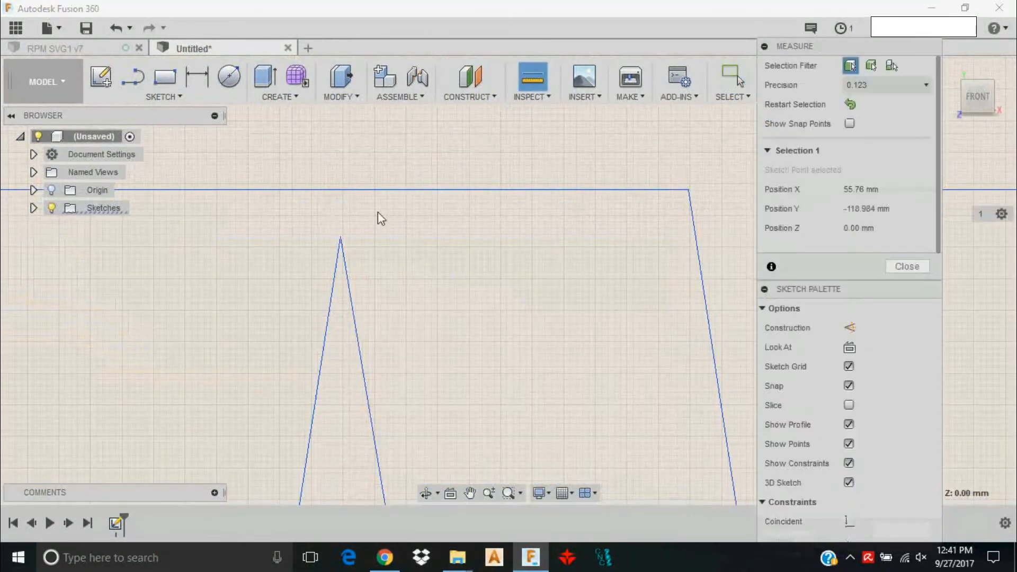
left_click(341, 236)
left_click(345, 189)
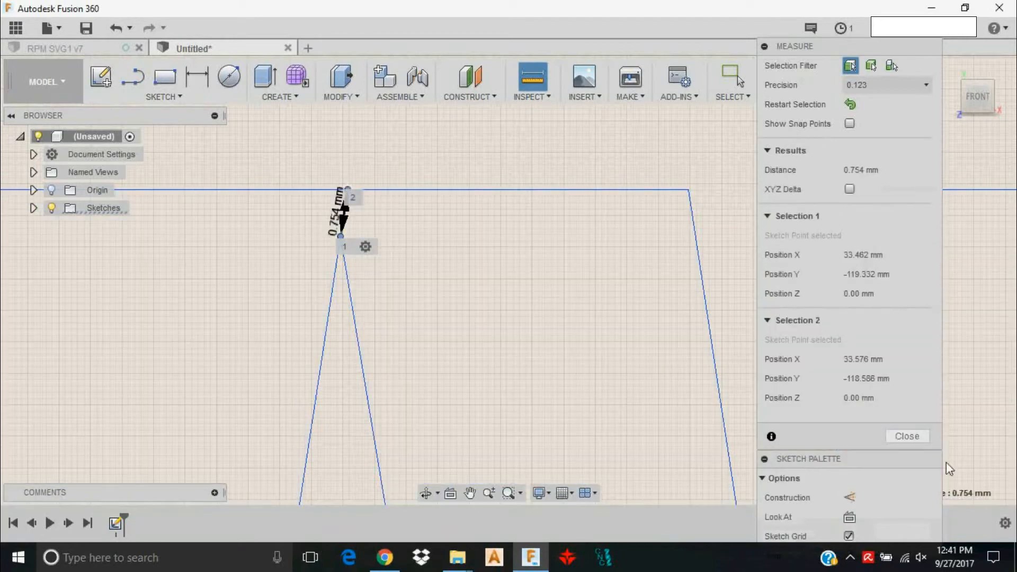
- Inspect the gap peak between the second and third "w" against the top edge, and end the measurement
scroll(663, 327, "down", 10)
middle_click_drag(700, 258, 299, 249)
scroll(298, 249, "down", 1)
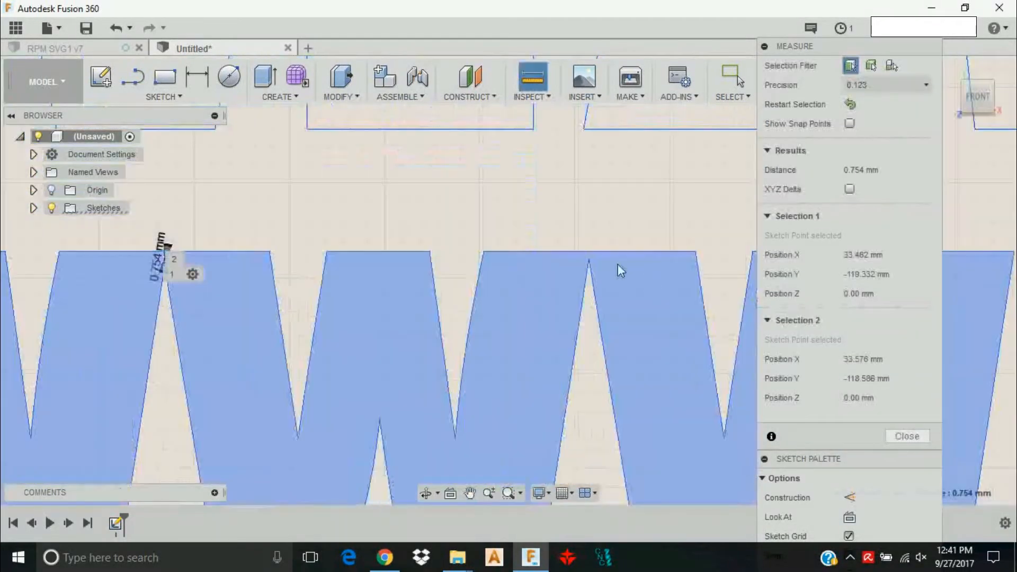
middle_click_drag(617, 264, 525, 252)
scroll(464, 284, "up", 5)
scroll(507, 247, "down", 3)
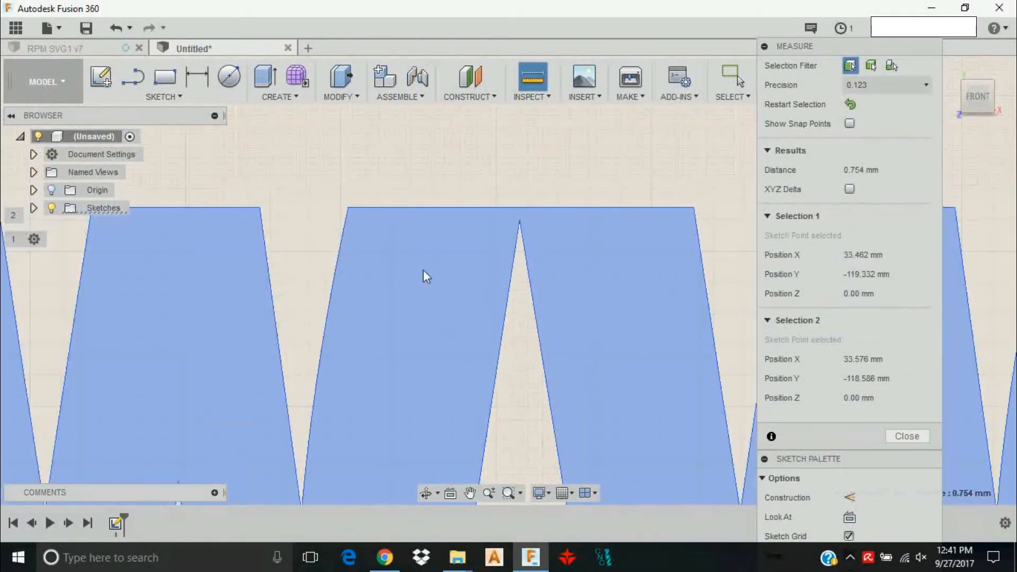
scroll(397, 288, "down", 6)
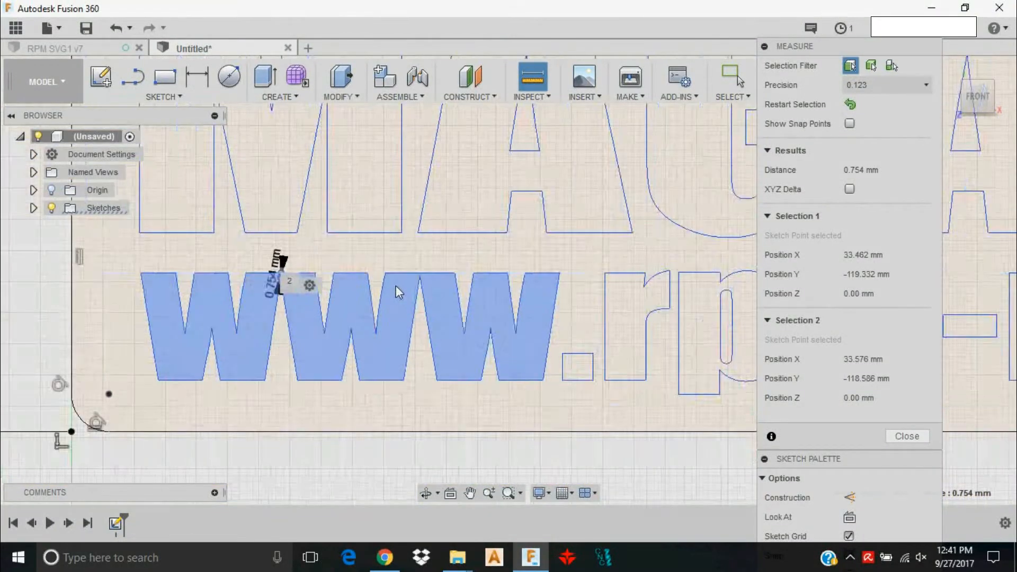
scroll(398, 306, "up", 6)
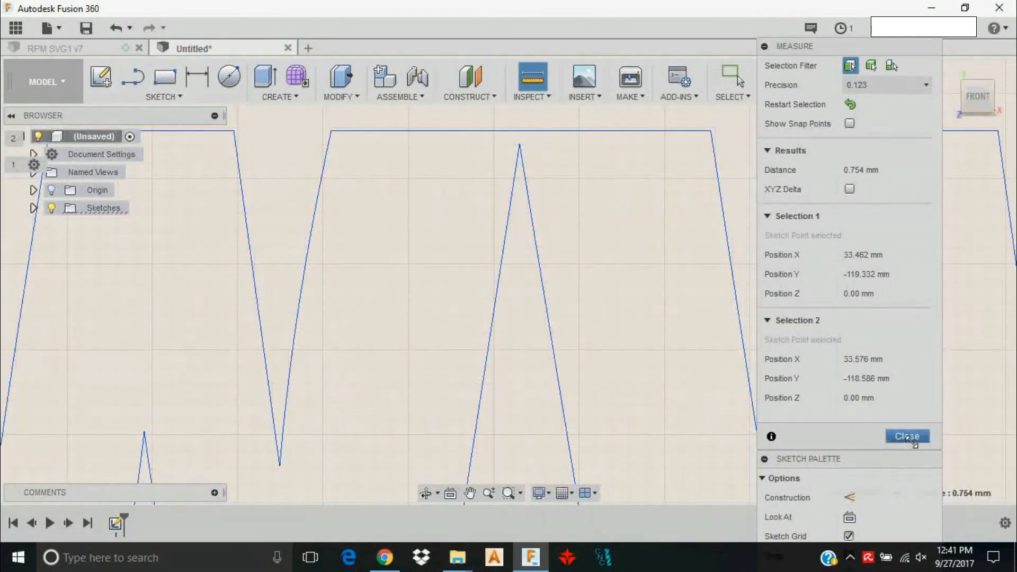
left_click(907, 435)
- Finish editing the logo sketch and bring the whole sign into view
scroll(619, 289, "down", 5)
middle_click_drag(621, 289, 389, 324)
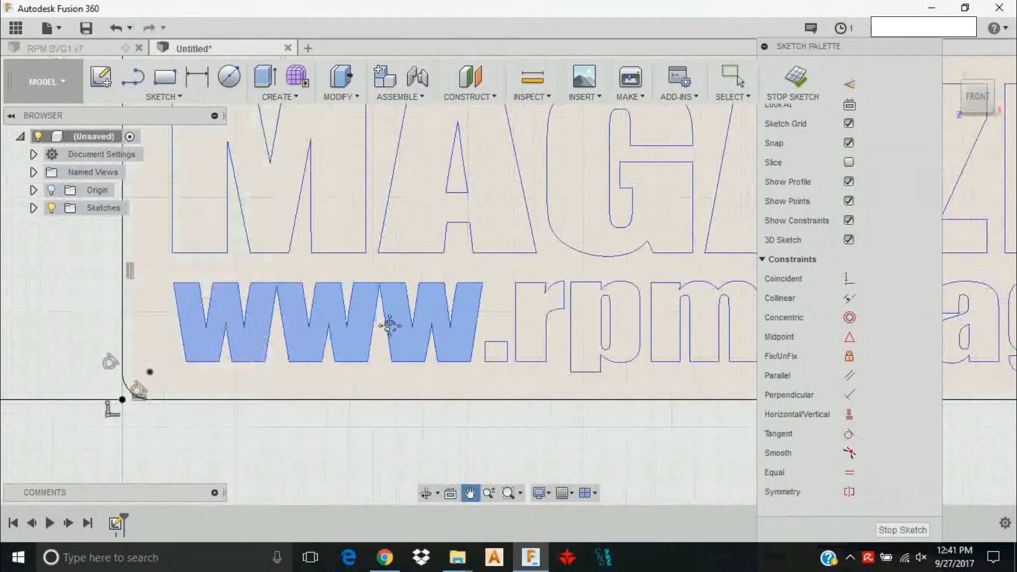
scroll(559, 347, "down", 5)
middle_click_drag(655, 307, 452, 356)
left_click(918, 534)
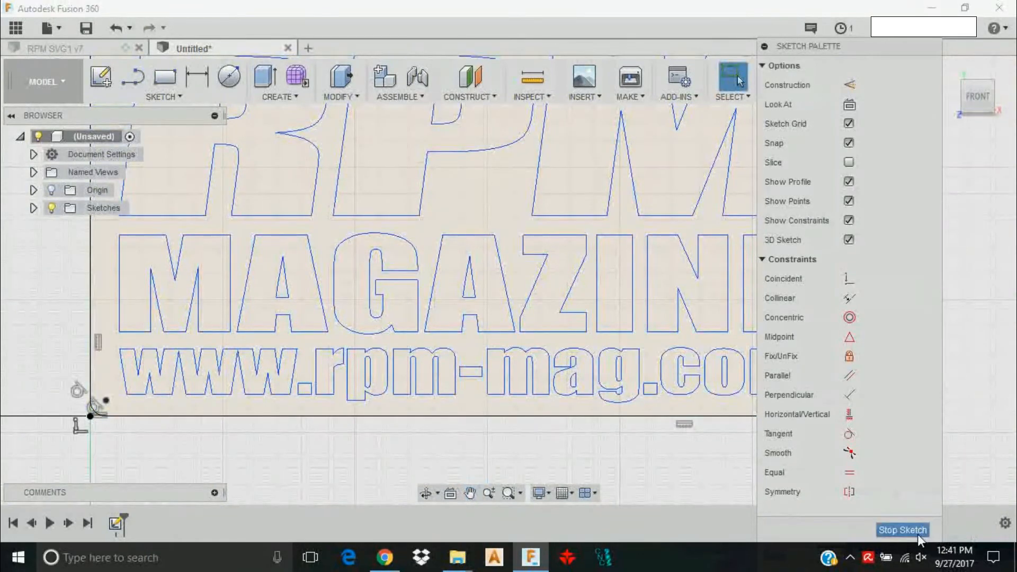
scroll(821, 281, "down", 5)
middle_click_drag(824, 288, 734, 288)
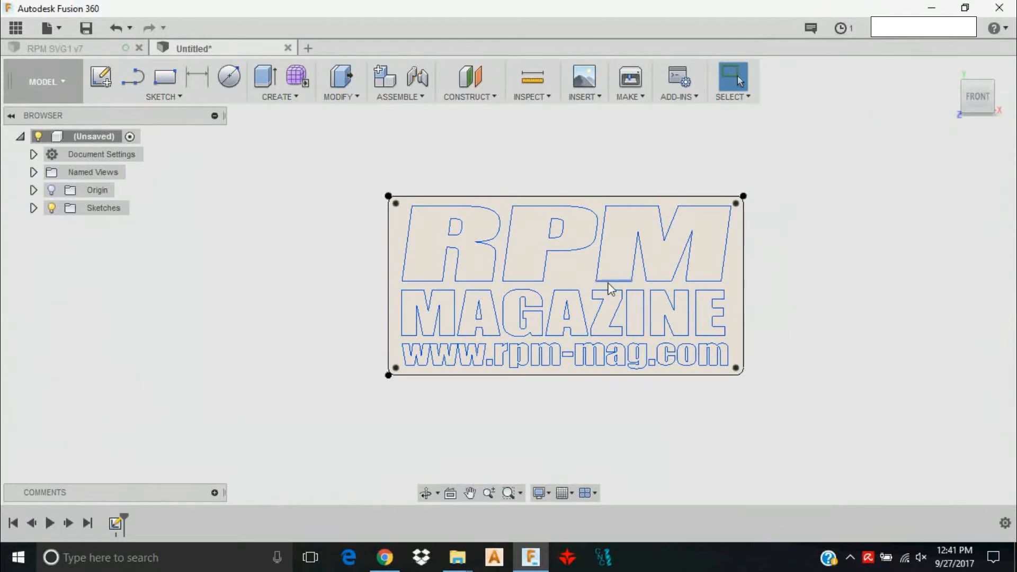
- Select the plate profile surrounding the letters together with the enclosed centres of the large "R" and "P"
scroll(727, 281, "up", 2)
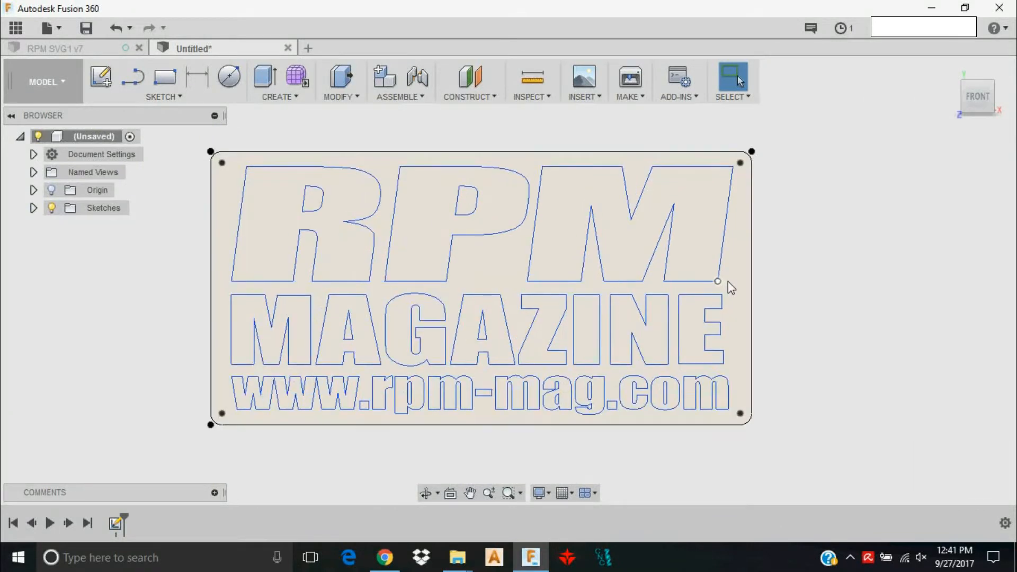
left_click(737, 289)
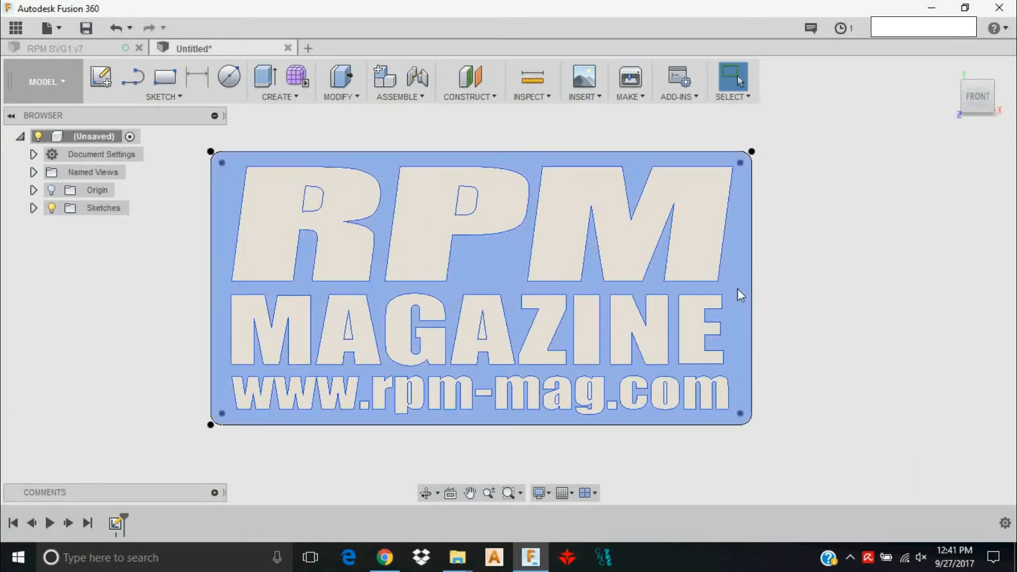
left_click(488, 271)
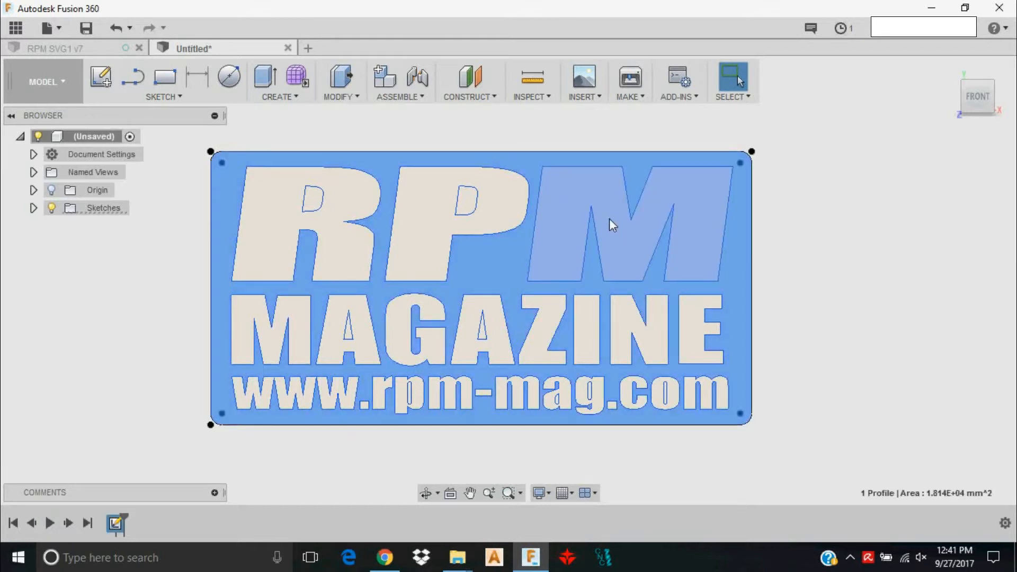
scroll(385, 212, "up", 3)
left_click(283, 193)
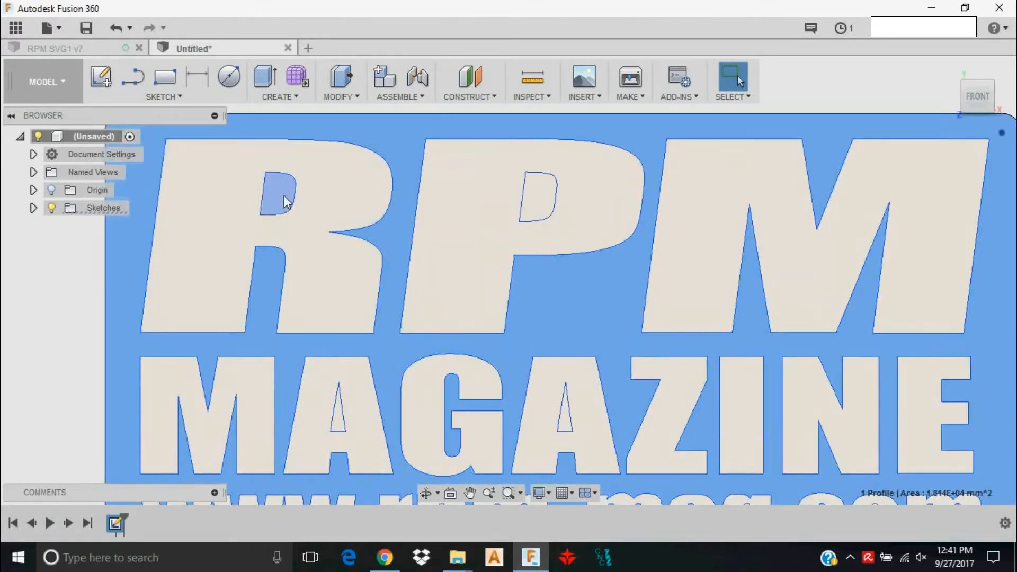
left_click(540, 198)
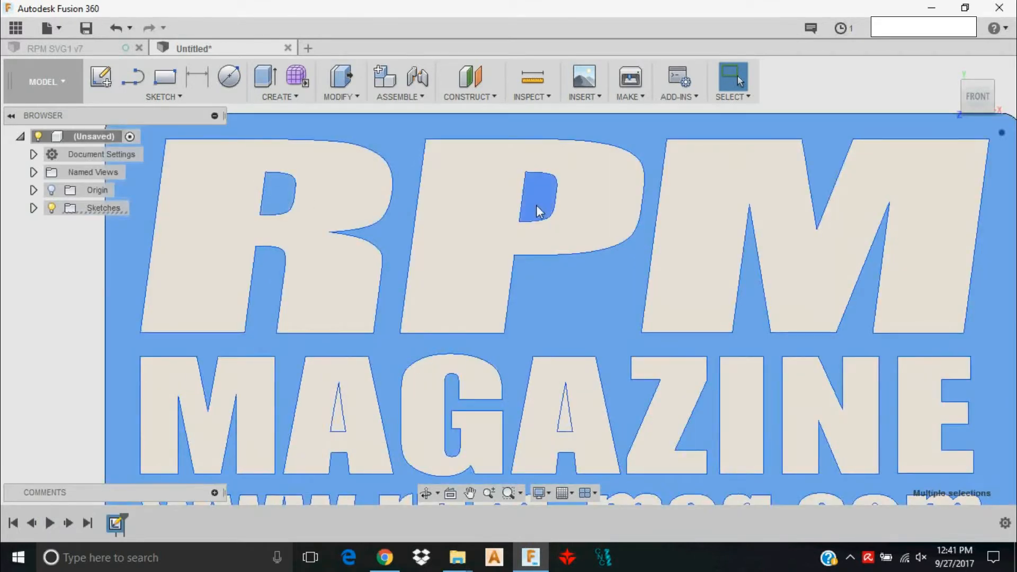
- Add the enclosed centres of both "A"s in "MAGAZINE" and of the "p" in the web address to the selection
scroll(469, 344, "down", 3)
middle_click_drag(473, 347, 435, 220)
scroll(363, 287, "up", 2)
scroll(364, 294, "up", 3)
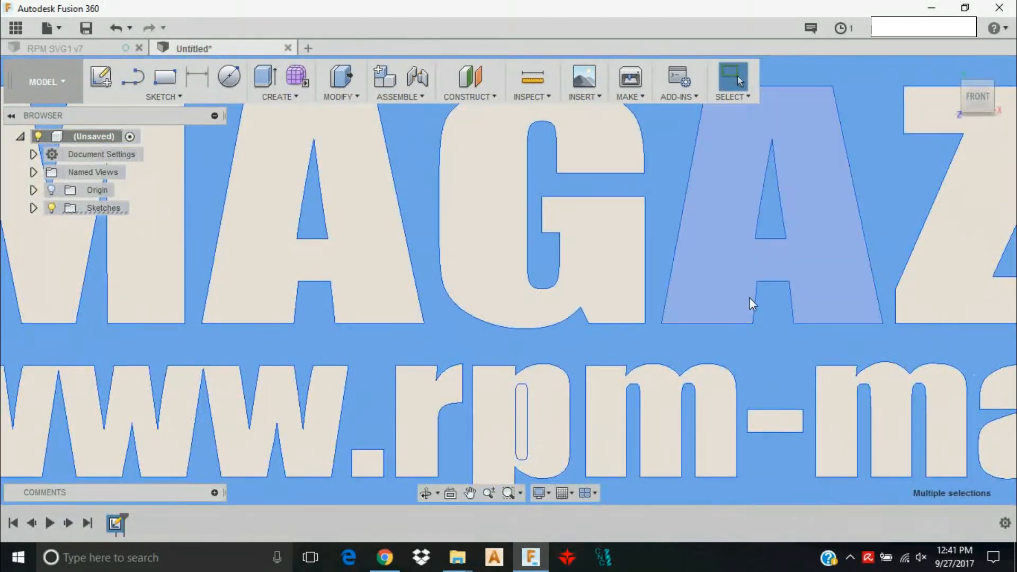
scroll(620, 398, "down", 3)
scroll(587, 399, "up", 3)
left_click(606, 383, "ctrl")
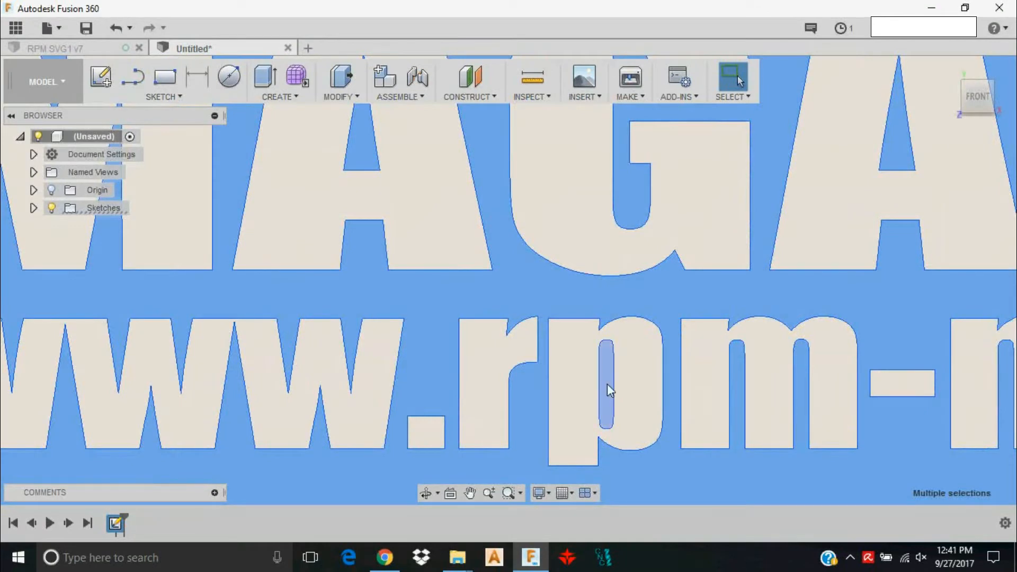
- Add the enclosed centres of the "a", "g" and "o" in "mag.com" to the selection
scroll(691, 377, "down", 3)
middle_click_drag(817, 321, 440, 303)
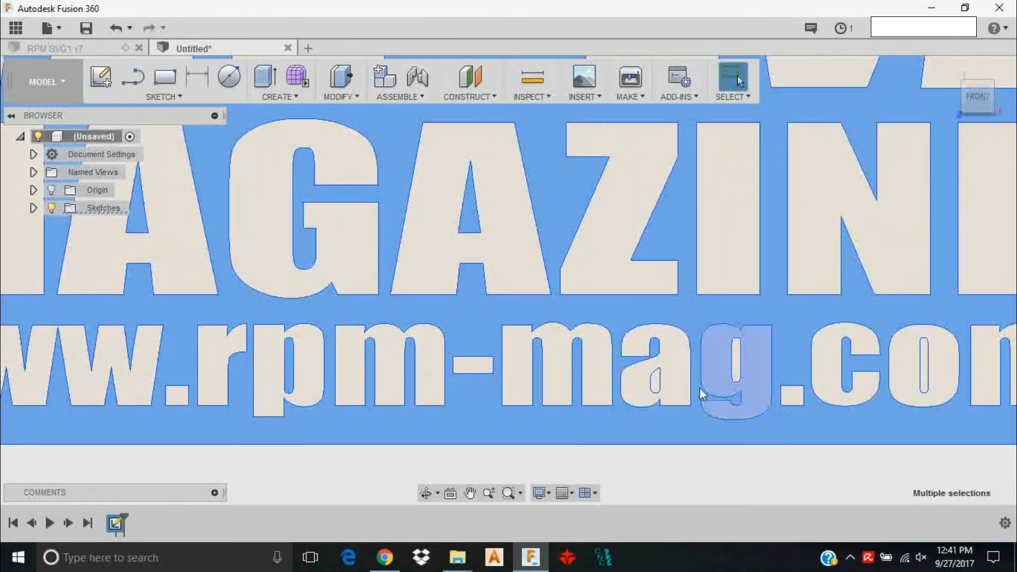
scroll(689, 392, "up", 3)
left_click(778, 342, "ctrl")
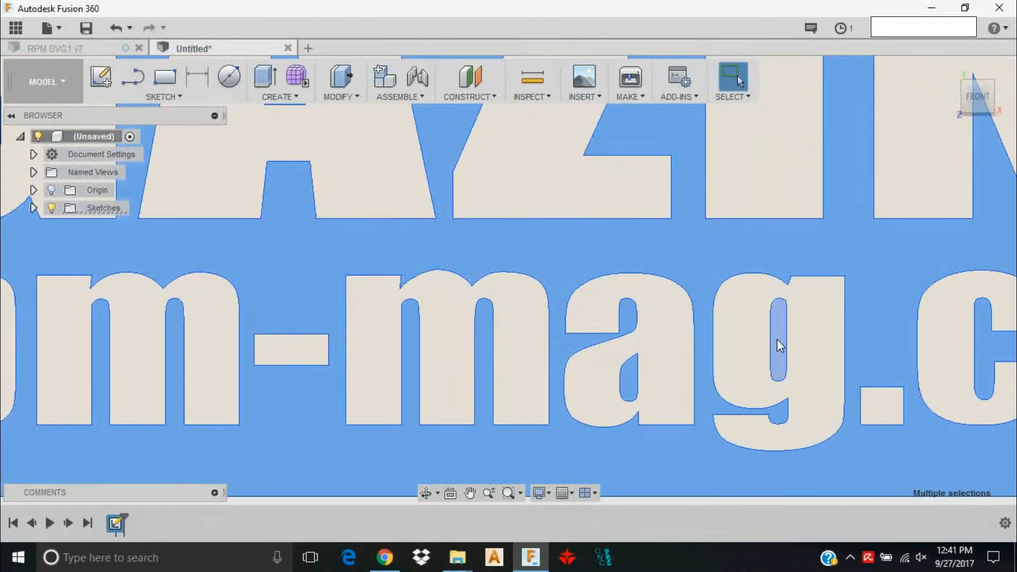
scroll(777, 339, "down", 3)
scroll(913, 306, "down", 1)
middle_click_drag(907, 322, 709, 343)
scroll(760, 351, "up", 5)
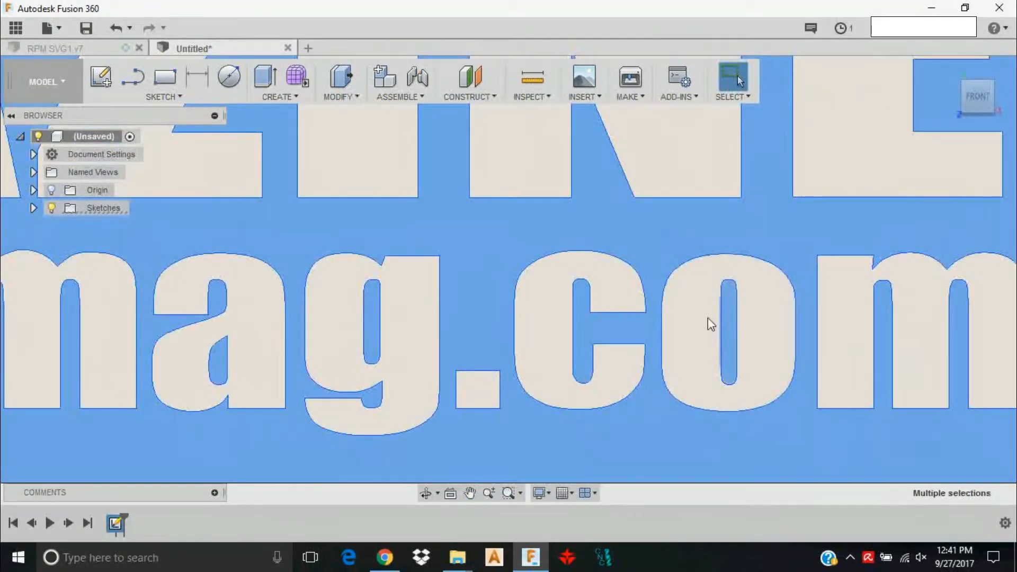
- Extrude the selected plate and letter-centre profiles 3.175 mm to one side as new bodies
scroll(707, 317, "down", 6)
middle_click_drag(641, 288, 586, 302)
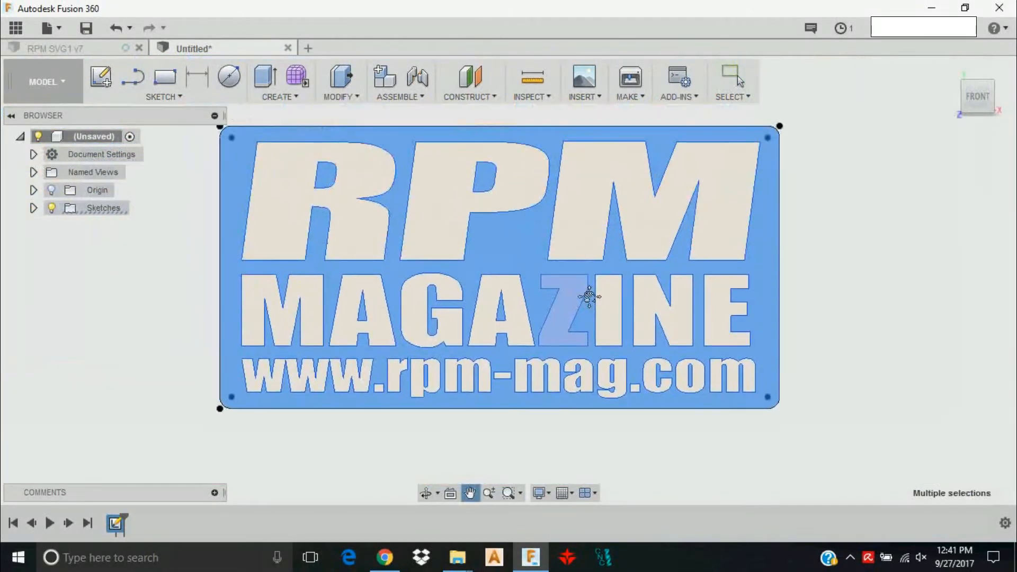
scroll(587, 302, "down", 1)
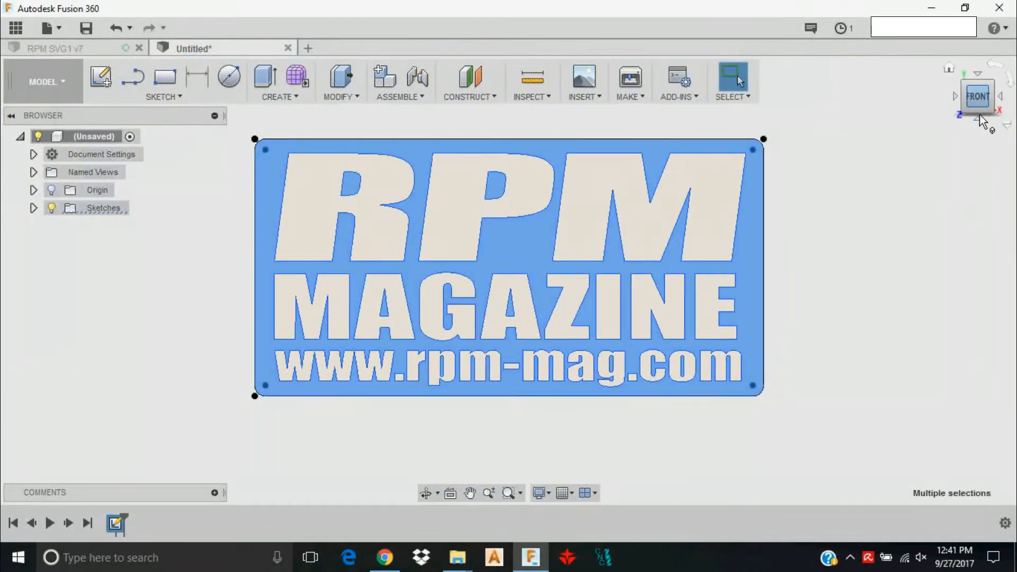
left_click_drag(982, 122, 990, 86)
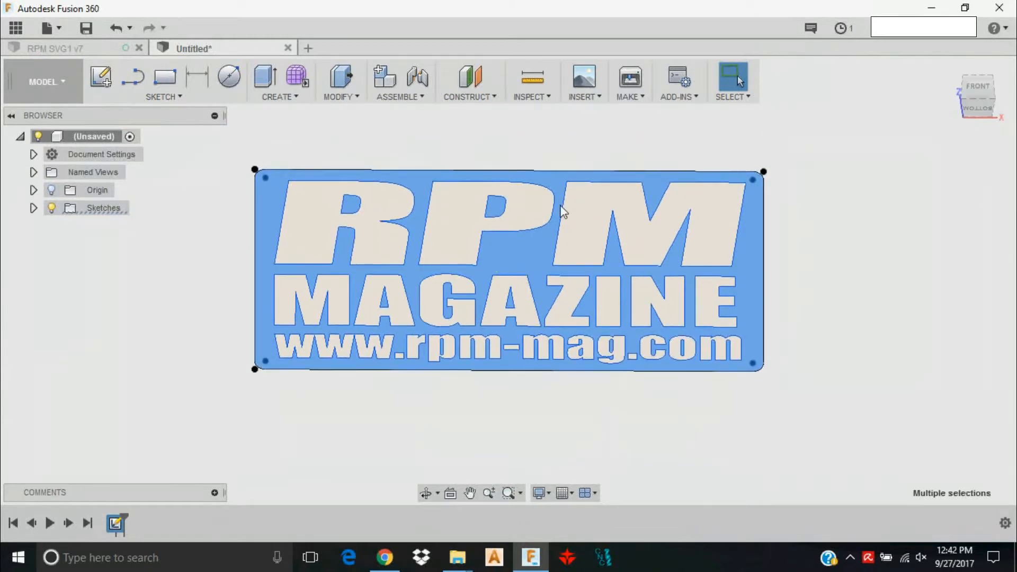
right_click(516, 251)
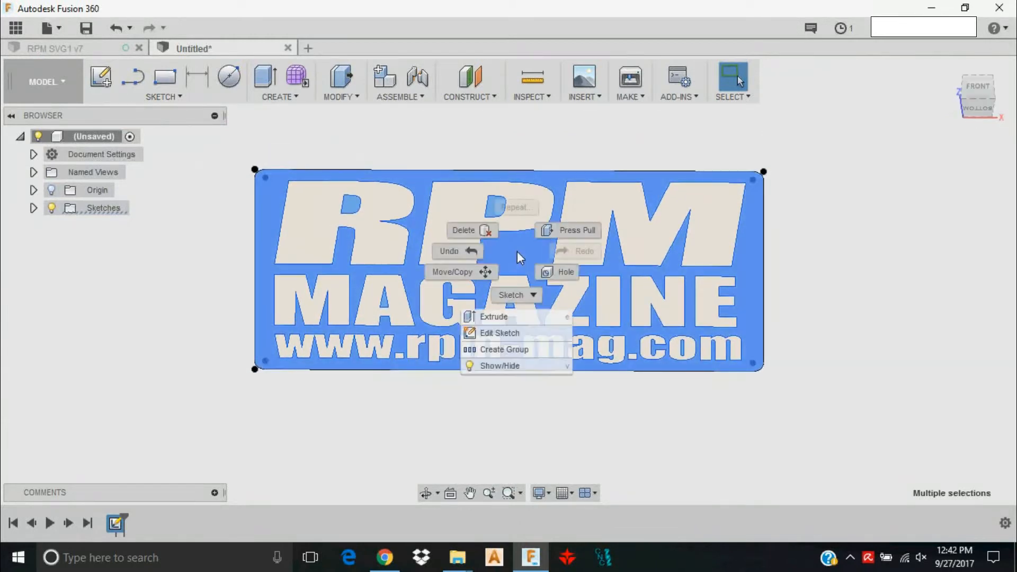
left_click(507, 317)
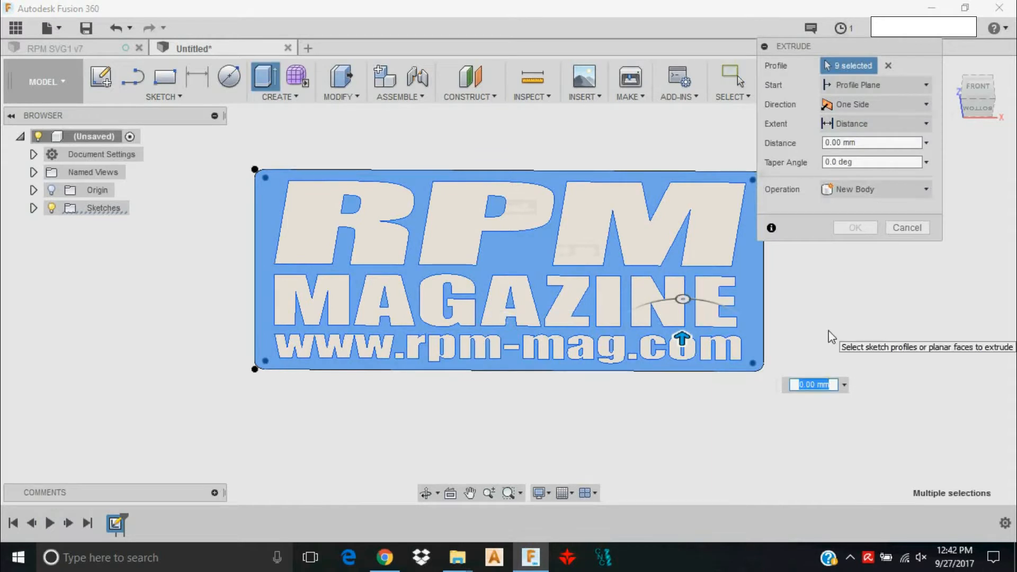
type("3.175")
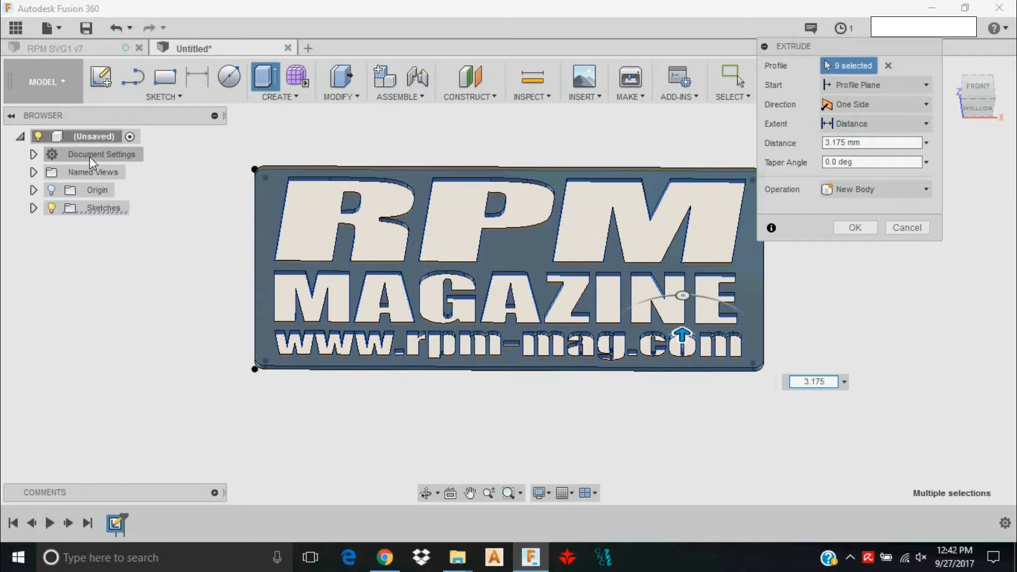
left_click(855, 227)
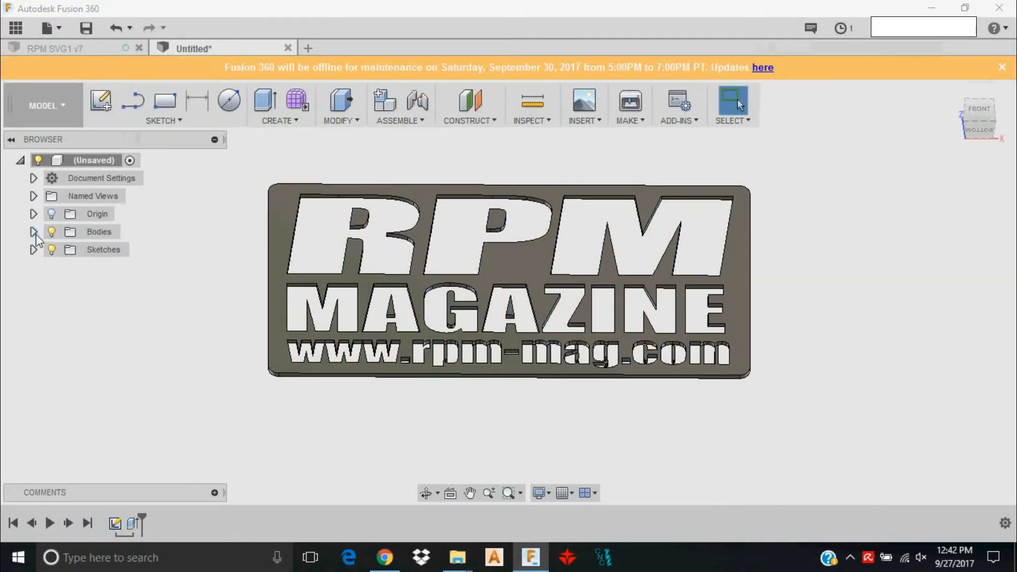
- List the extruded bodies and check which one forms the loose centre of the large "R"
left_click(34, 231)
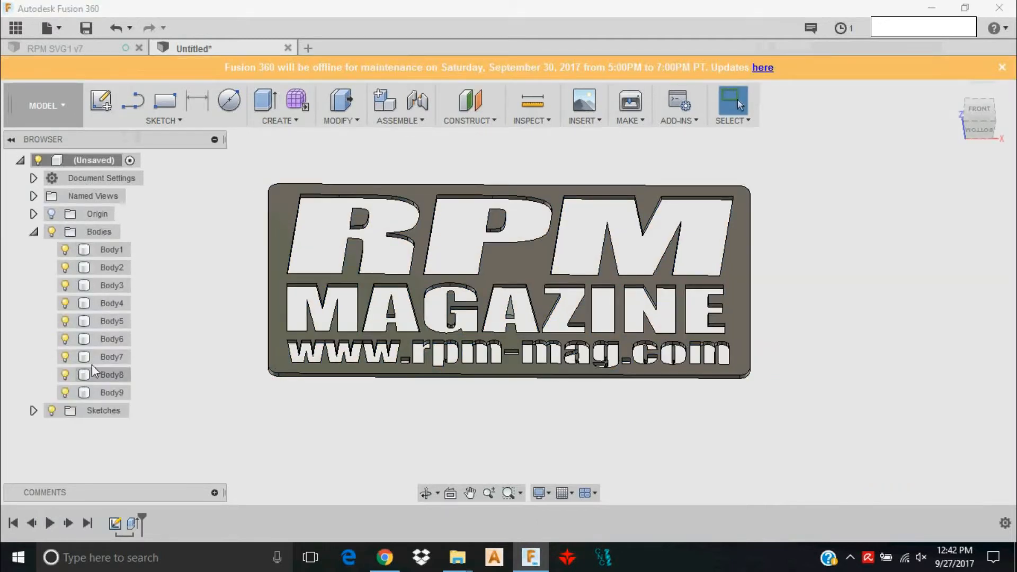
scroll(317, 222, "up", 3)
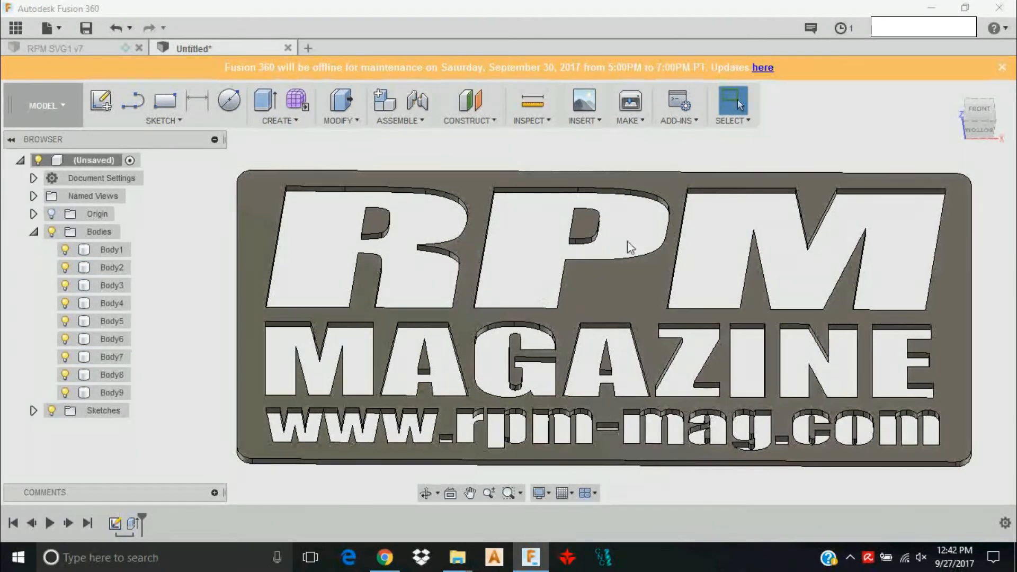
scroll(549, 353, "up", 3)
scroll(520, 337, "down", 3)
scroll(363, 214, "down", 1)
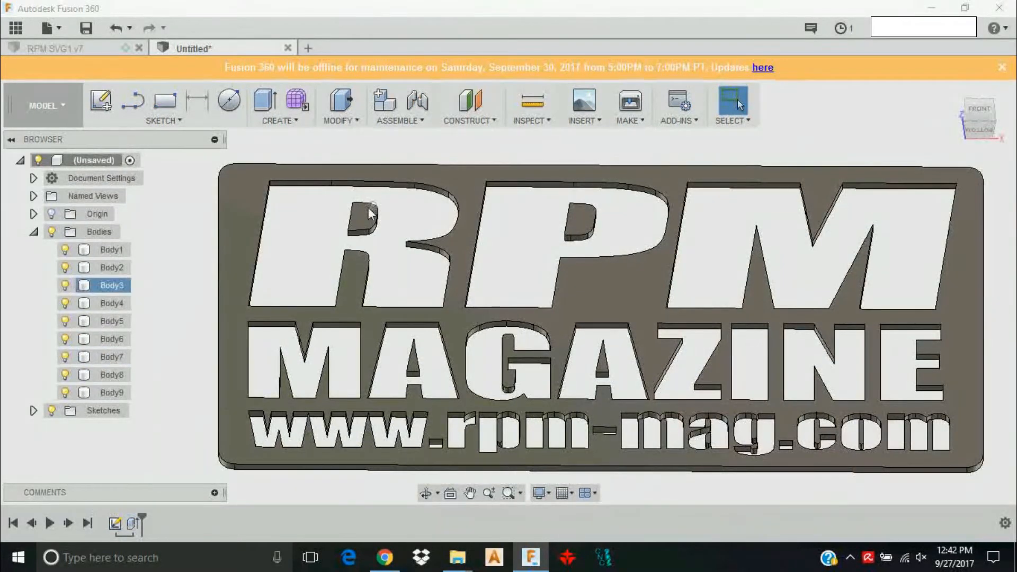
left_click(363, 215)
scroll(251, 218, "down", 2)
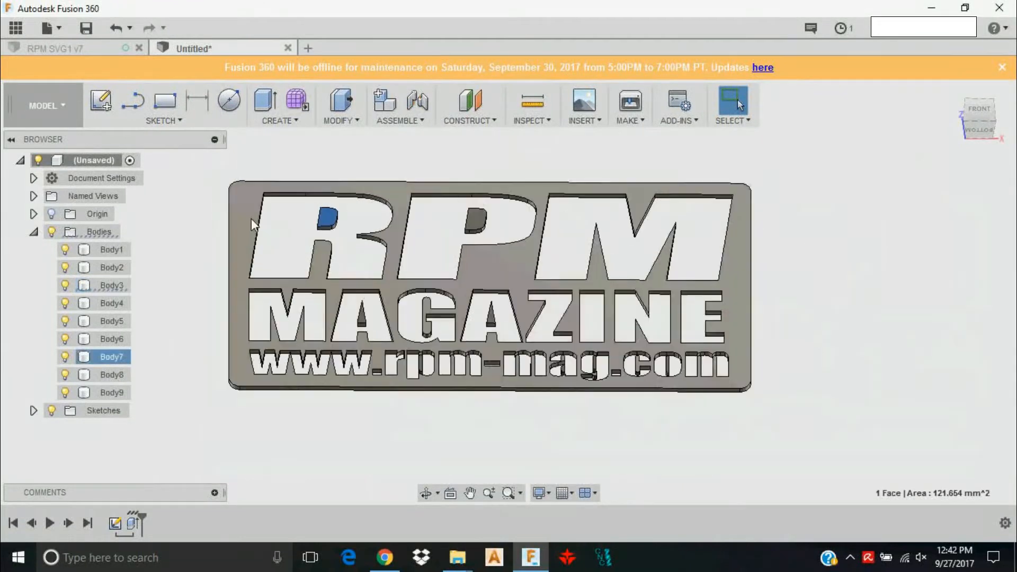
left_click(210, 214)
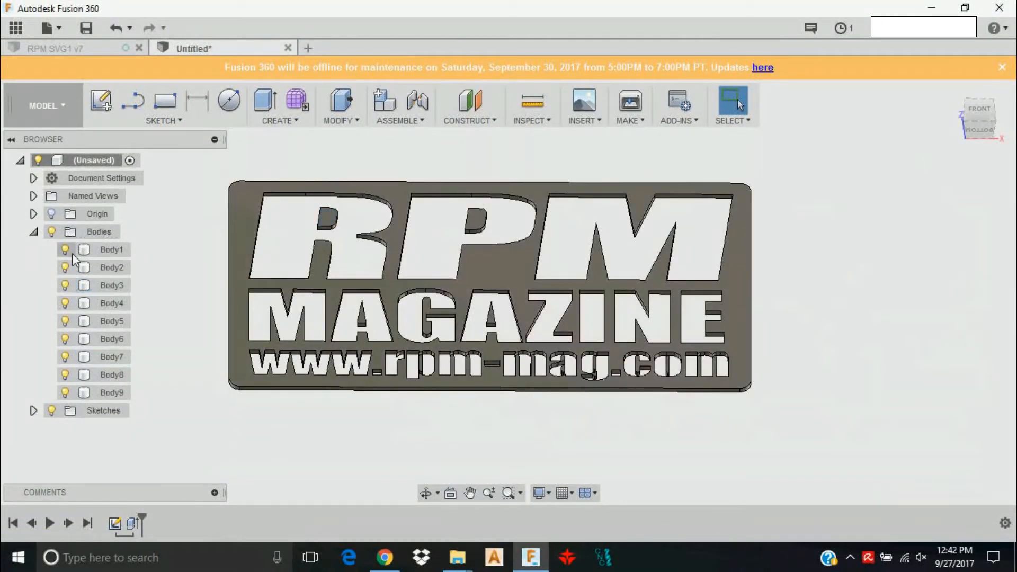
- Make Sketch1 visible again so its letter profiles can be selected, and clear the selection
left_click(33, 410)
left_click(91, 431)
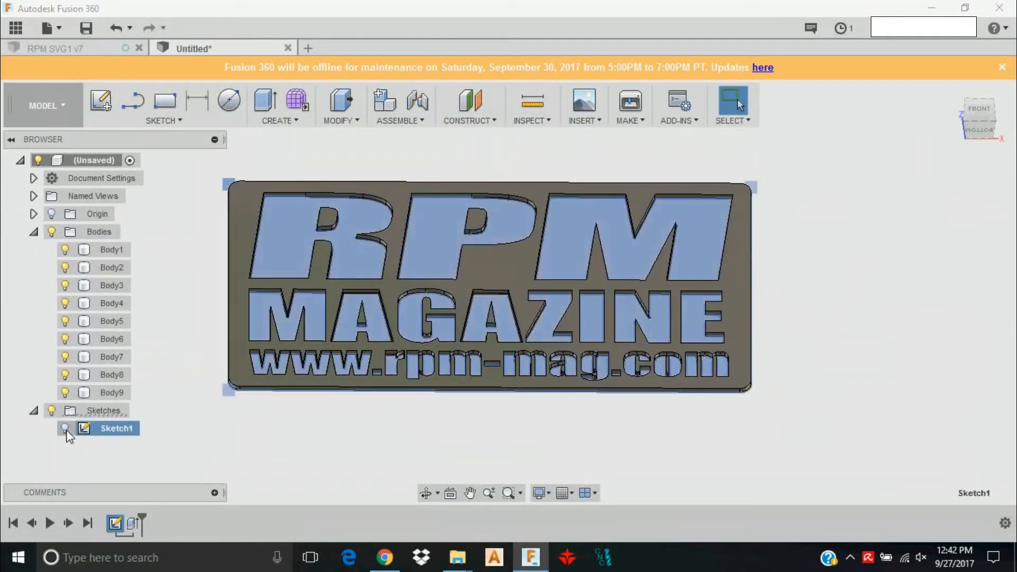
left_click(65, 429)
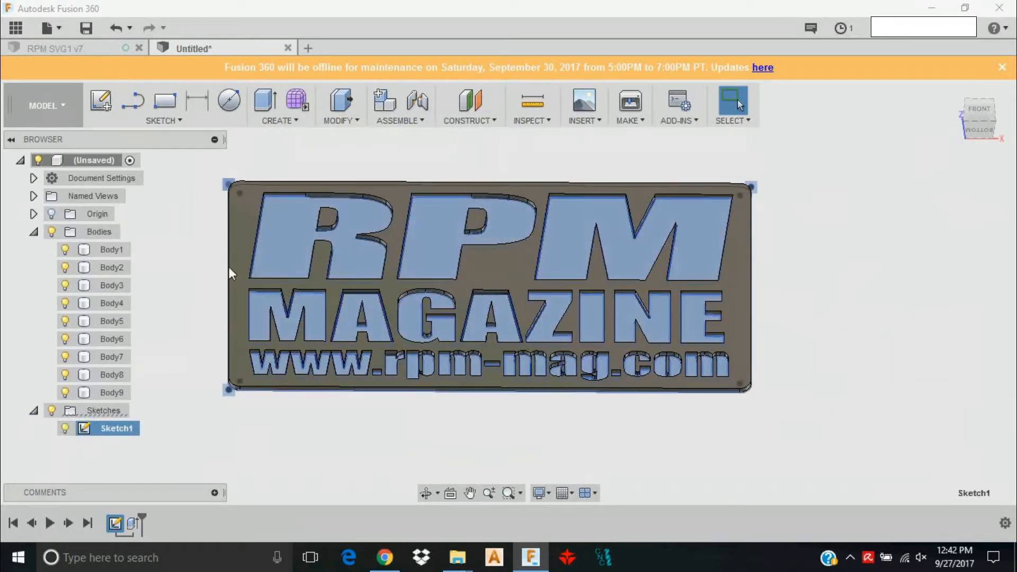
scroll(253, 242, "up", 3)
scroll(651, 228, "down", 2)
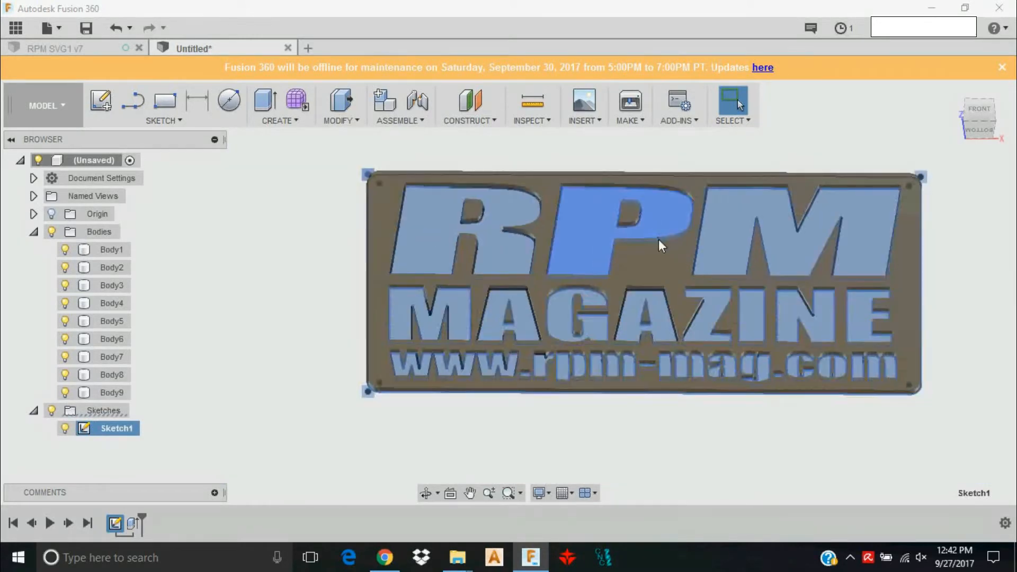
left_click(968, 232)
middle_click_drag(965, 241, 883, 236)
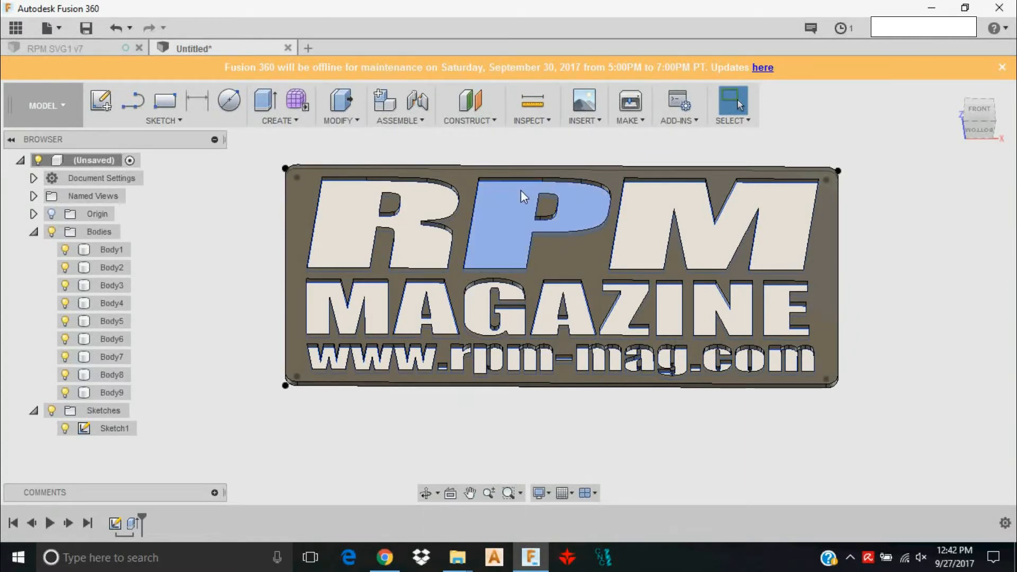
- Select the sketch profiles of the large "R", "P" and "M" letters
middle_click_drag(519, 195, 470, 269)
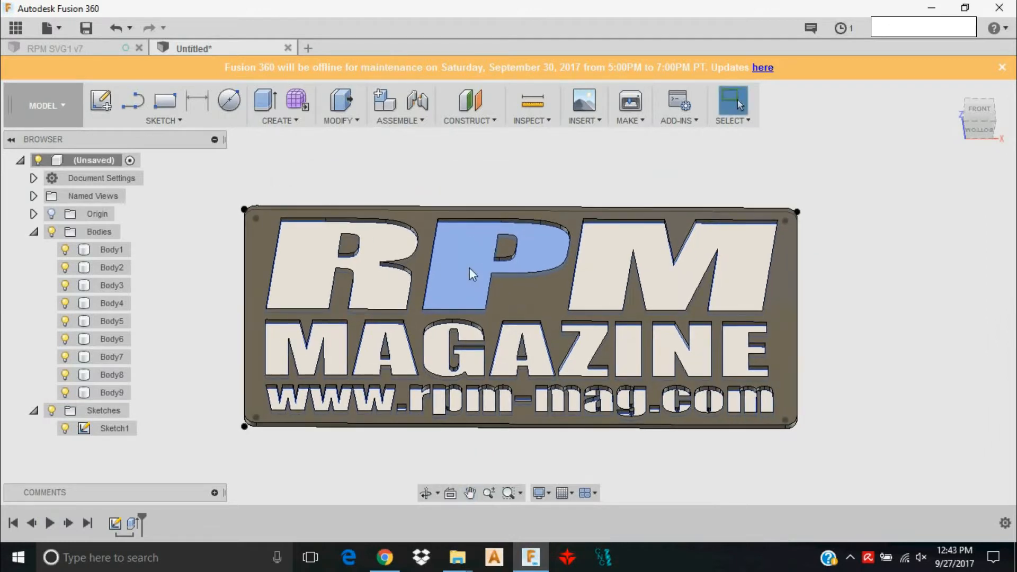
scroll(466, 251, "up", 2)
scroll(493, 255, "down", 3)
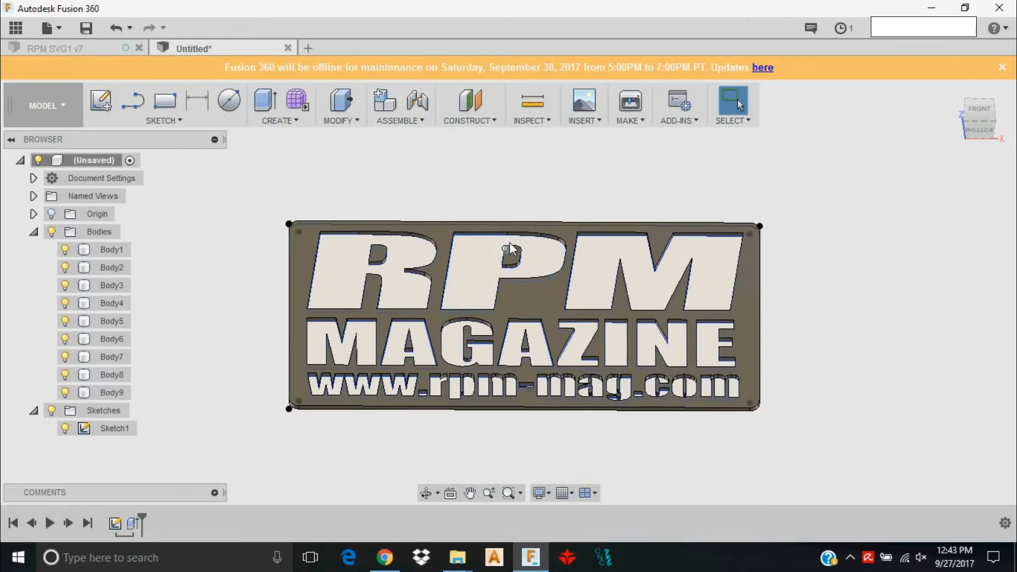
middle_click_drag(540, 237, 524, 250)
key("Escape")
left_click(324, 280)
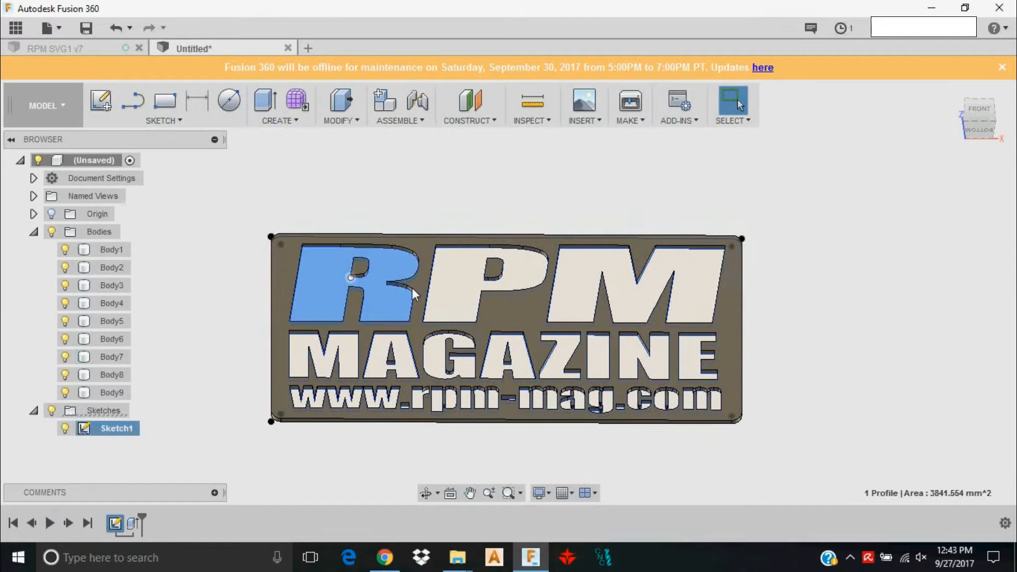
left_click(463, 282, "shift")
left_click(595, 286, "shift")
- Add all eight letter profiles of "MAGAZINE" to the selection
scroll(439, 349, "up", 3)
left_click(310, 348, "shift")
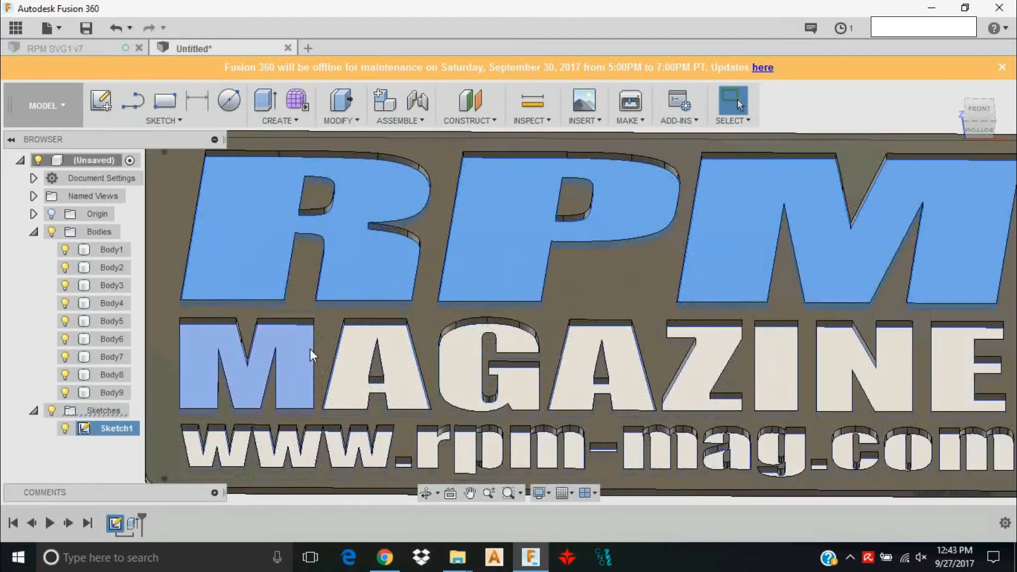
left_click(353, 361, "shift")
left_click(469, 355, "shift")
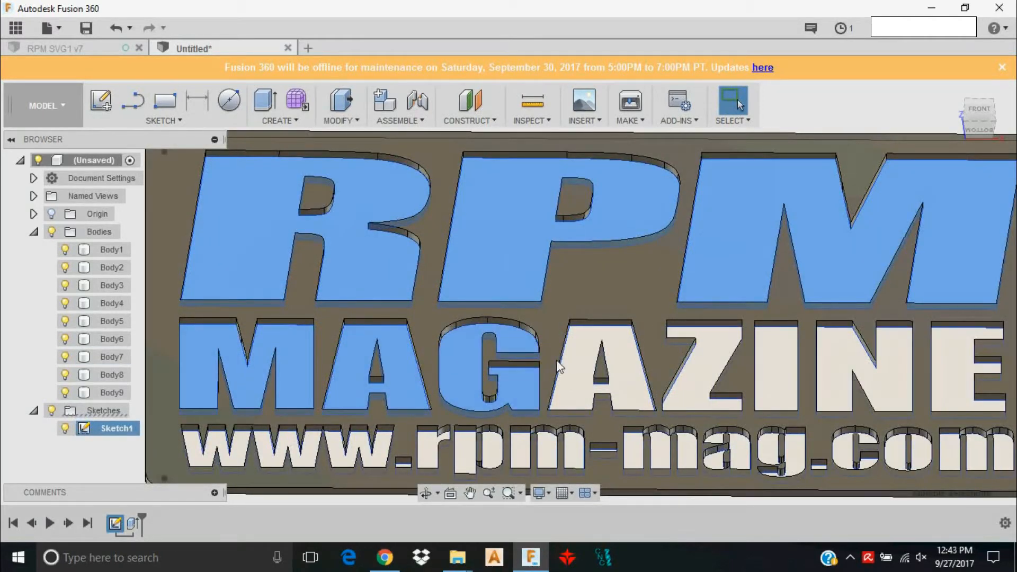
left_click(577, 350, "shift")
left_click(706, 348, "shift")
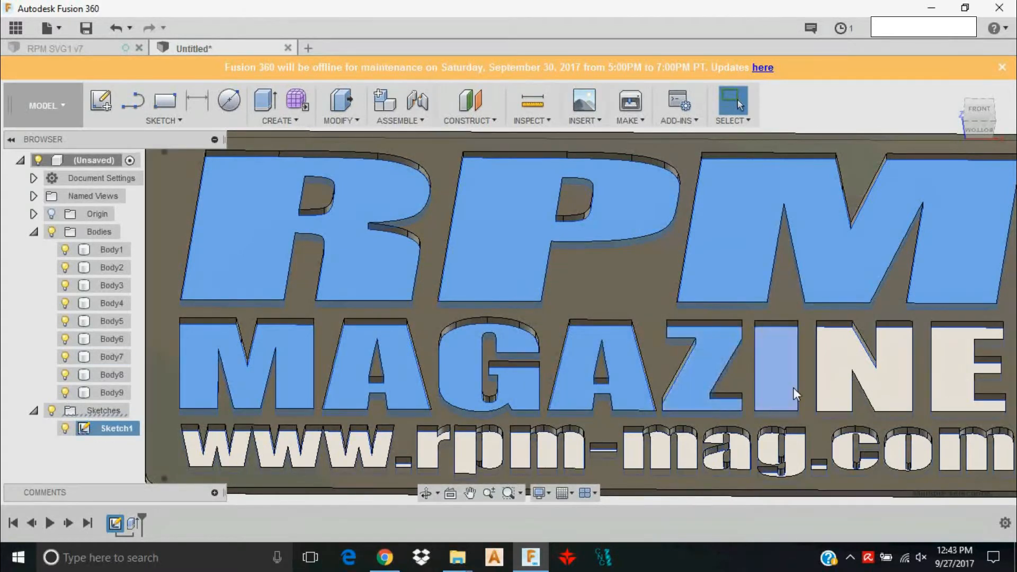
left_click(803, 370, "shift")
left_click(832, 358, "shift")
left_click(944, 355, "shift")
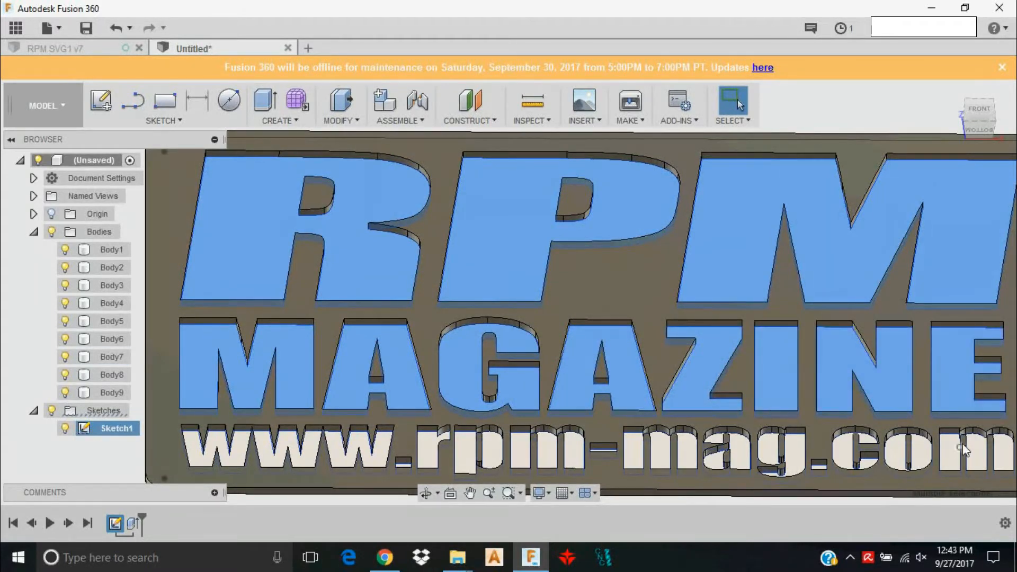
left_click(948, 450, "shift")
left_click(902, 452, "shift")
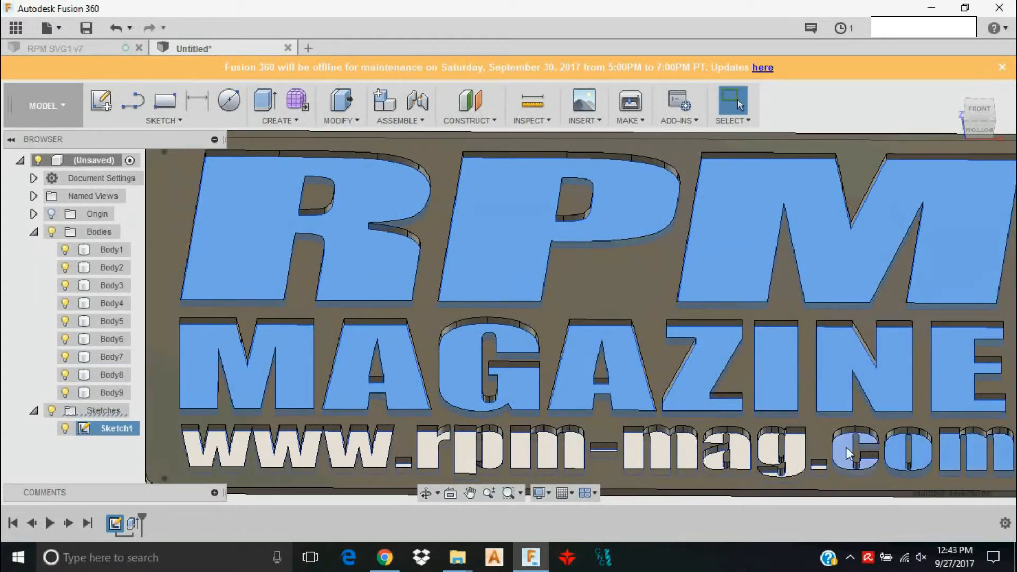
left_click(846, 447, "shift")
left_click(796, 447, "shift")
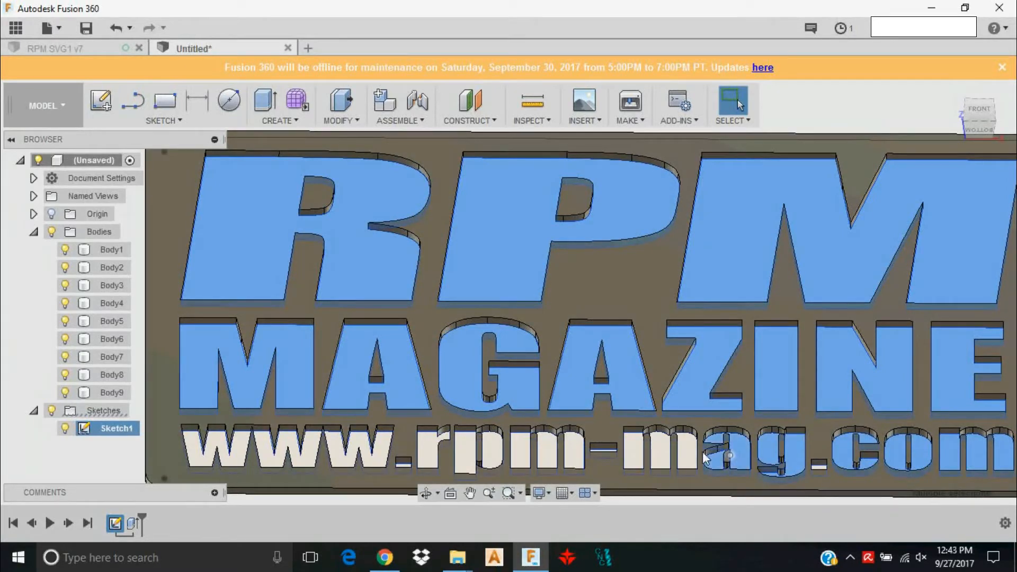
left_click(730, 453, "shift")
left_click(691, 450, "shift")
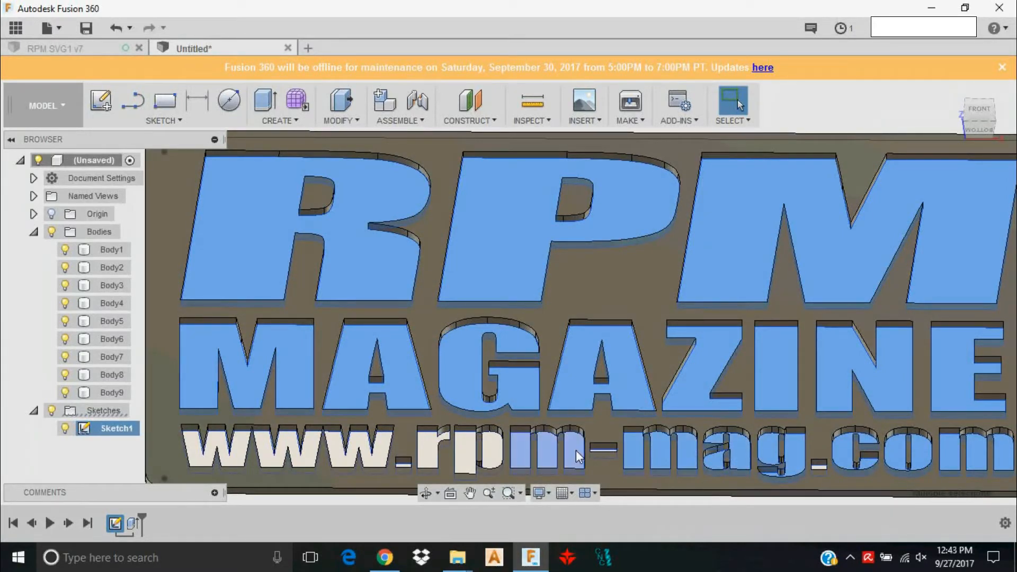
left_click(576, 449, "shift")
left_click(466, 454, "shift")
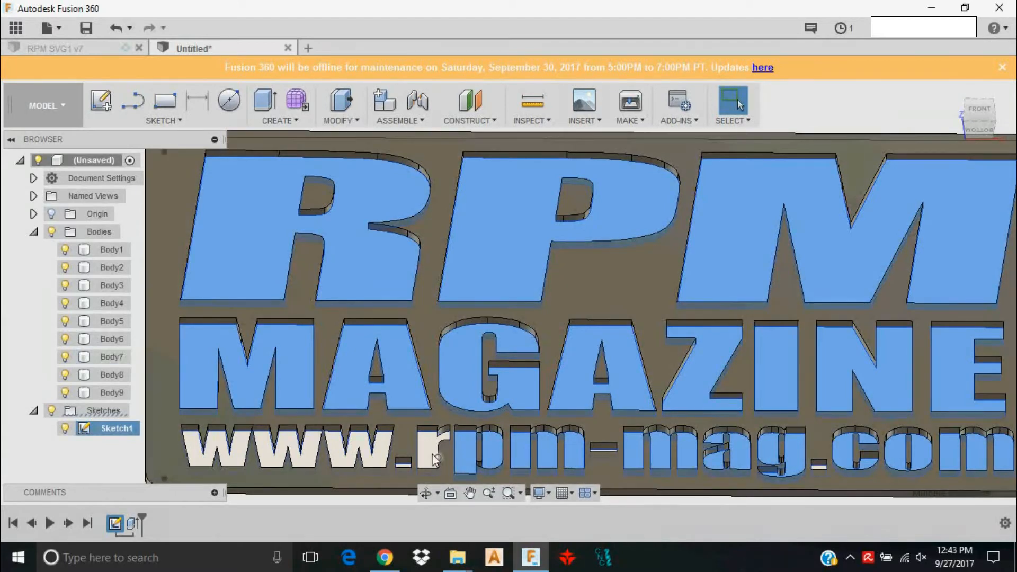
left_click(434, 456, "shift")
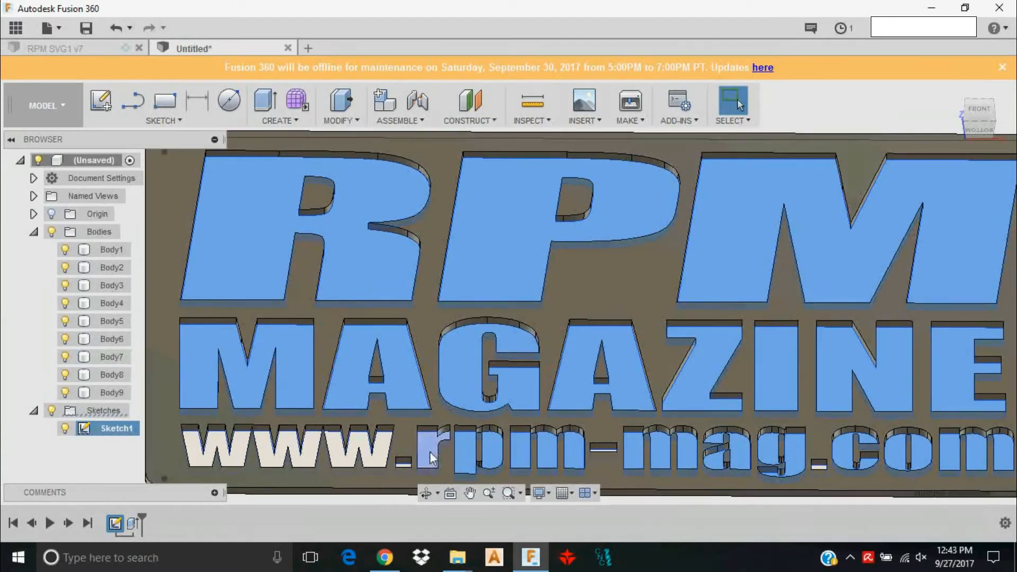
left_click(388, 454, "shift")
- Add the hyphen and both dots of the web address to the selected profiles
left_click_drag(982, 120, 983, 146)
middle_click_drag(598, 363, 565, 246)
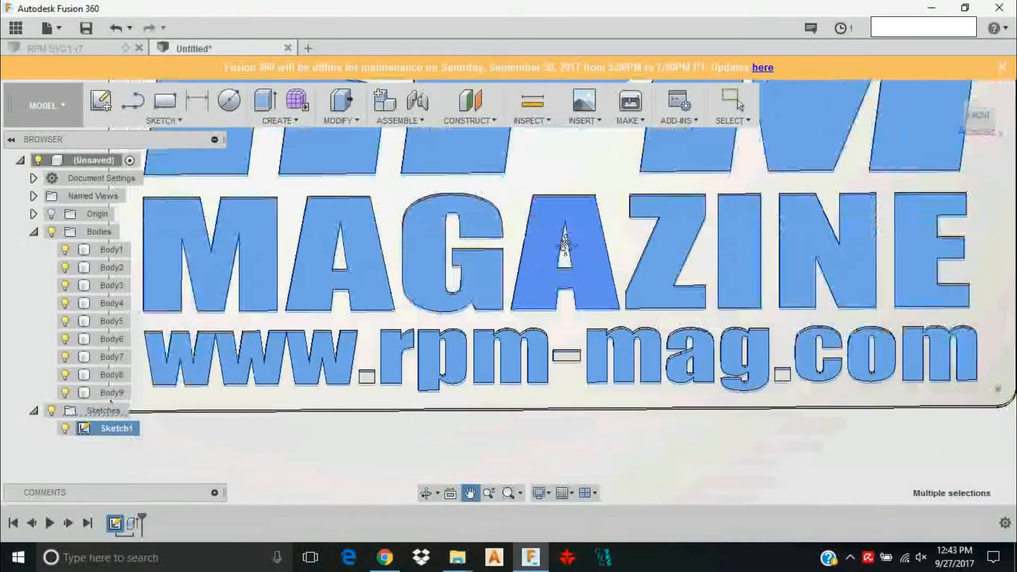
scroll(361, 360, "up", 5)
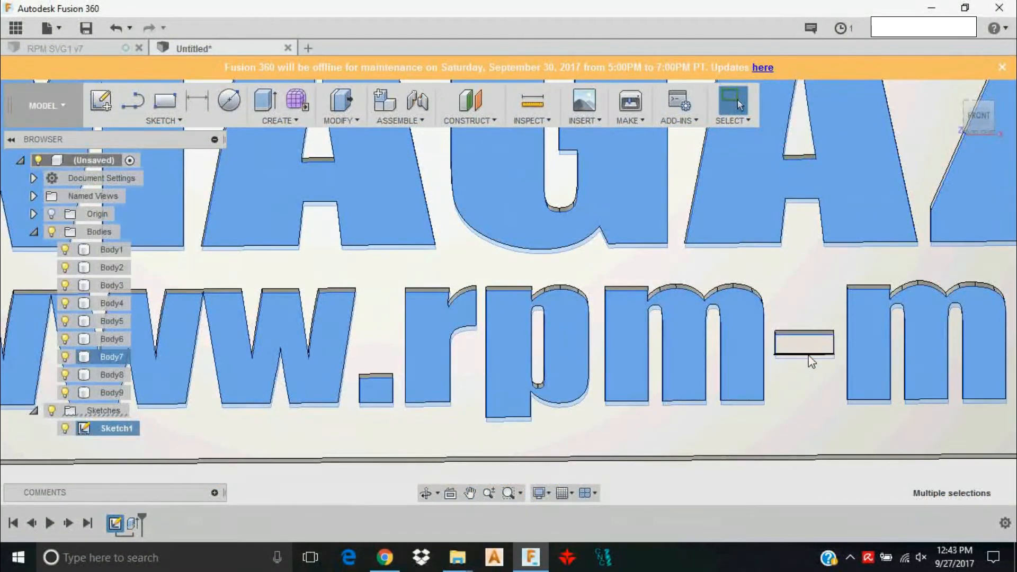
left_click(812, 358, "shift")
middle_click_drag(812, 349, 322, 324)
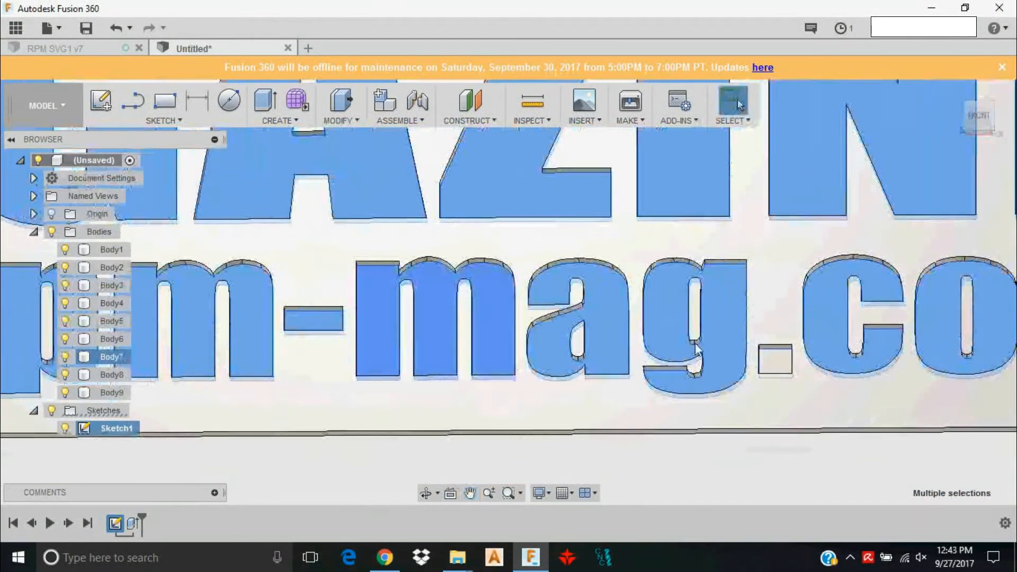
left_click(769, 359, "shift")
- Extrude the selected letter profiles 1.425 mm to one side with the Join operation
scroll(720, 323, "down", 4)
scroll(720, 312, "down", 2)
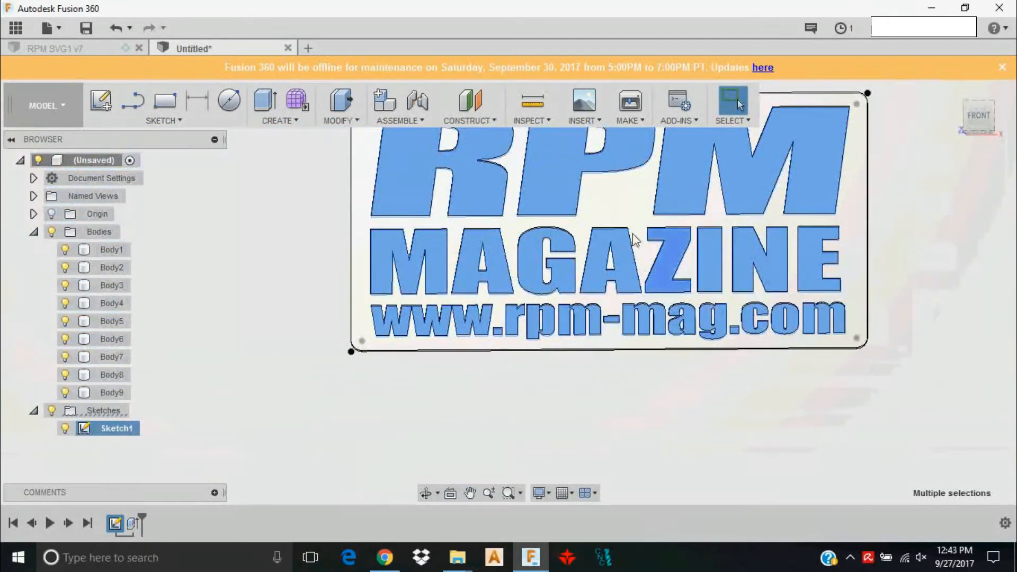
middle_click_drag(632, 238, 614, 334)
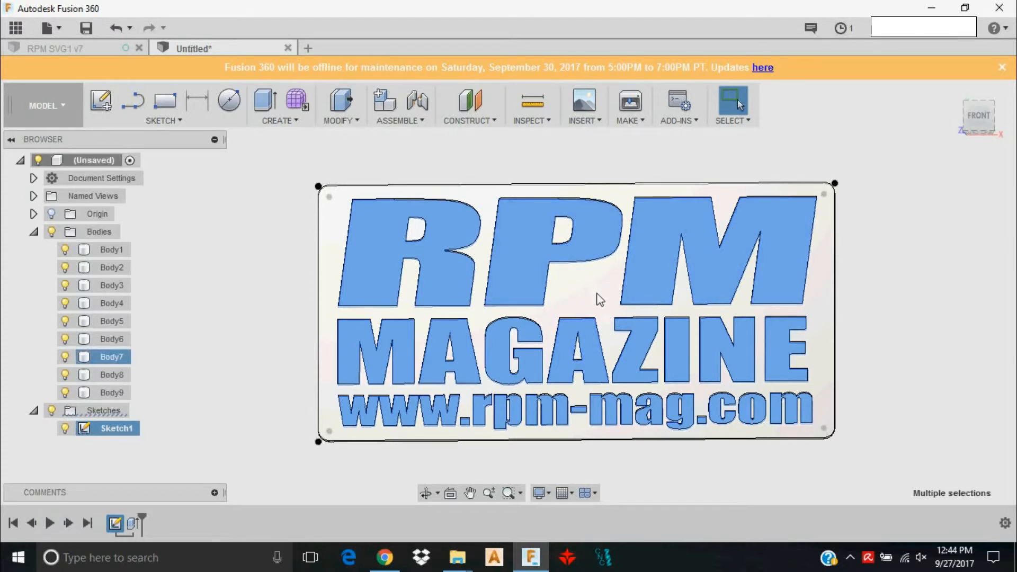
right_click(516, 241)
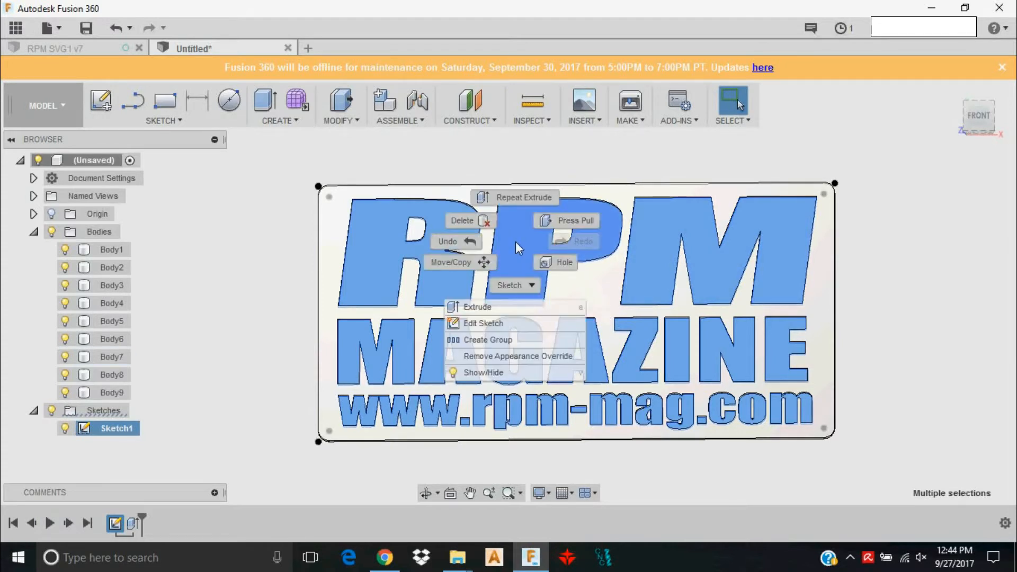
left_click(477, 306)
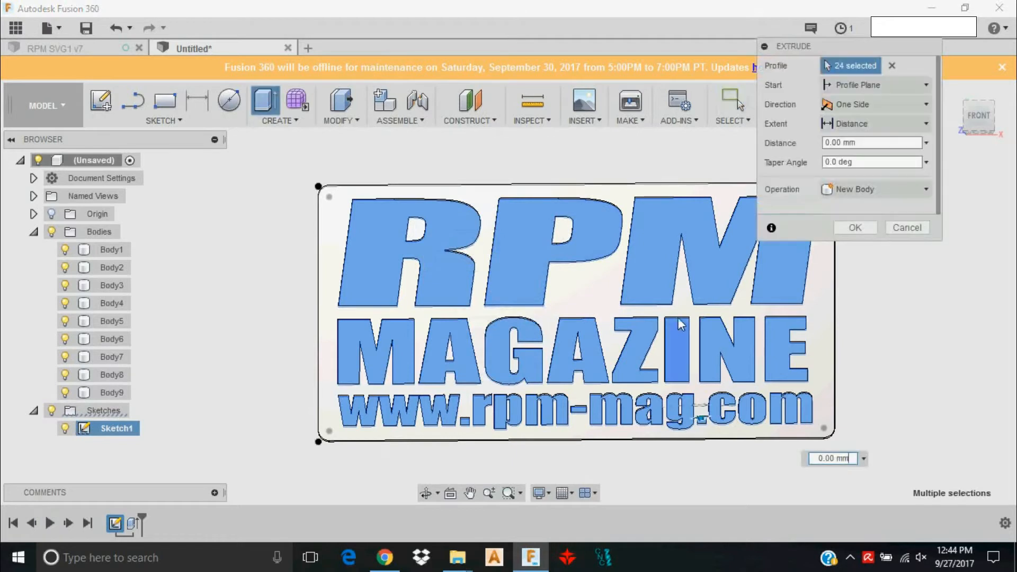
type("1")
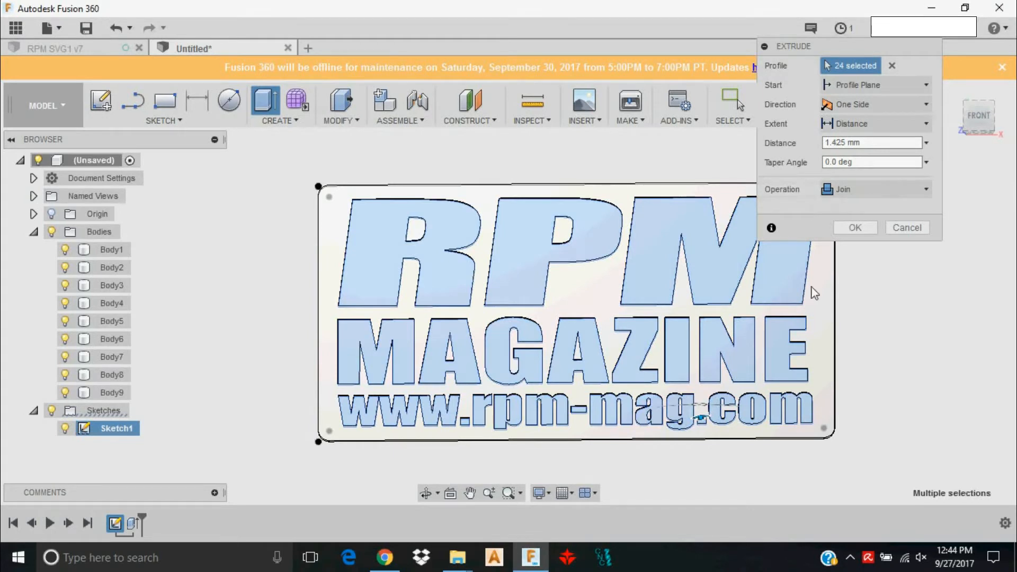
scroll(609, 254, "up", 1)
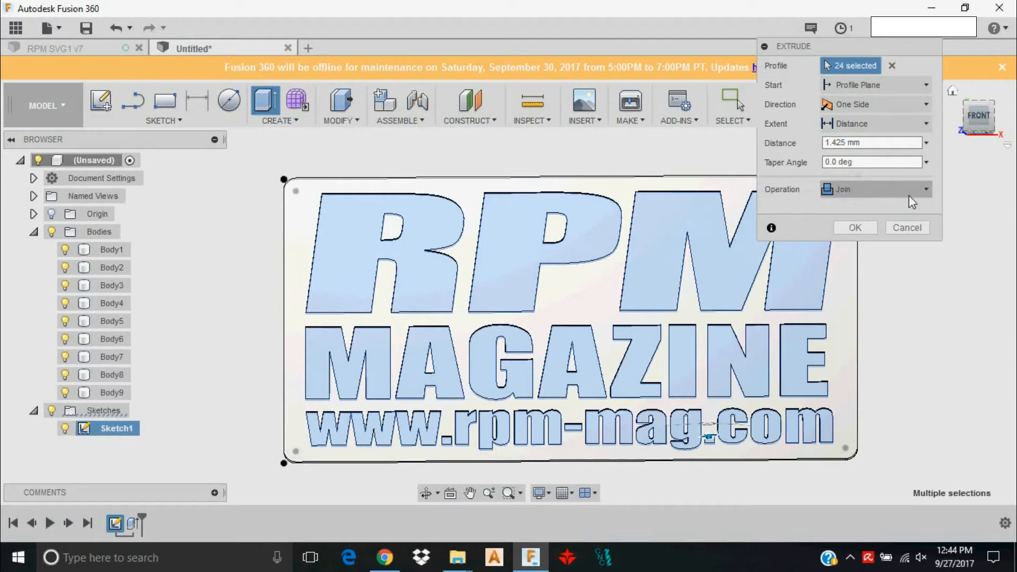
left_click(927, 189)
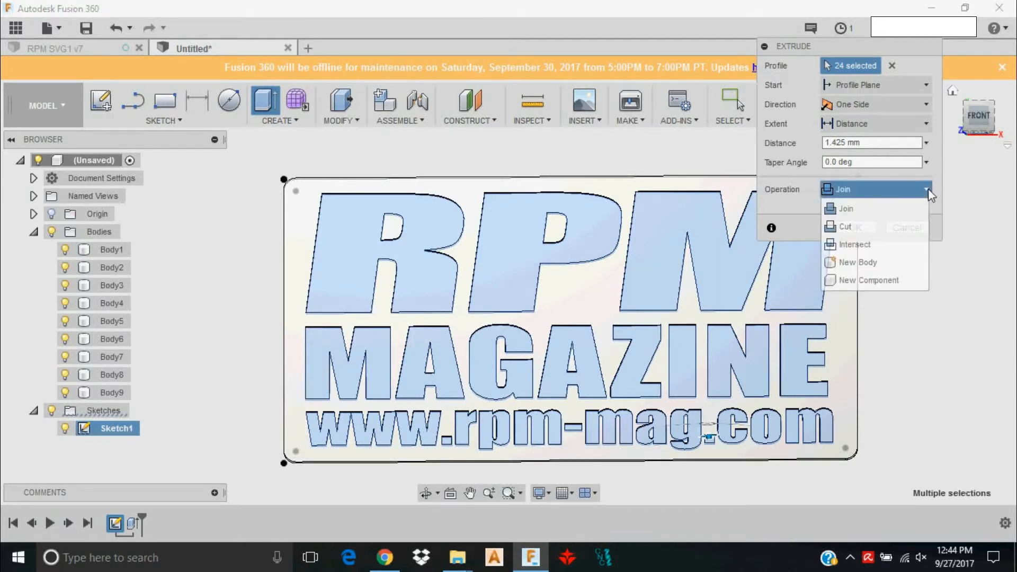
left_click(864, 212)
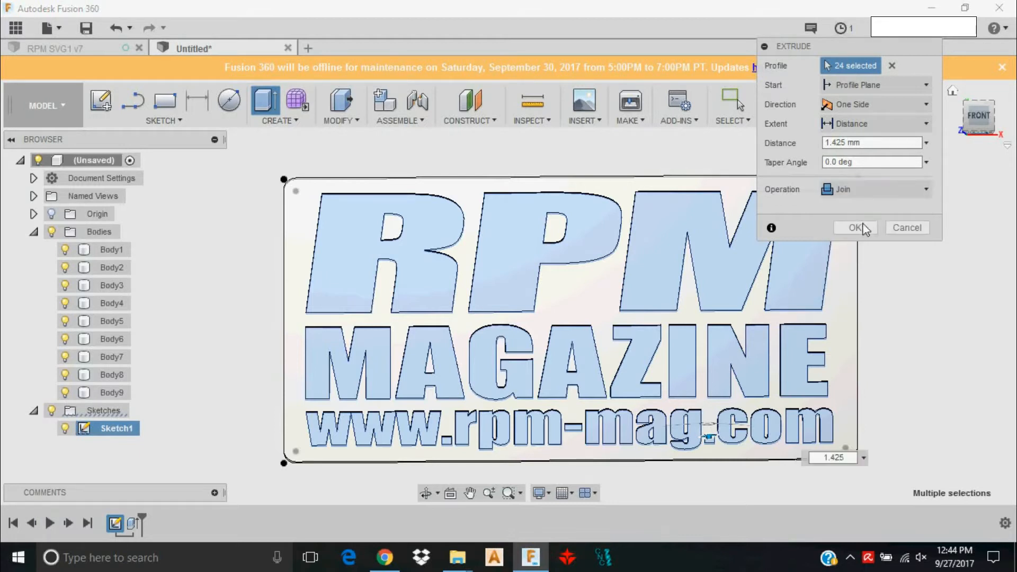
left_click(856, 228)
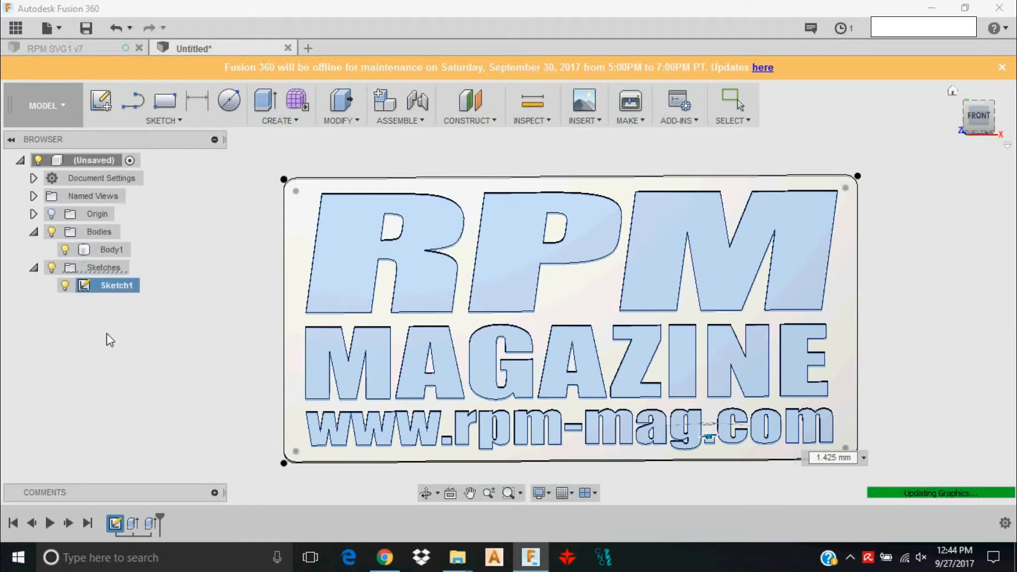
- Check the bodies list and inspect the sign's recessed lettering on the joined plate
left_click(113, 249)
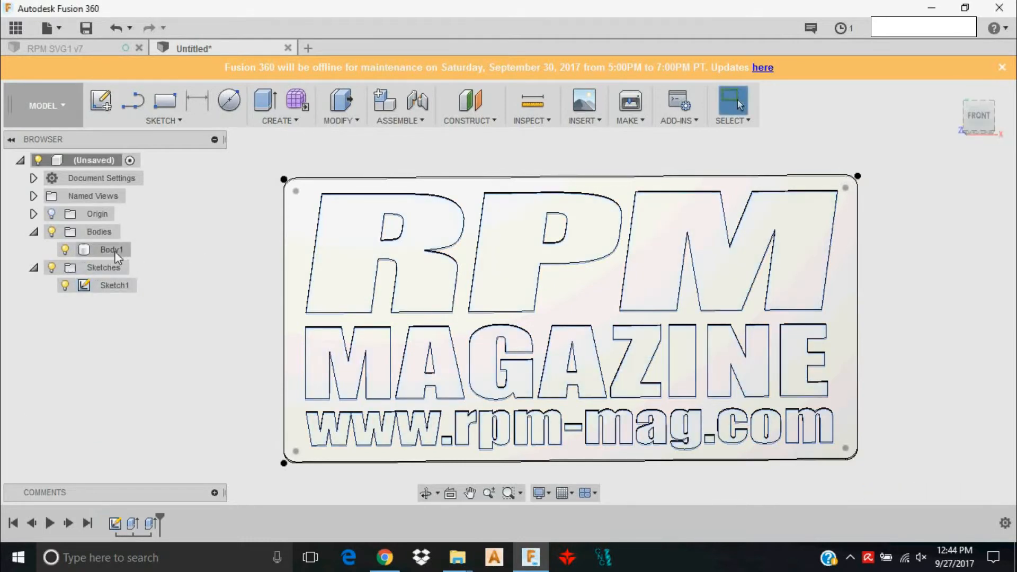
scroll(466, 234, "up", 3)
middle_click_drag(681, 268, 513, 220)
scroll(513, 220, "down", 1)
left_click(802, 226)
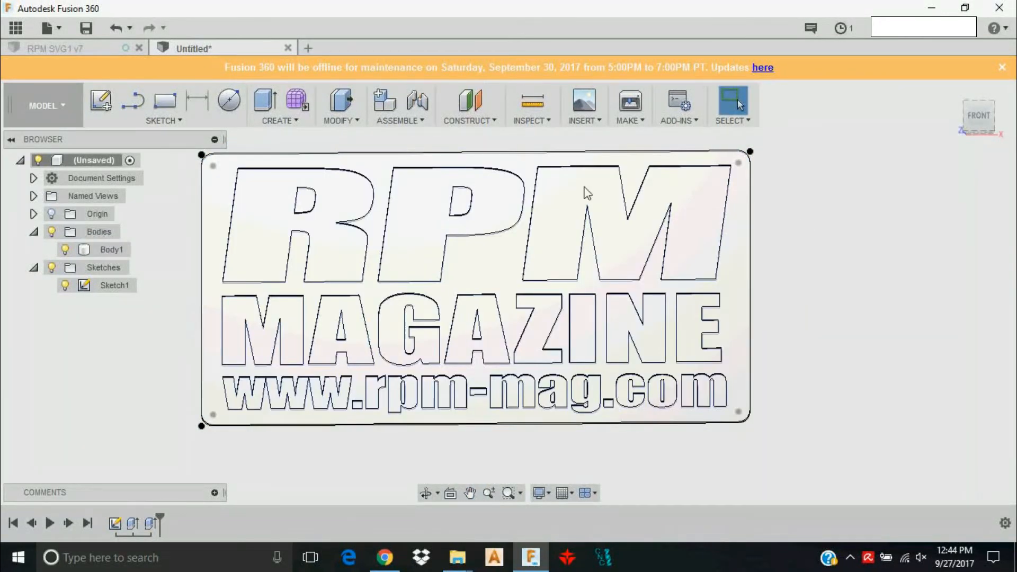
- Switch to the RPM SVG1 v7 document to see the finished sign in the CAM workspace
left_click(86, 46)
scroll(234, 231, "down", 5)
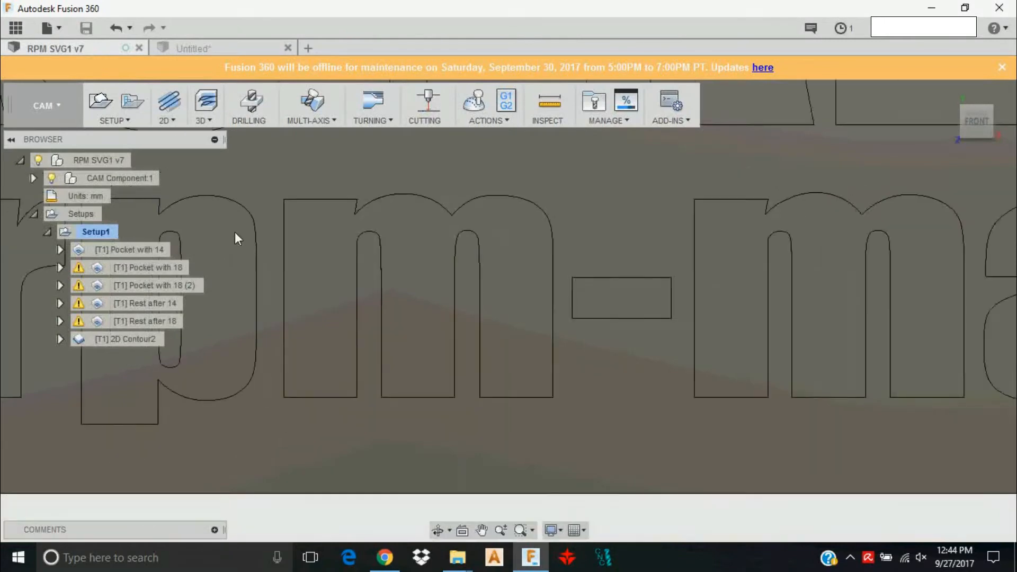
scroll(381, 246, "down", 1)
middle_click_drag(381, 246, 510, 450)
scroll(511, 449, "down", 1)
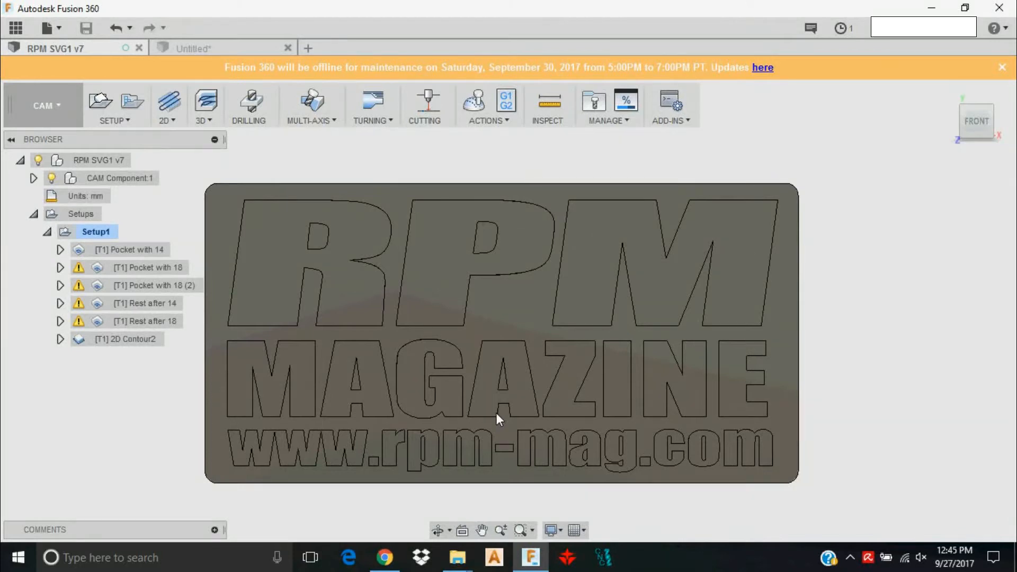
- Open Setup1 for editing, review its work coordinate system and the available orientation options, and close it without changes
left_click(104, 233)
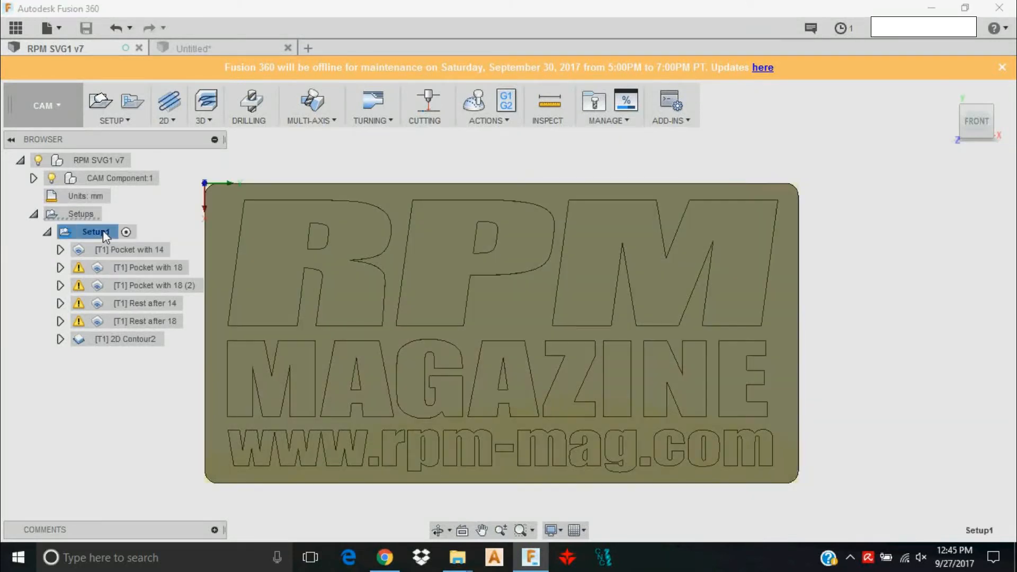
right_click(103, 230)
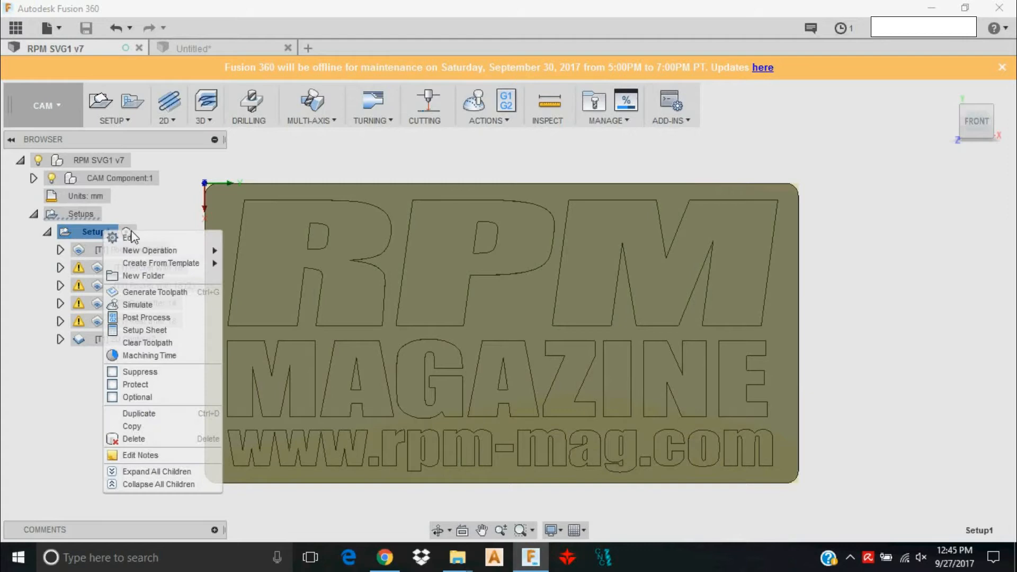
left_click(179, 238)
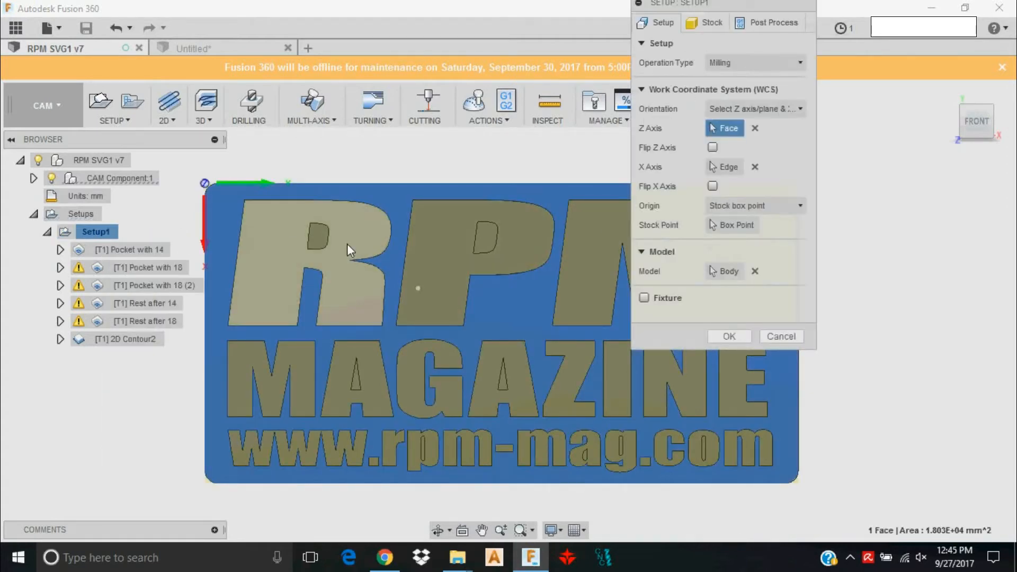
scroll(348, 244, "down", 2)
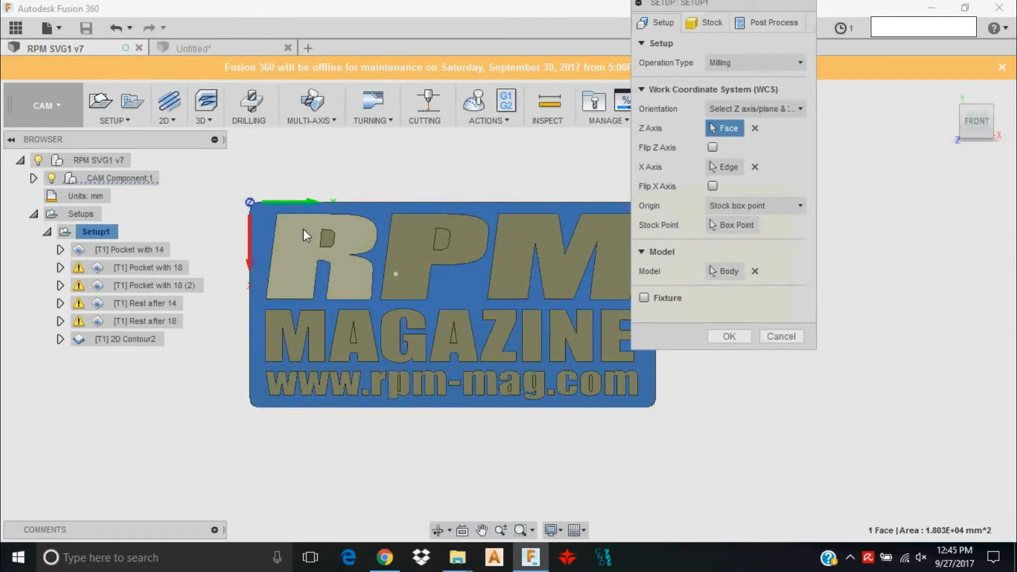
scroll(291, 223, "up", 2)
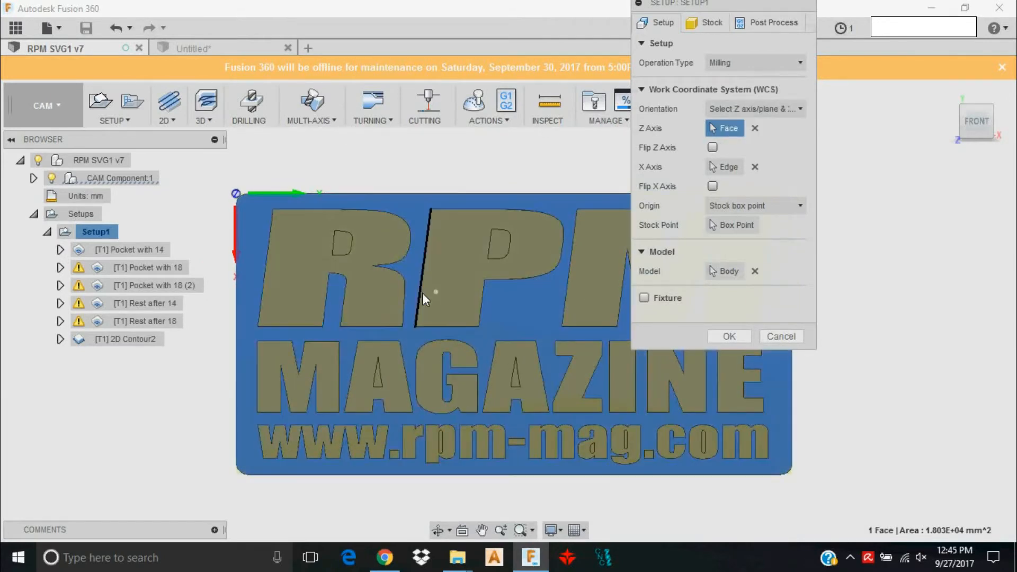
scroll(421, 293, "down", 2)
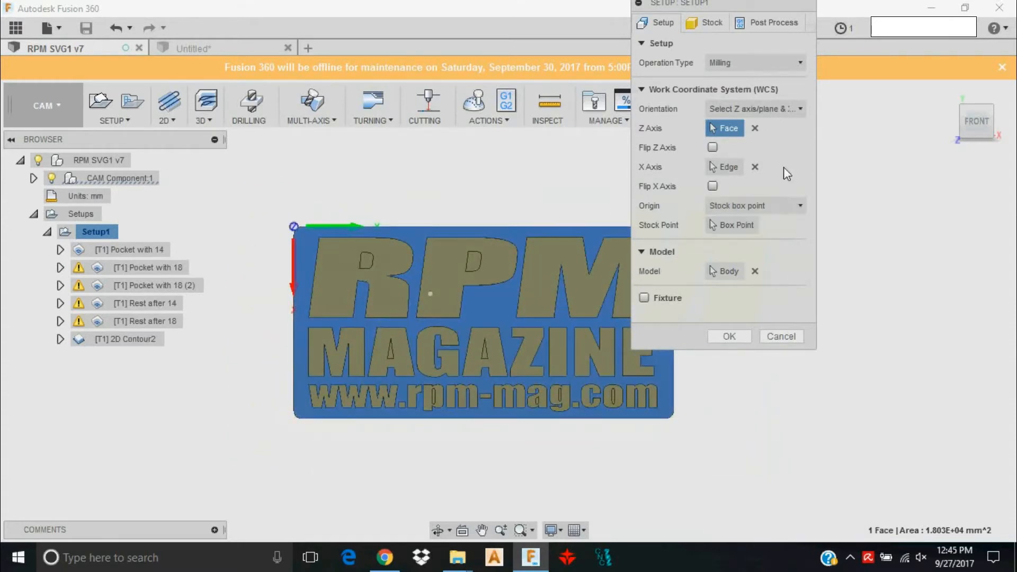
left_click(800, 109)
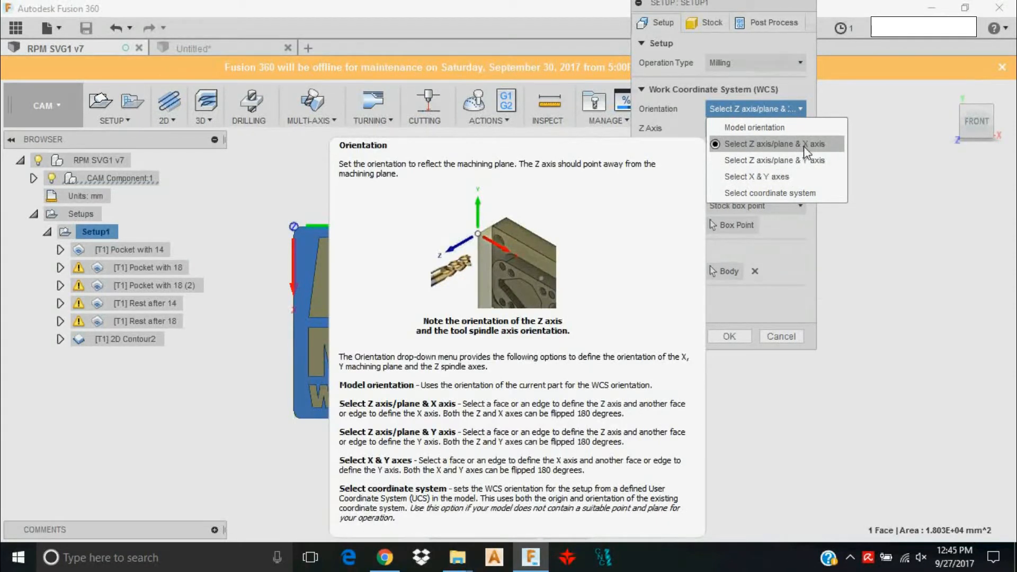
left_click(797, 335)
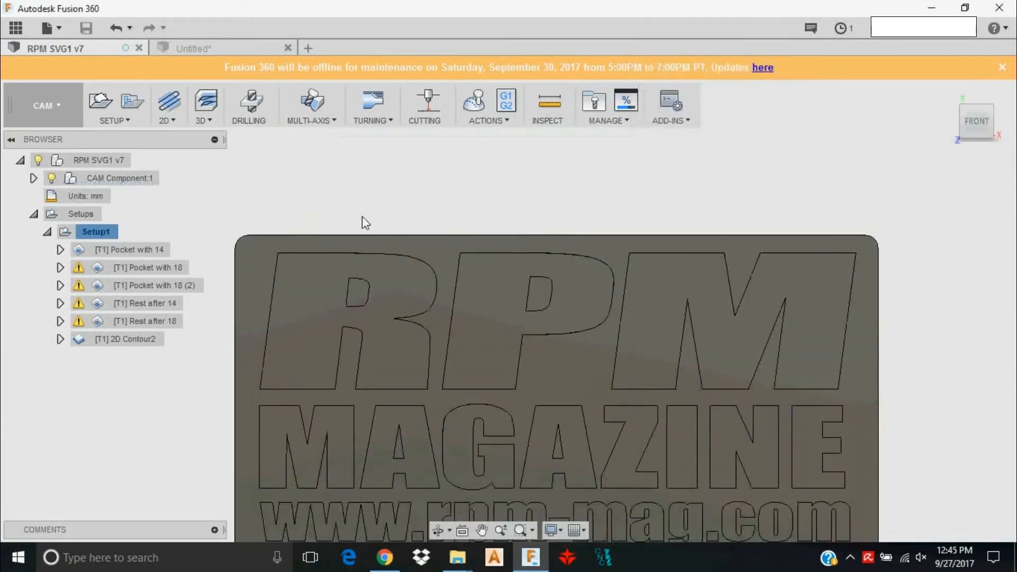
- Inspect Setup1's origin and axis directions at the plate's corner, and deselect the setup
left_click(110, 233)
scroll(253, 247, "up", 3)
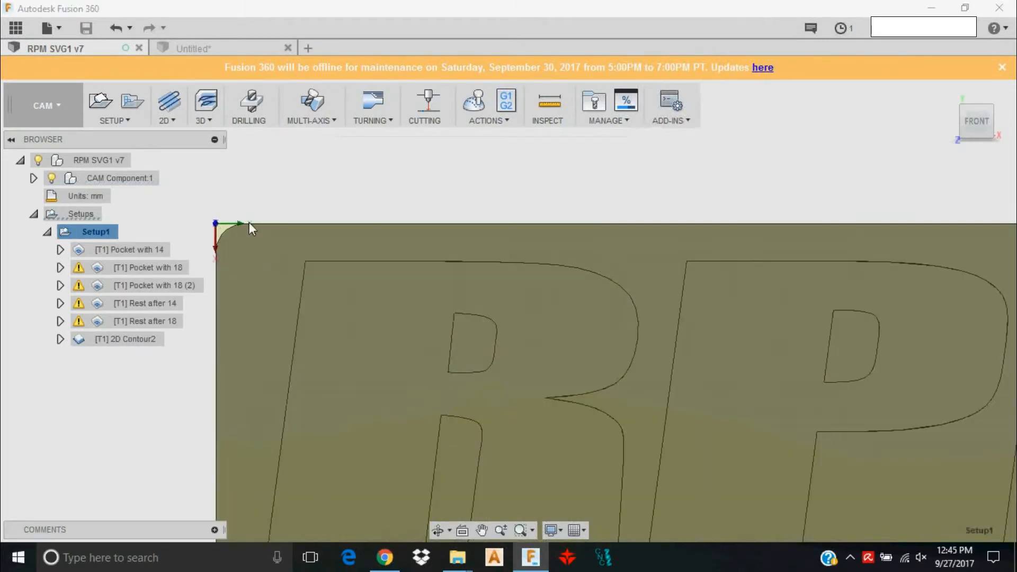
left_click(977, 123)
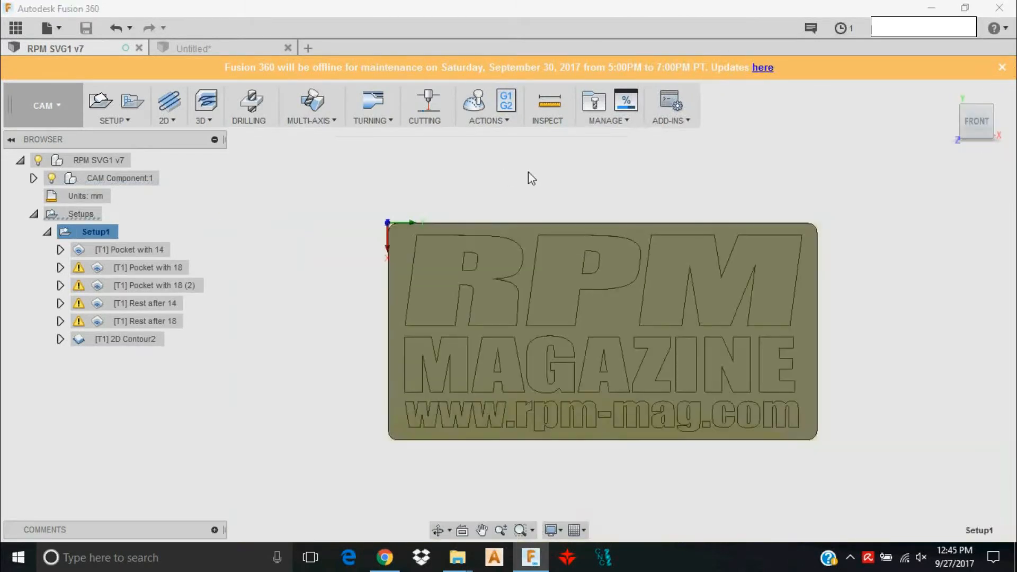
left_click(468, 184)
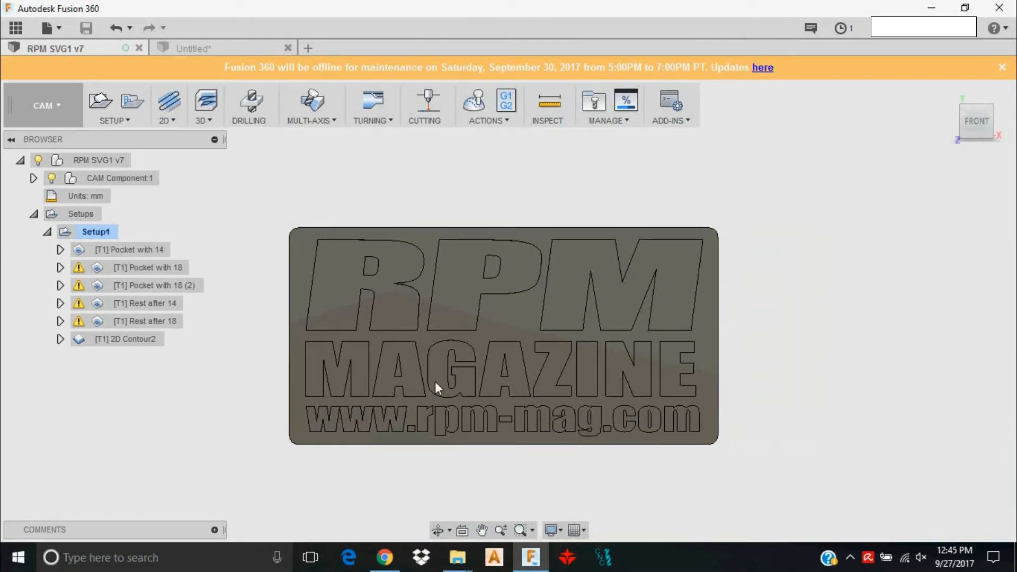
- Examine the sign's large RPM and MAGAZINE letters and the small web address lettering from the front
scroll(482, 367, "up", 3)
middle_click_drag(632, 354, 571, 258)
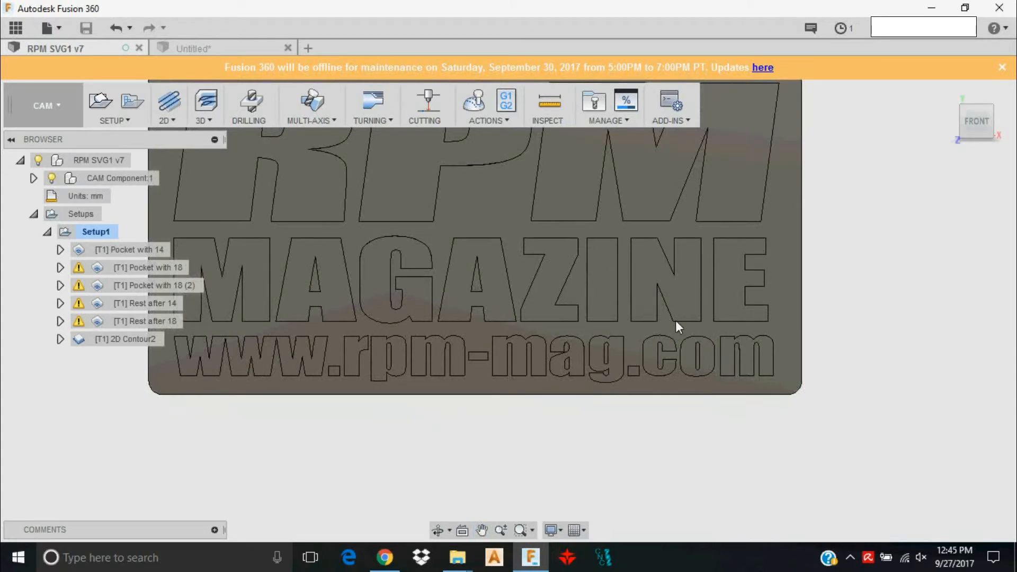
scroll(467, 223, "down", 3)
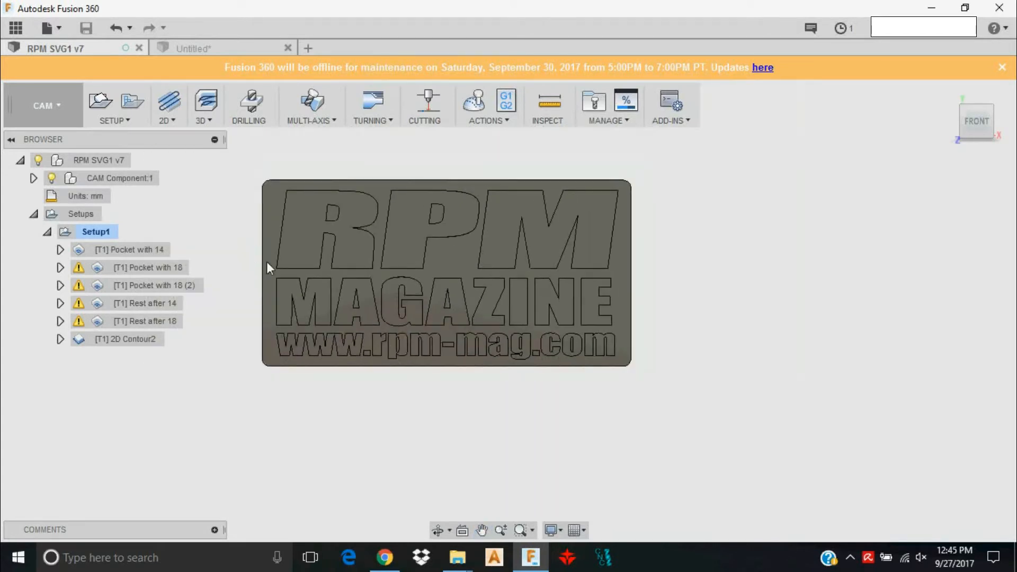
scroll(319, 236, "up", 4)
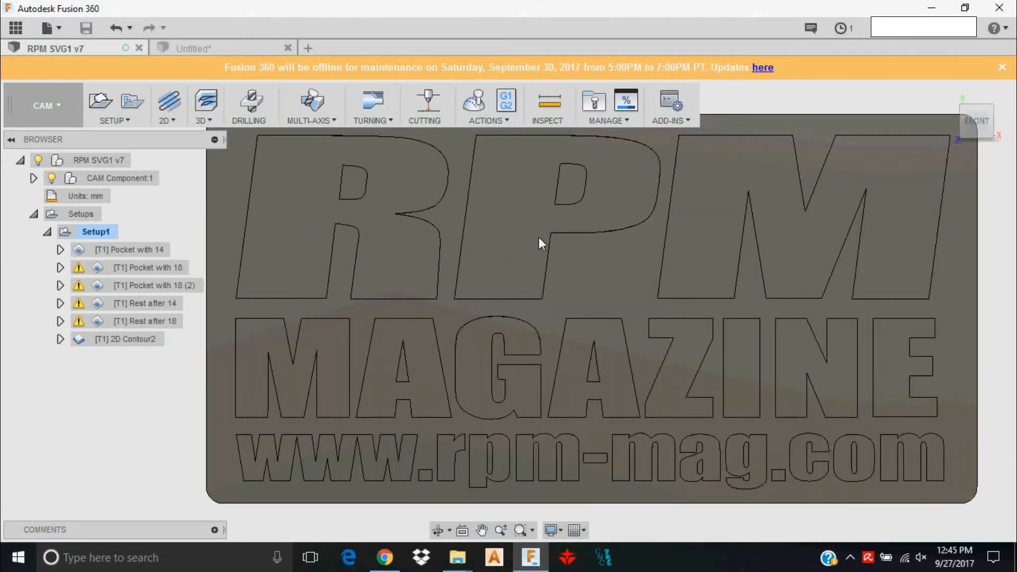
scroll(527, 261, "down", 2)
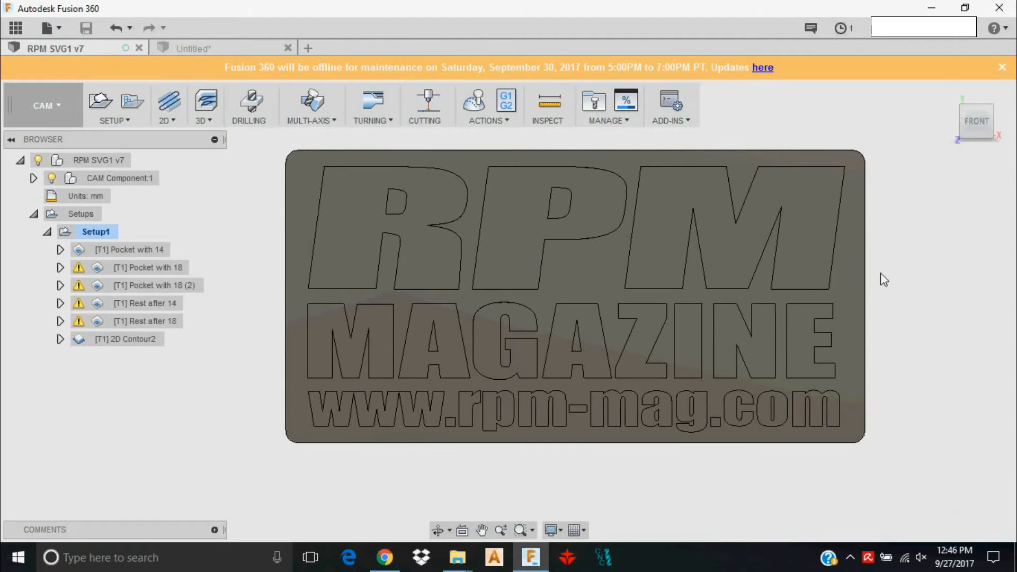
scroll(345, 227, "up", 3)
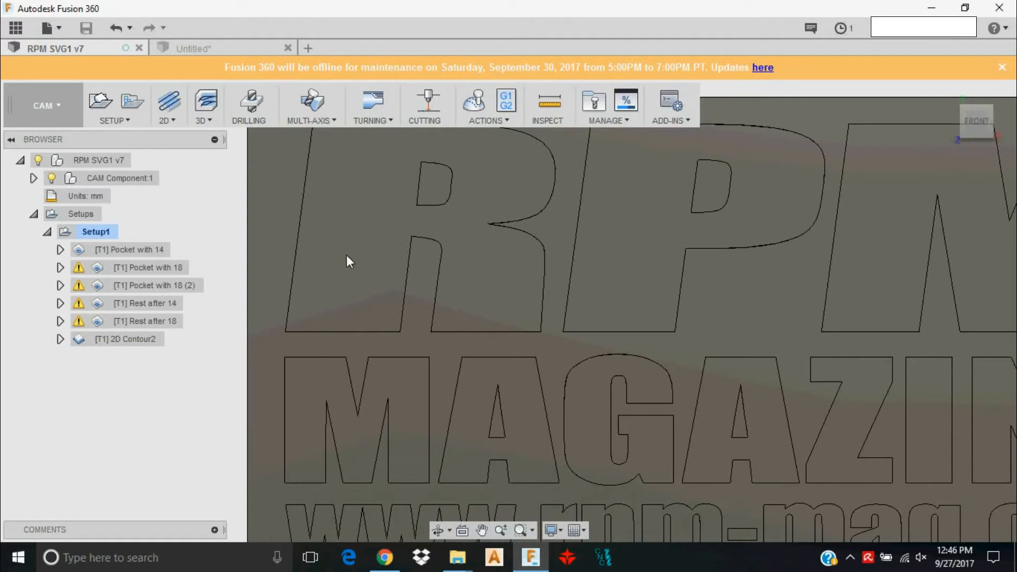
scroll(346, 255, "down", 2)
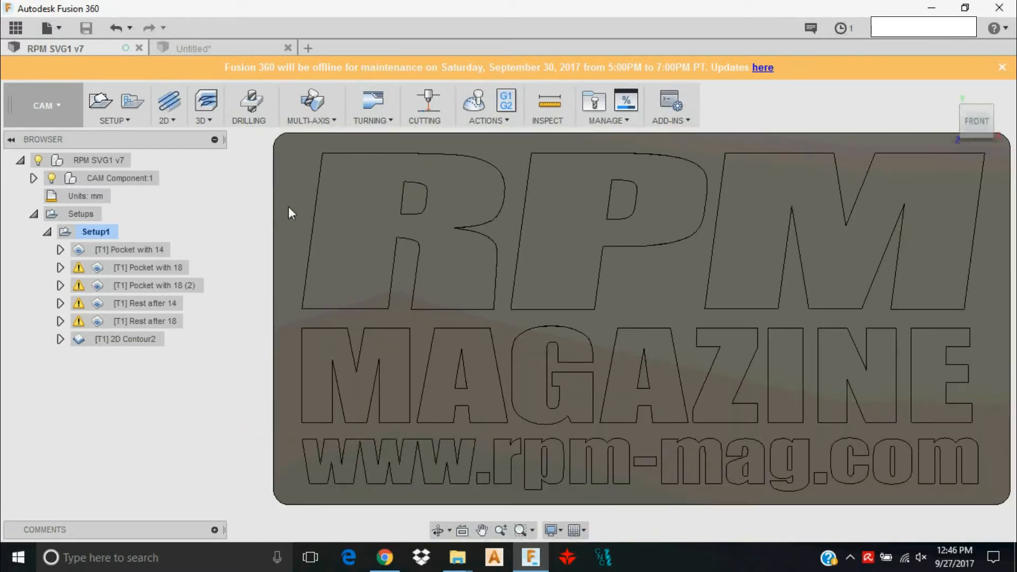
middle_click_drag(249, 205, 209, 210)
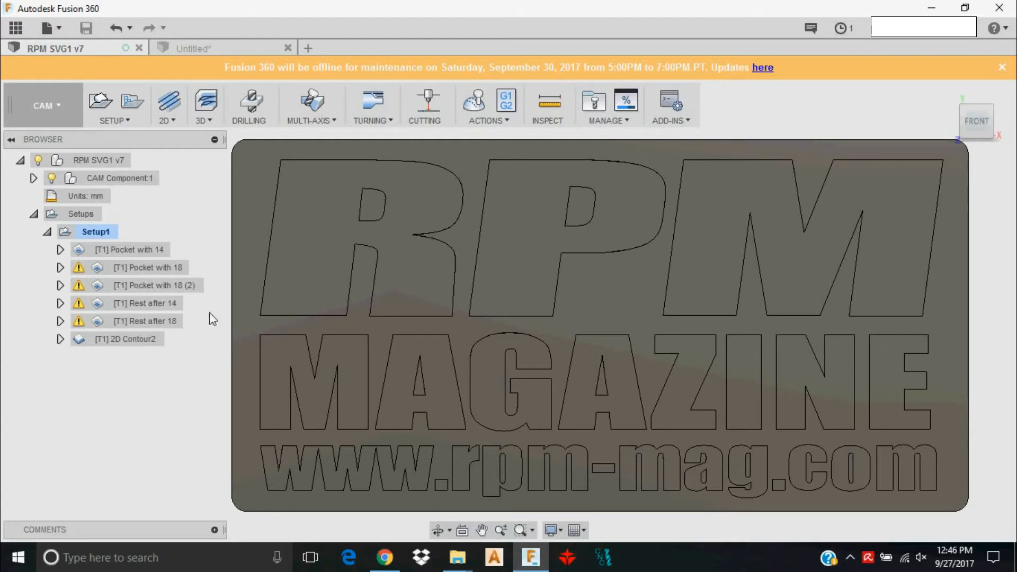
middle_click_drag(476, 406, 462, 356)
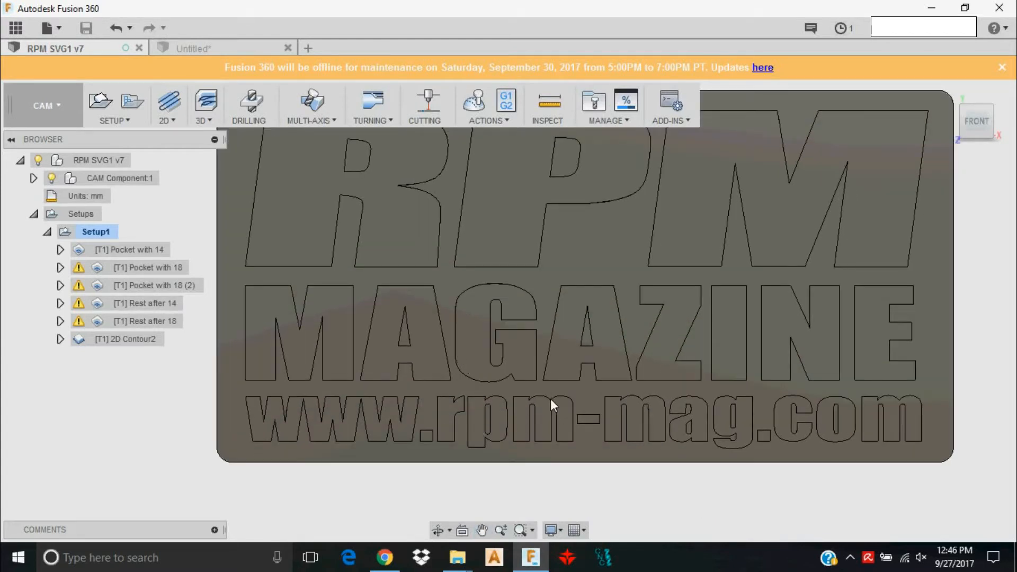
scroll(508, 207, "down", 1)
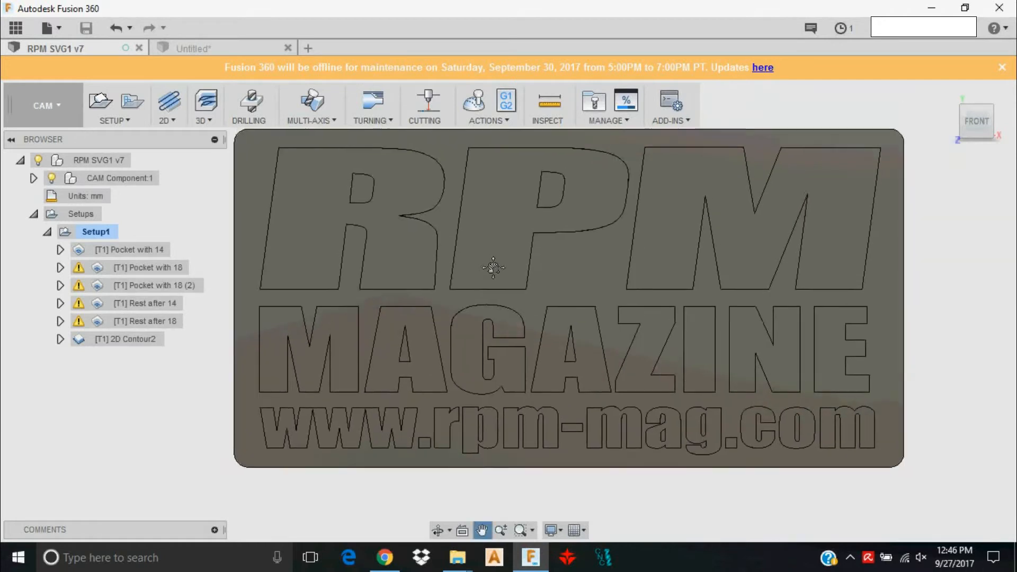
- Inspect the Pocket with 14 and Pocket with 18 toolpaths, viewing the latter's depth passes in the web address at an angle
left_click(150, 250)
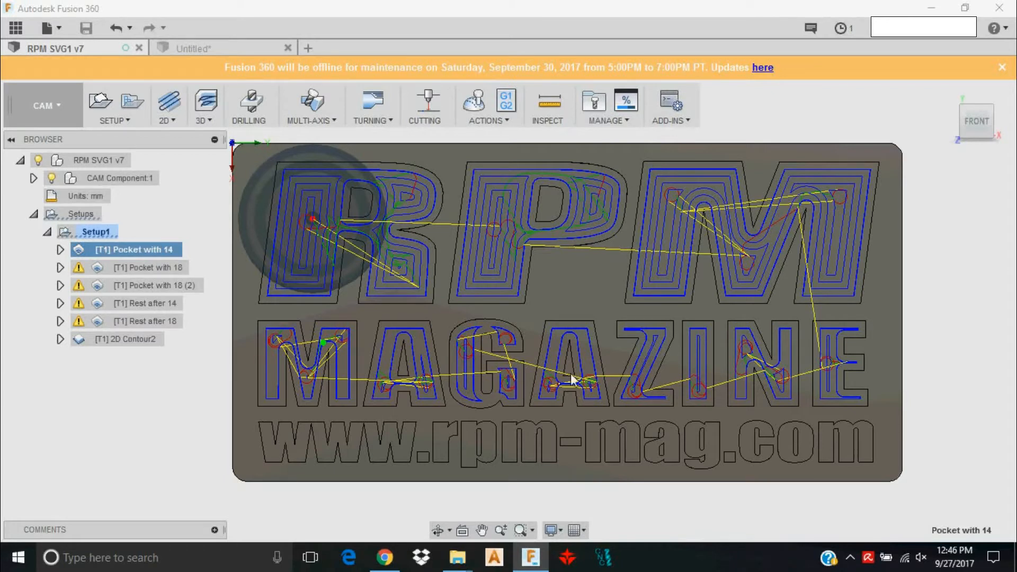
left_click(176, 266)
scroll(521, 452, "up", 2)
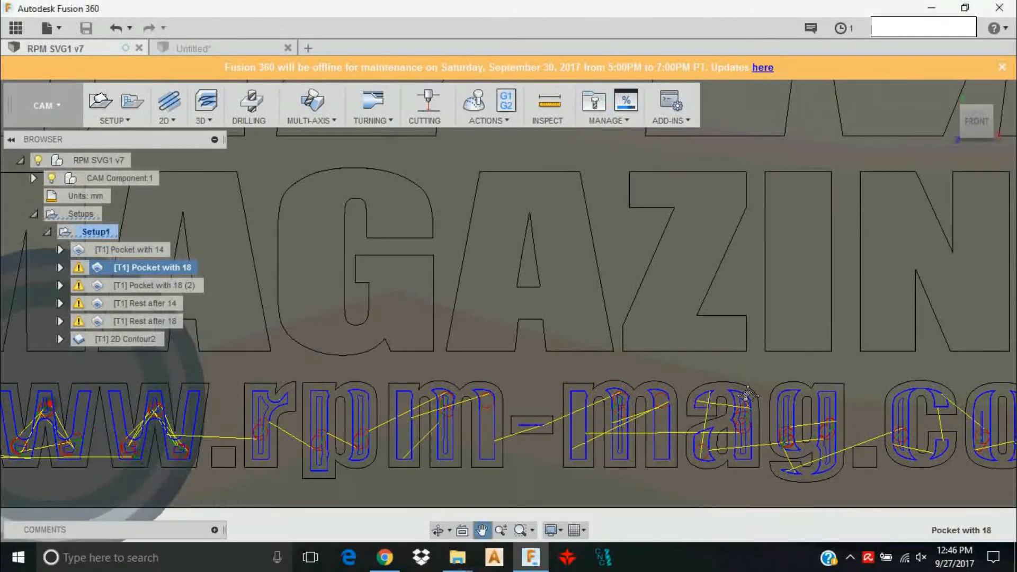
scroll(565, 335, "up", 2)
scroll(559, 329, "up", 3)
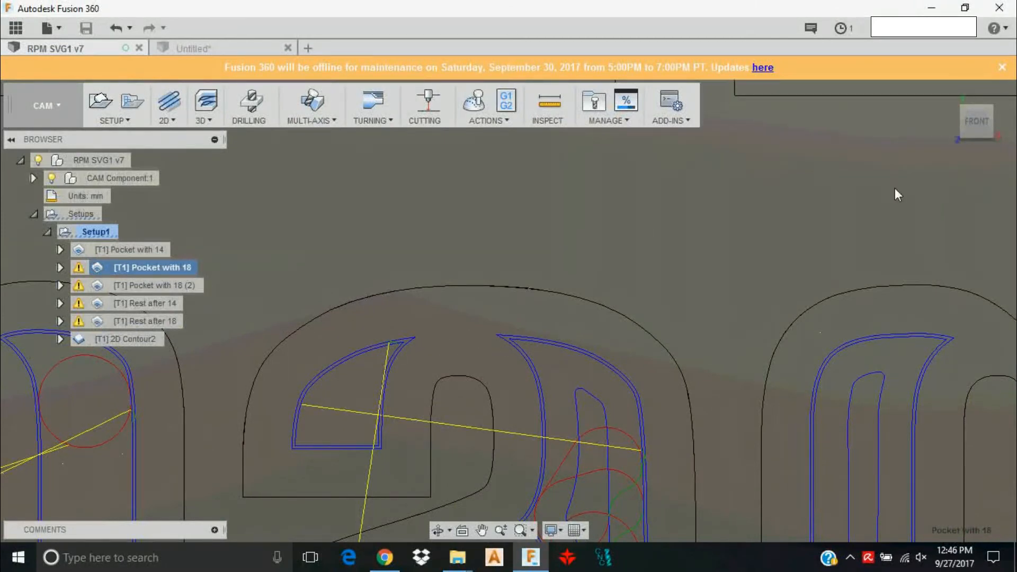
left_click_drag(974, 132, 976, 116)
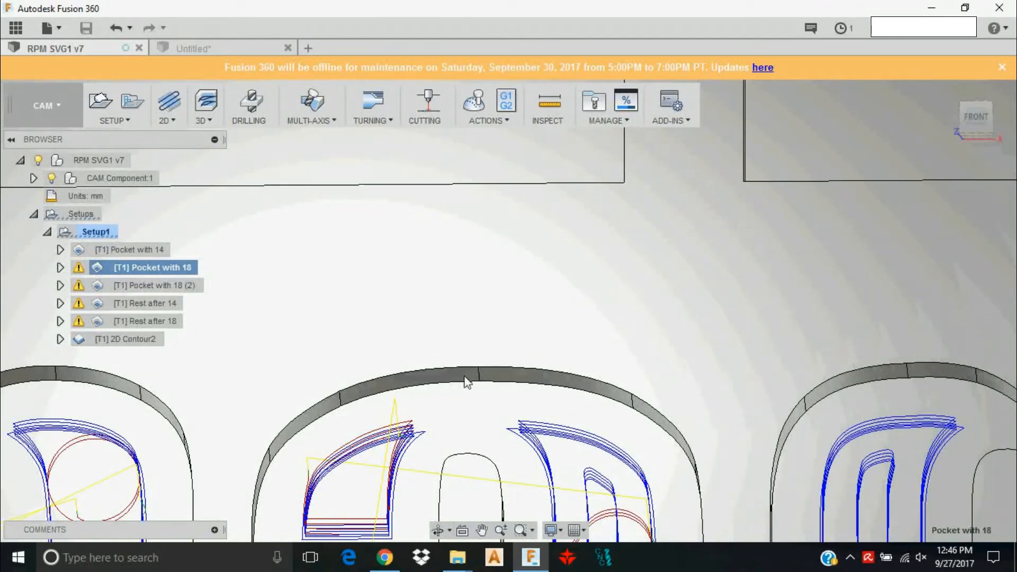
scroll(432, 375, "down", 6)
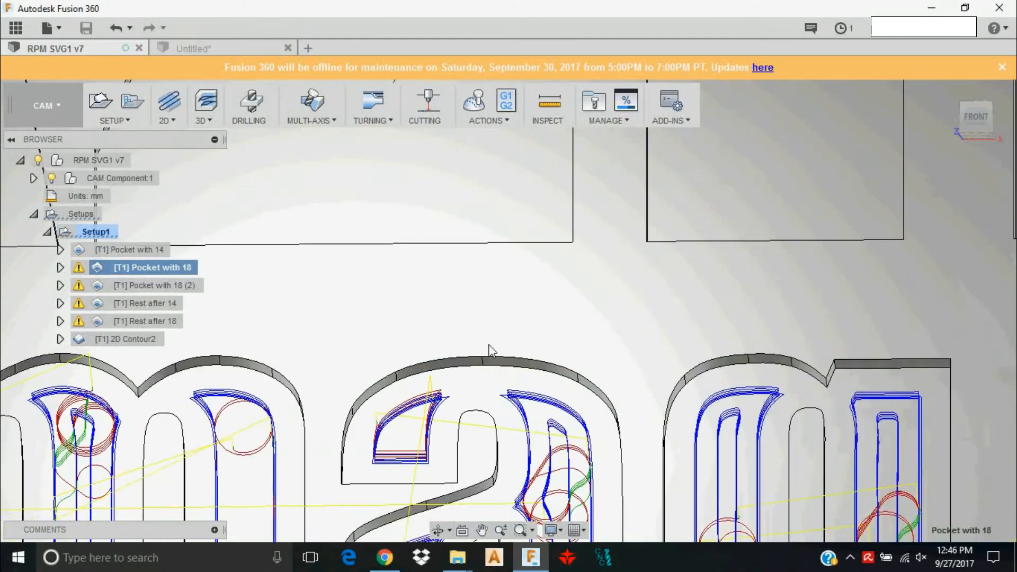
- Inspect the Rest after 14 and Rest after 18 toolpaths in the letter corners, examining the web address from the front
left_click(164, 303)
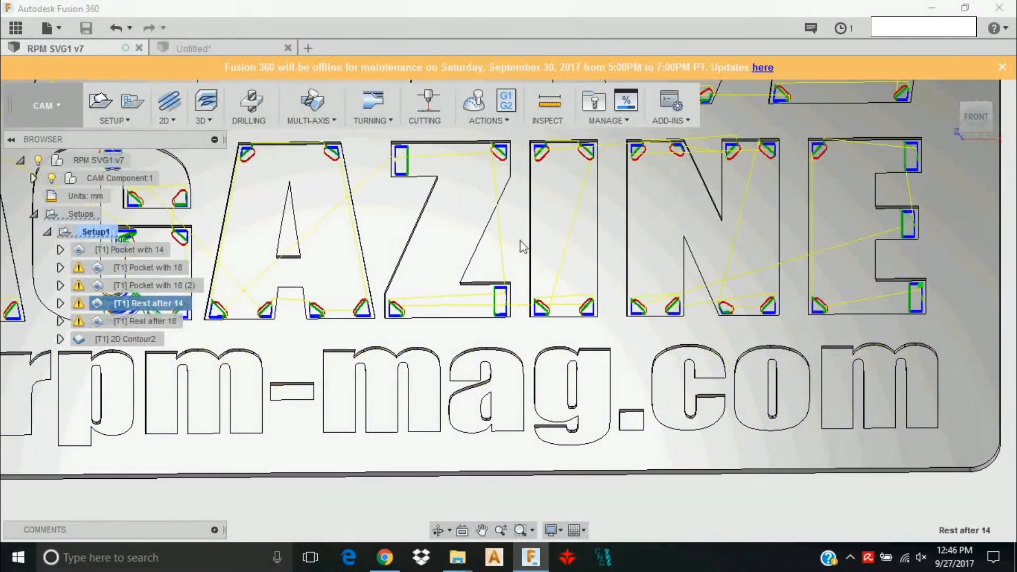
left_click(144, 328)
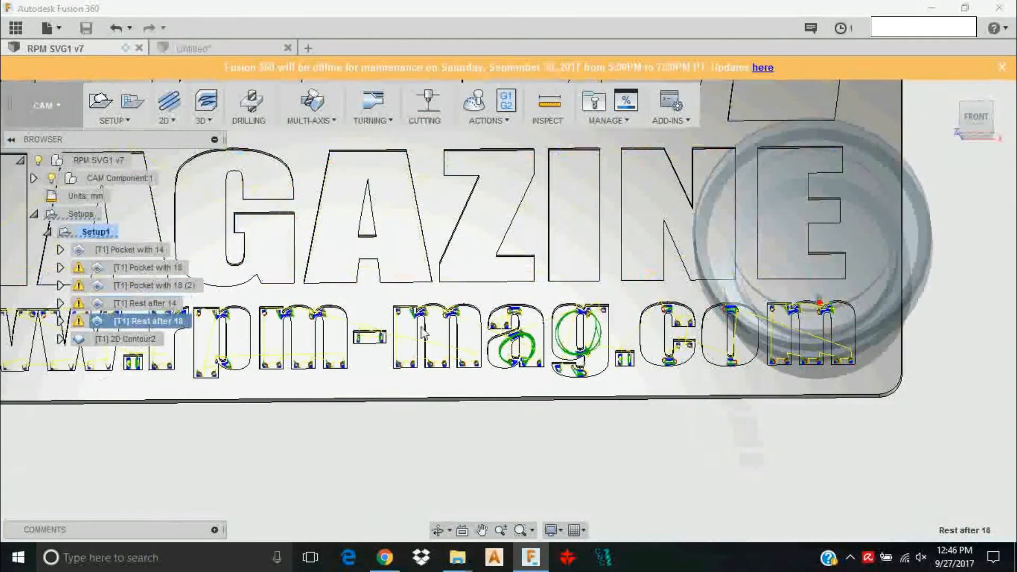
left_click(981, 122)
middle_click_drag(452, 315, 609, 309)
scroll(609, 309, "down", 1)
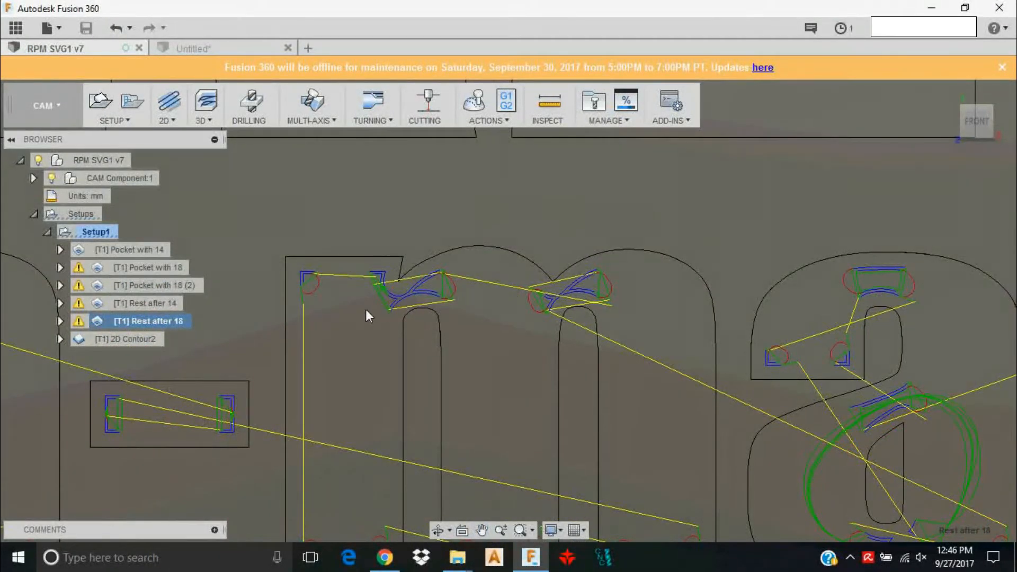
- Compare the Pocket with 18 toolpath with Rest after 18 by showing both together on the letter m after the hyphen
left_click(160, 268)
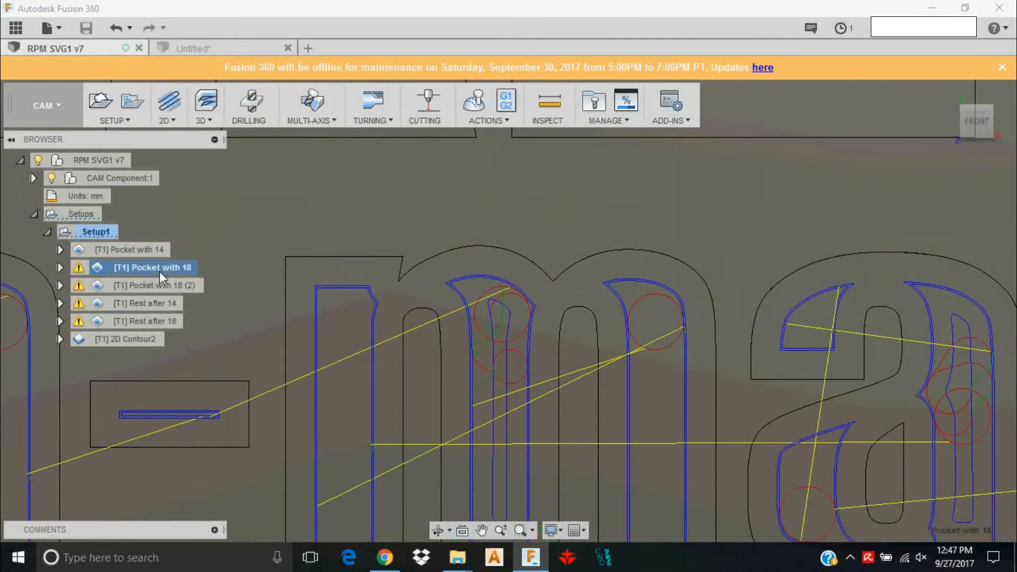
scroll(490, 350, "down", 3)
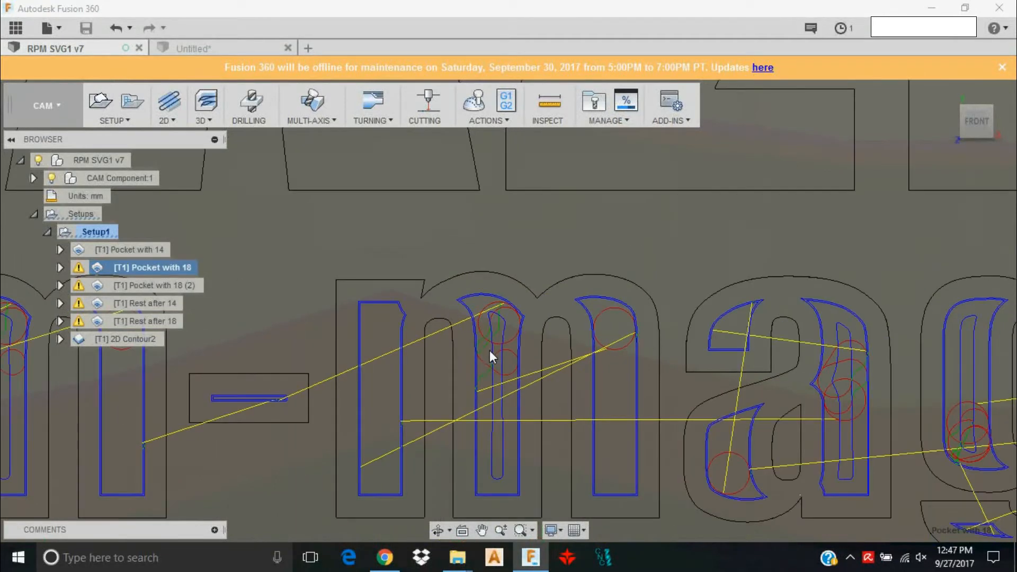
scroll(490, 350, "up", 4)
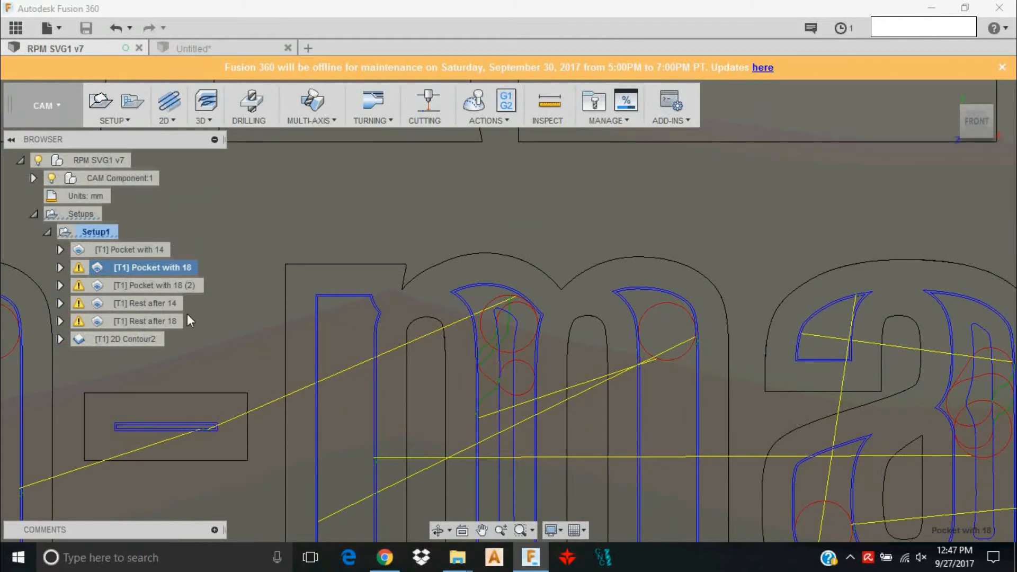
left_click(147, 321, "ctrl")
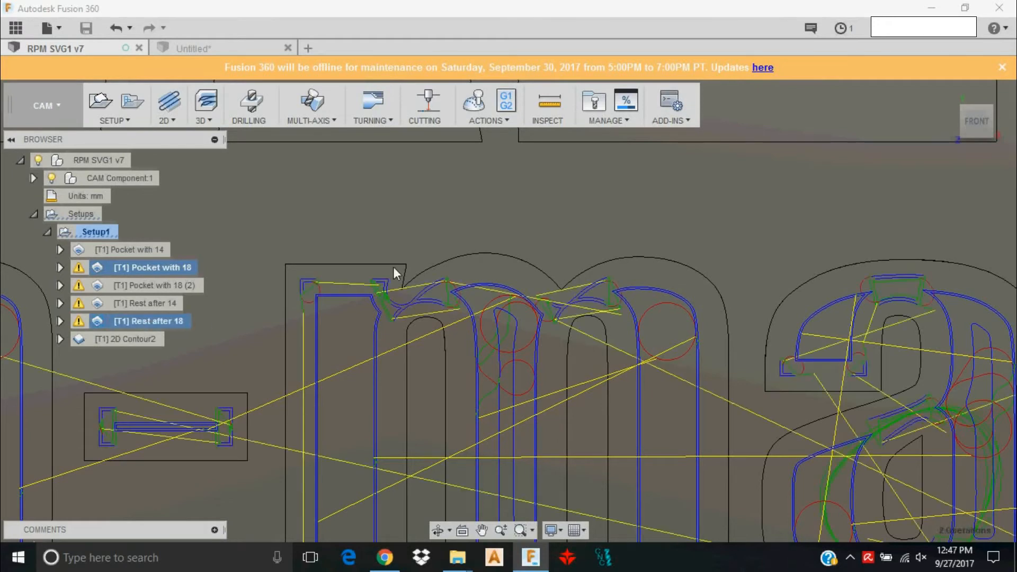
scroll(339, 279, "up", 3)
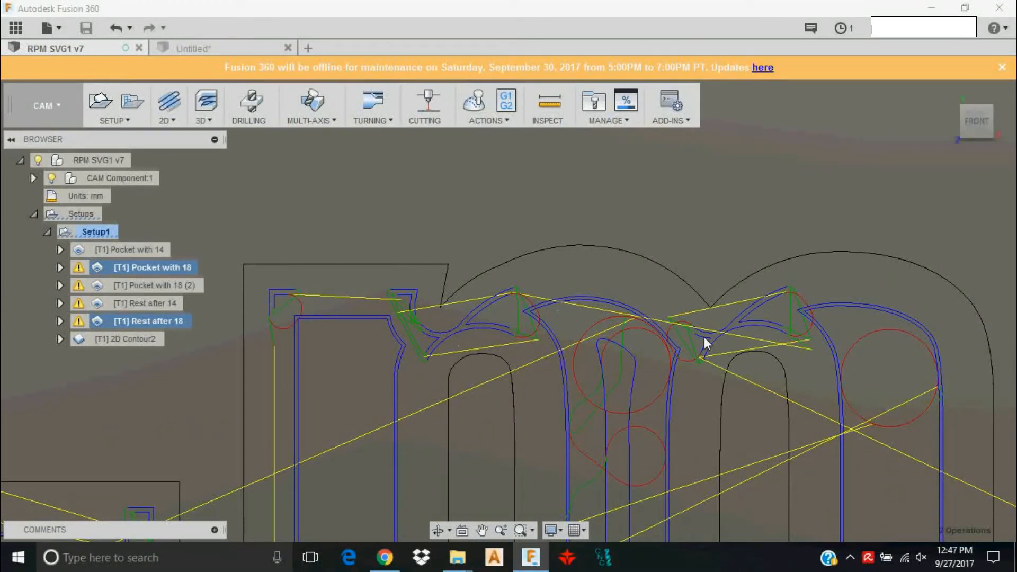
left_click(178, 322, "ctrl")
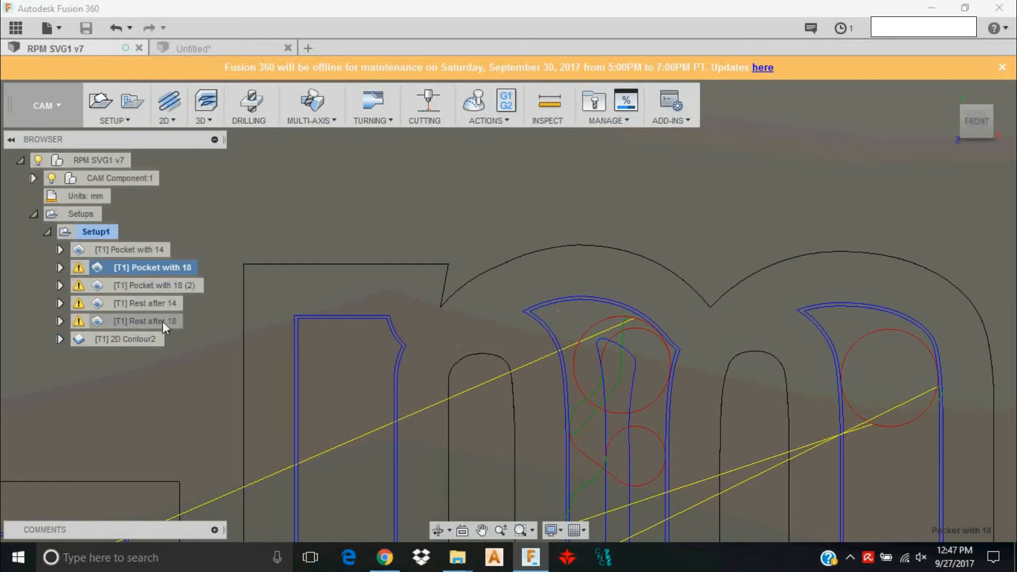
left_click(162, 321, "ctrl")
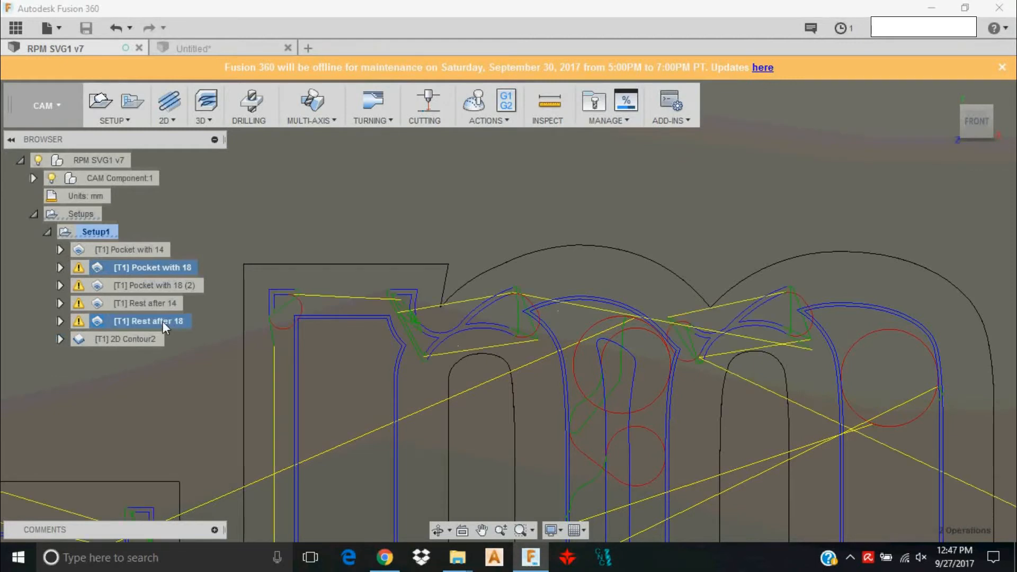
- Compare the letters with the Rest after 18 toolpath hidden and shown over Pocket with 18, and return to the whole sign without toolpaths
left_click(162, 321, "ctrl")
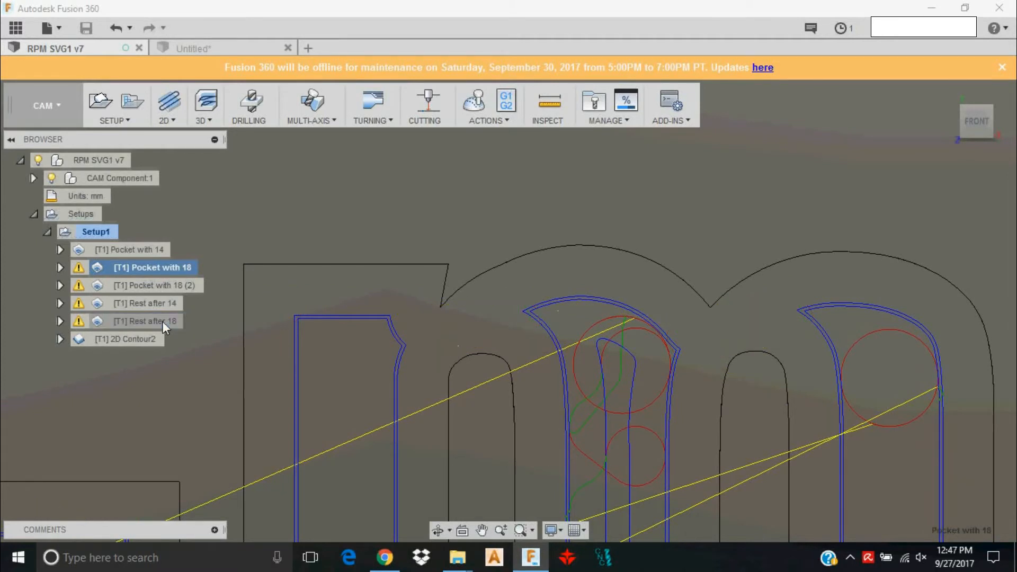
left_click(162, 320, "ctrl")
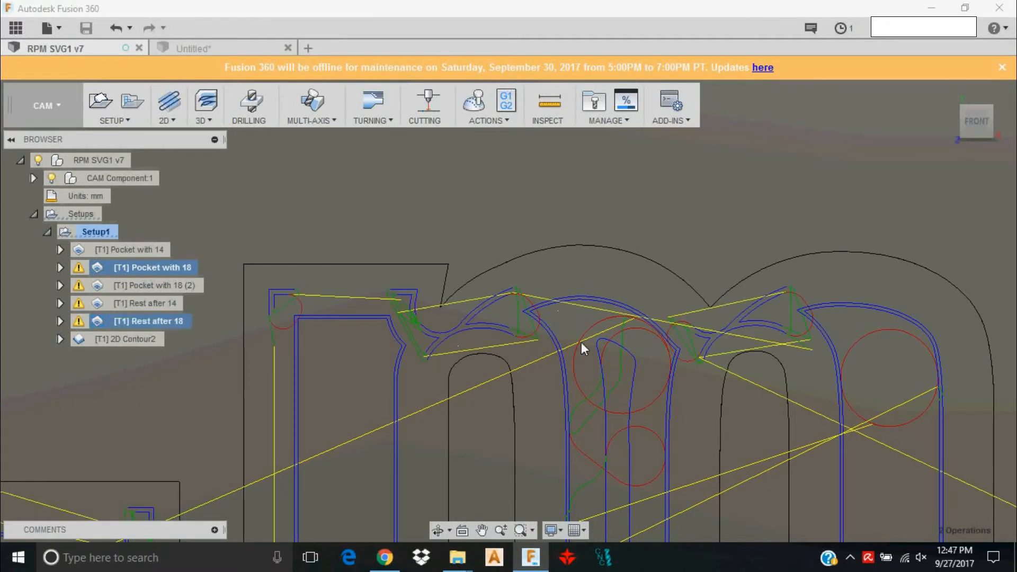
scroll(409, 351, "down", 3)
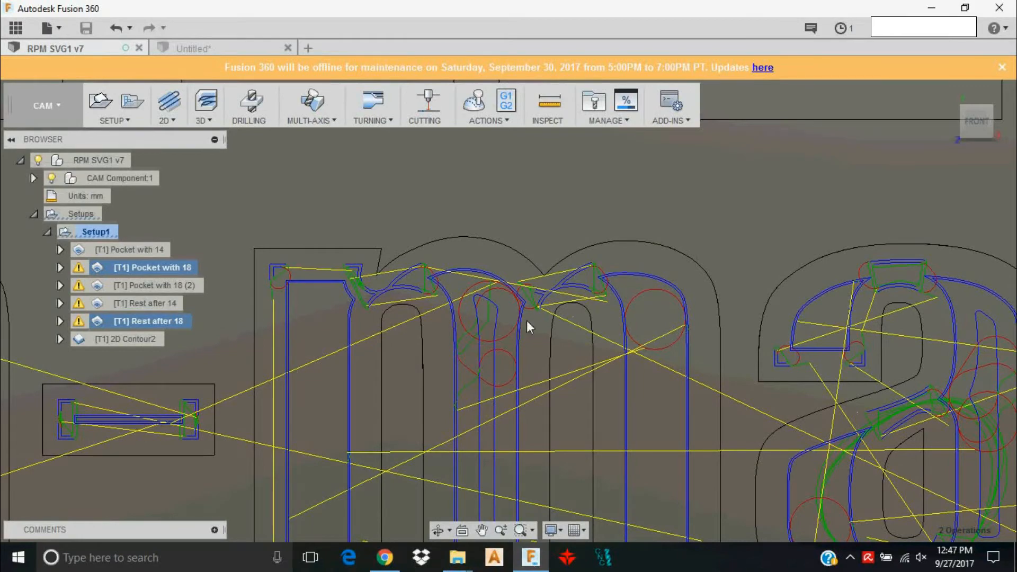
scroll(526, 320, "down", 2)
scroll(288, 351, "down", 5)
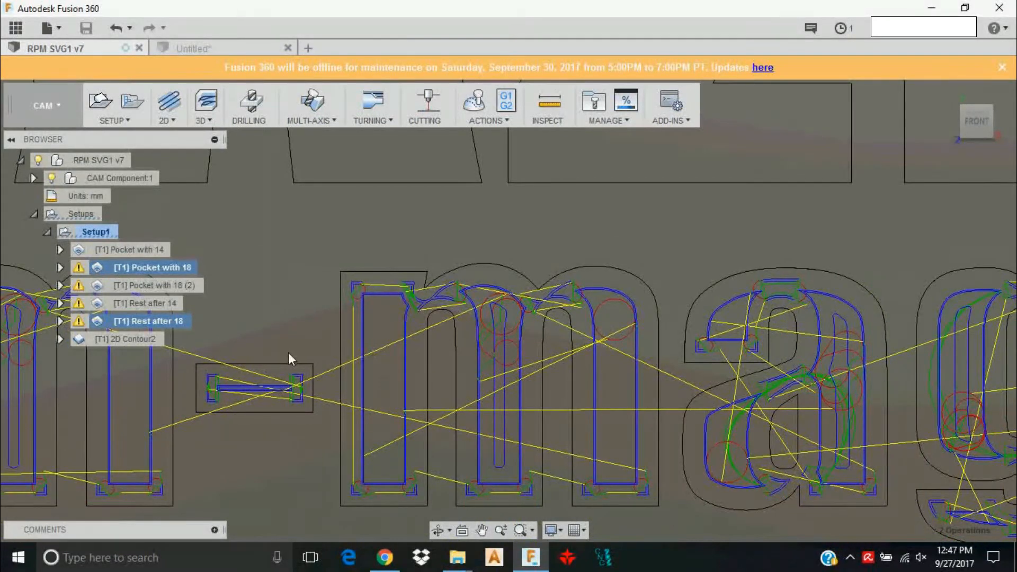
scroll(299, 335, "down", 3)
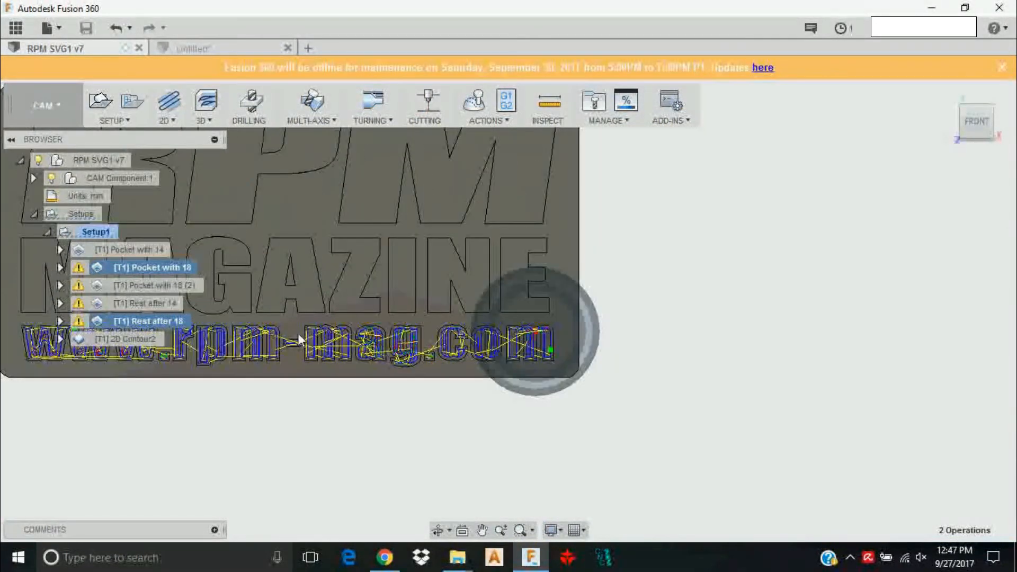
middle_click_drag(298, 333, 401, 394)
left_click(740, 321)
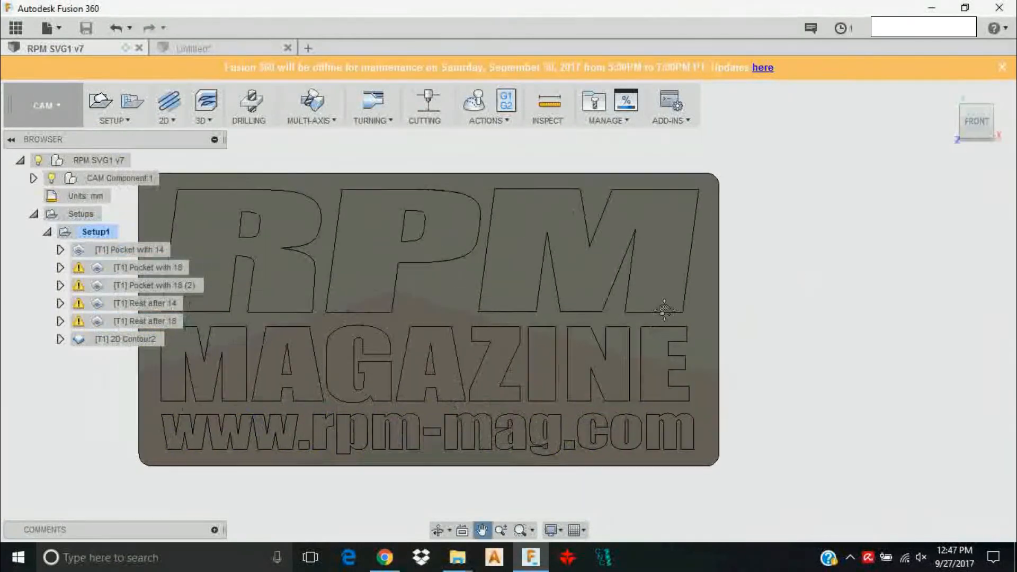
- Open the Pocket with 14 operation for editing and review its tool, spindle speed and cutting feedrate
left_click(153, 254)
right_click(153, 253)
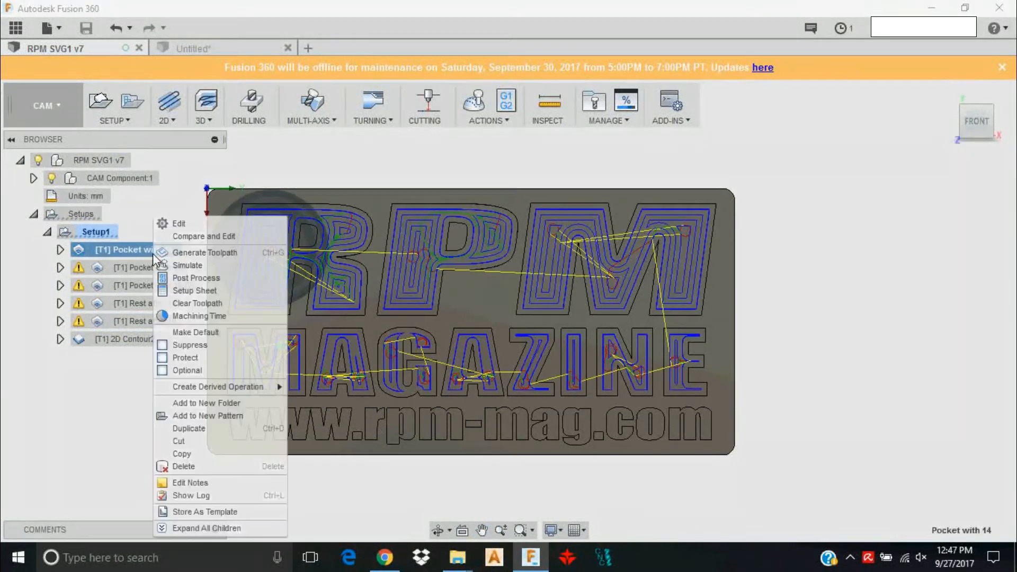
left_click(240, 227)
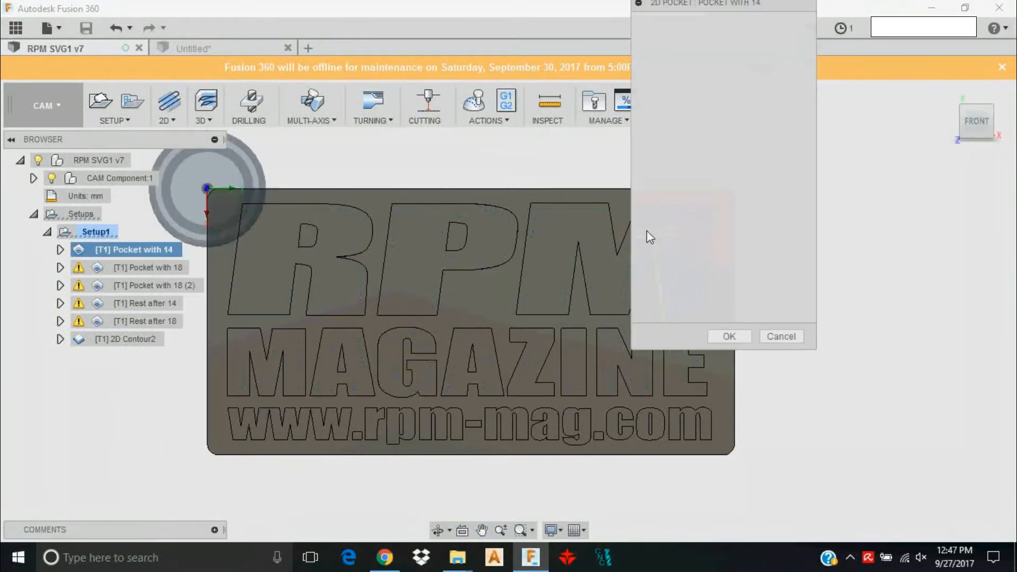
scroll(502, 233, "up", 2)
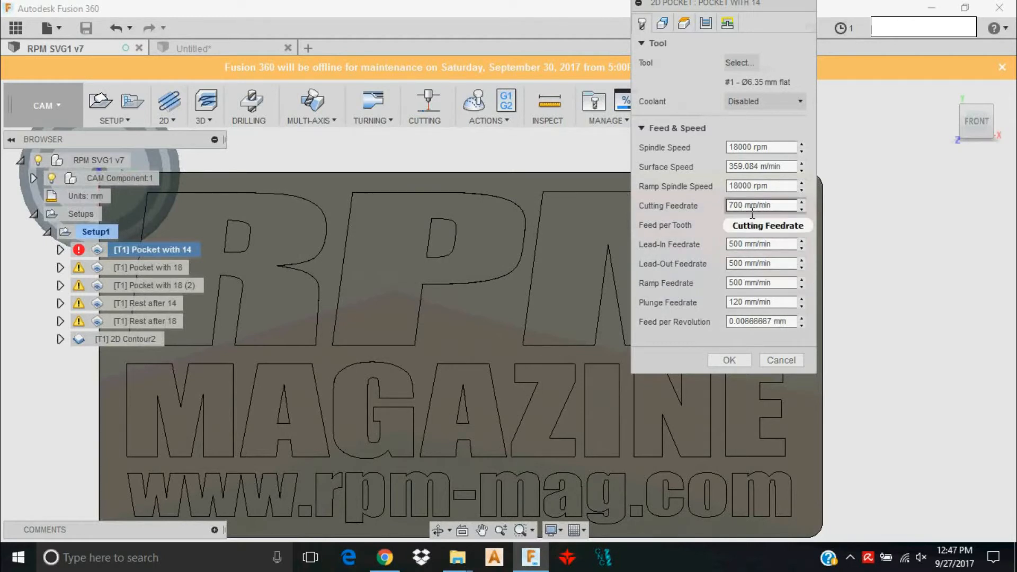
left_click_drag(747, 210, 729, 207)
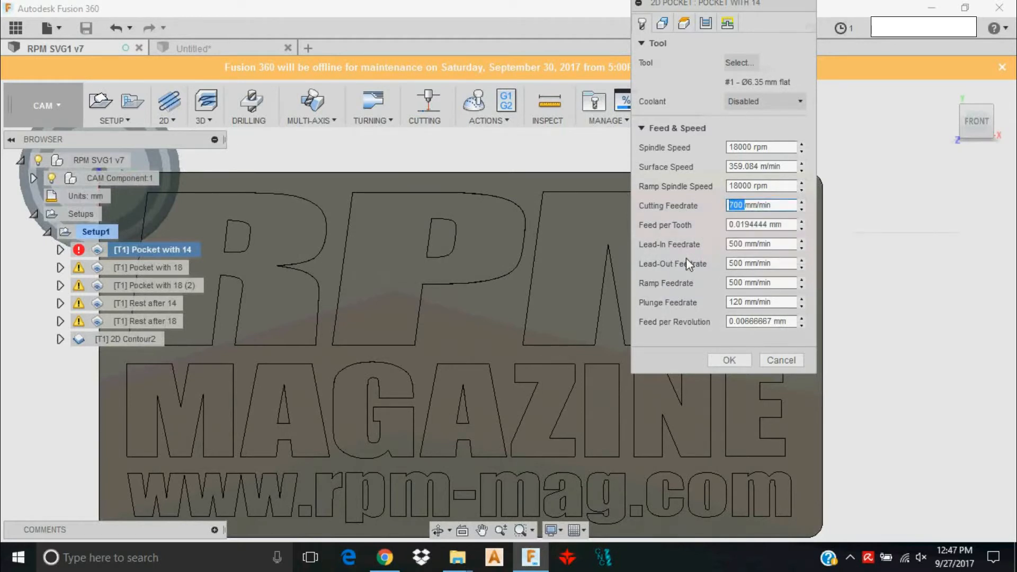
left_click(744, 208)
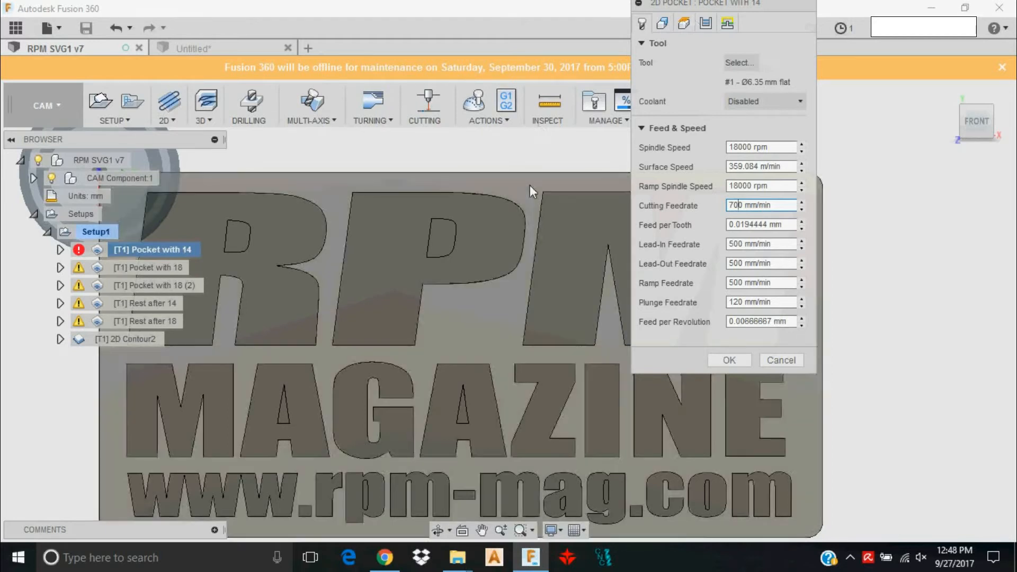
scroll(530, 185, "down", 3)
middle_click_drag(556, 211, 477, 262)
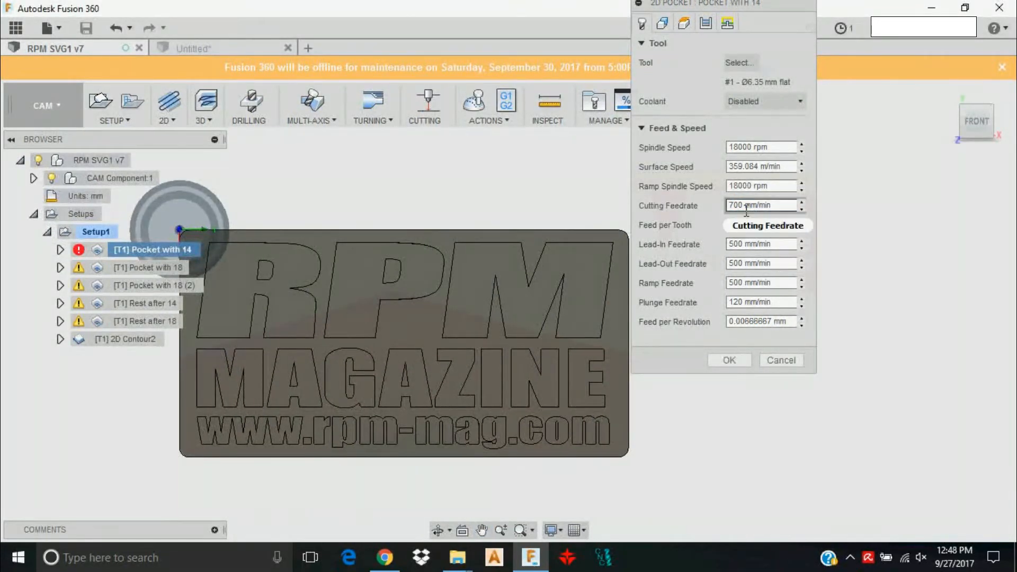
- Review the pocket selections of Pocket with 14 on the RPM and MAGAZINE letters, comparing them with the web address
left_click(661, 23)
scroll(425, 295, "up", 5)
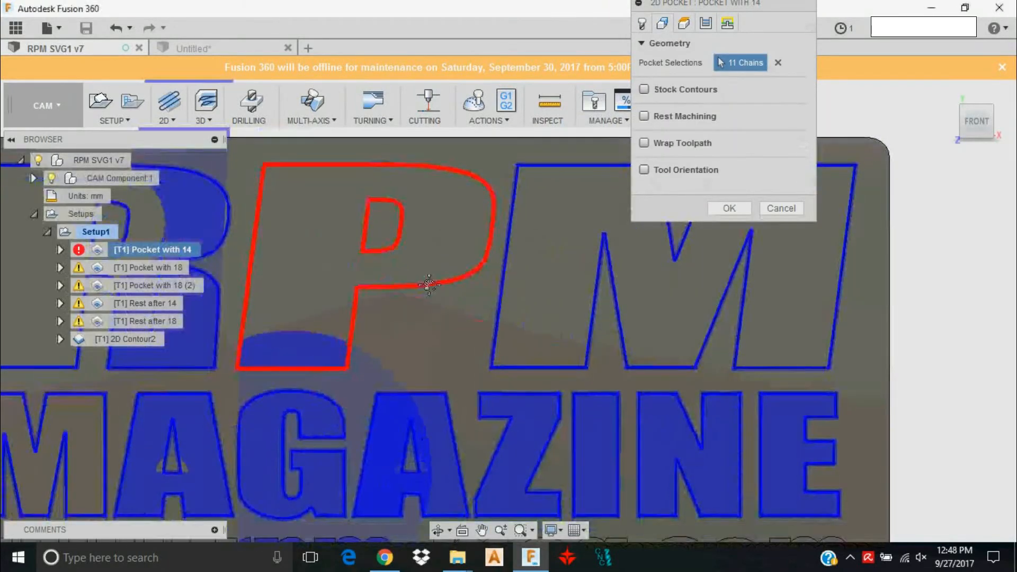
scroll(442, 276, "down", 4)
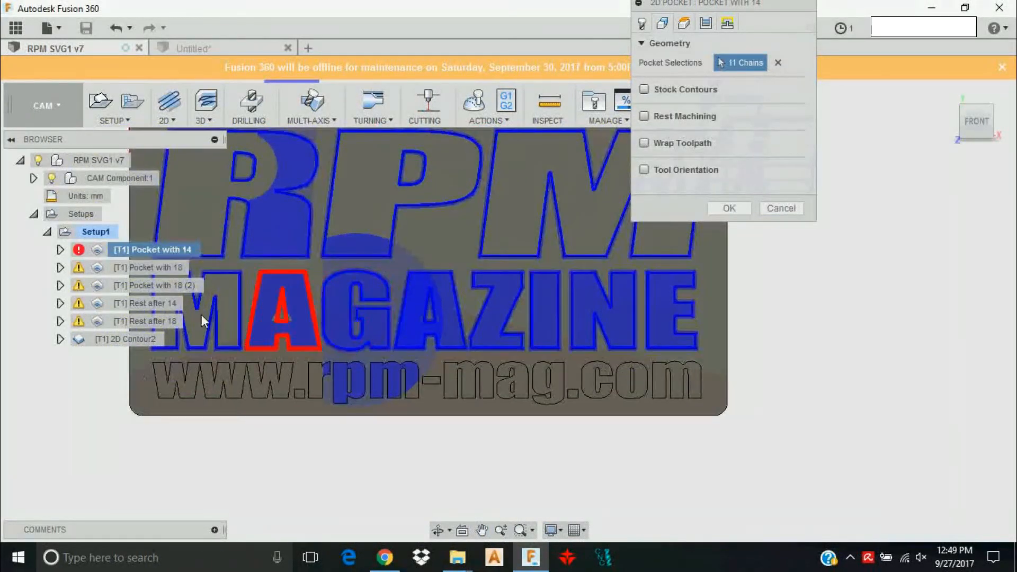
scroll(440, 330, "up", 3)
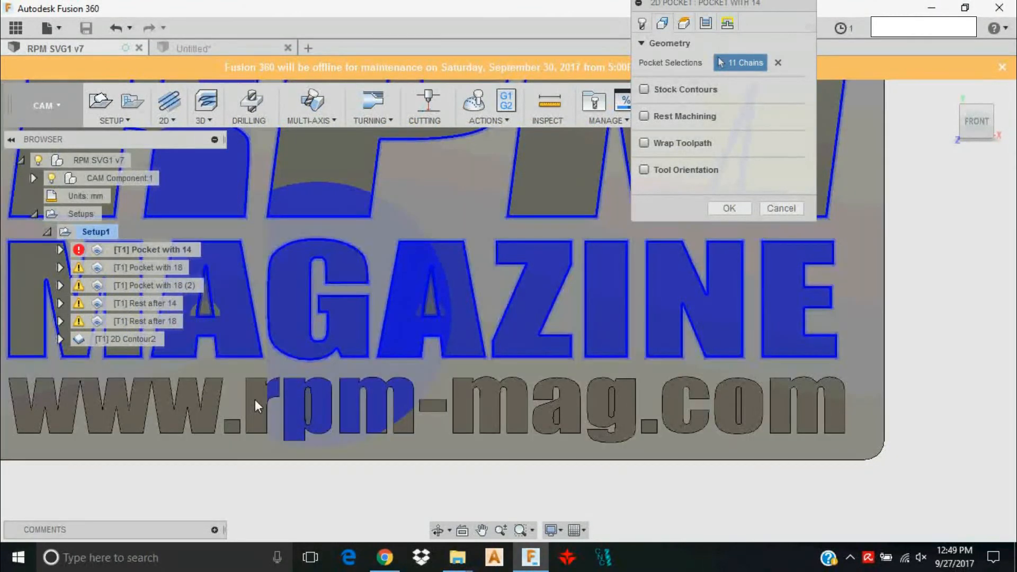
scroll(500, 271, "down", 5)
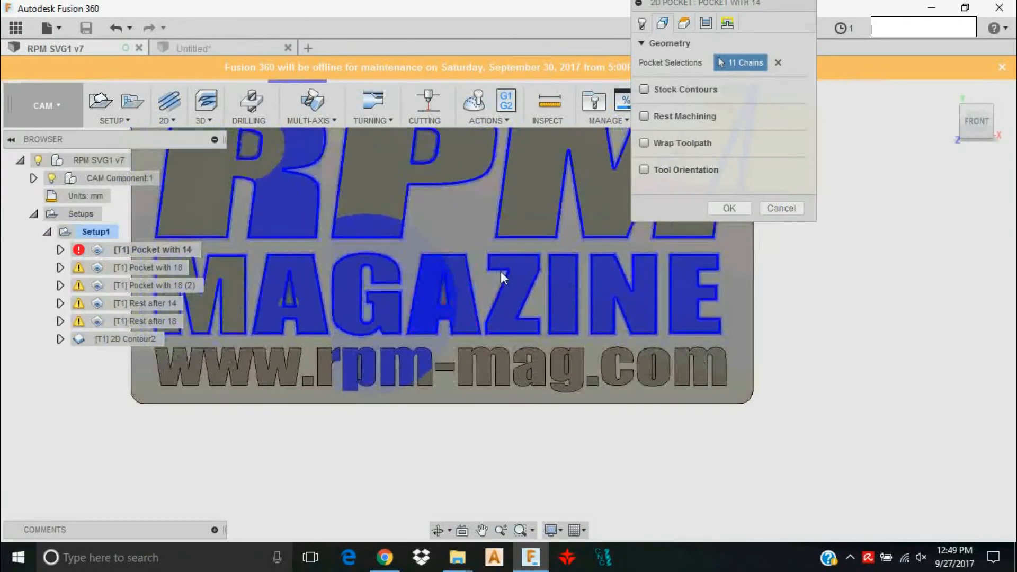
middle_click_drag(436, 298, 571, 339)
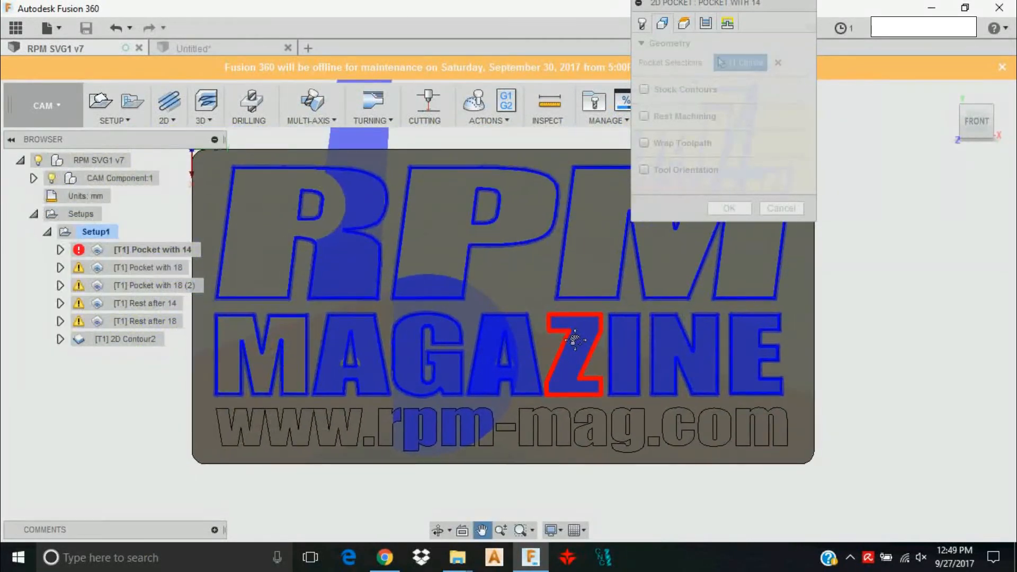
scroll(566, 337, "down", 1)
scroll(466, 269, "up", 4)
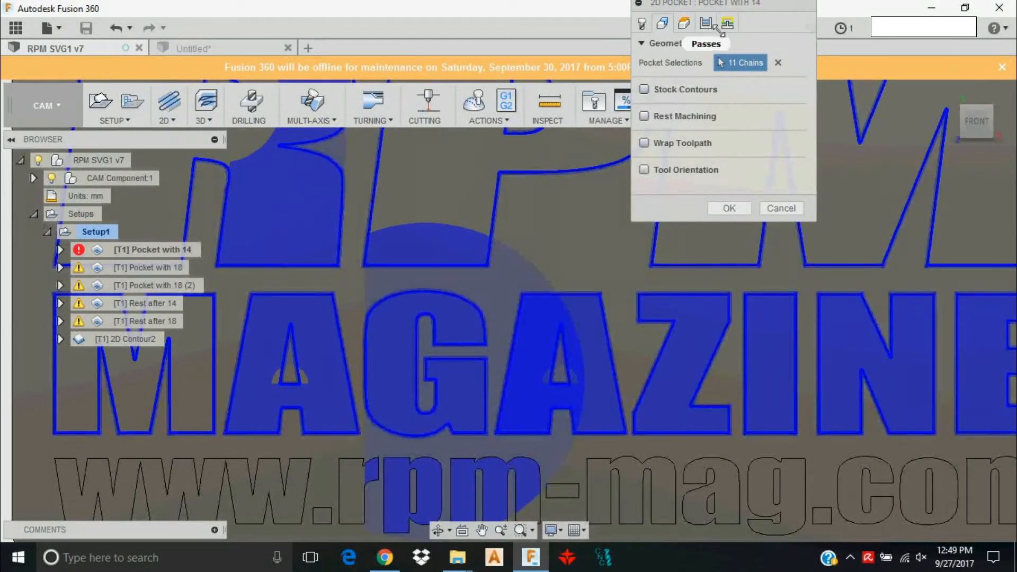
- Review the passes settings of Pocket with 14, including finishing passes, stepover and multiple depths, against the large letters
left_click(709, 27)
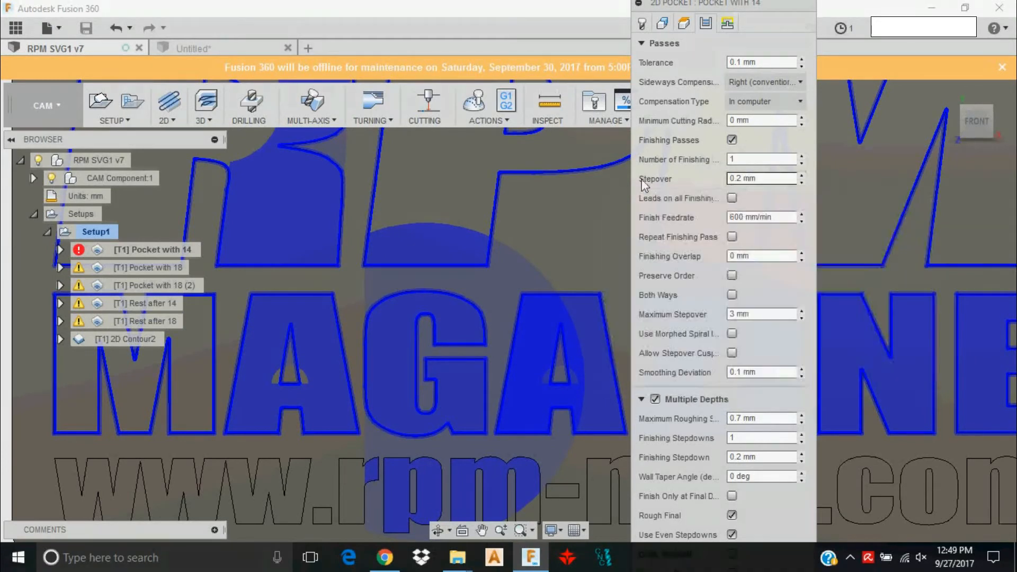
middle_click_drag(540, 190, 519, 282)
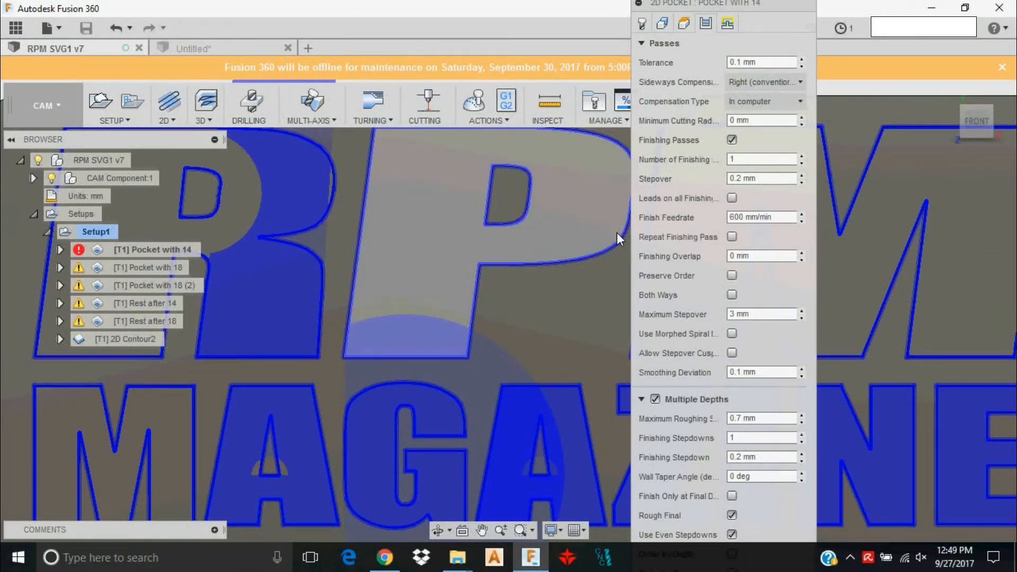
left_click(603, 248)
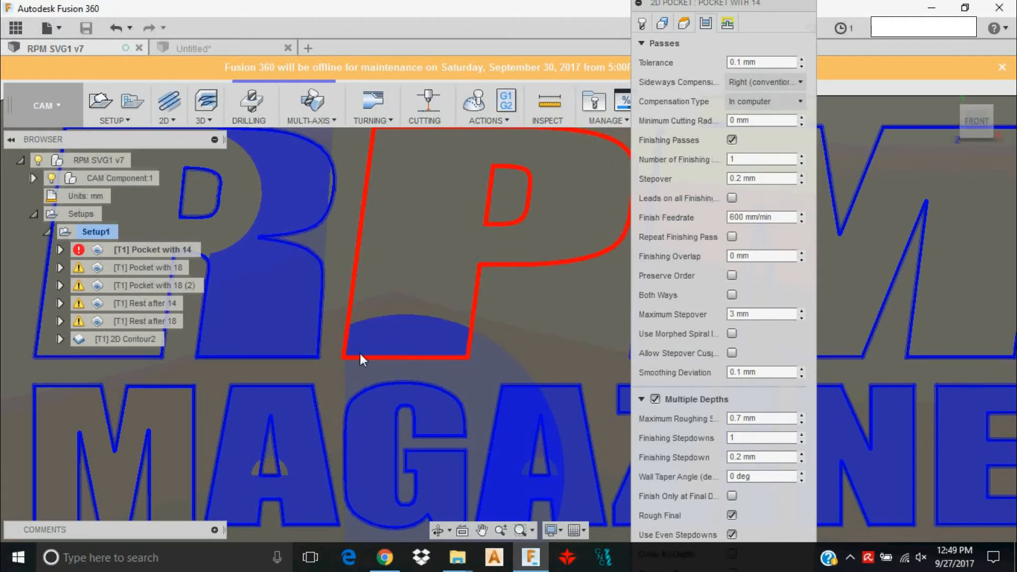
scroll(451, 297, "down", 2)
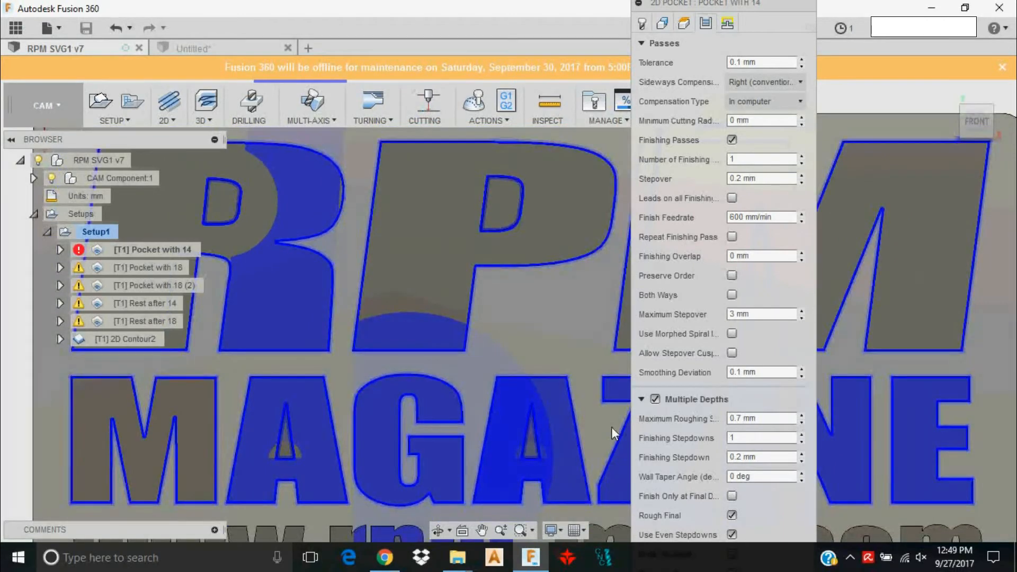
- Review the linking settings and ramp type options of Pocket with 14, close the operation and display its toolpath
left_click(727, 23)
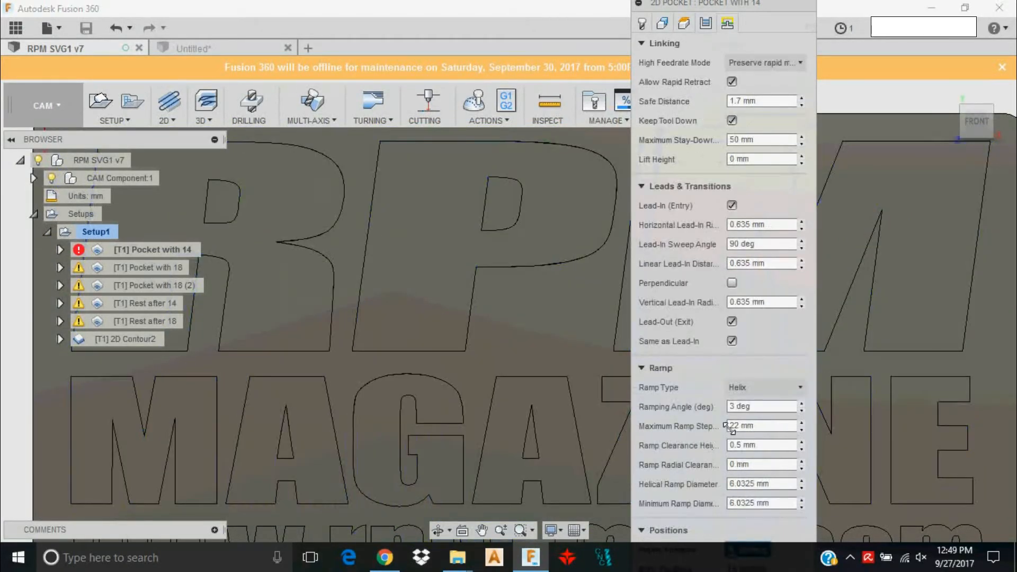
mouse_move(766, 398)
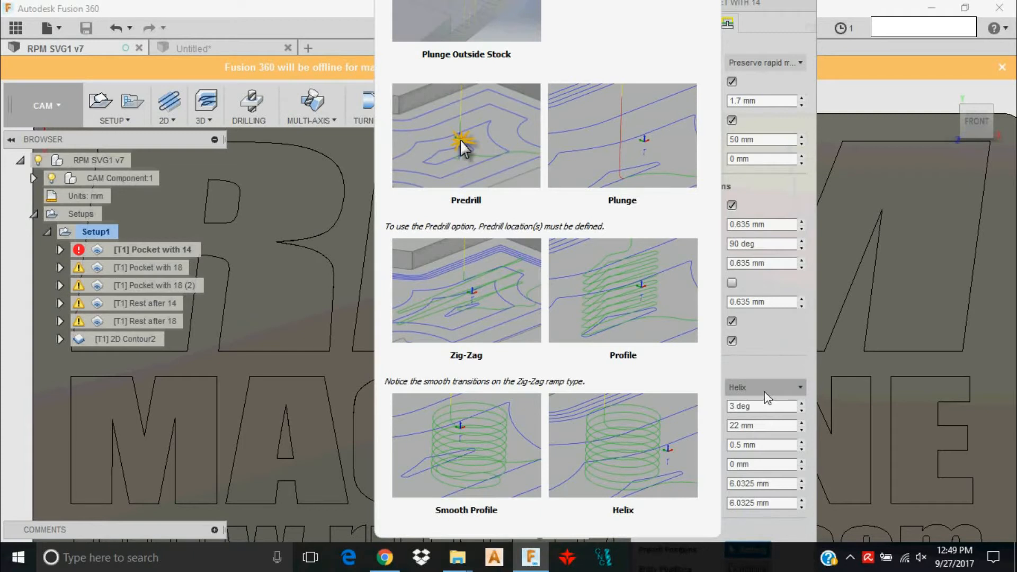
key("Escape")
left_click(176, 243)
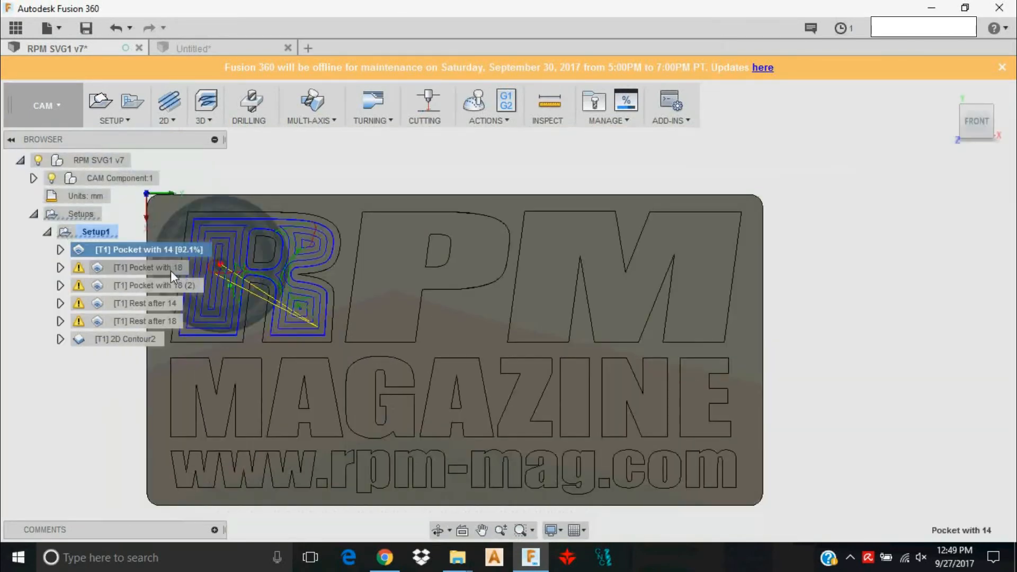
- Open the Pocket with 18 operation for editing and review its spindle speed, feed per tooth and cutting feedrate
left_click(170, 269)
right_click(170, 270)
left_click(205, 225)
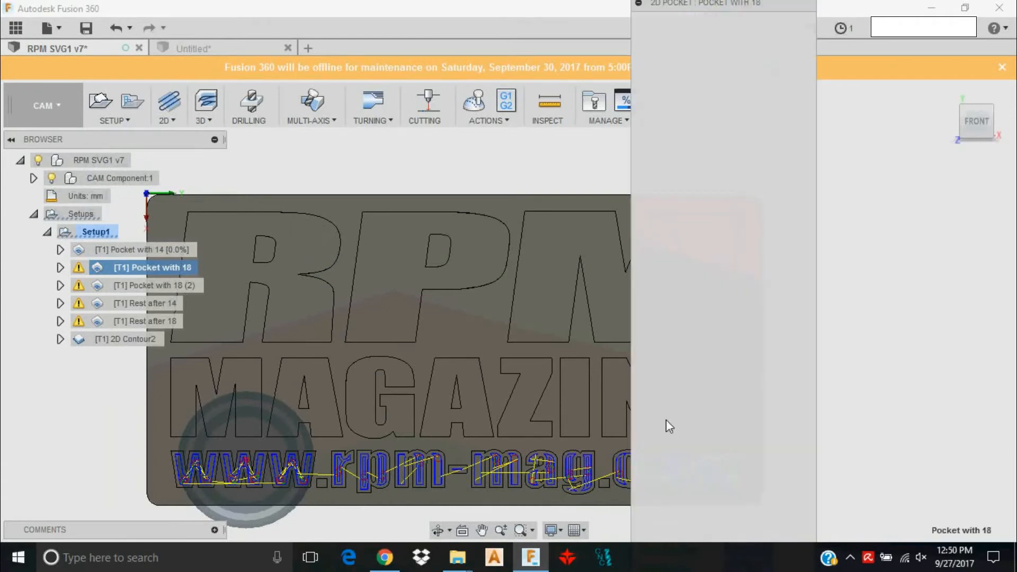
scroll(666, 424, "down", 1)
middle_click_drag(593, 430, 519, 298)
scroll(519, 302, "up", 3)
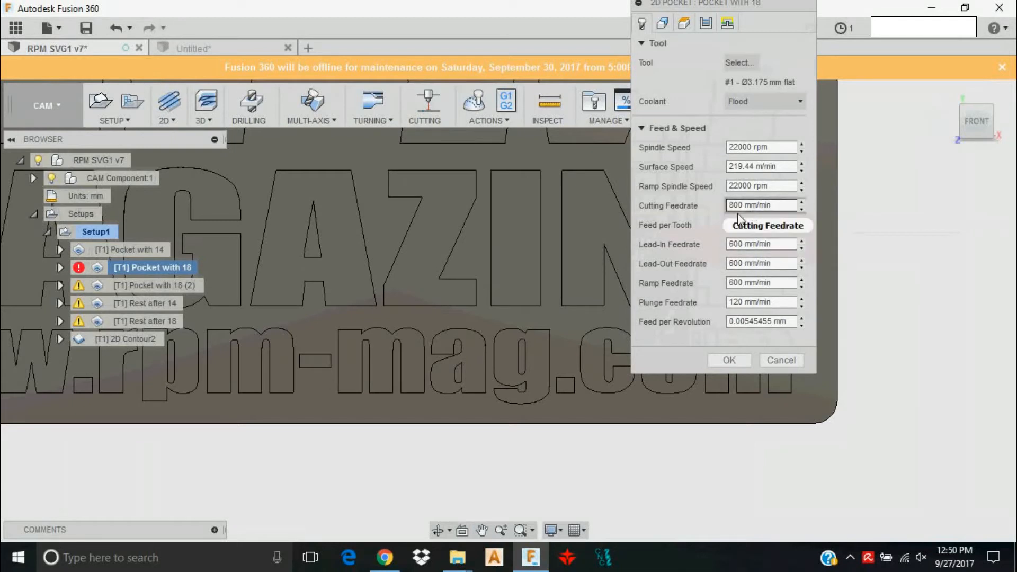
left_click_drag(752, 148, 715, 148)
left_click(759, 153)
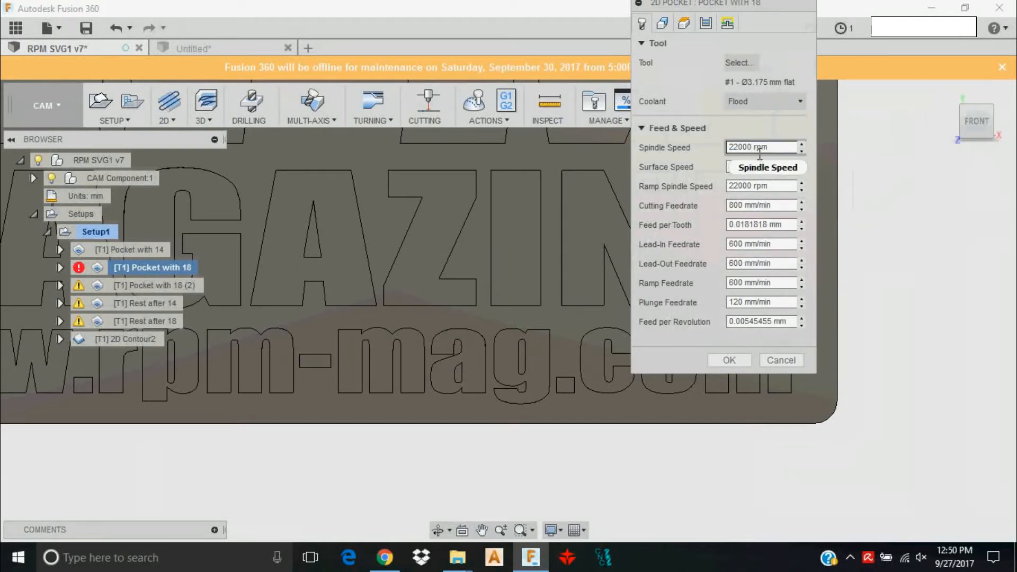
double_click(742, 150)
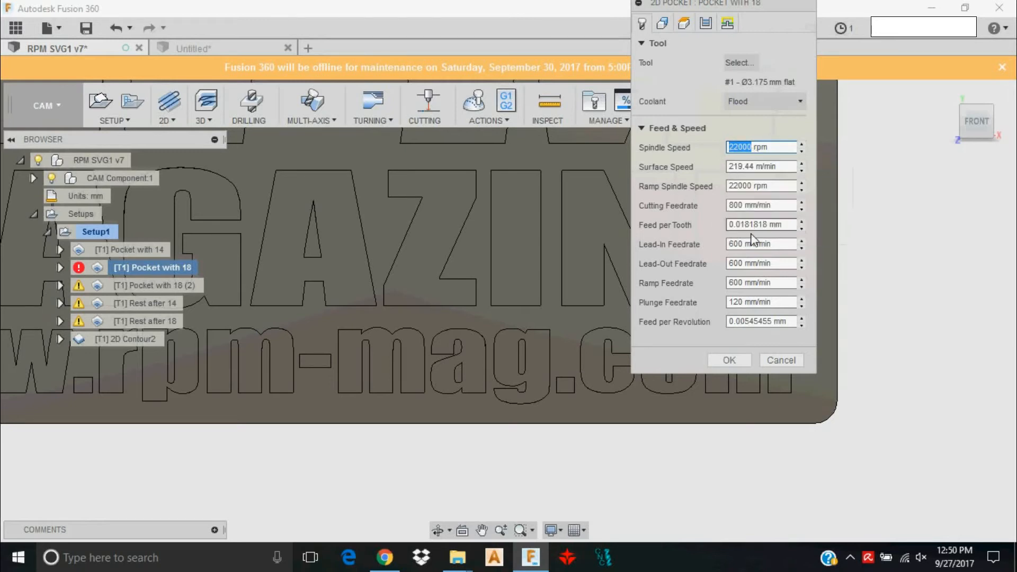
left_click_drag(778, 225, 726, 227)
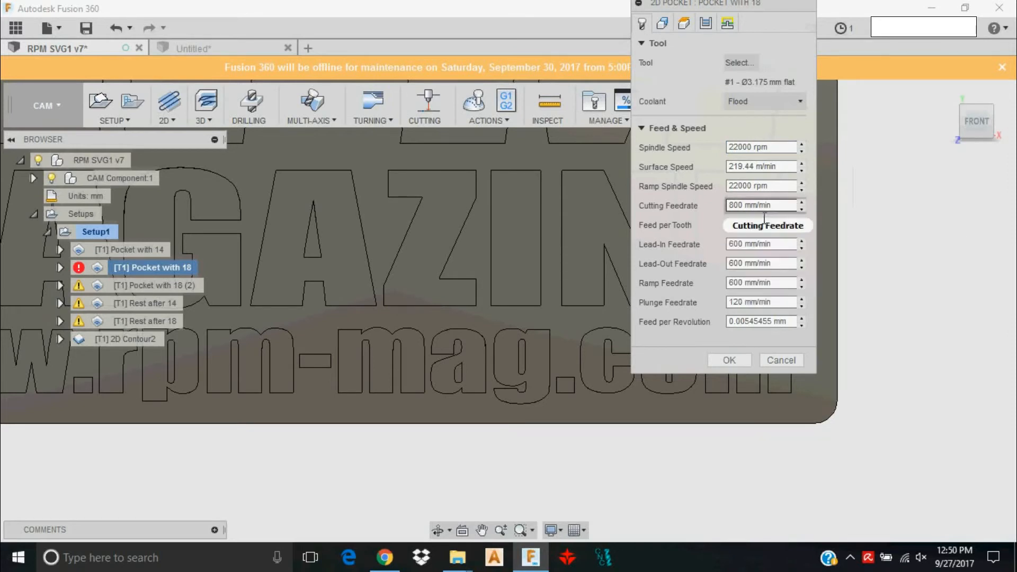
left_click(752, 208)
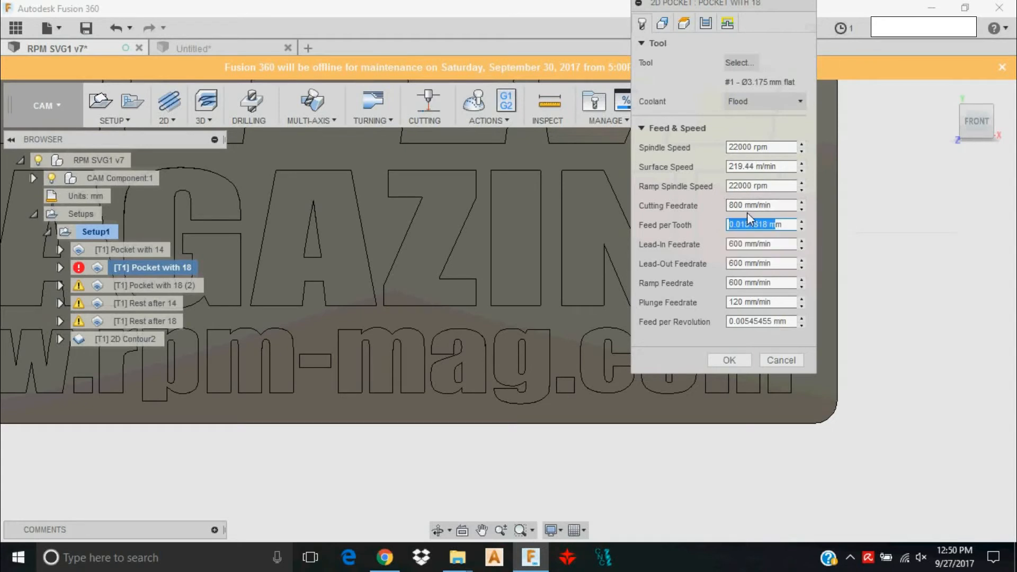
key("Tab")
- Review the web address pocket selections of Pocket with 18 and its passes settings, including stepover and multiple depths
left_click(663, 23)
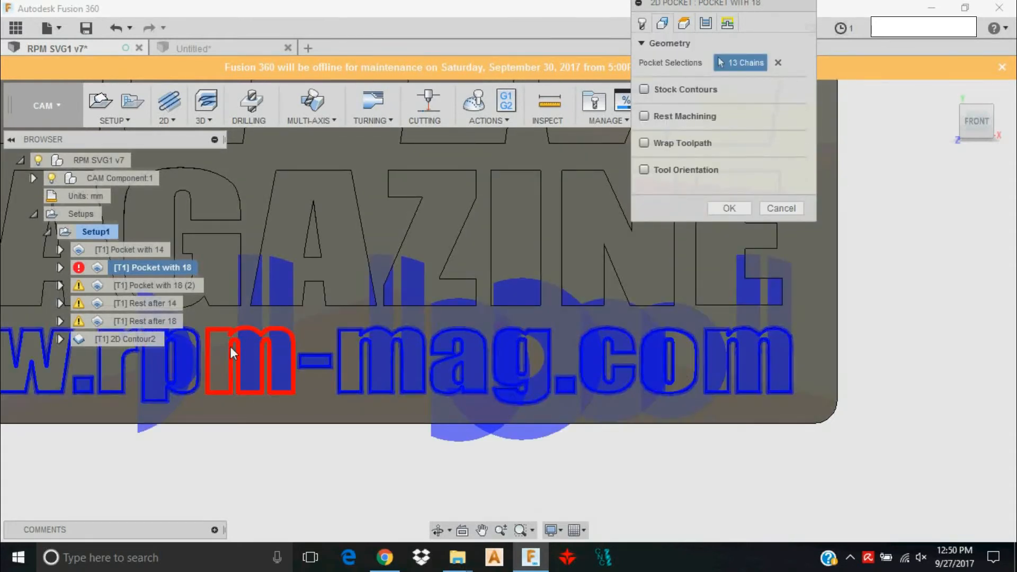
scroll(497, 363, "down", 3)
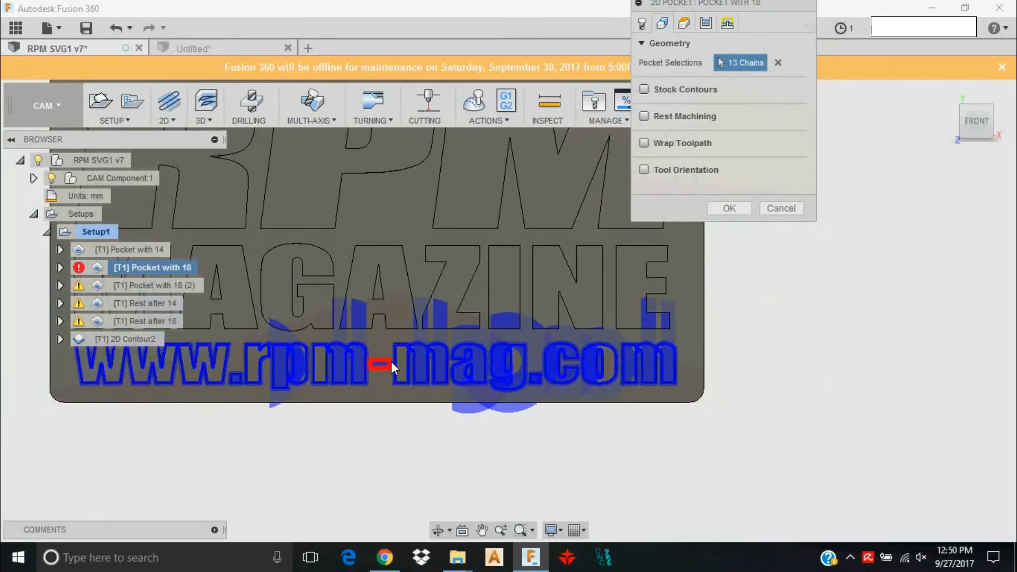
left_click(702, 32)
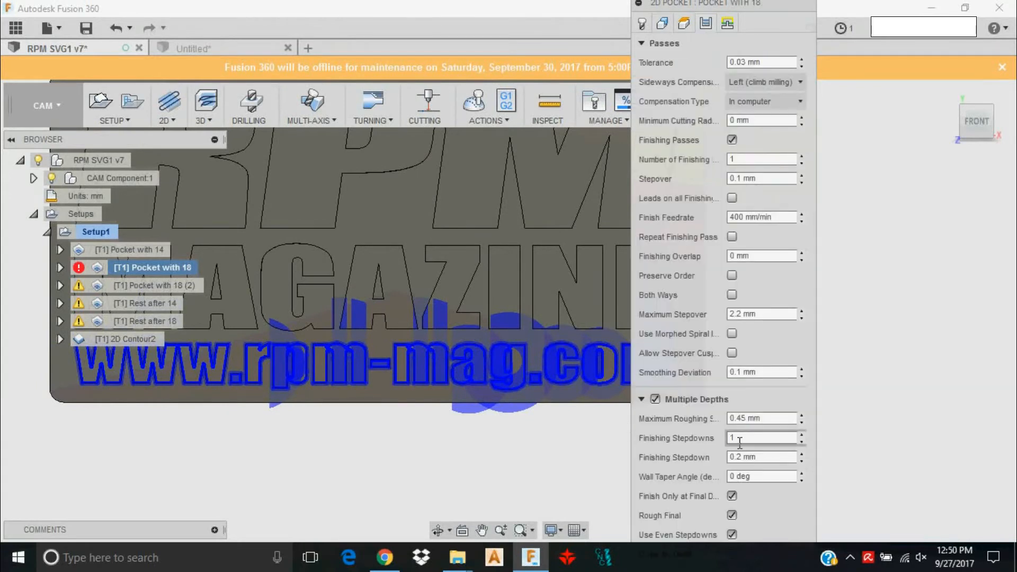
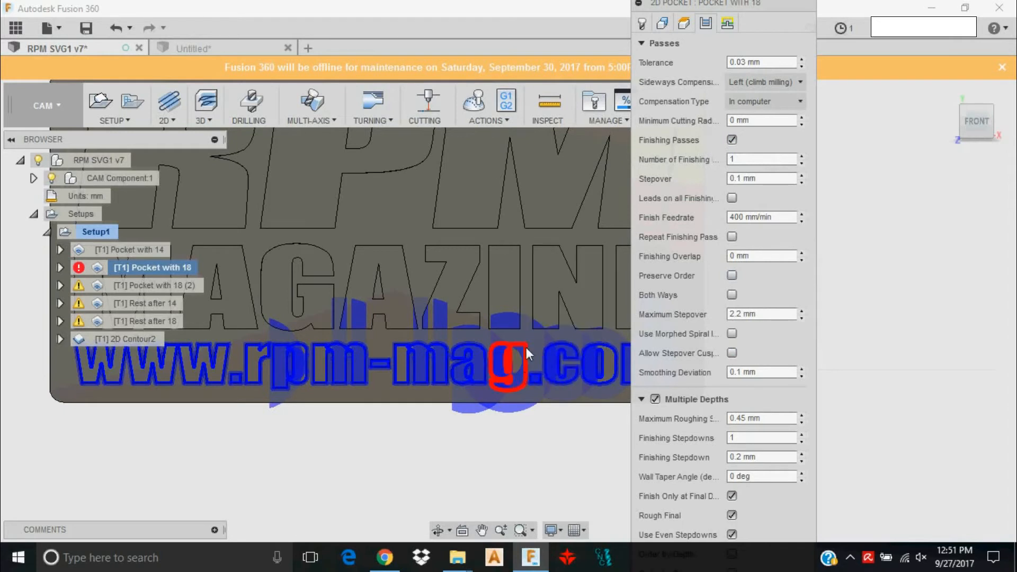
- Review the linking, lead and ramp settings of Pocket with 18 and close the operation
left_click(726, 23)
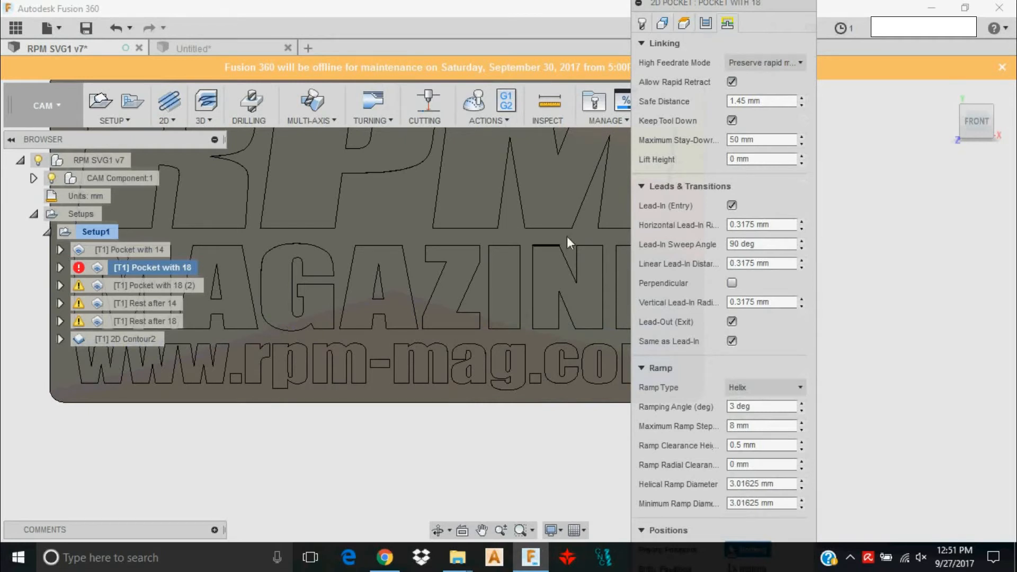
left_click(641, 43)
left_click(738, 493)
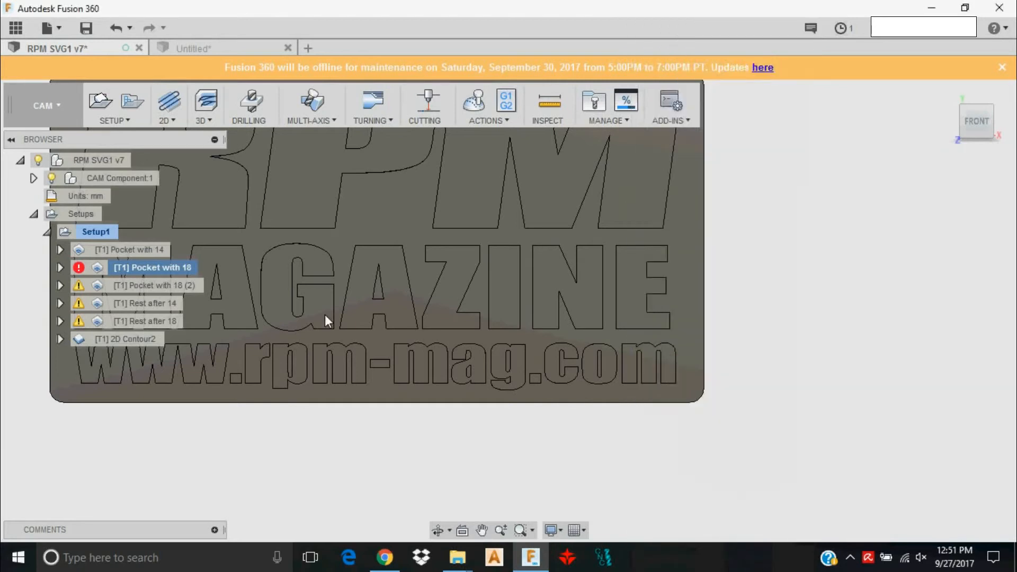
- Display the regenerated toolpath of Pocket with 18 and examine it along the web address letters
left_click(158, 285)
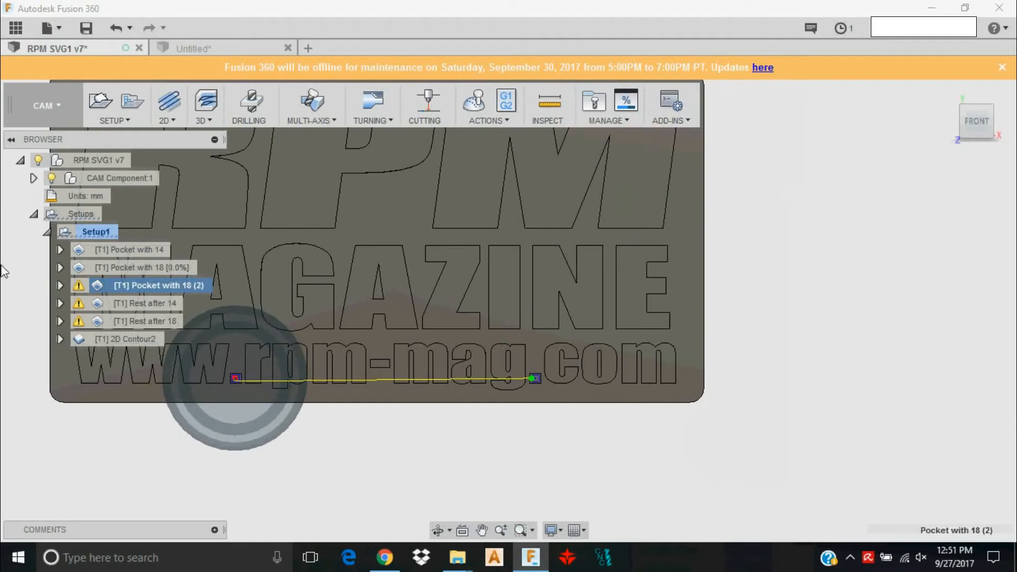
left_click(167, 268)
scroll(191, 370, "up", 4)
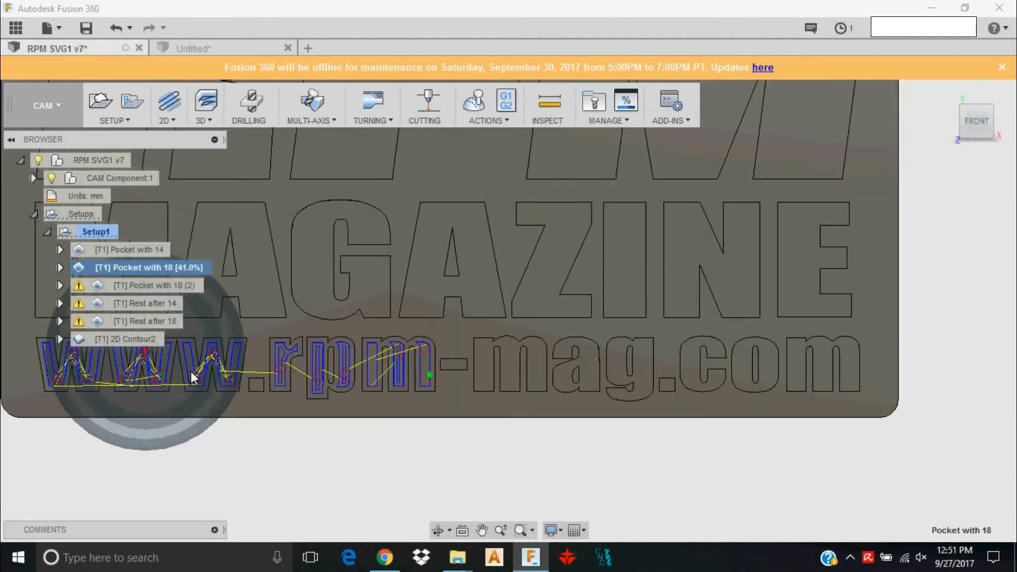
scroll(276, 389, "down", 3)
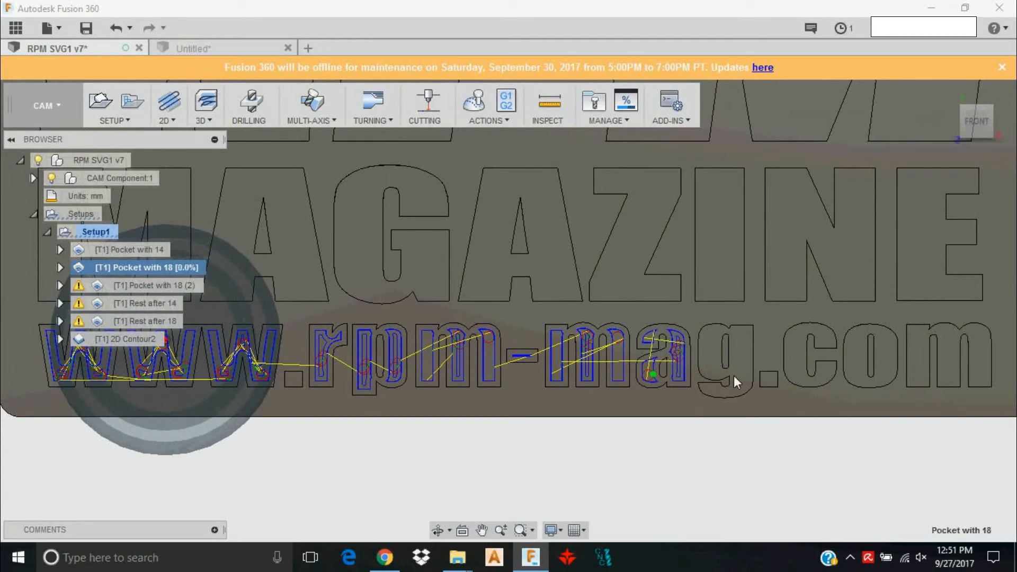
- Compare the toolpath of Pocket with 18 (2) on the web address dots with the Pocket with 18 toolpath on the letters
left_click(169, 284)
scroll(303, 393, "up", 2)
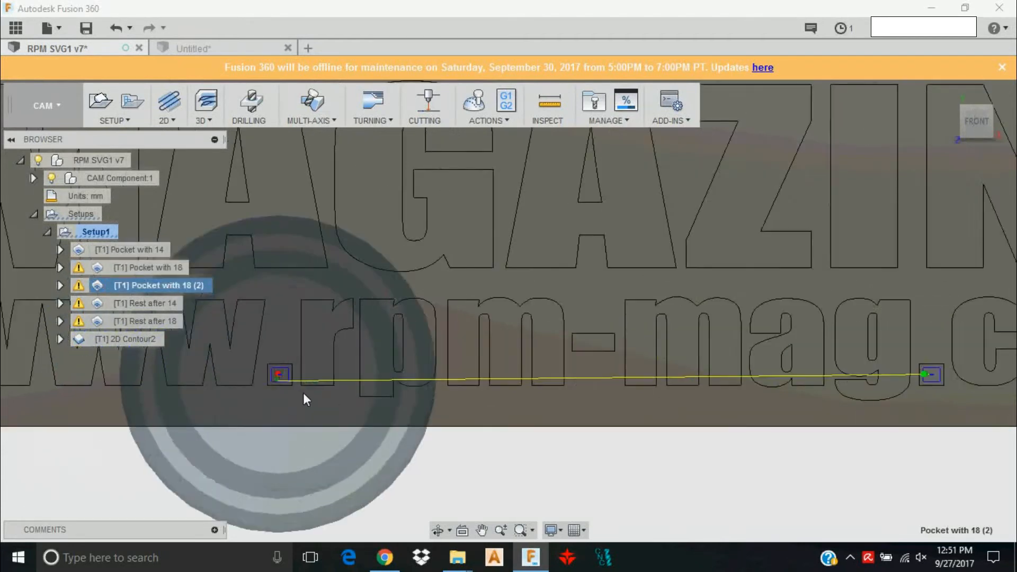
scroll(281, 374, "up", 2)
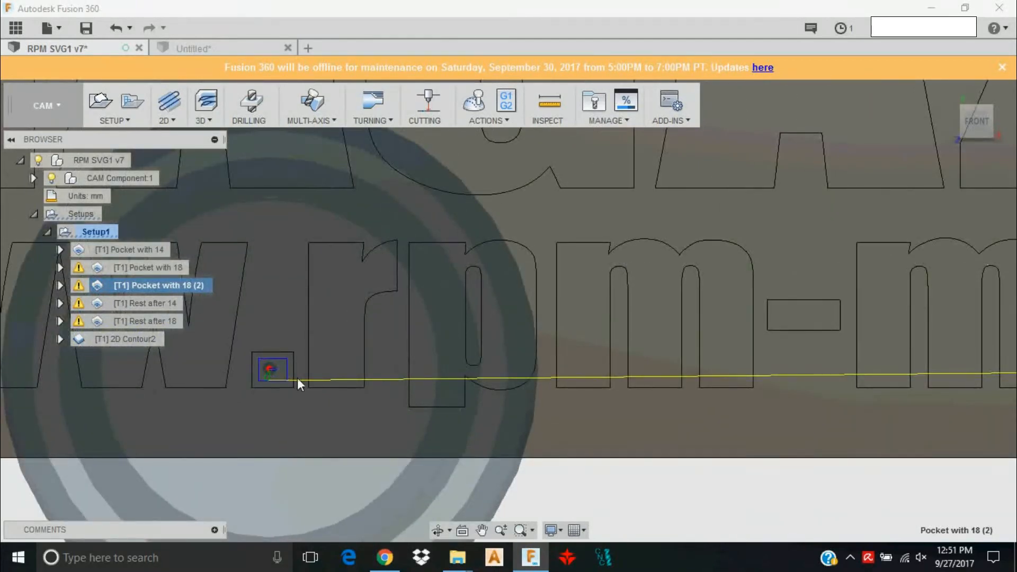
scroll(297, 377, "down", 3)
left_click(162, 269)
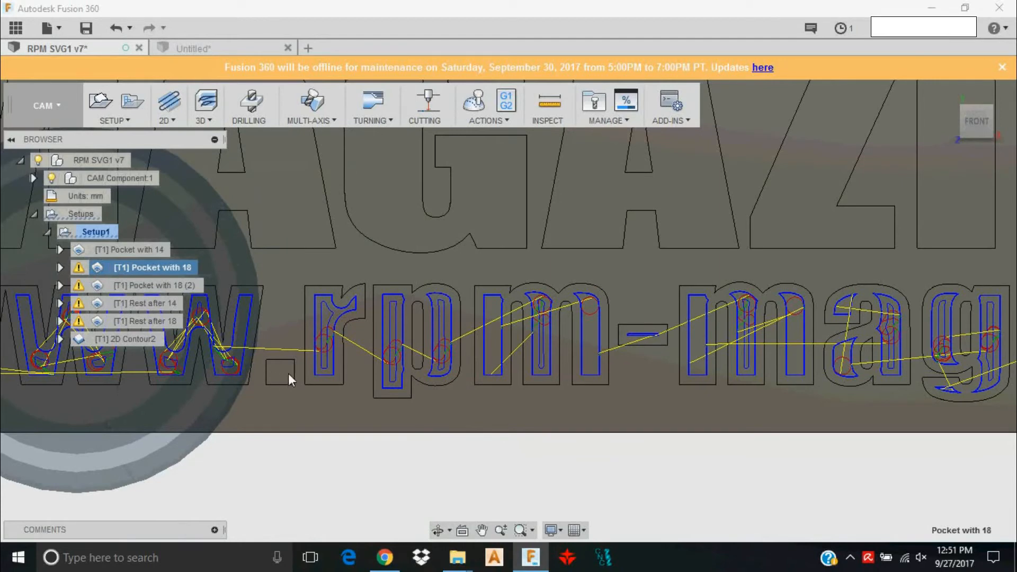
scroll(288, 379, "down", 2)
scroll(361, 389, "down", 1)
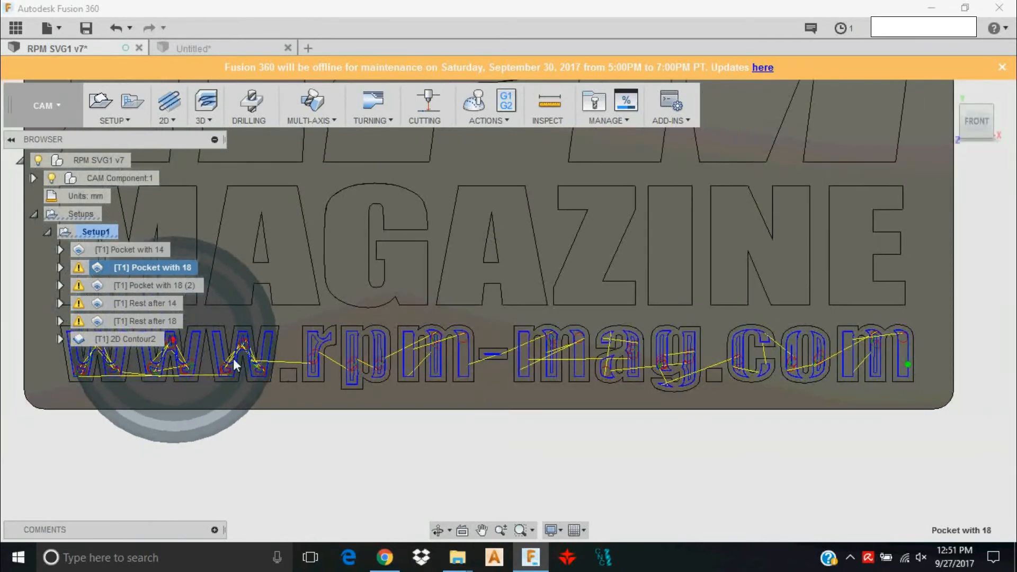
- Examine the toolpath of Pocket with 18 (2) up close inside the first dot of the web address
left_click(169, 286)
scroll(284, 388, "up", 3)
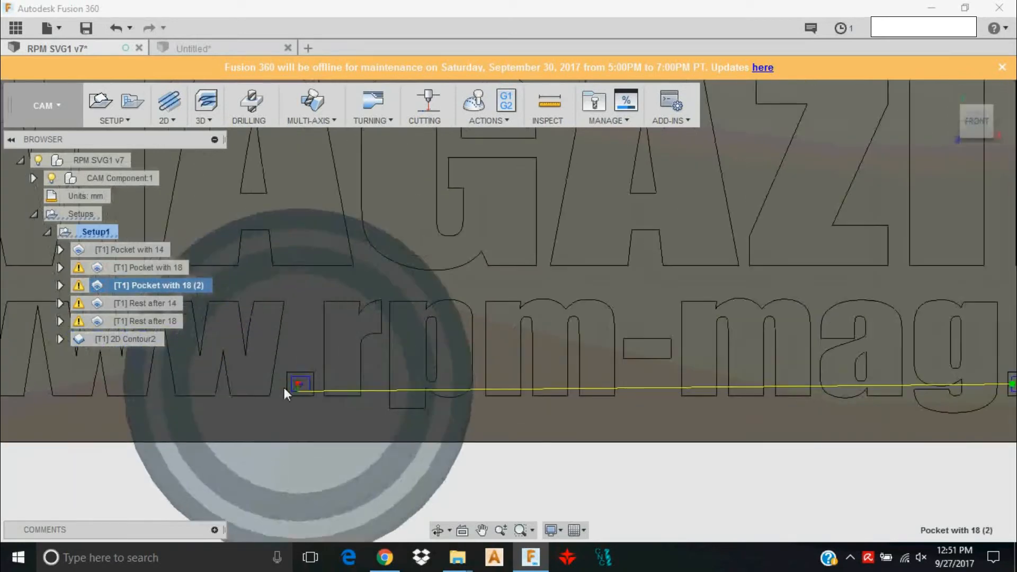
scroll(284, 388, "up", 2)
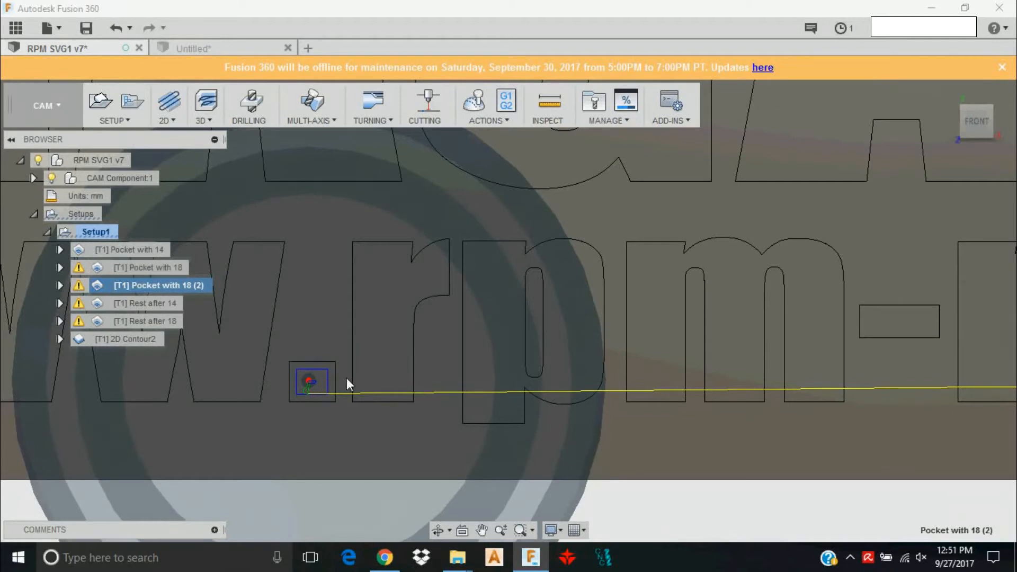
scroll(345, 382, "up", 2)
scroll(576, 303, "down", 2)
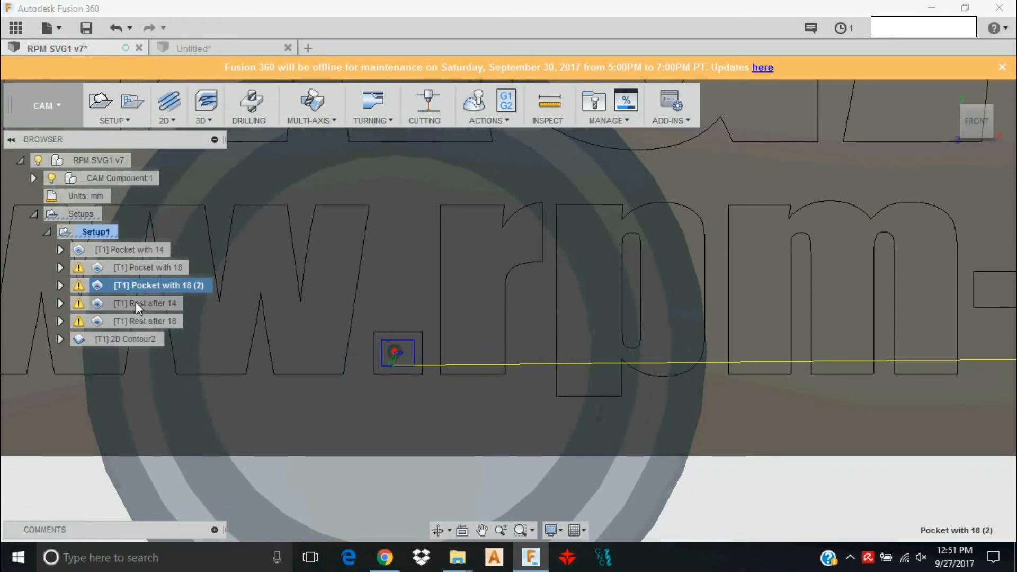
scroll(418, 366, "up", 2)
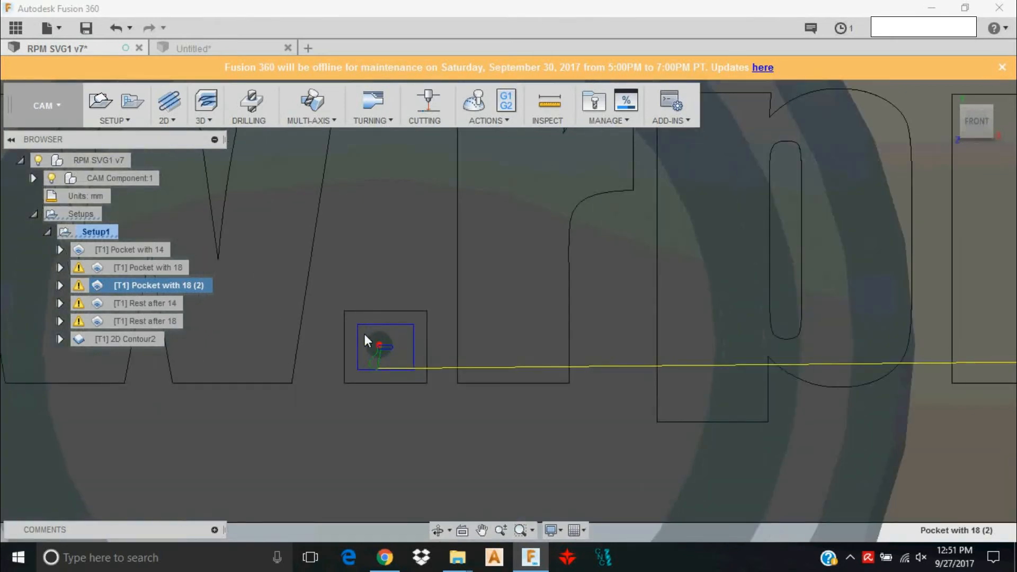
scroll(436, 354, "down", 2)
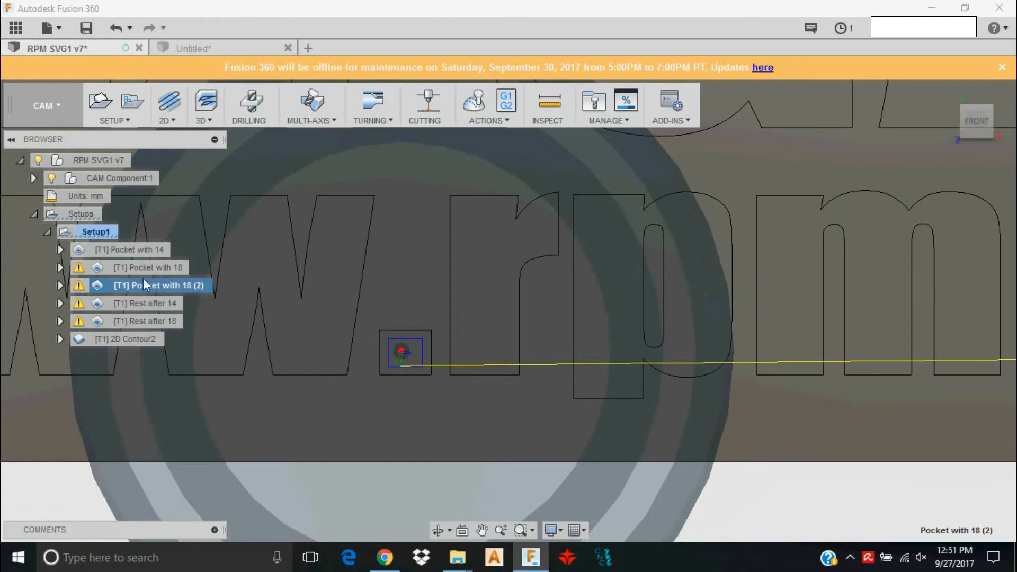
scroll(440, 362, "up", 2)
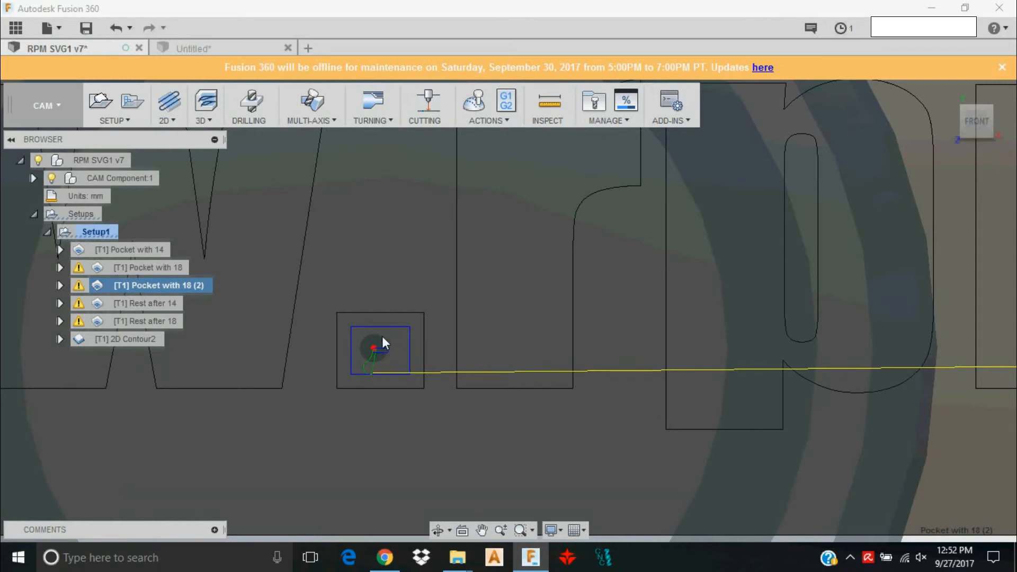
scroll(376, 371, "down", 6)
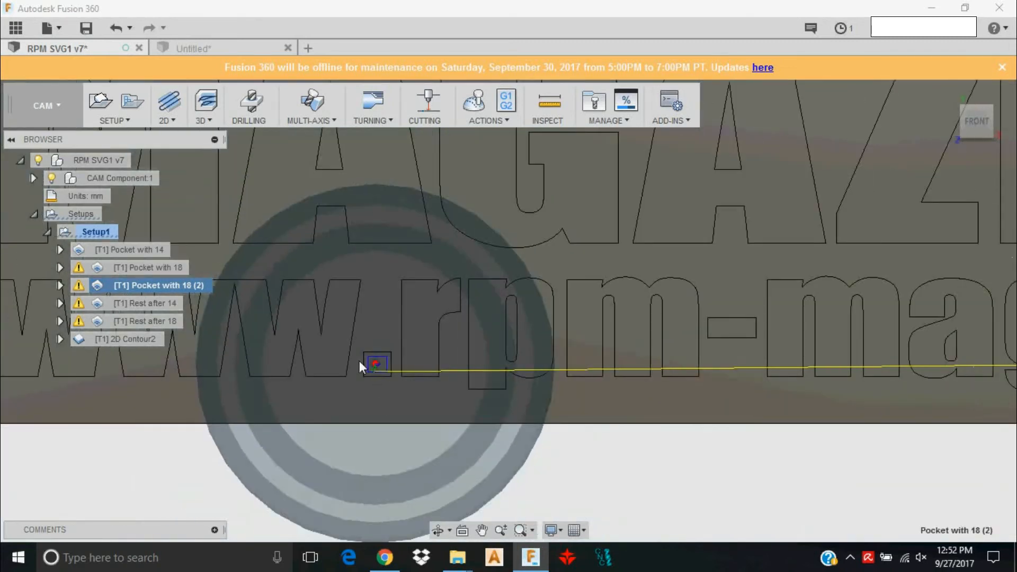
- Display the Rest after 14 toolpath across the RPM MAGAZINE letters and open that operation for editing
left_click(163, 301)
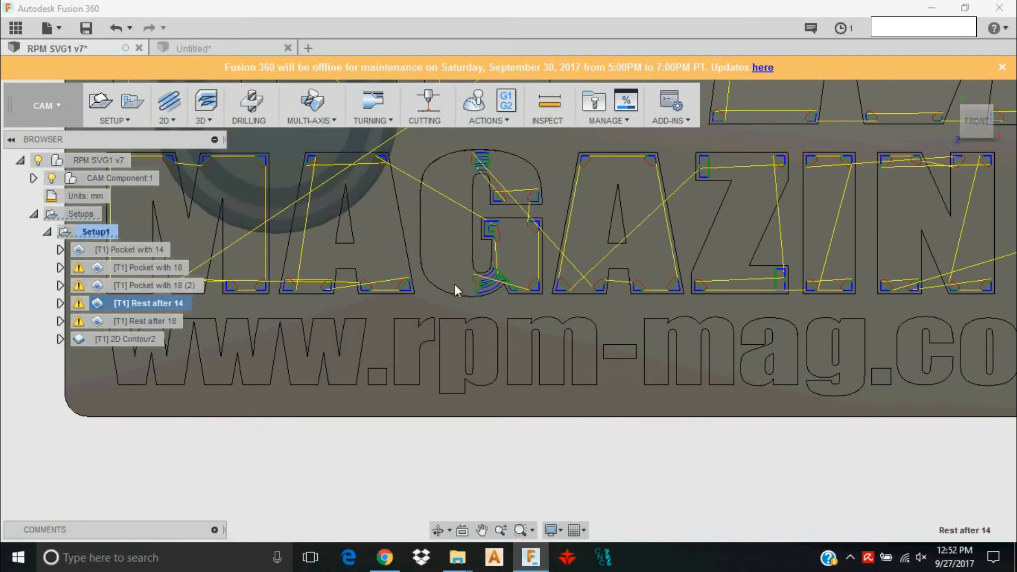
mouse_move(539, 287)
middle_mouse_down()
mouse_move(509, 412)
mouse_move(477, 418)
mouse_move(454, 396)
mouse_move(462, 430)
middle_mouse_up()
right_click(160, 300)
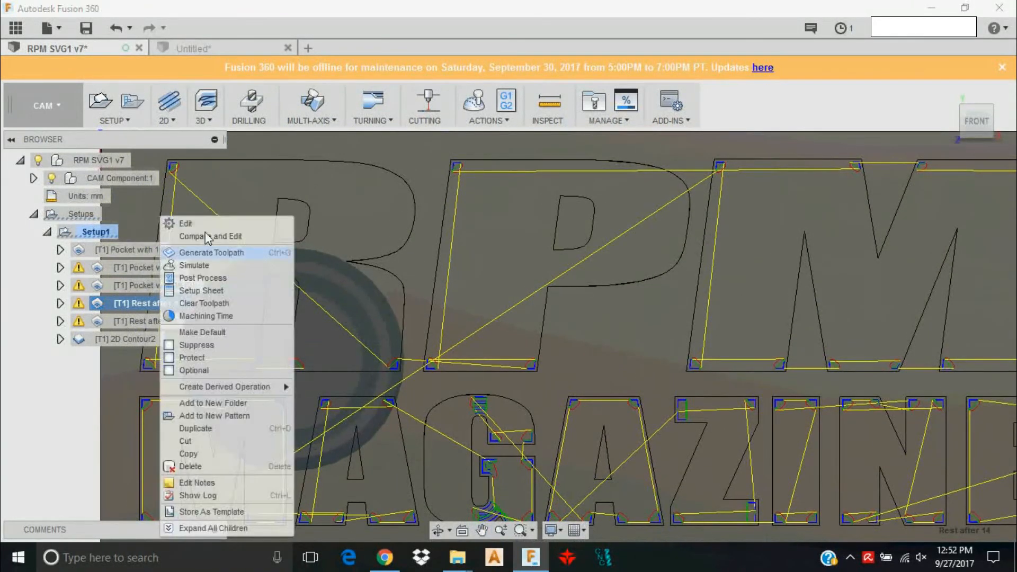
left_click(208, 227)
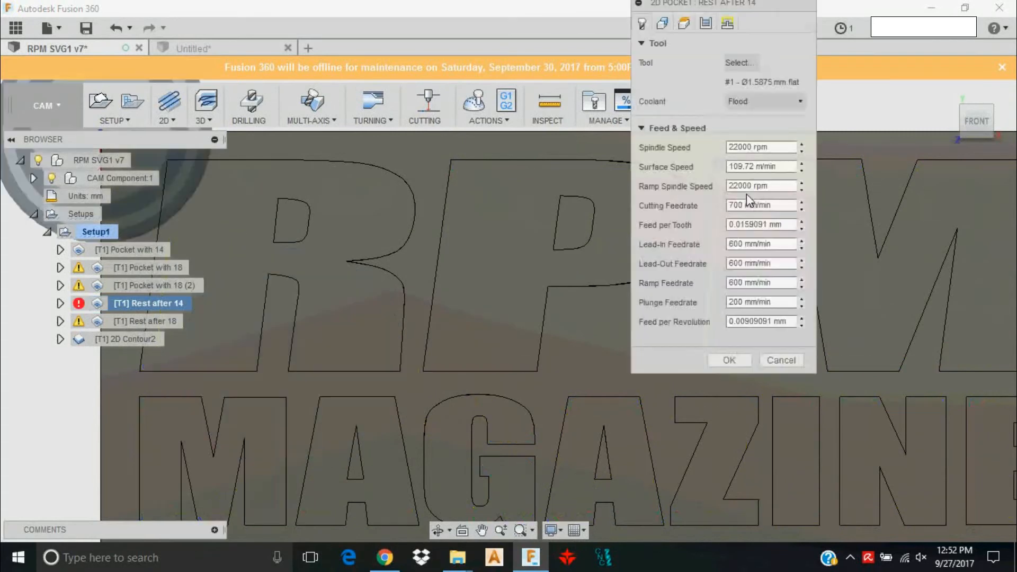
- Review the tool, pocket selections and rest machining geometry of Rest after 14 against the large letters
left_click(663, 22)
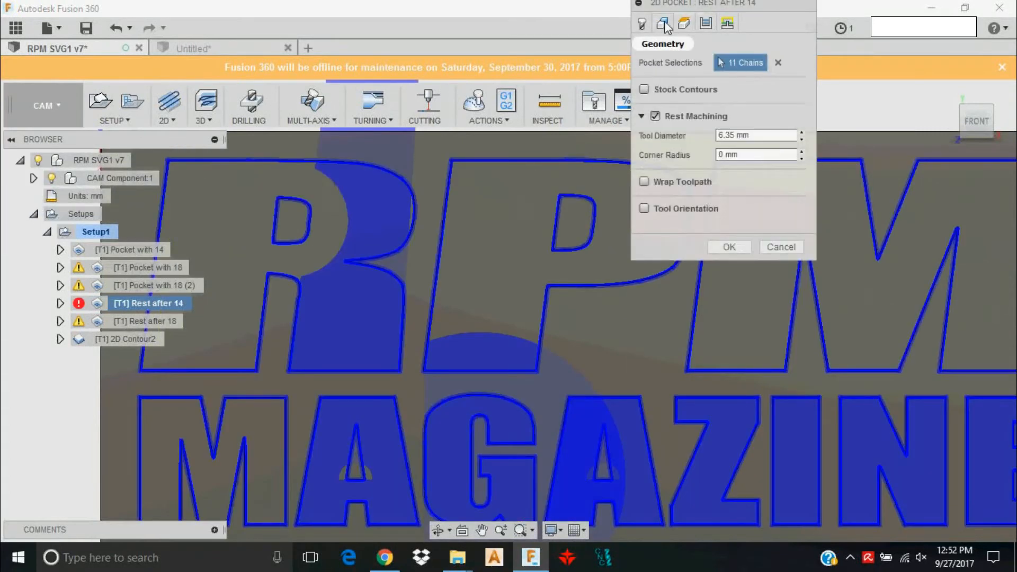
left_click(640, 23)
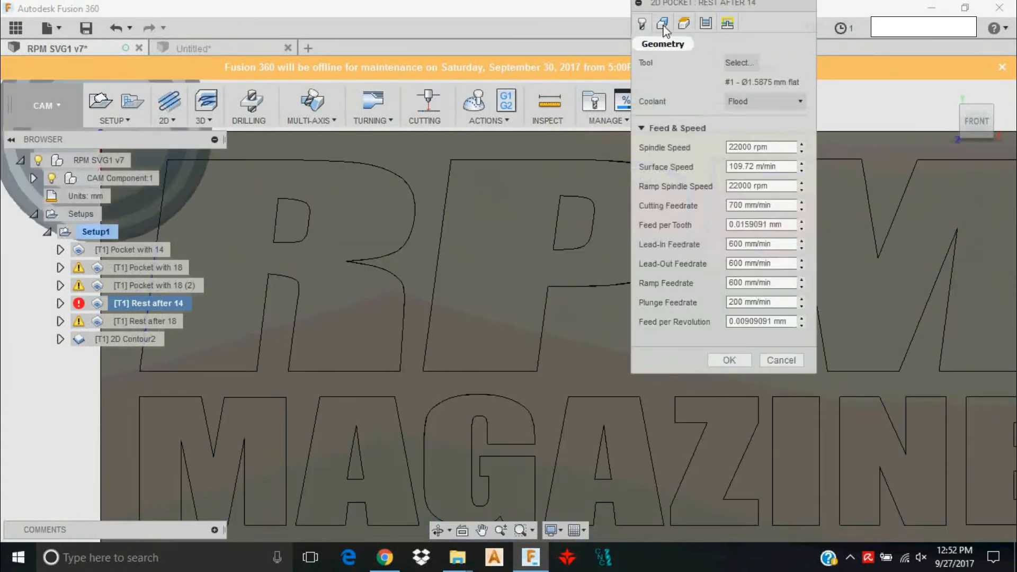
left_click(662, 26)
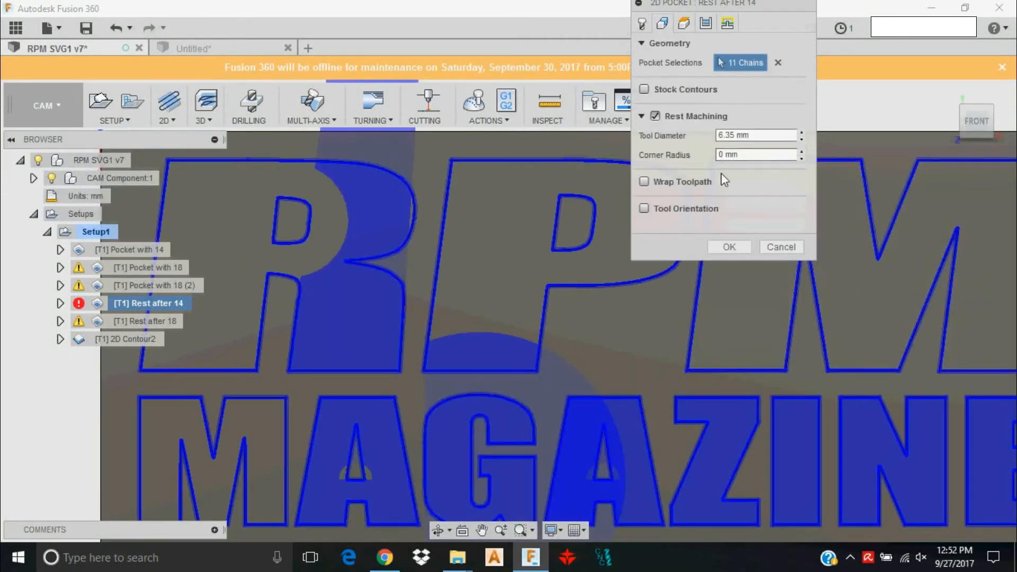
scroll(598, 198, "up", 5)
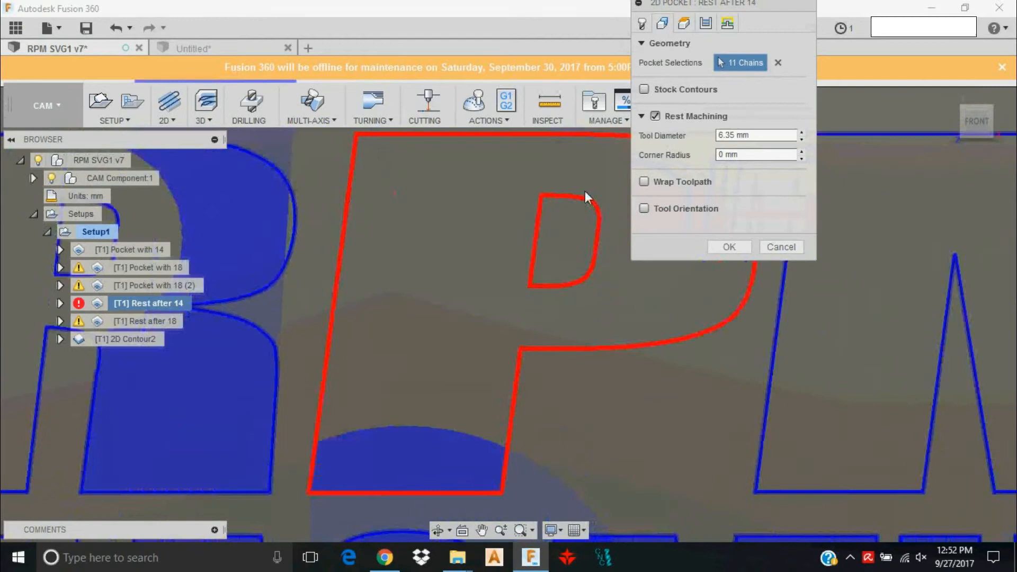
- Toggle Rest Machining off and back on, and examine its tool diameter setting against the RPM letters
left_click(644, 116)
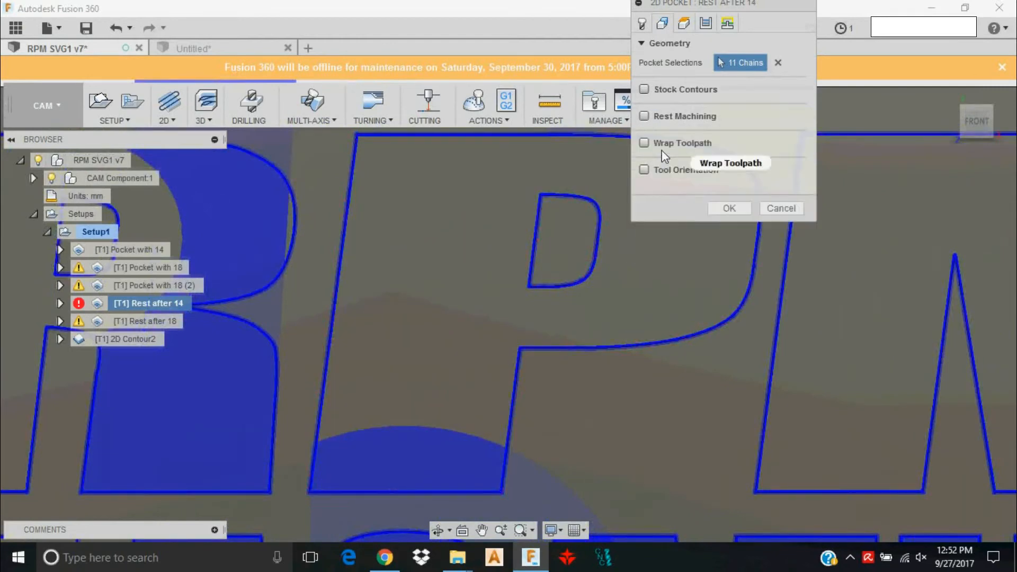
left_click(644, 117)
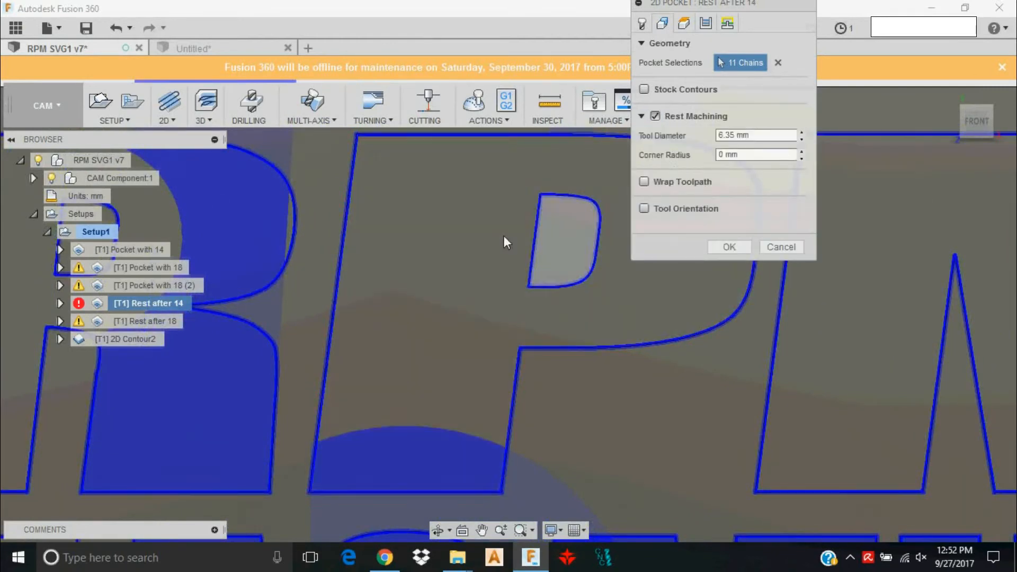
scroll(497, 234, "down", 5)
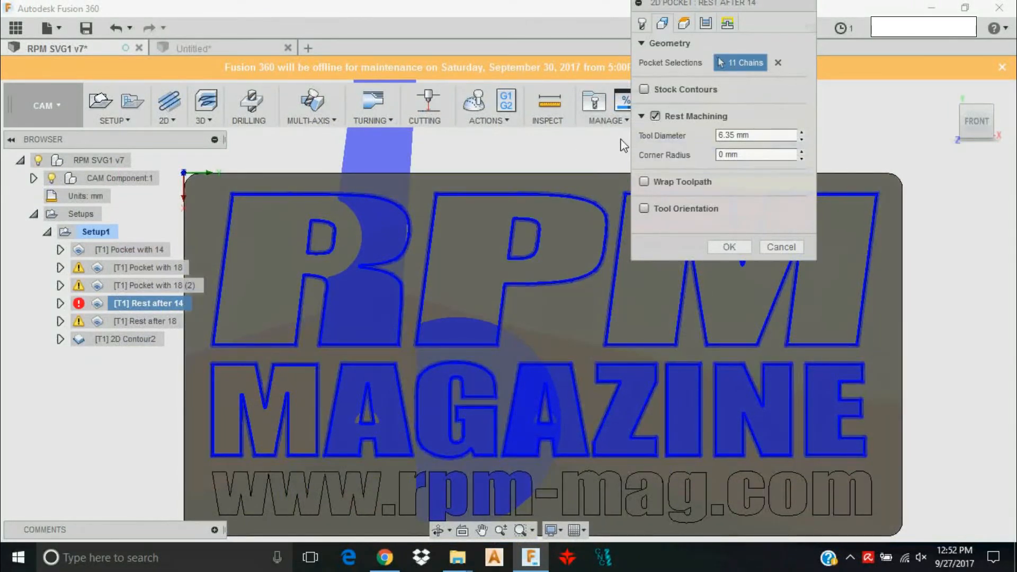
scroll(503, 231, "up", 2)
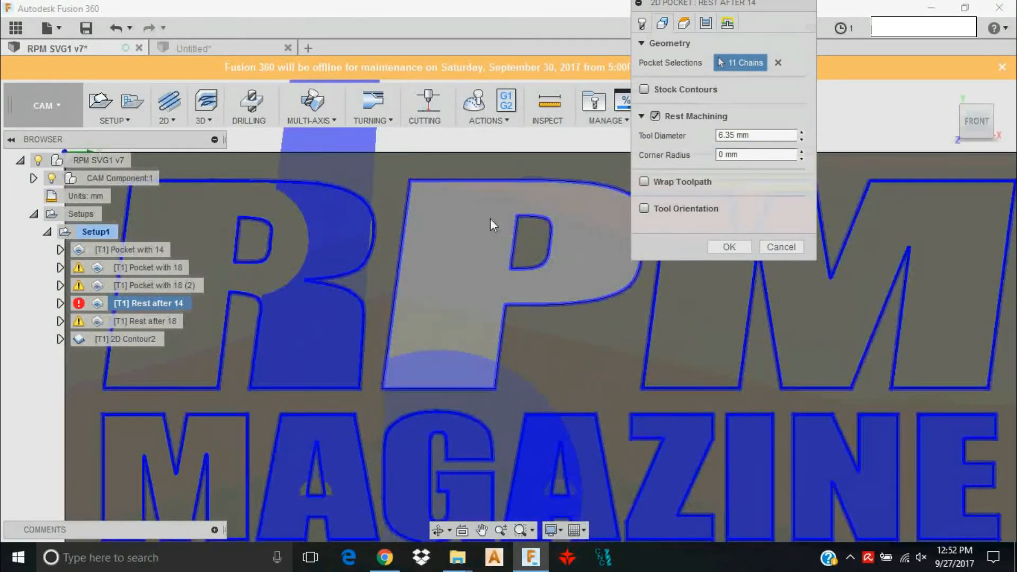
scroll(476, 212, "up", 3)
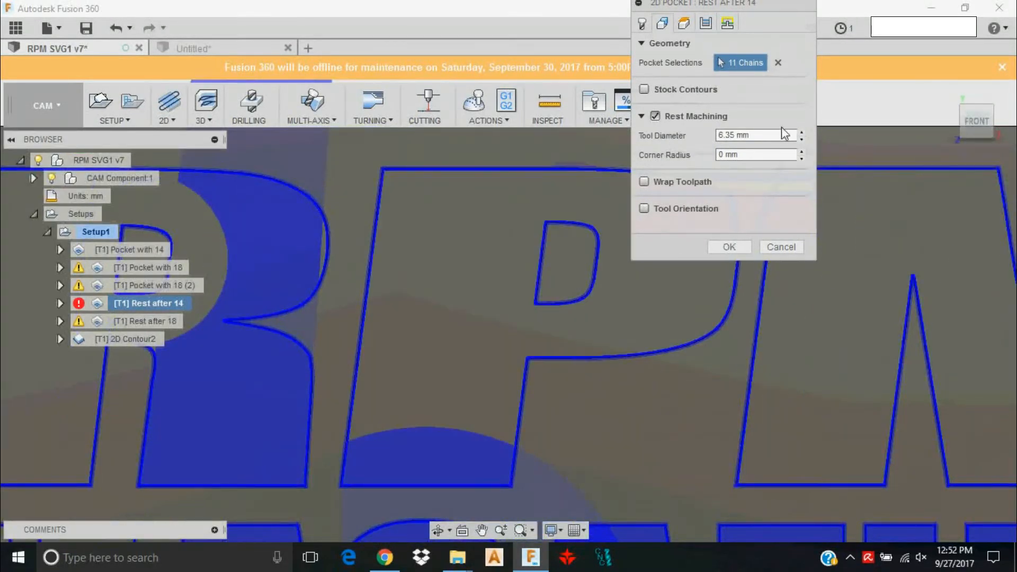
left_click_drag(737, 136, 703, 144)
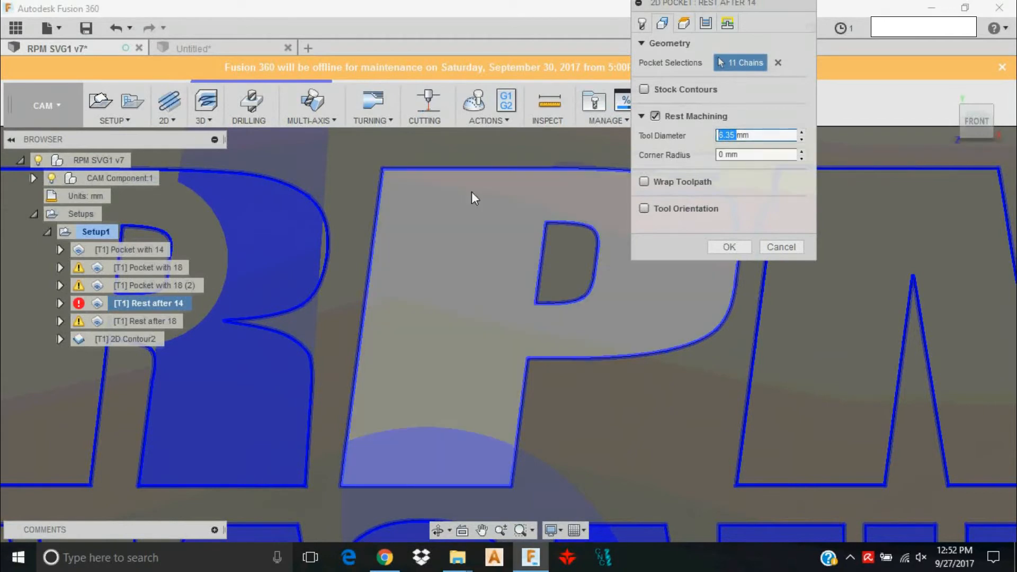
scroll(466, 262, "down", 4)
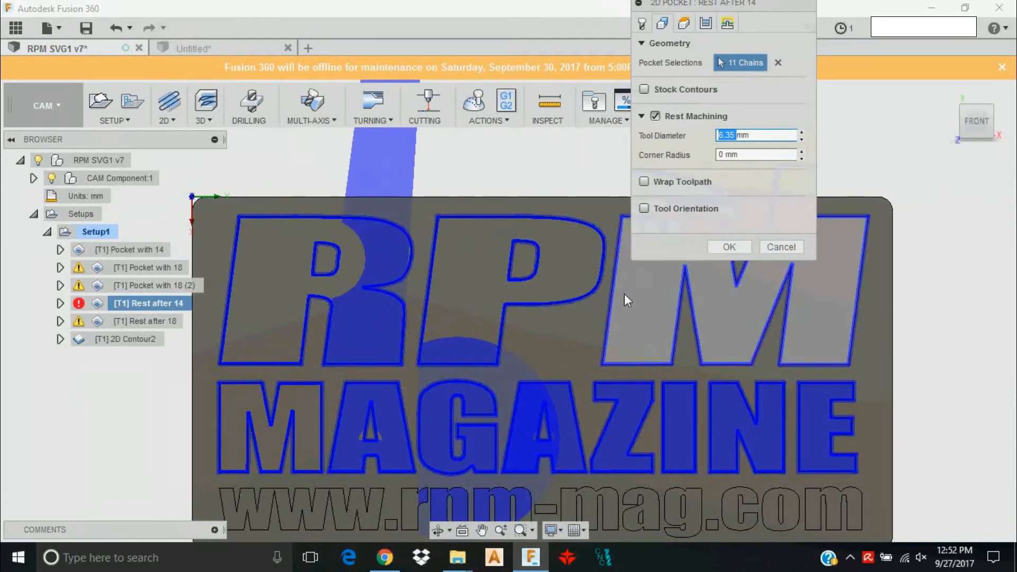
scroll(623, 294, "up", 3)
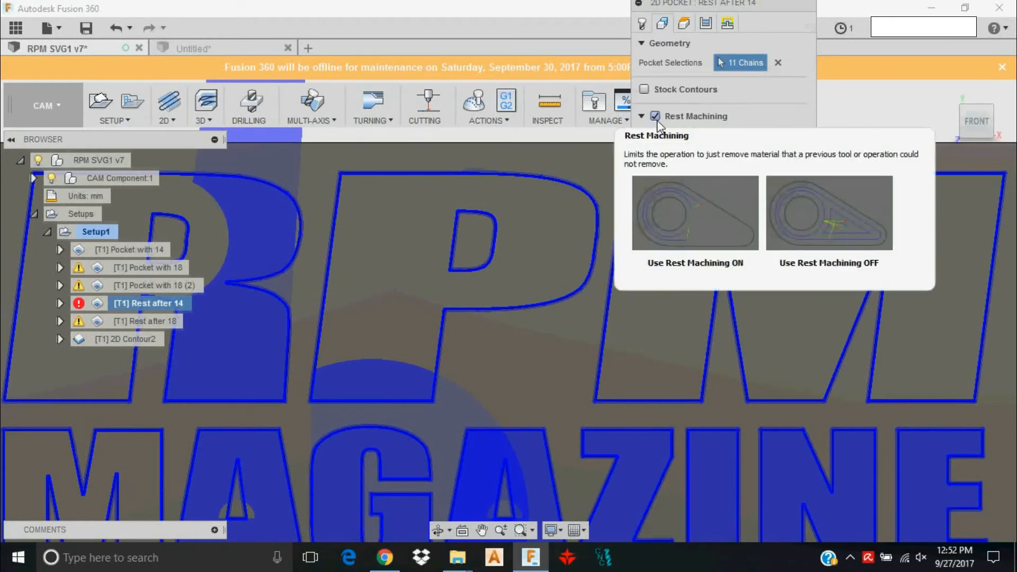
- Set the coolant of Rest after 14 to Disabled and review its tool against the letters
left_click(643, 23)
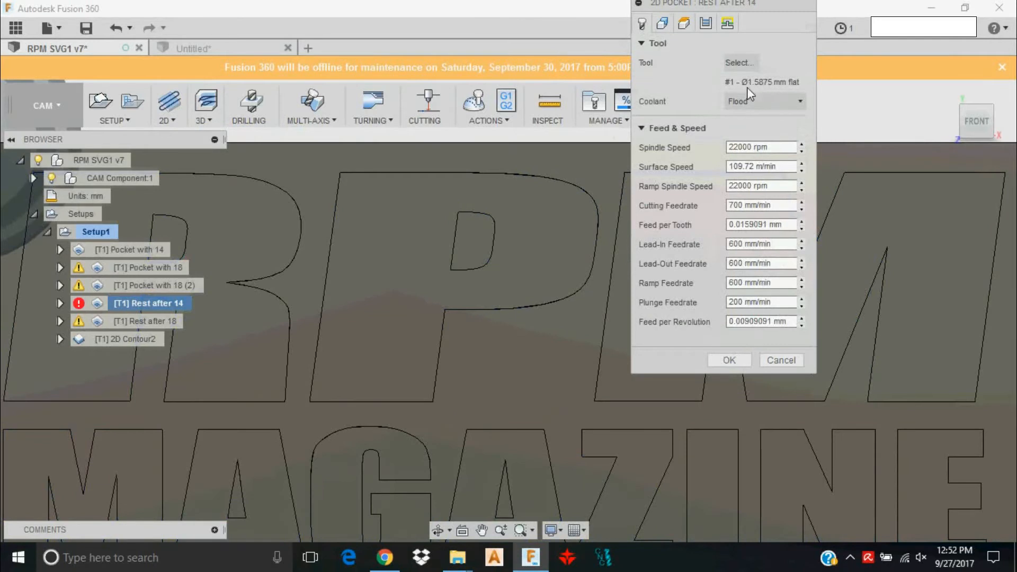
left_click(751, 100)
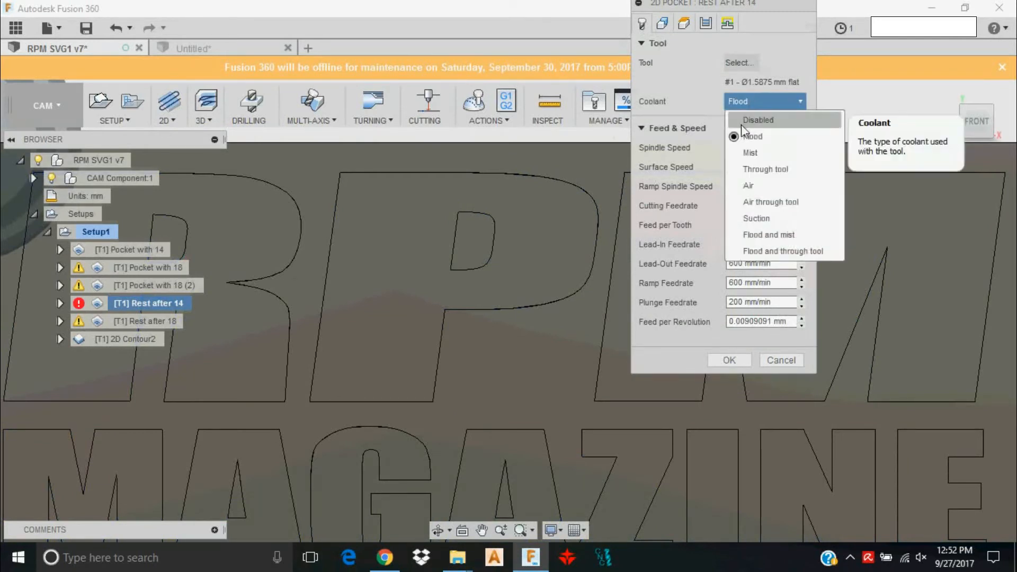
left_click(743, 121)
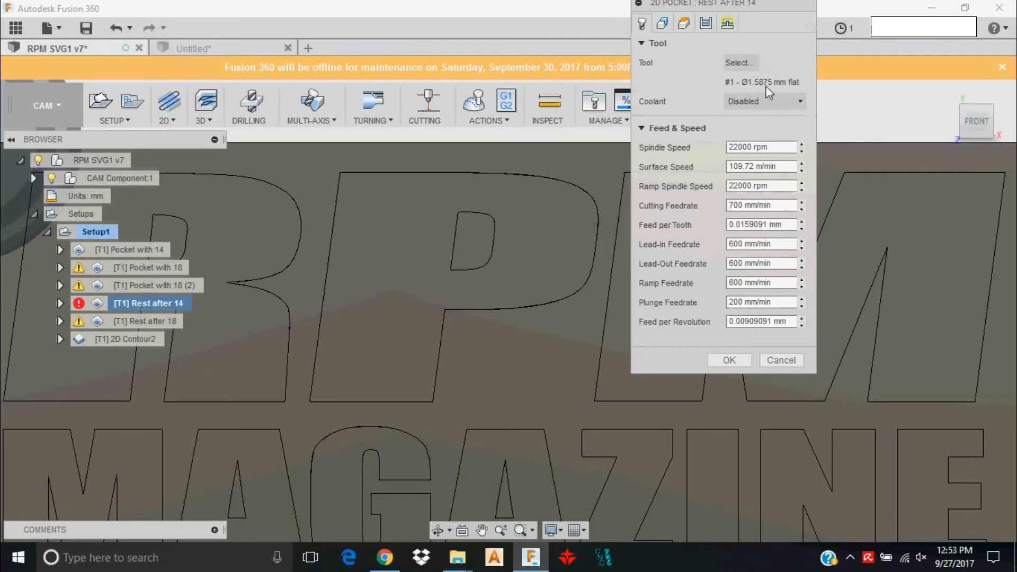
scroll(567, 264, "down", 2)
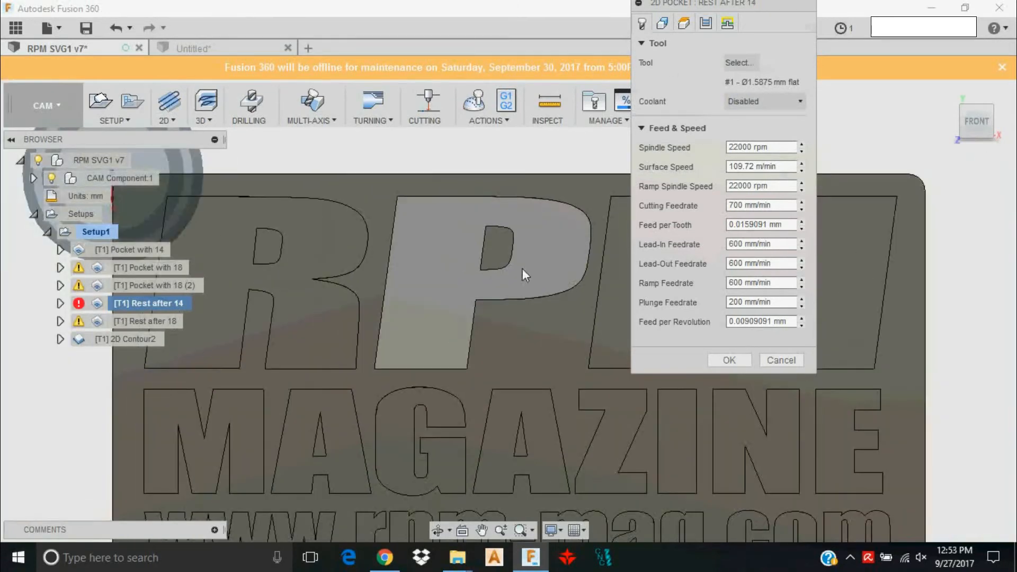
- Check the pocket selections and rest machining geometry of Rest after 14, and accept the operation to regenerate its toolpath
middle_click_drag(522, 268, 587, 212)
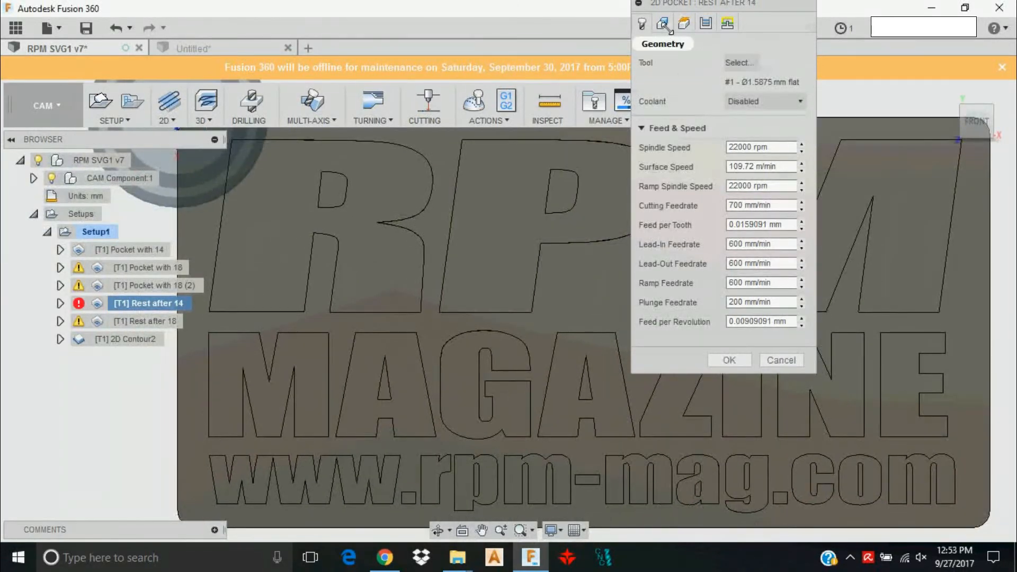
left_click(663, 24)
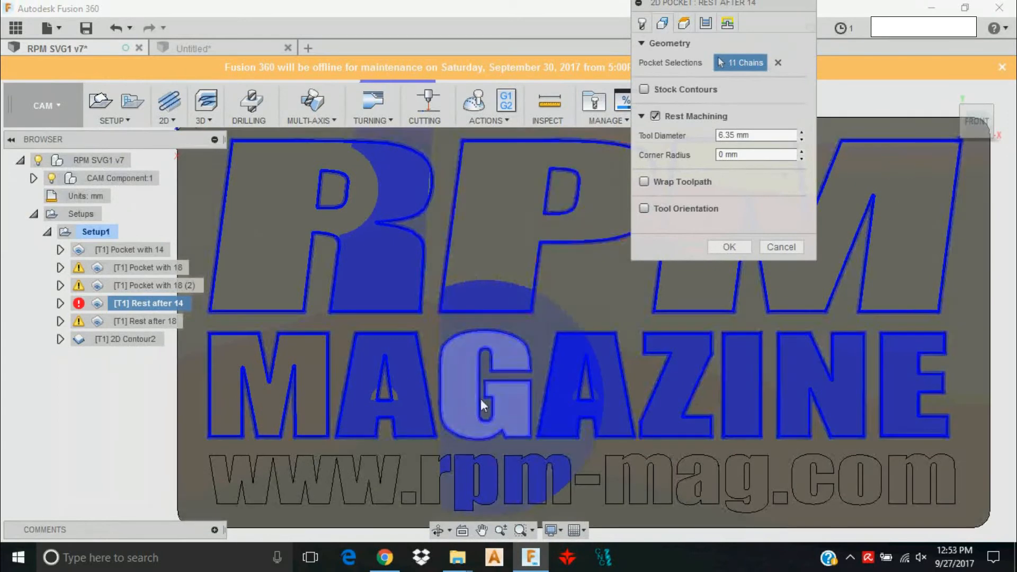
left_click(733, 247)
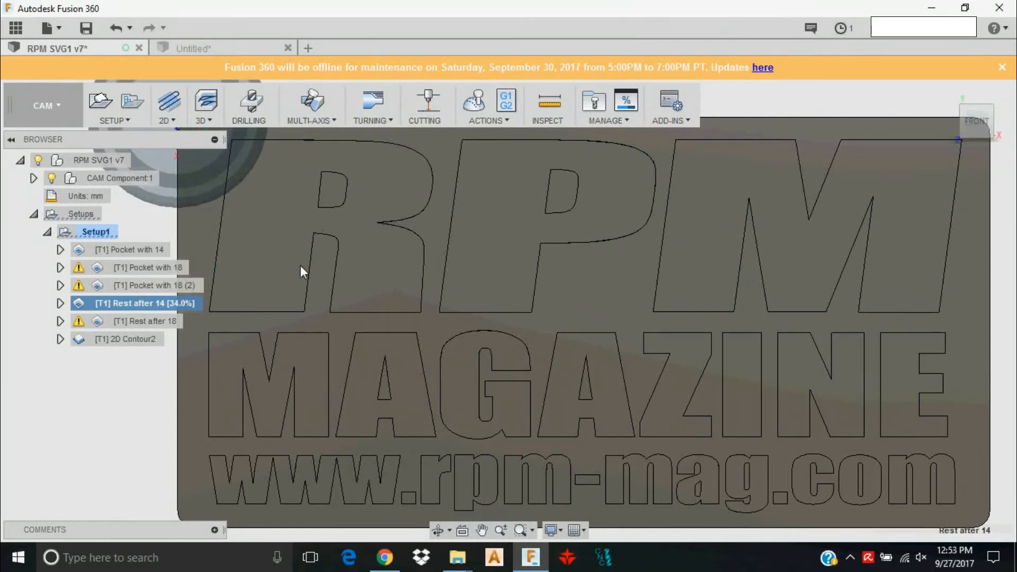
- Compare the Rest after 14 and Pocket with 14 toolpaths in the lower corners of the large R and P
scroll(308, 261, "up", 3)
scroll(308, 260, "down", 4)
scroll(390, 321, "up", 3)
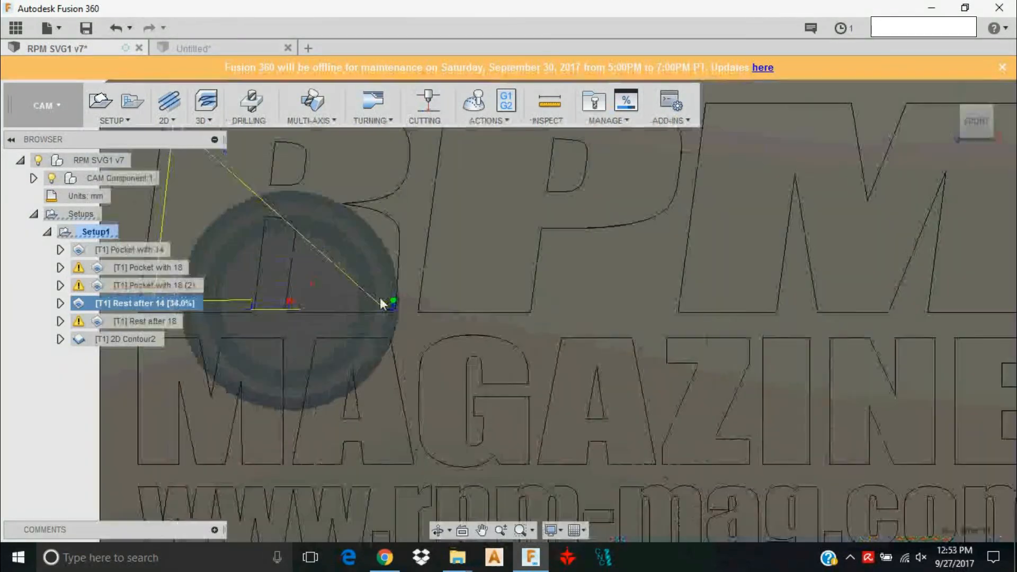
scroll(381, 301, "up", 5)
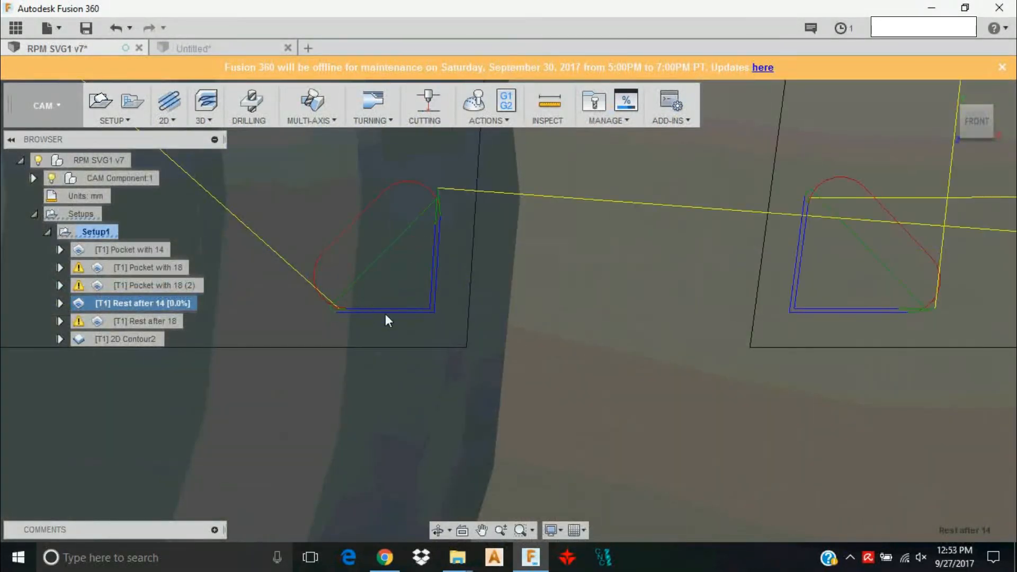
left_click(138, 253)
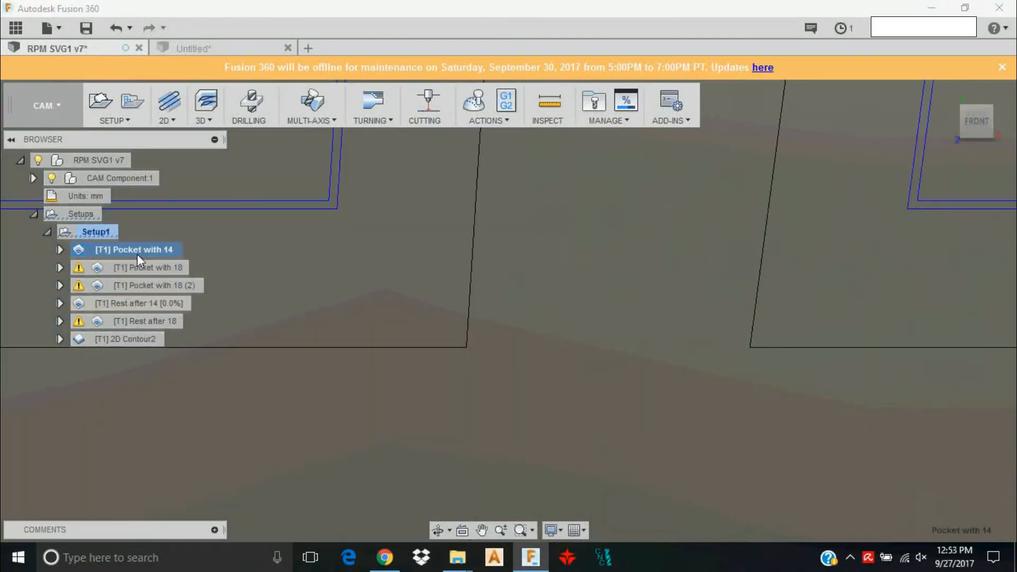
scroll(356, 287, "down", 5)
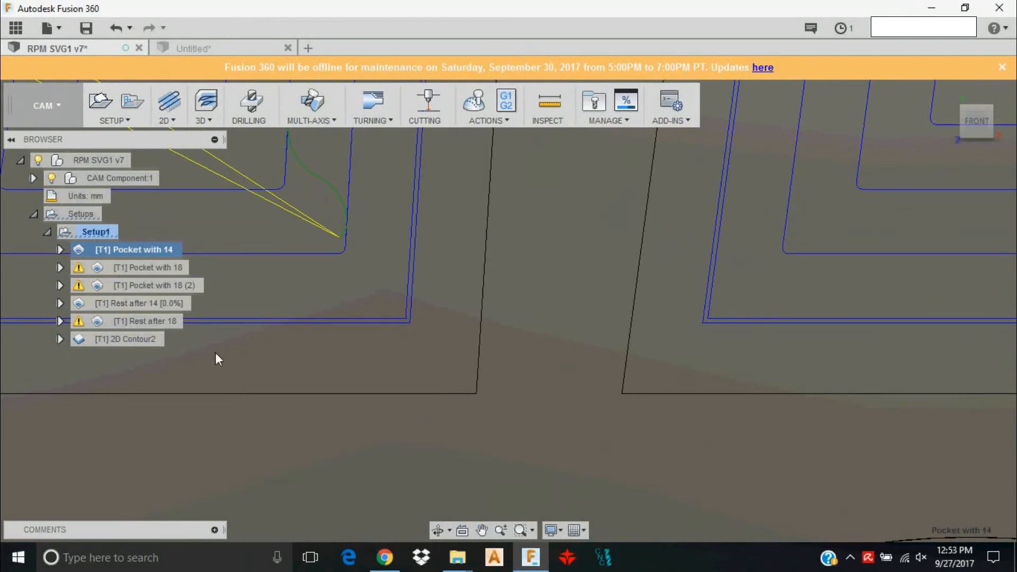
left_click(142, 303)
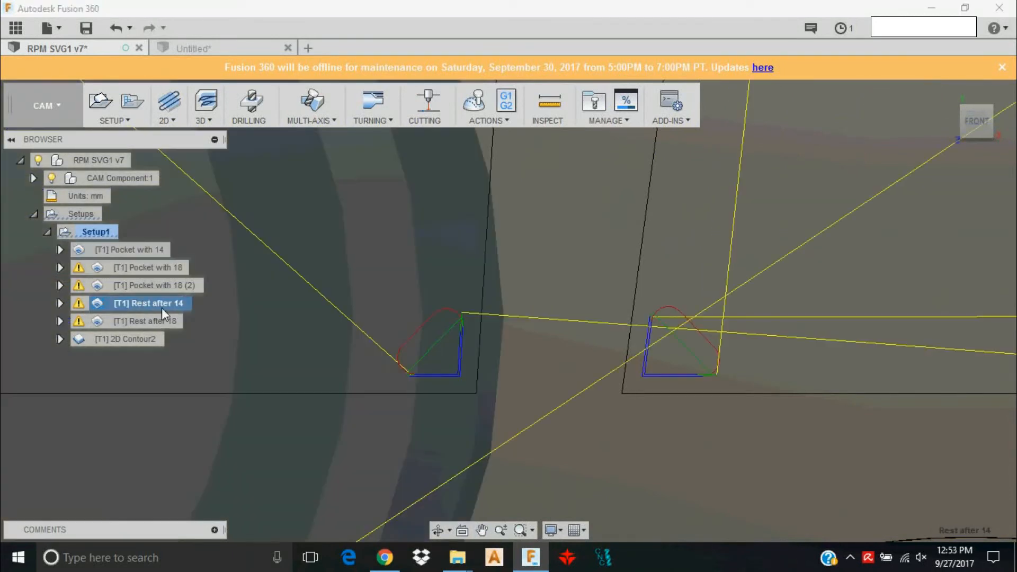
scroll(439, 370, "down", 3)
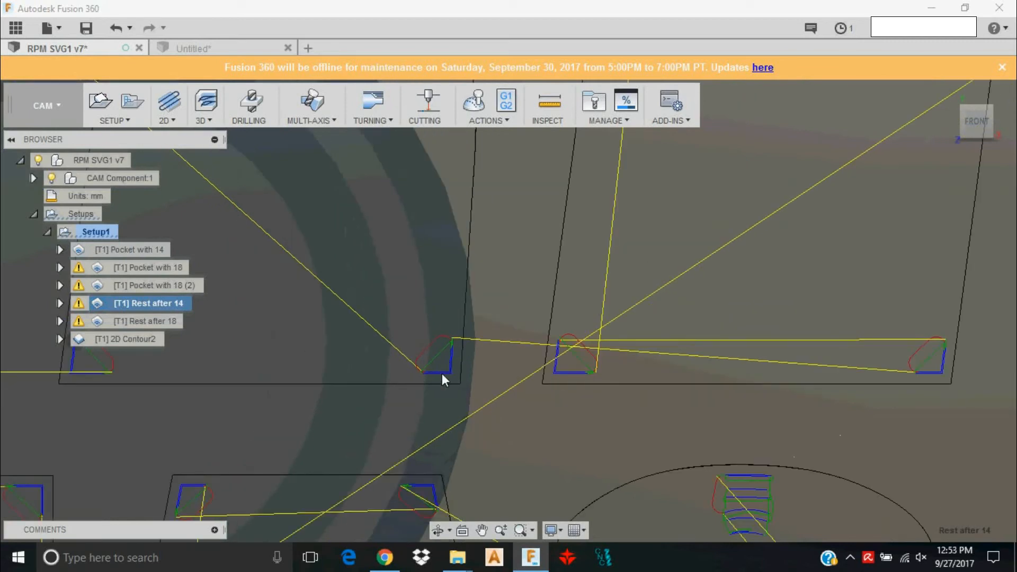
scroll(440, 369, "down", 5)
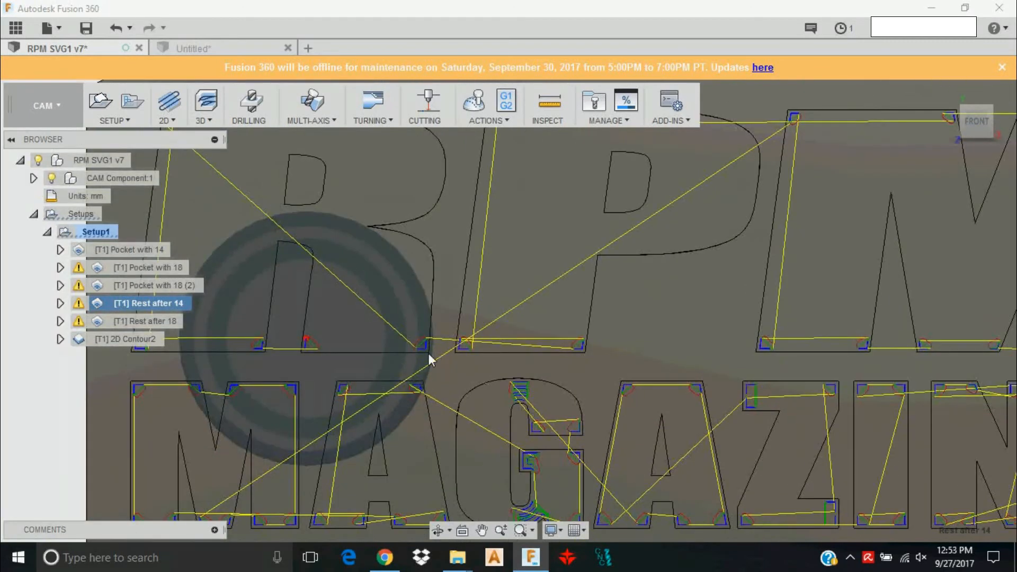
- Examine the upper curve of the G in MAGAZINE with the Rest after 14 toolpath and the Pocket with 14 toolpath
scroll(345, 295, "up", 5)
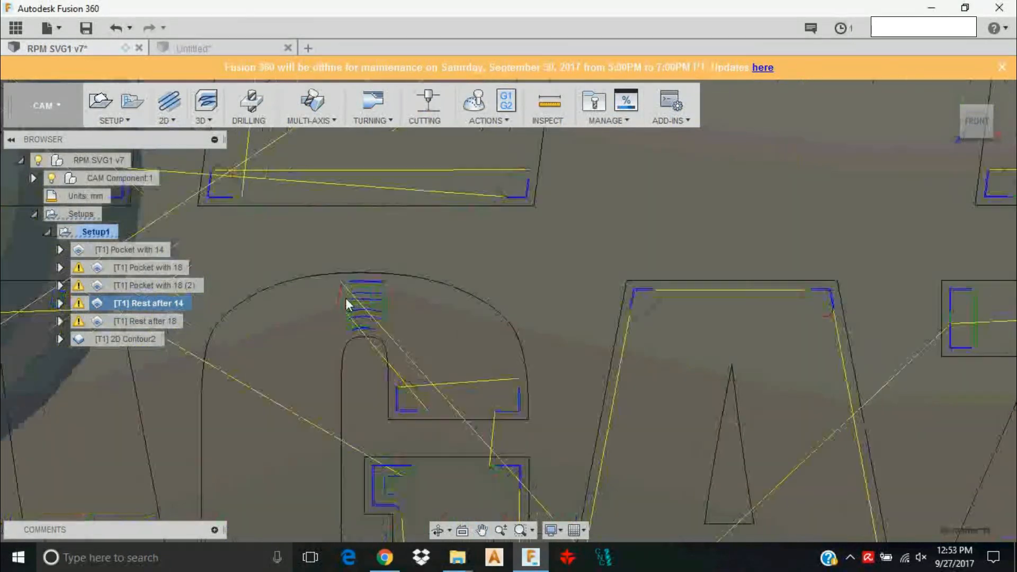
scroll(345, 300, "up", 2)
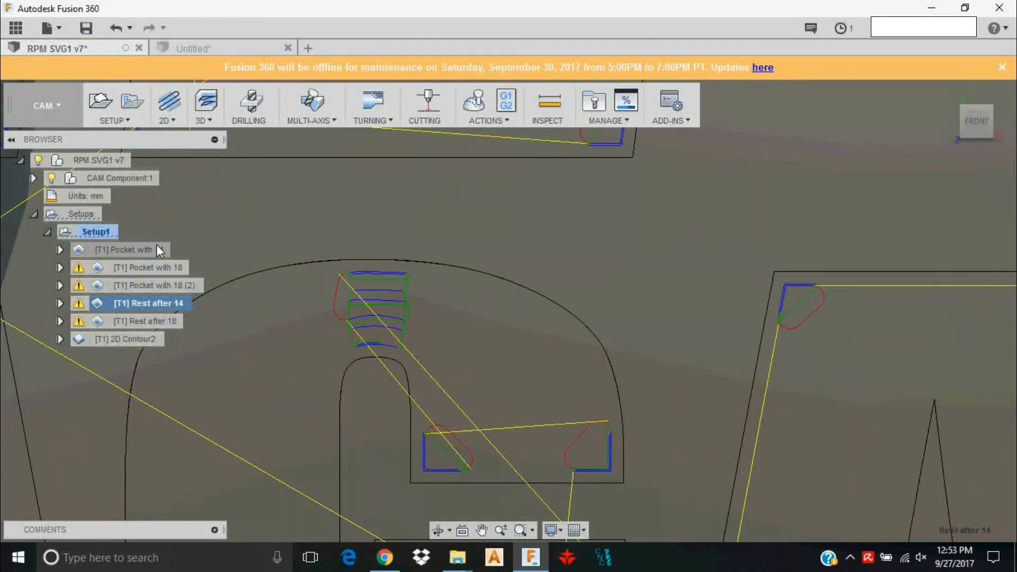
scroll(443, 336, "down", 6)
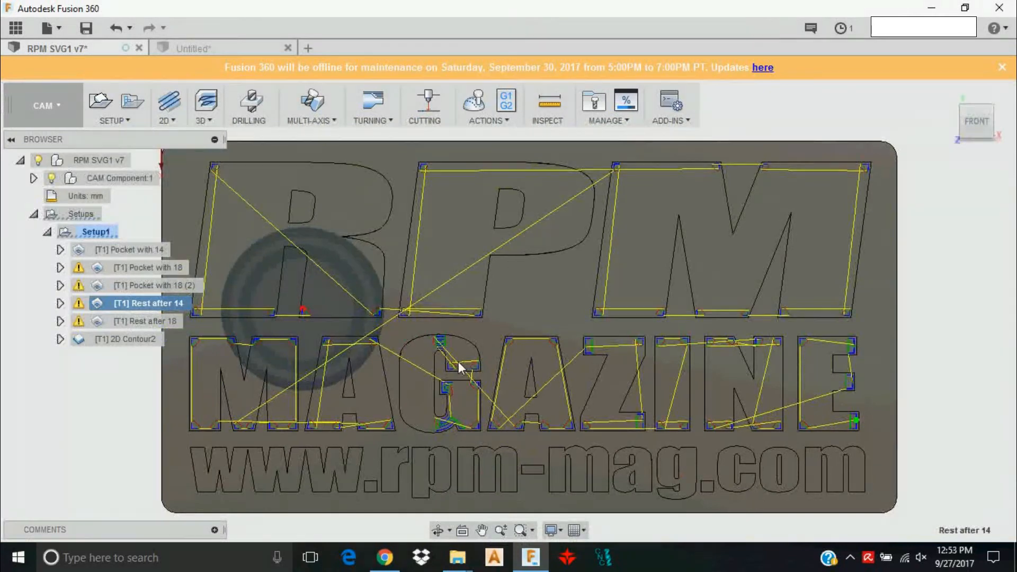
scroll(457, 358, "up", 4)
middle_click_drag(448, 354, 463, 311)
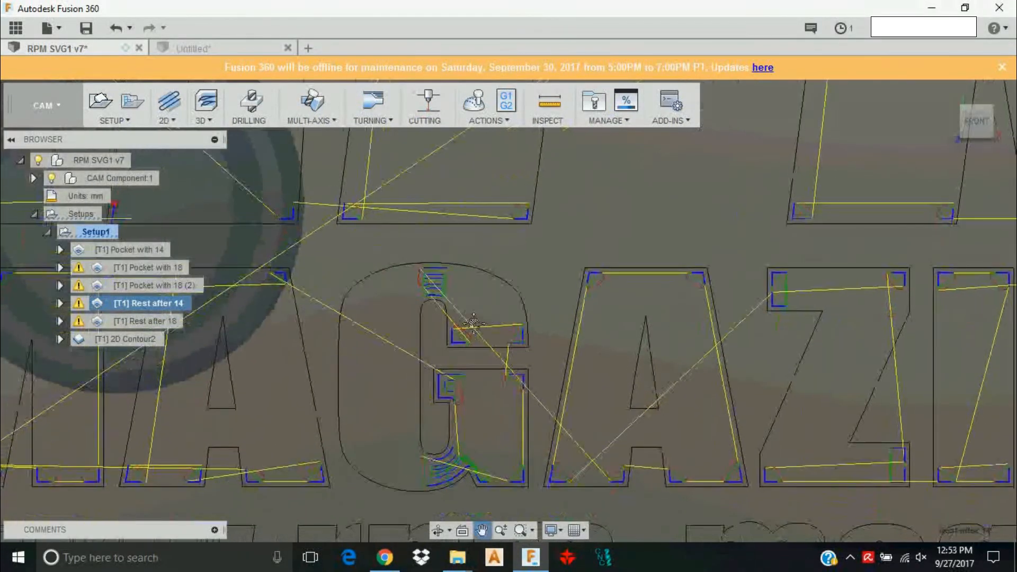
left_click(148, 250)
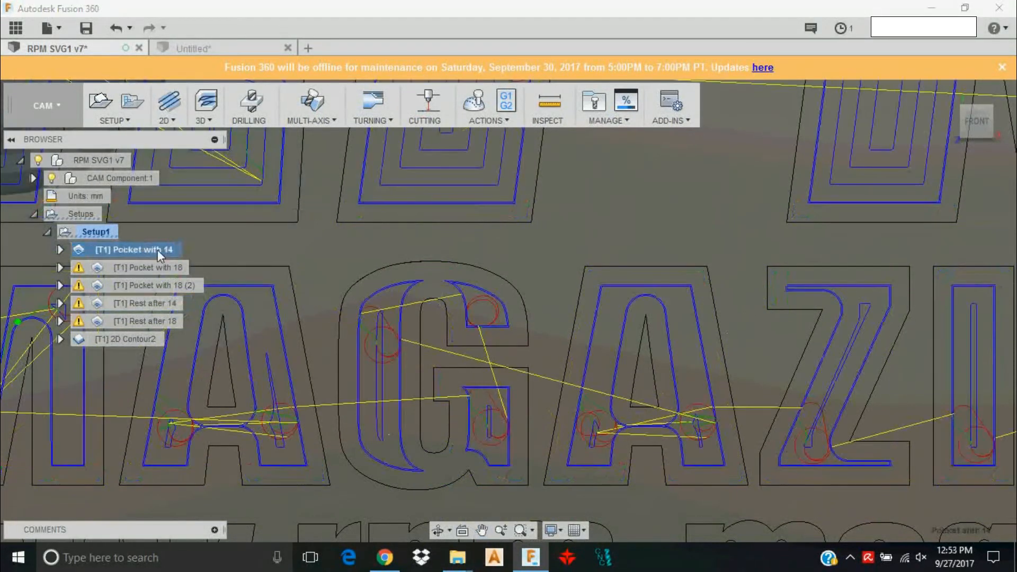
scroll(458, 286, "up", 5)
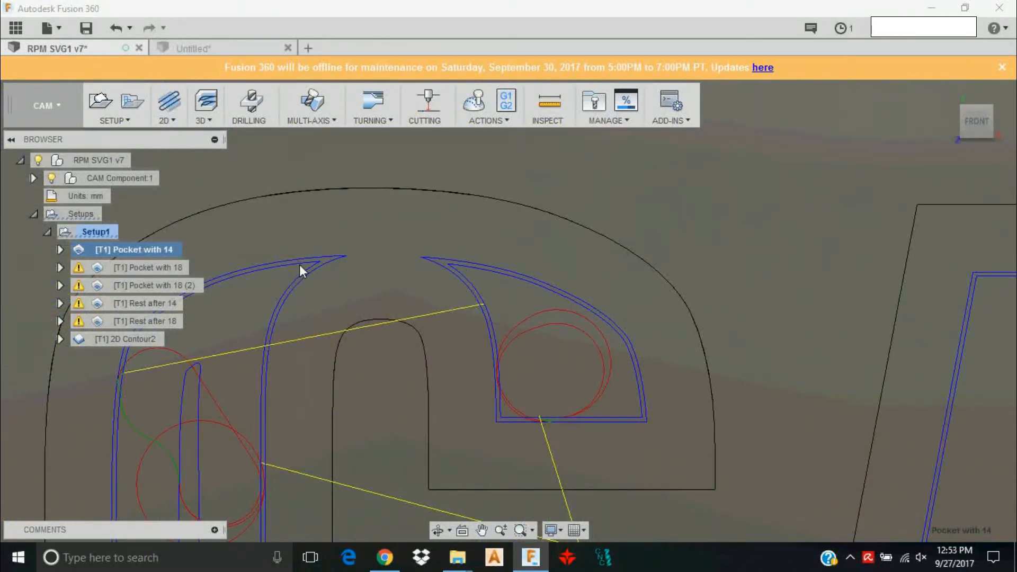
- Measure the gap between the inner and outer curves at the top of the G in MAGAZINE
left_click(548, 103)
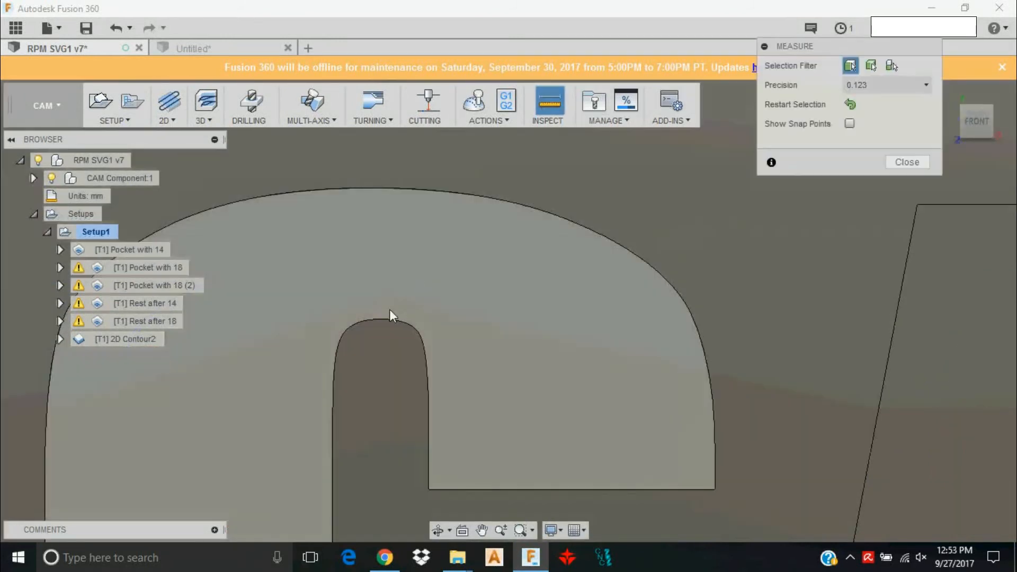
left_click(382, 318)
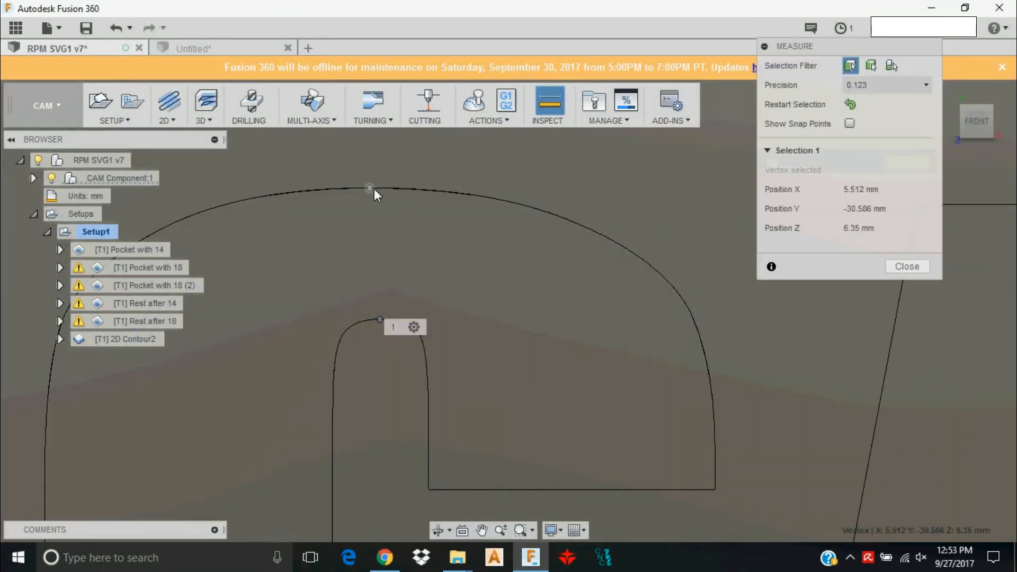
left_click(369, 189)
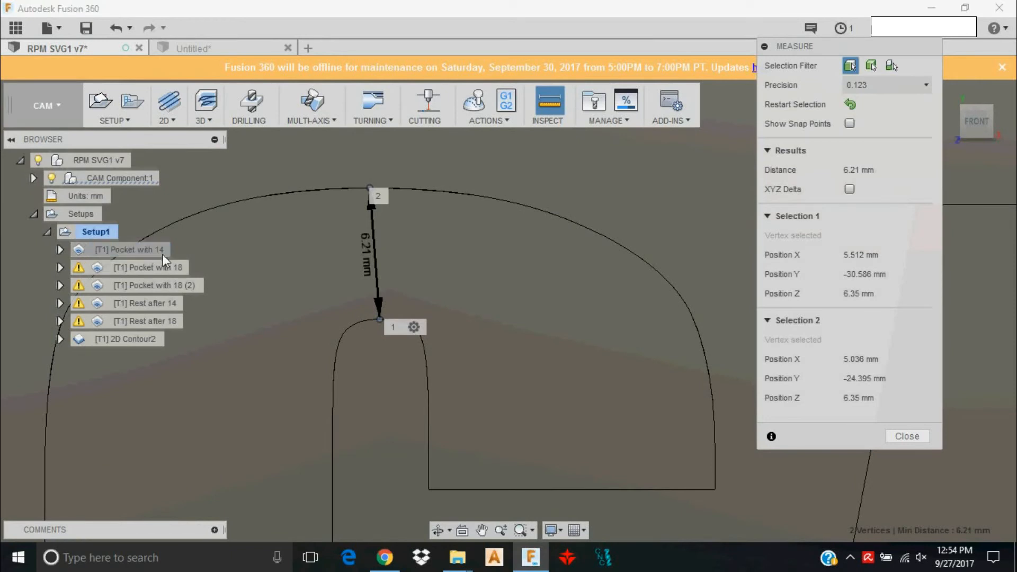
left_click(904, 435)
- Display Pocket with 14 and Rest after 14 in turn to compare the material each clears around the G
left_click(153, 250)
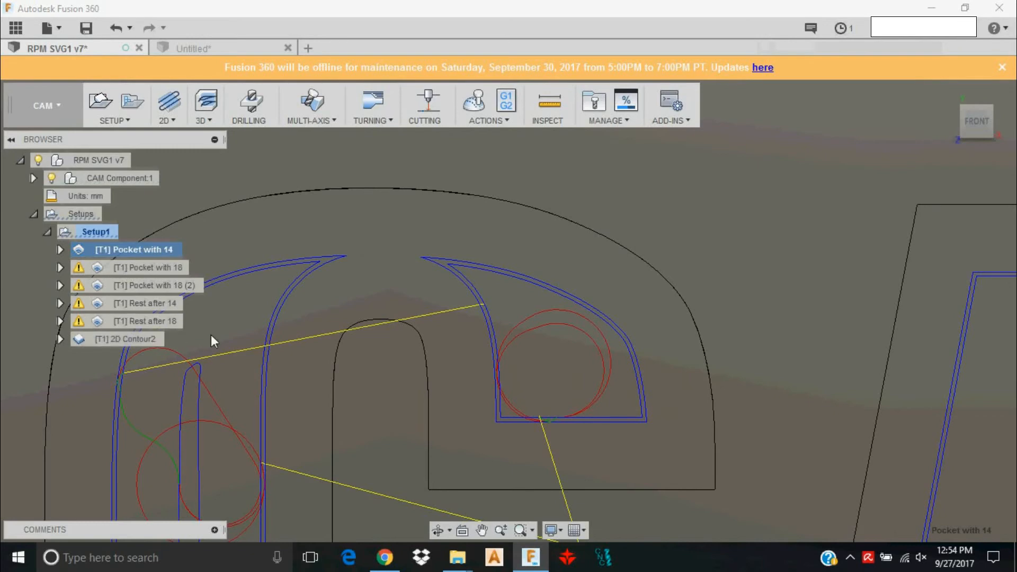
scroll(350, 300, "down", 4)
middle_click_drag(358, 278, 396, 277)
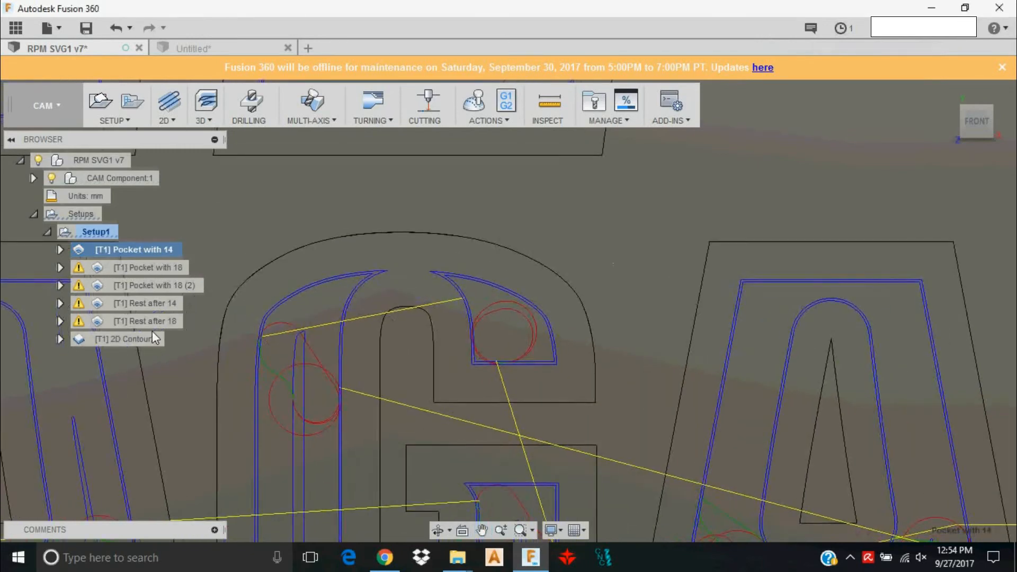
left_click(162, 307)
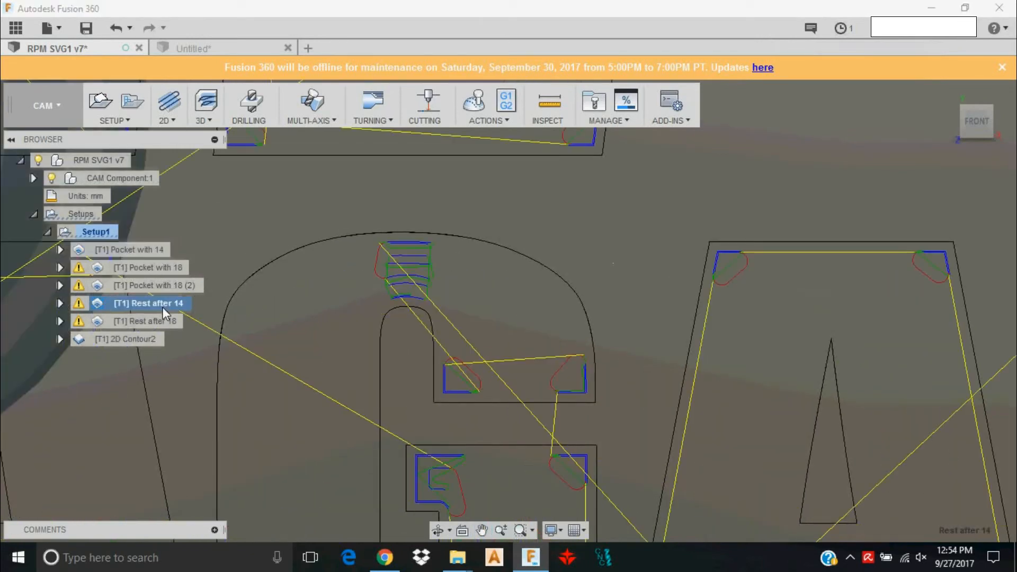
scroll(449, 290, "down", 5)
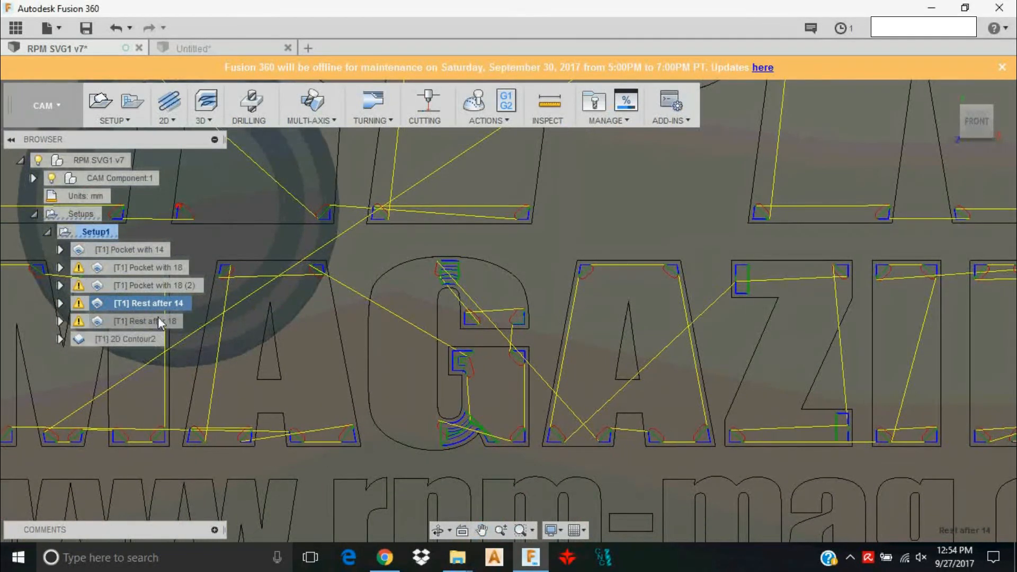
- Compare the Rest after 18 and Pocket with 18 toolpaths on the web address letters, focusing on the g and the dot
scroll(554, 313, "down", 4)
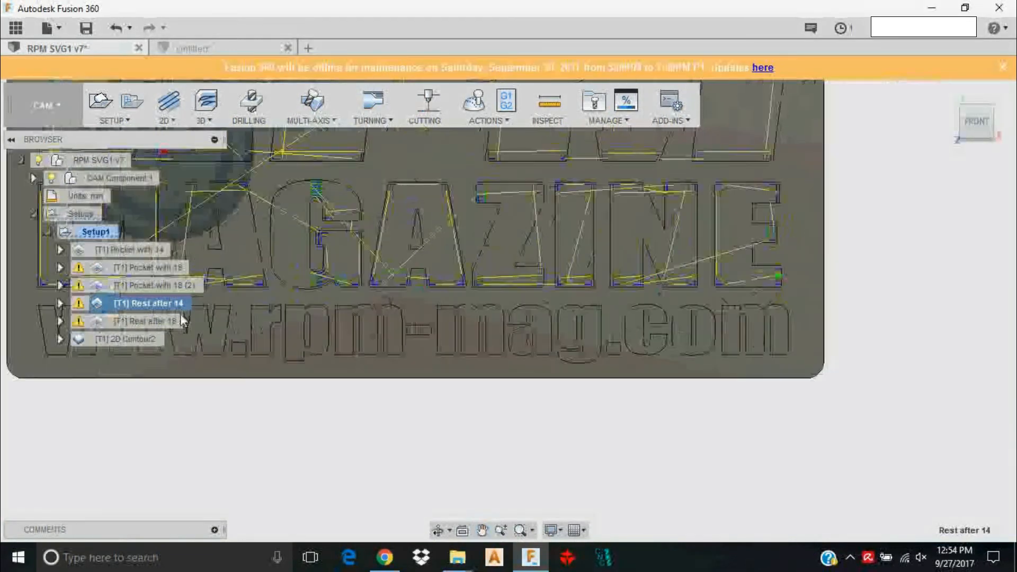
left_click(161, 321)
scroll(553, 310, "up", 2)
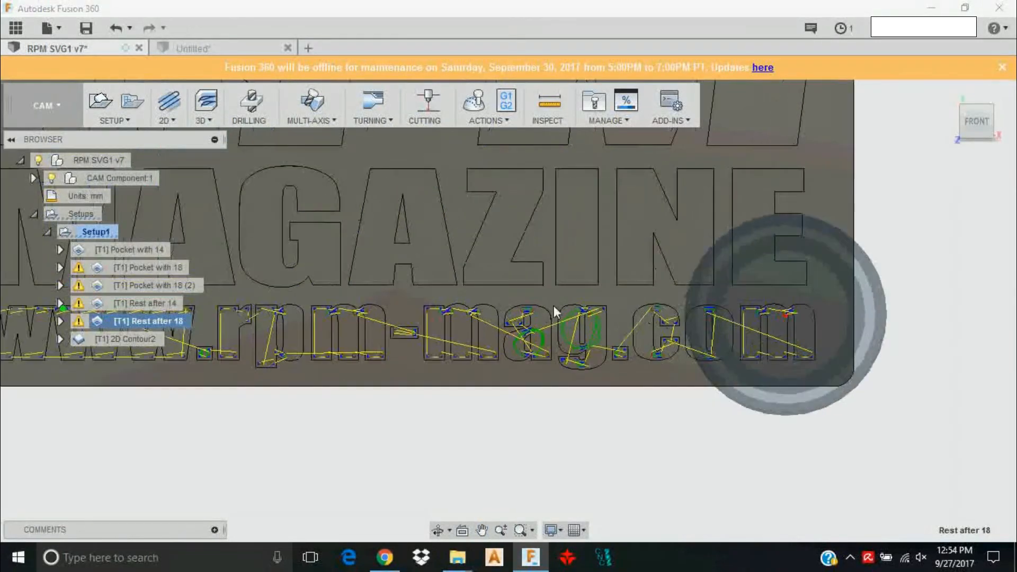
scroll(554, 306, "up", 5)
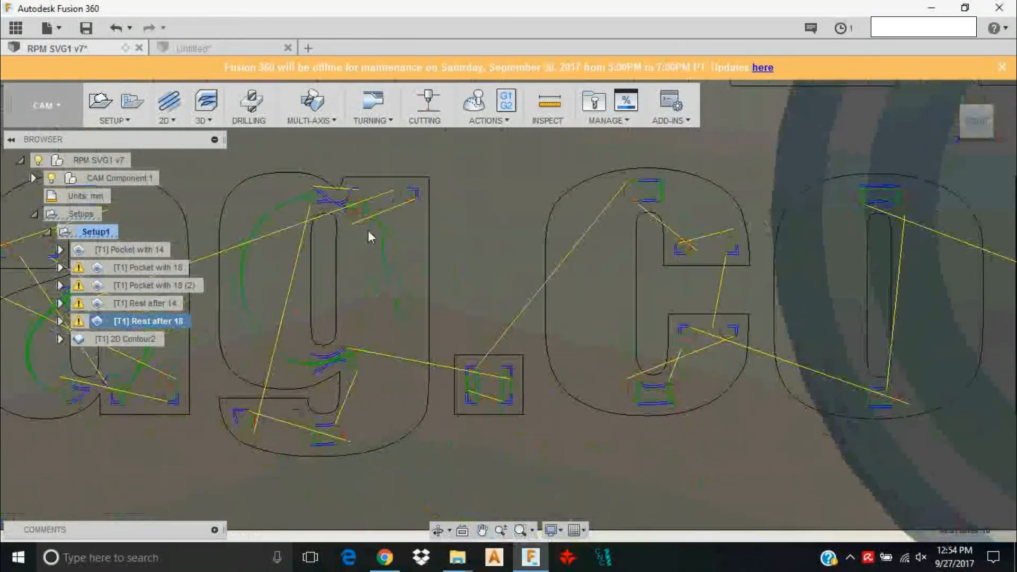
left_click(158, 268)
scroll(324, 283, "down", 2)
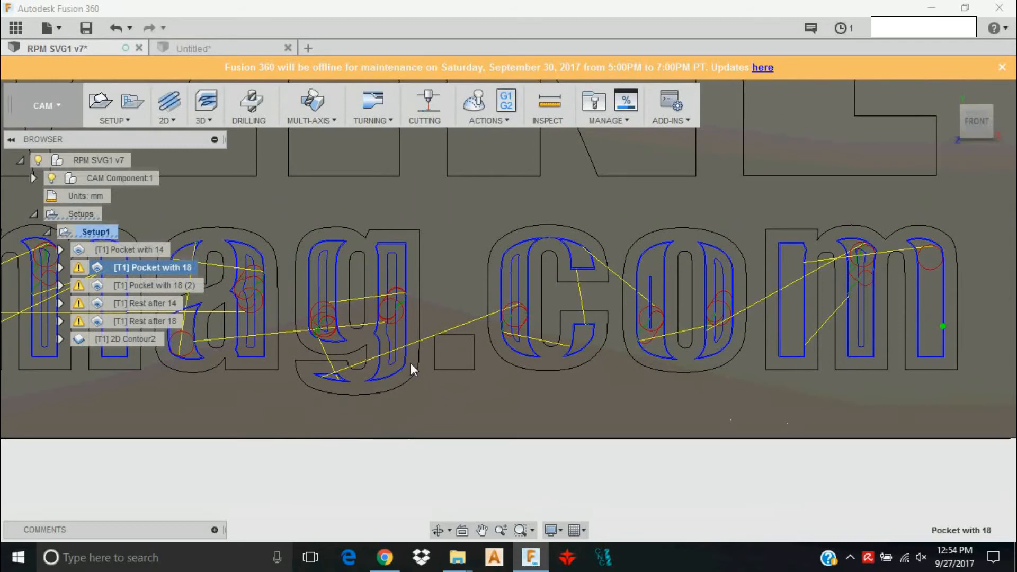
scroll(357, 356, "up", 5)
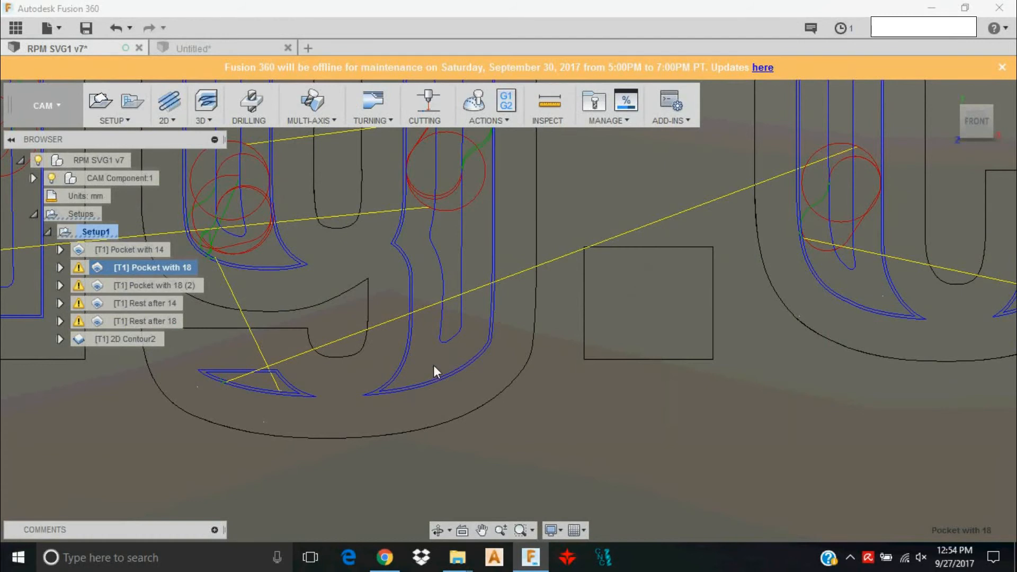
middle_click_drag(415, 398, 487, 342)
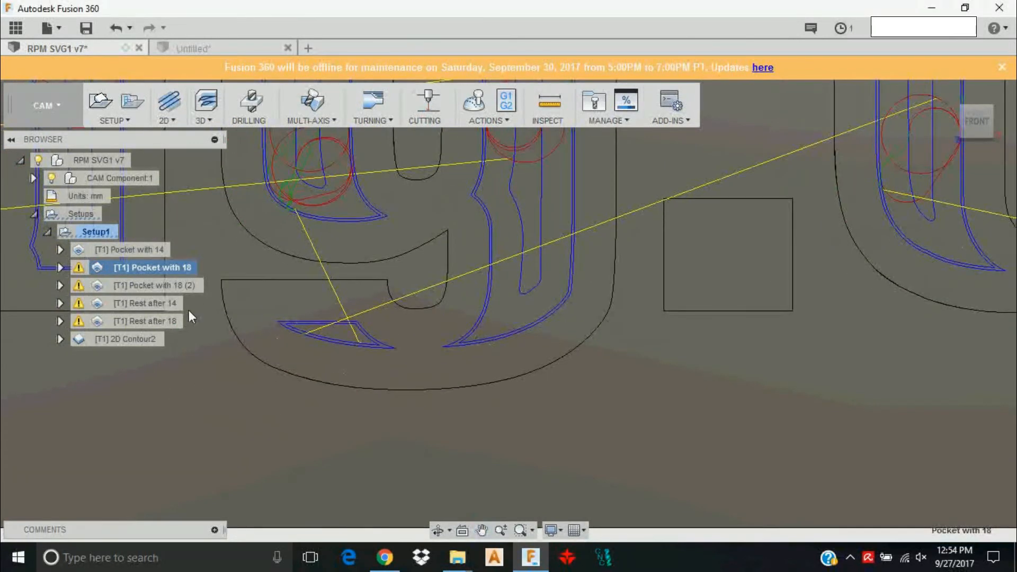
left_click(148, 321)
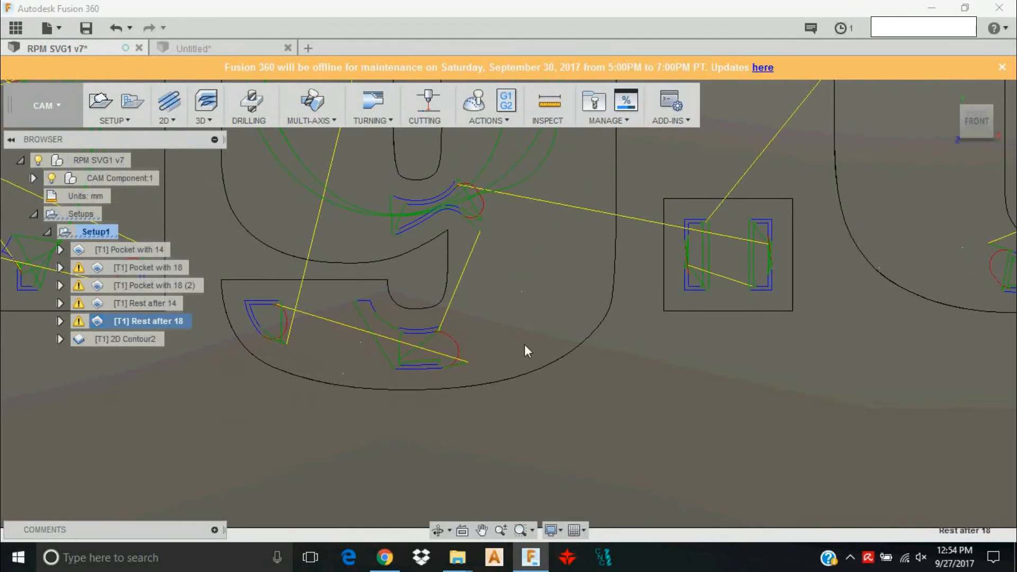
- Open Rest after 18 for editing and review its pocket selections and rest machining geometry against the web address letters
right_click(166, 329)
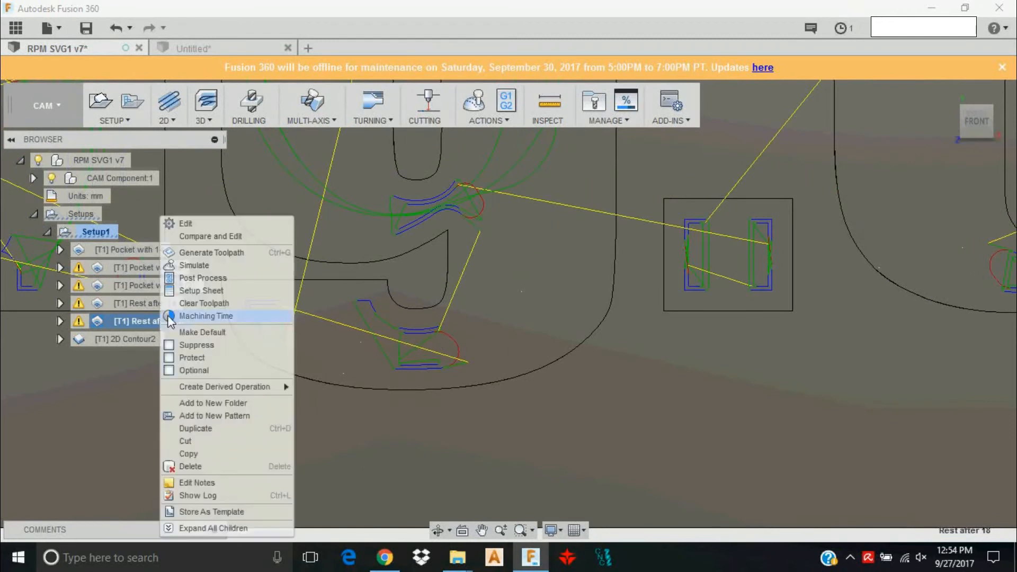
left_click(213, 222)
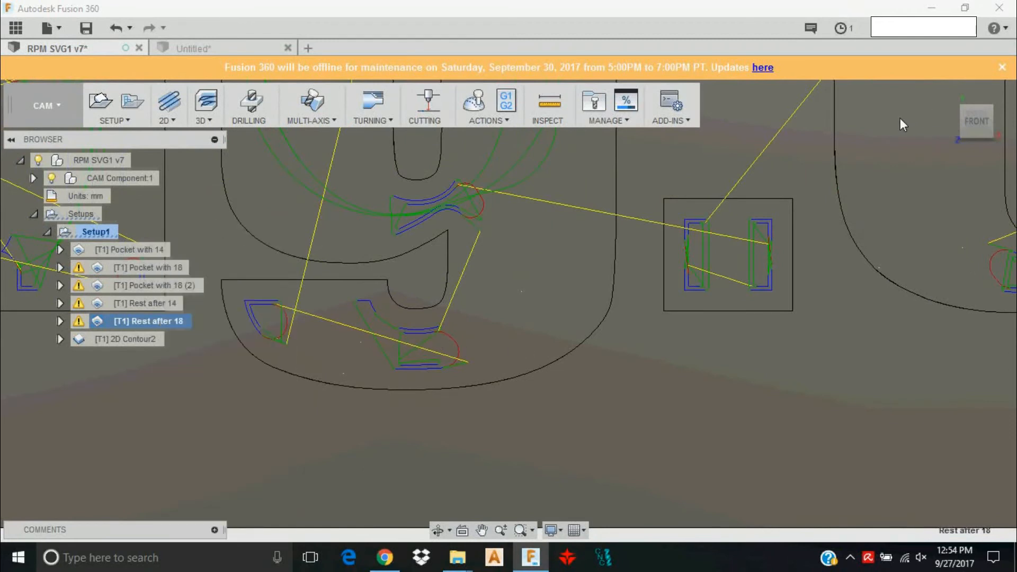
left_click(662, 23)
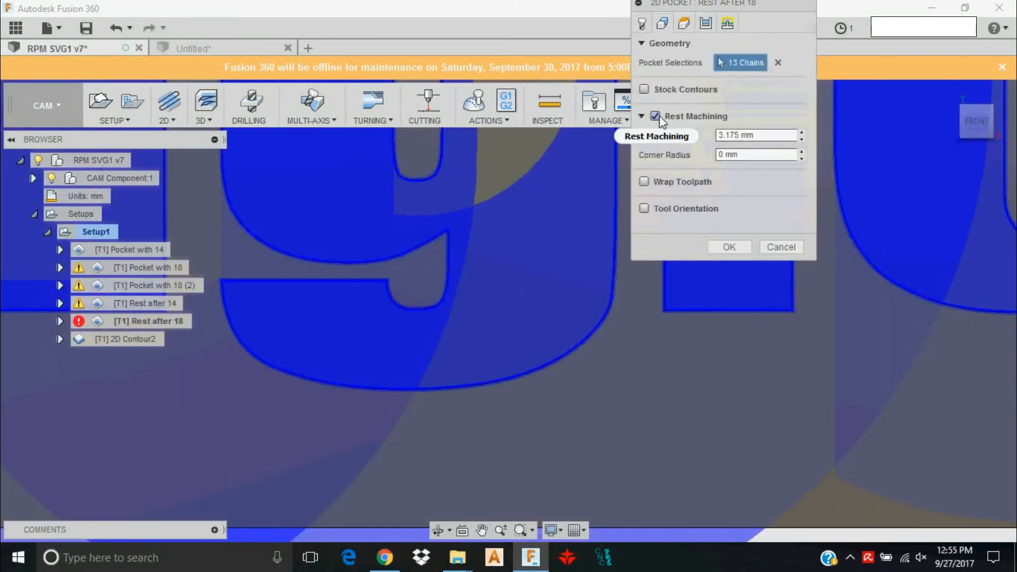
scroll(522, 228, "down", 8)
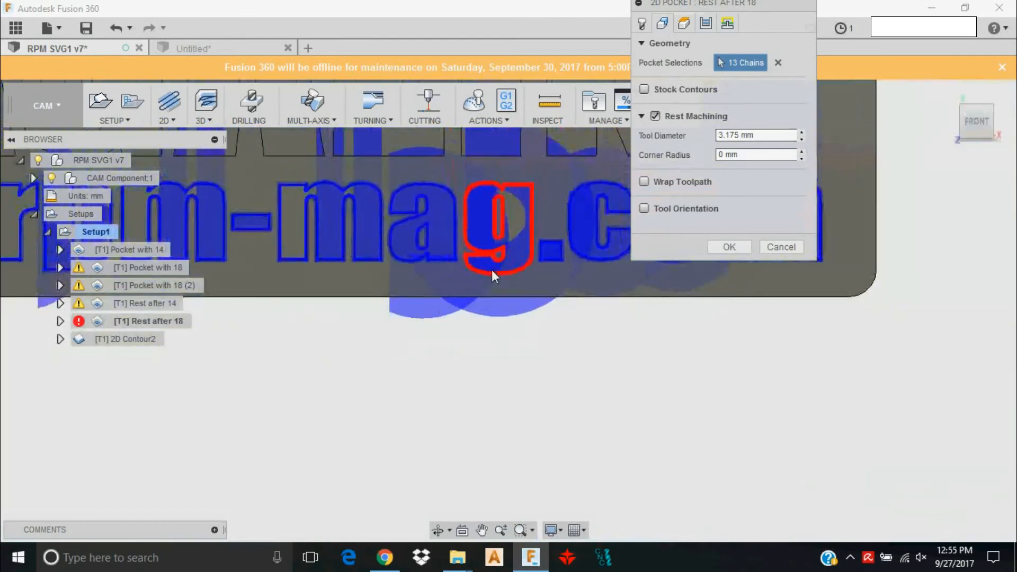
middle_click_drag(418, 219, 569, 256)
middle_click_drag(524, 279, 325, 214)
scroll(325, 213, "down", 1)
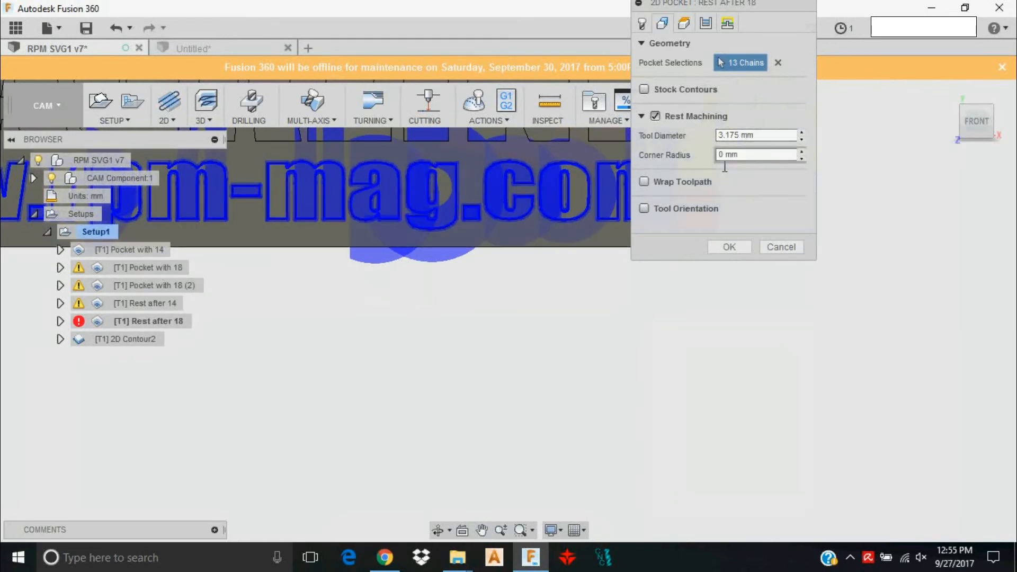
- Close Rest after 18 without changes and display the 2D Contour2 toolpath around the sign's outline
double_click(728, 136)
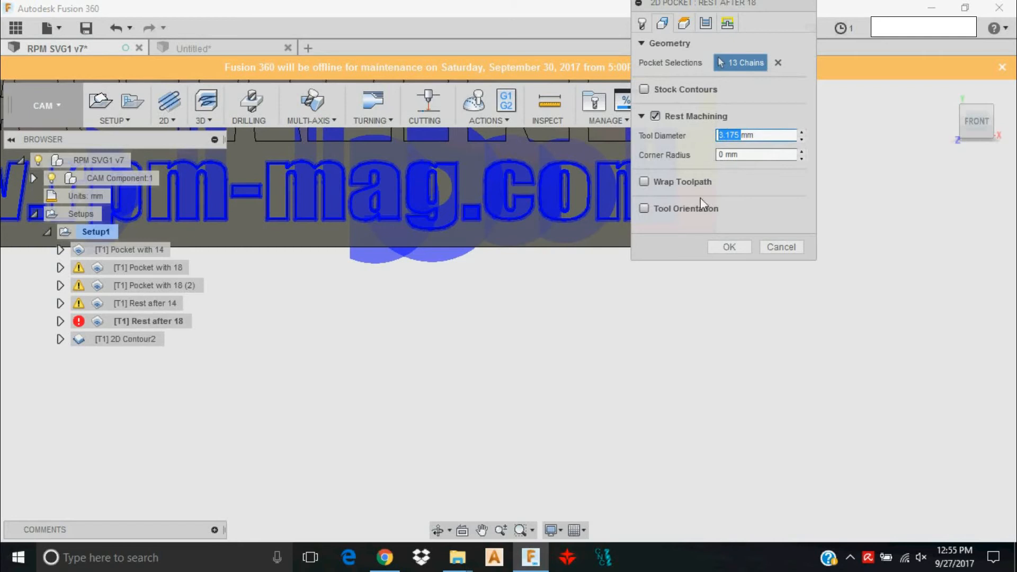
left_click(779, 246)
middle_click_drag(287, 331, 446, 417)
left_click(131, 345)
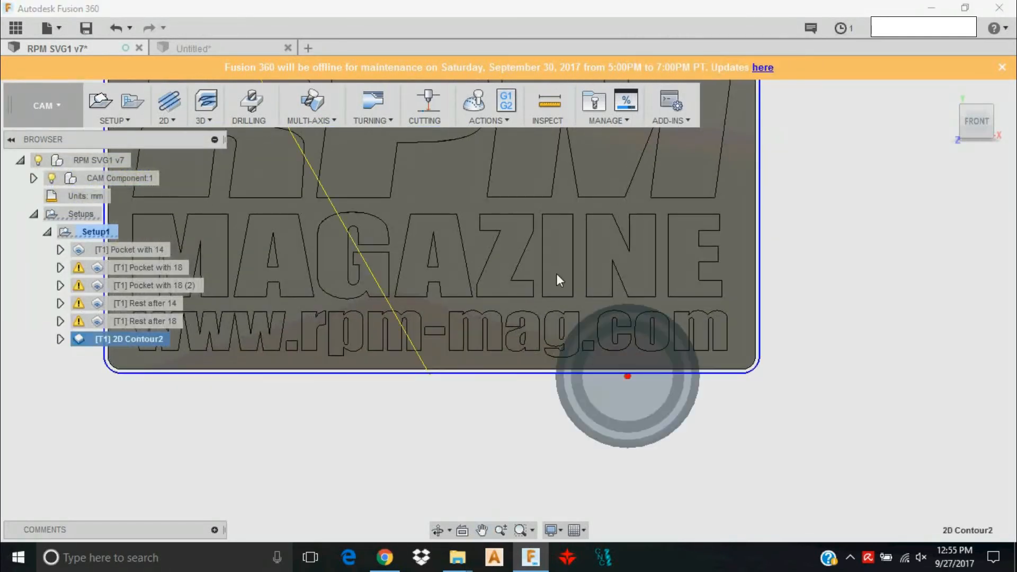
middle_click_drag(971, 135, 976, 121, "shift")
left_click_drag(976, 121, 976, 99)
- Open 2D Contour2 for editing, review its roughing passes and multiple depths settings, and leave it unchanged
left_click(109, 338)
right_click(109, 338)
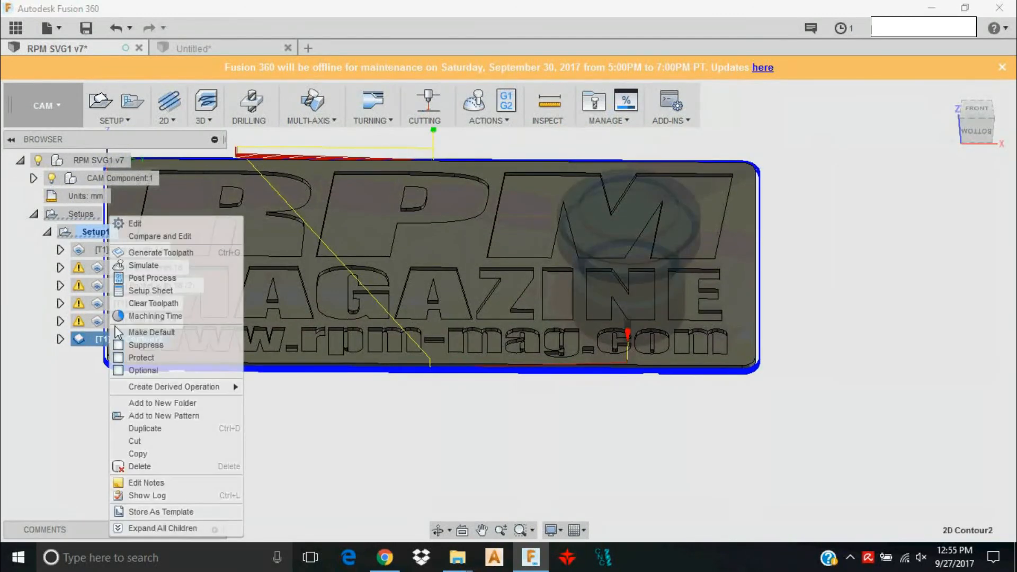
left_click(121, 223)
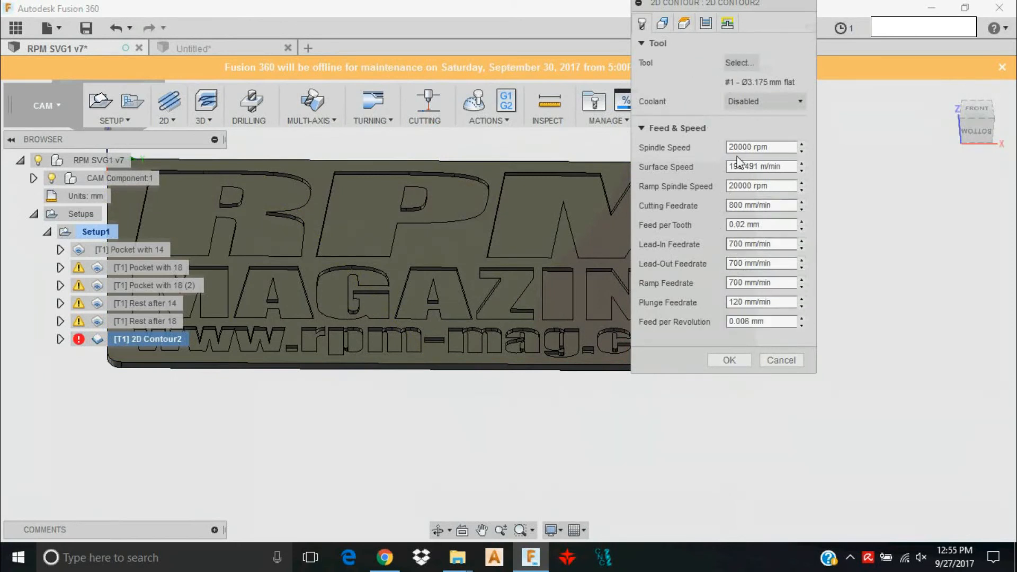
left_click(707, 23)
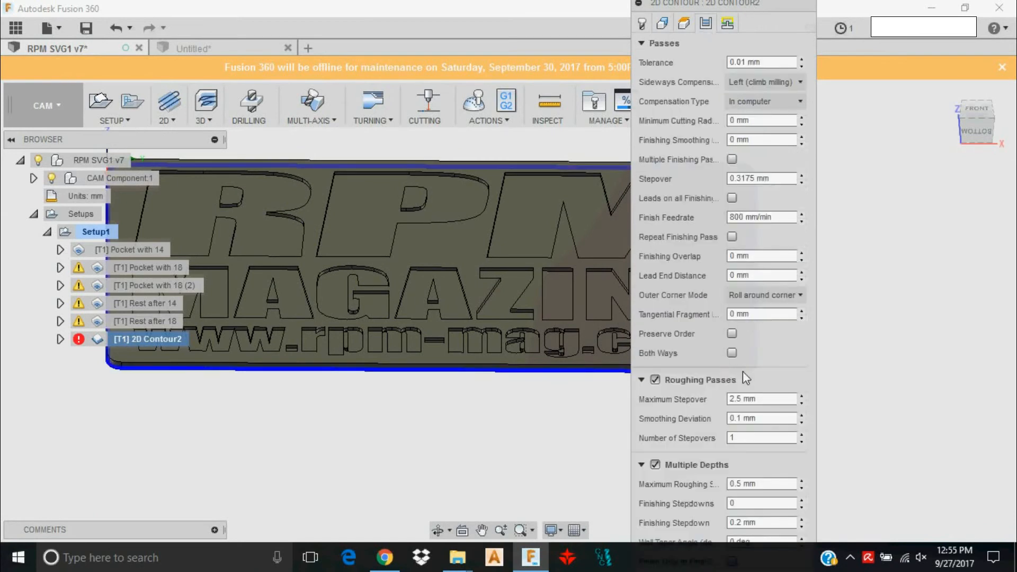
left_click(974, 111)
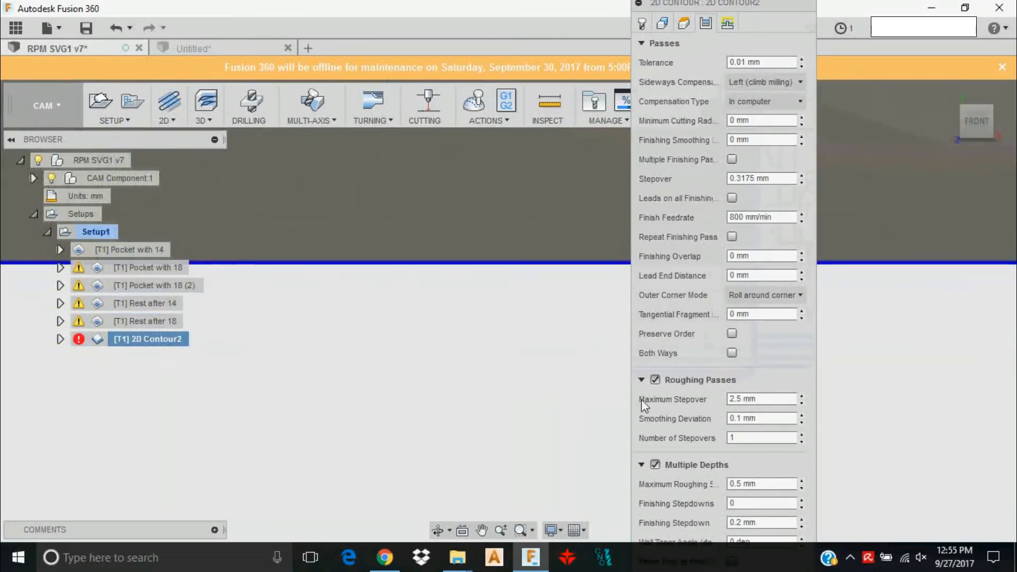
left_click_drag(770, 7, 726, 32)
left_click(598, 70)
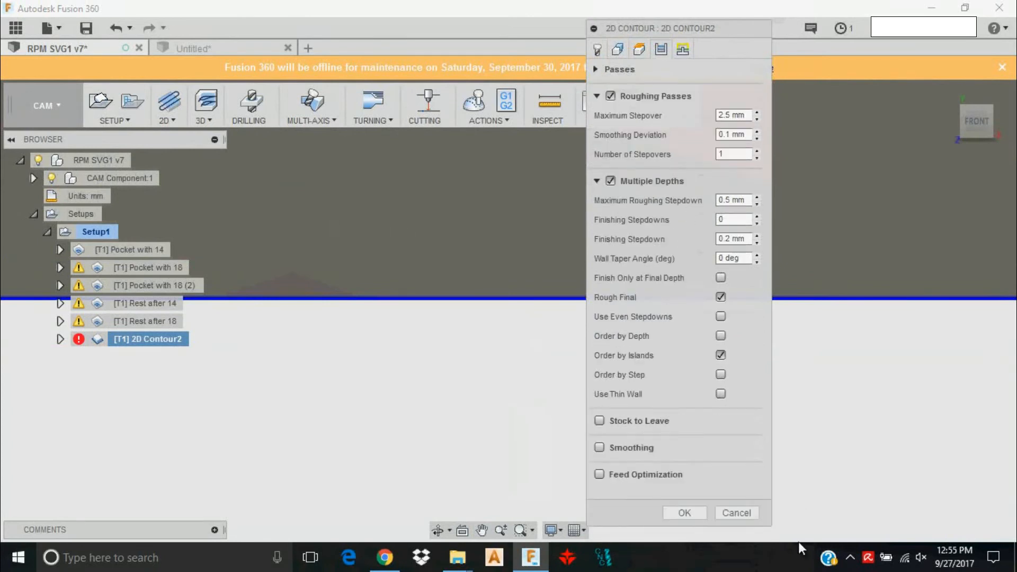
left_click(738, 510)
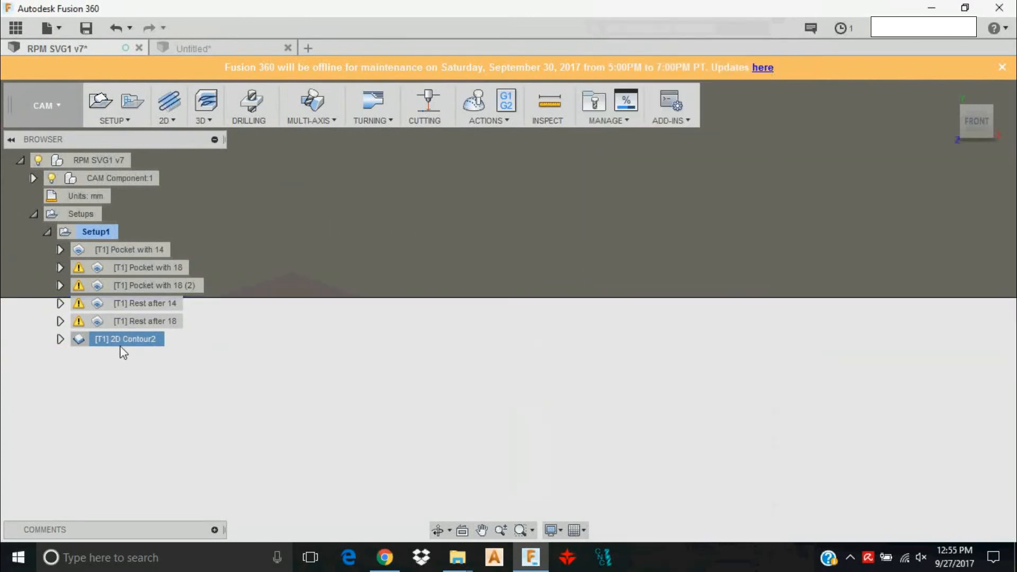
- Regenerate the 2D Contour2 toolpath even though it is still valid
left_click(138, 320)
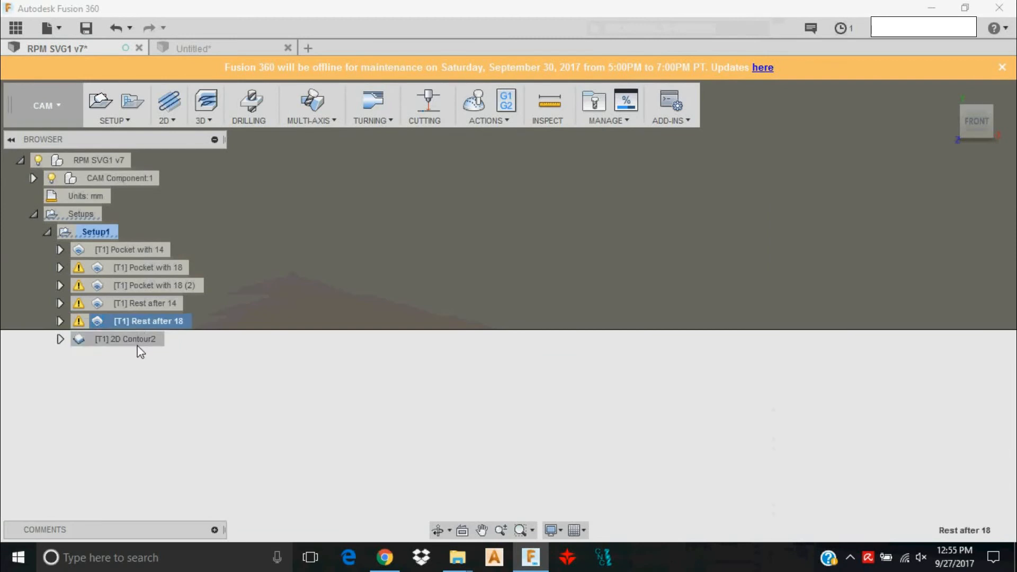
left_click(137, 344)
right_click(120, 344)
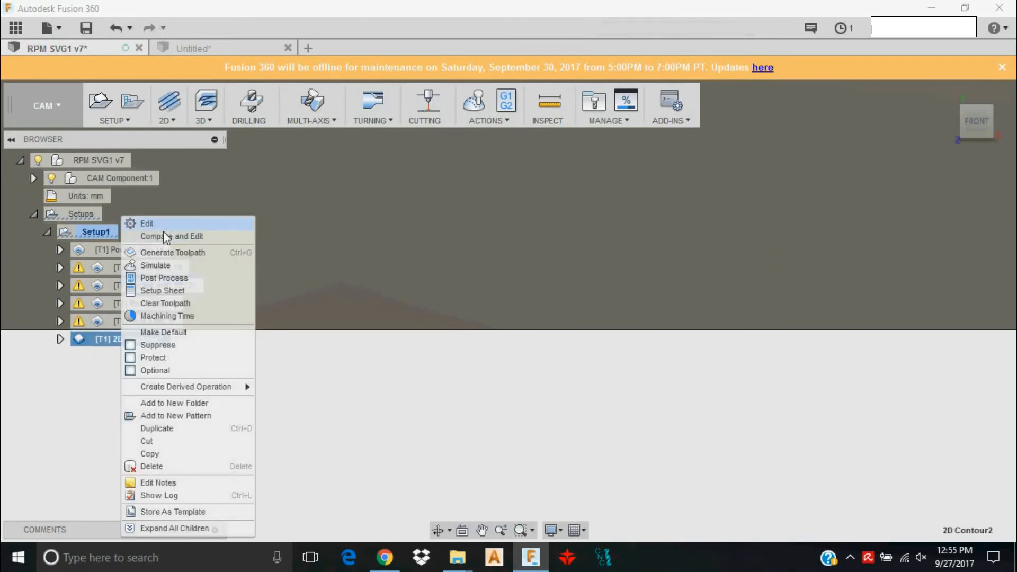
left_click(164, 253)
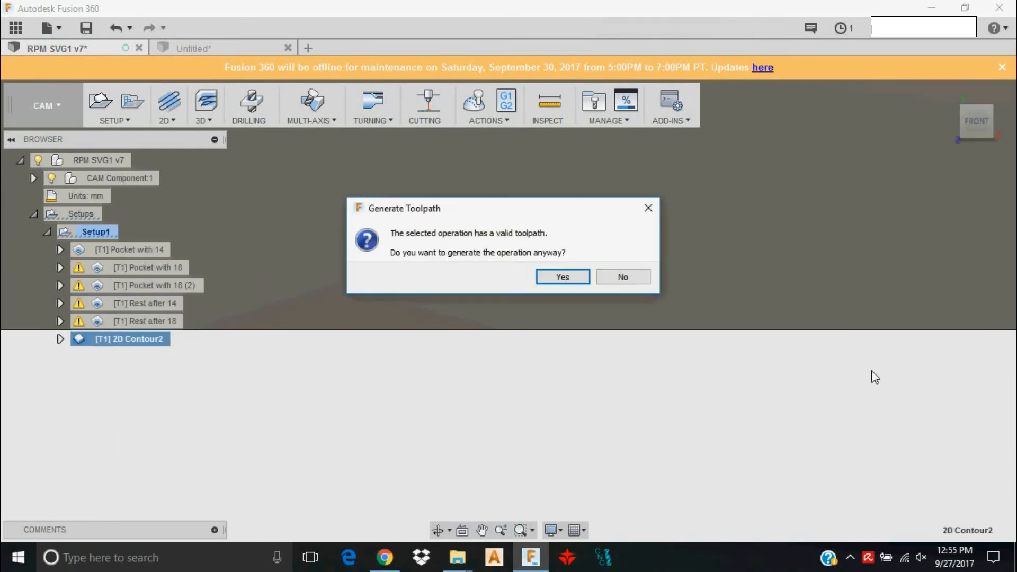
left_click(551, 278)
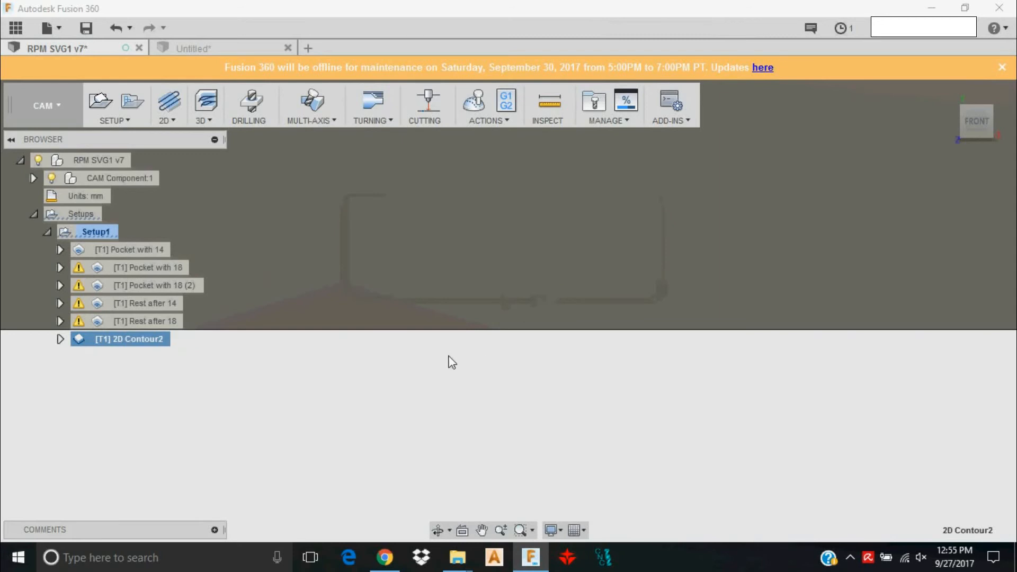
- Examine the spacing between the two 2D Contour2 passes along the sign's lower edge and their depth levels
scroll(429, 359, "down", 8)
middle_click_drag(440, 373, 424, 273)
scroll(341, 304, "up", 5)
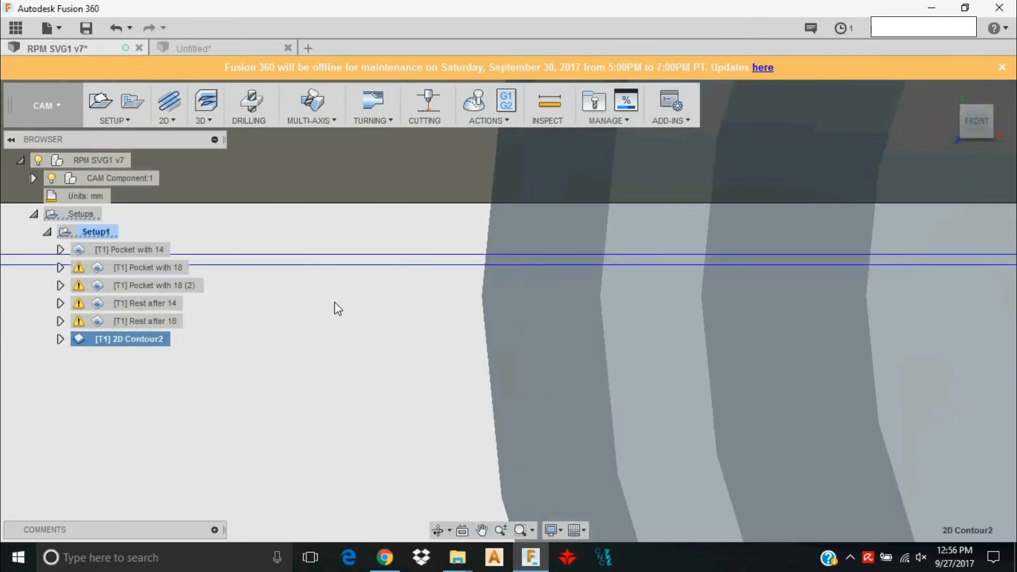
middle_click_drag(344, 324, 358, 373)
scroll(396, 317, "up", 3)
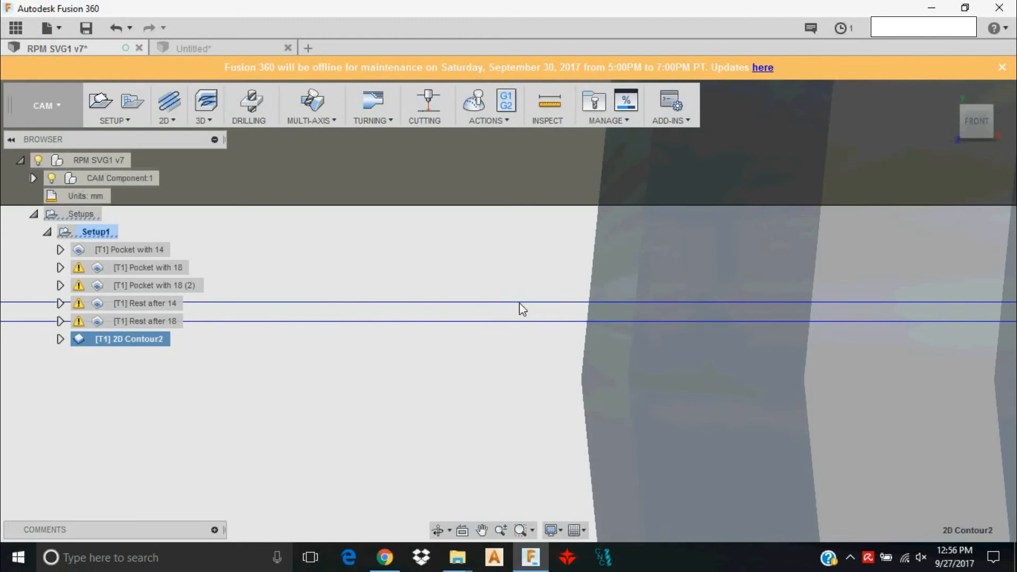
left_click_drag(978, 123, 980, 121)
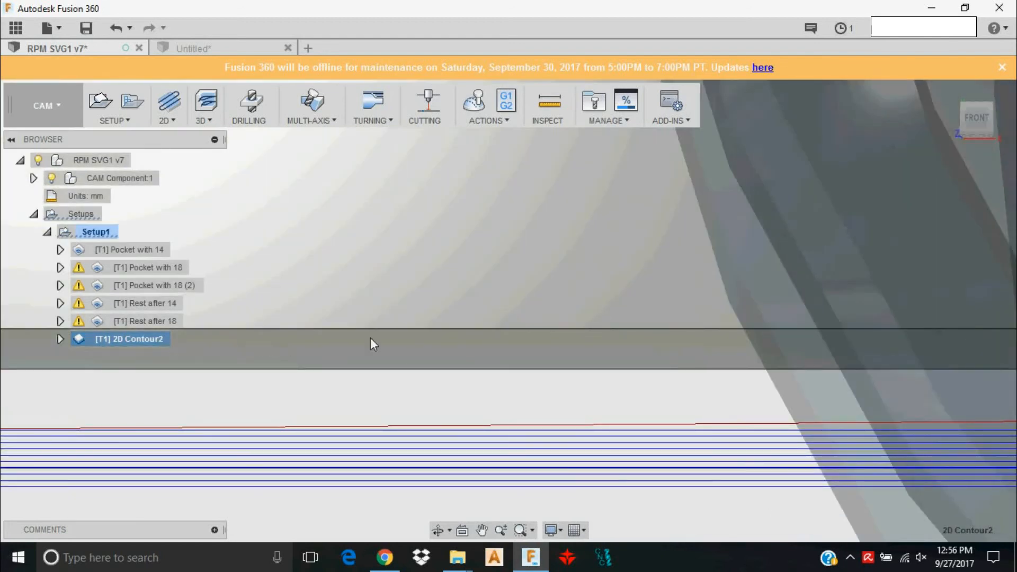
left_click(980, 122)
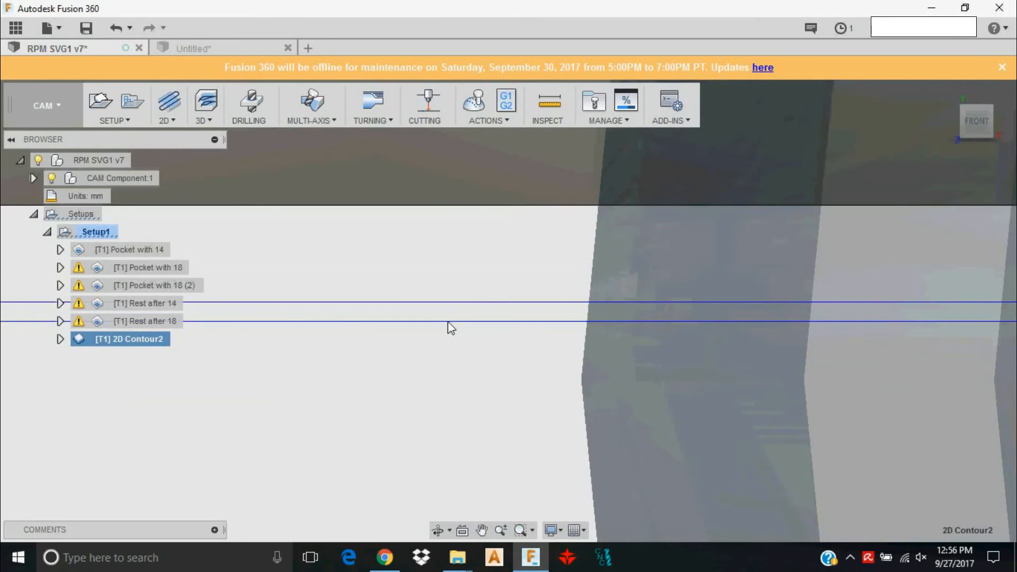
middle_click_drag(363, 274, 416, 272)
scroll(420, 271, "down", 1)
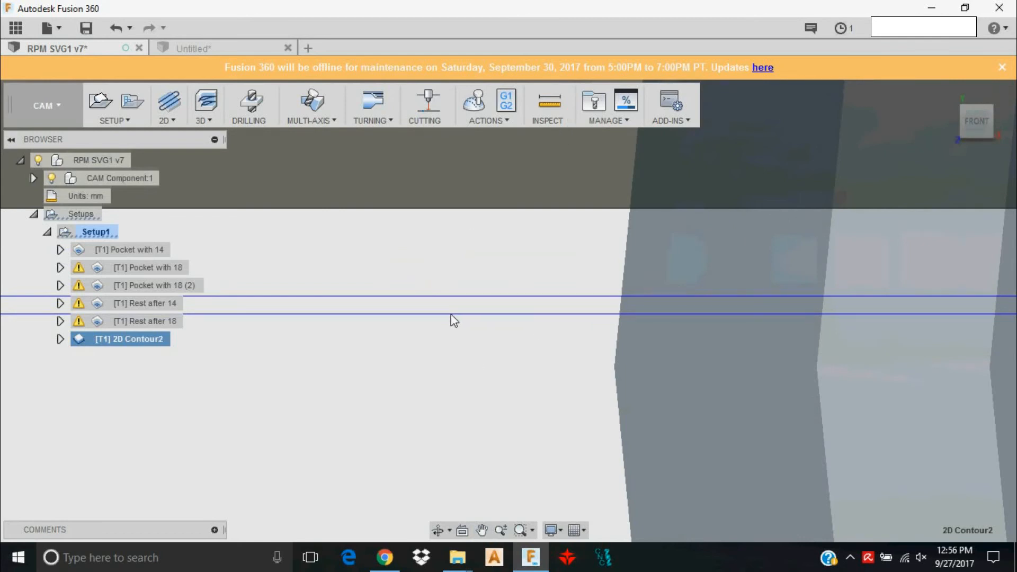
- Open 2D Contour2 for editing again and review its roughing stepover and maximum roughing stepdown settings
scroll(448, 320, "down", 10)
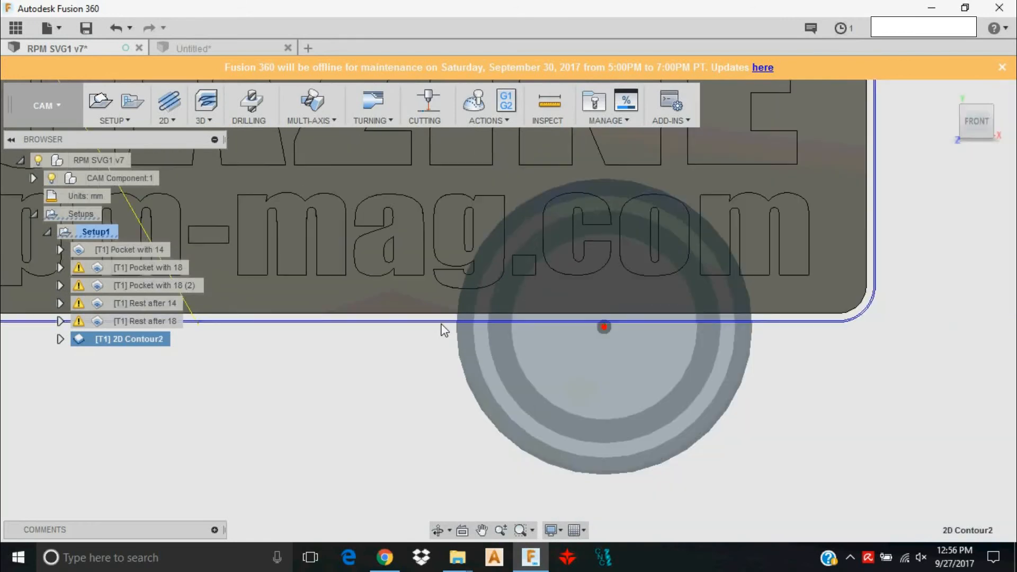
scroll(444, 329, "down", 3)
right_click(133, 338)
left_click(143, 222)
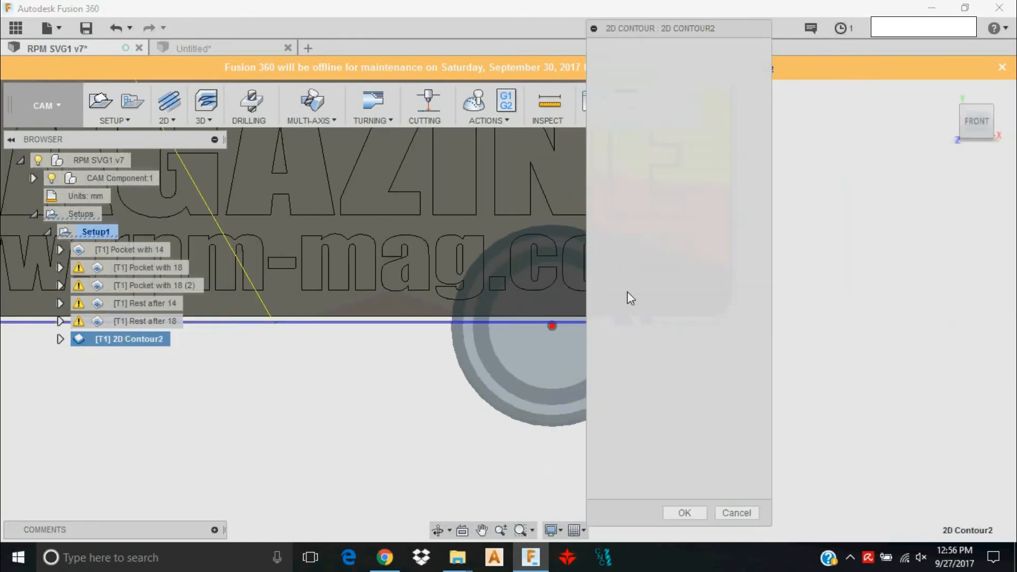
scroll(424, 278, "down", 3)
middle_click_drag(422, 295, 507, 420)
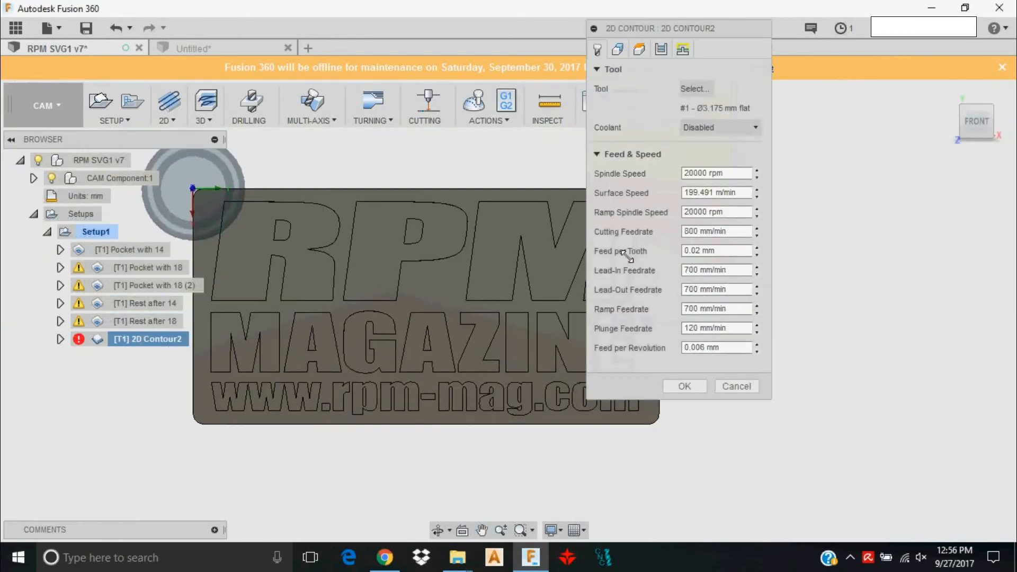
left_click(661, 49)
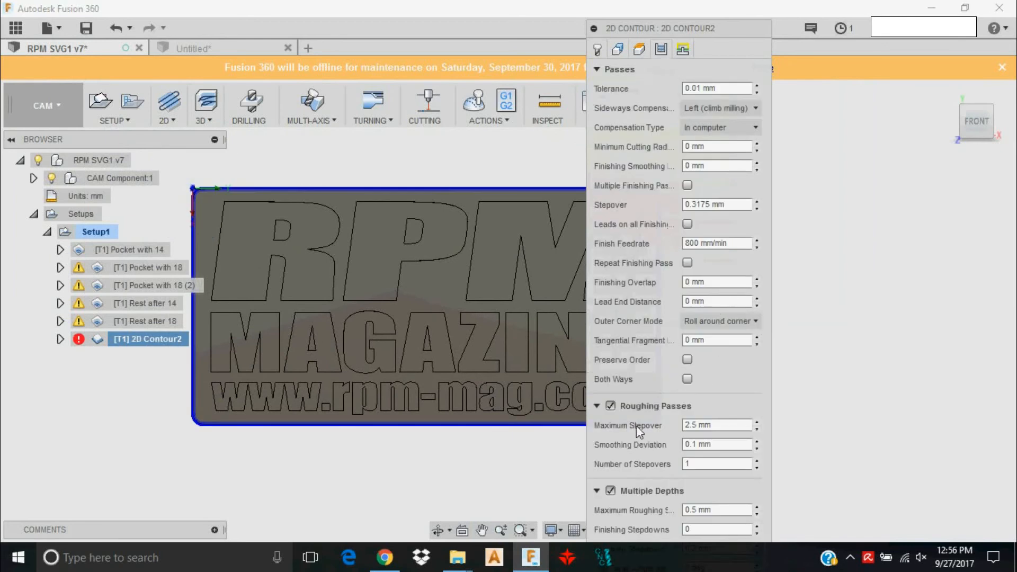
mouse_move(702, 435)
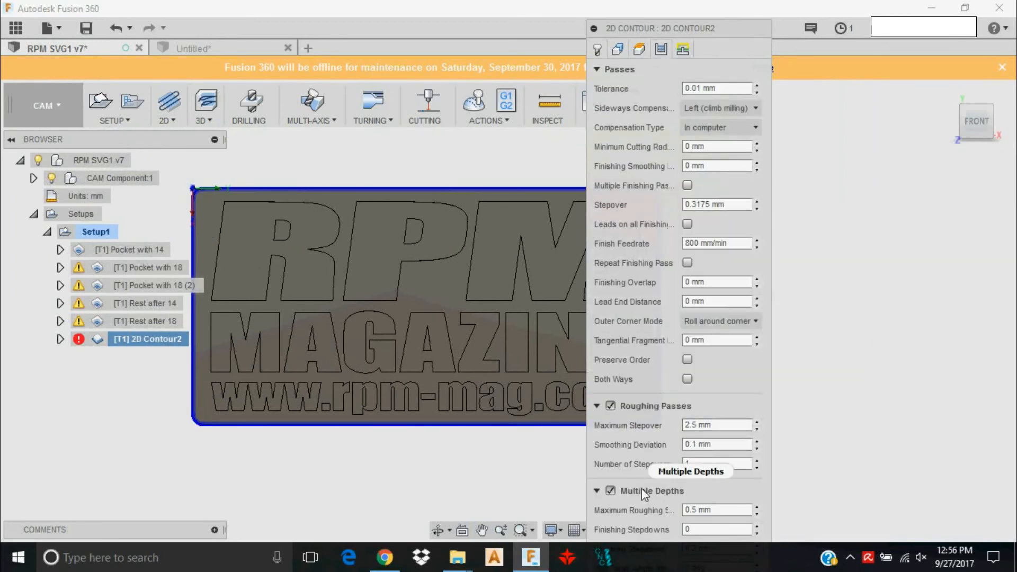
left_click(596, 405)
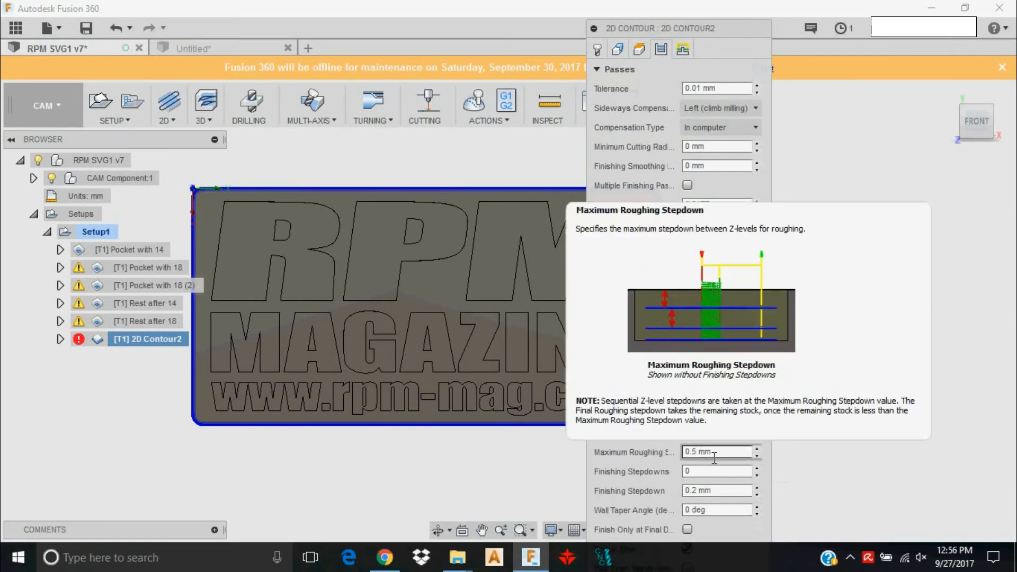
left_click(595, 433)
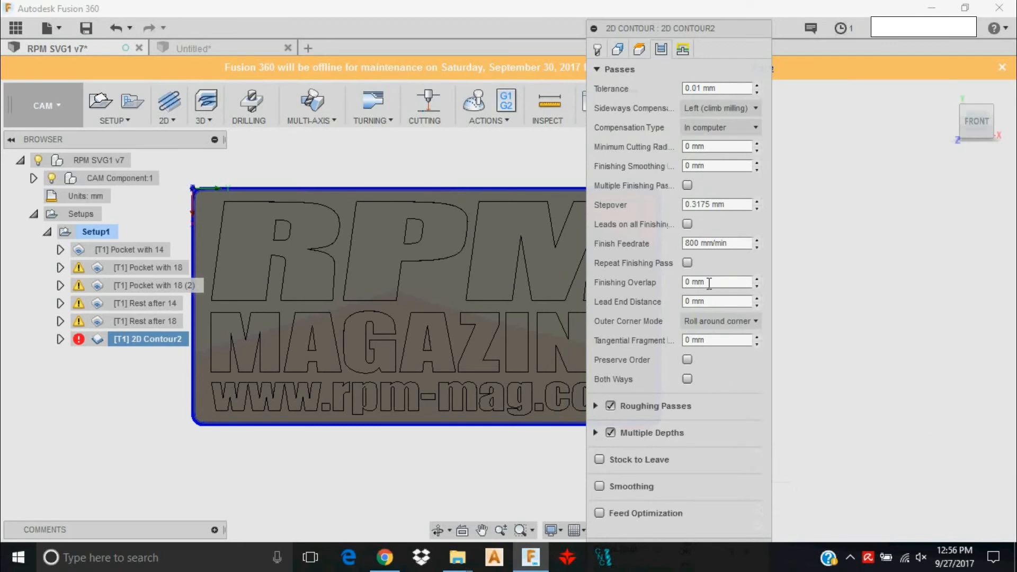
- Review 2D Contour2's linking, lead-in and ramp settings, then accept the operation to recompute its toolpath
left_click(683, 55)
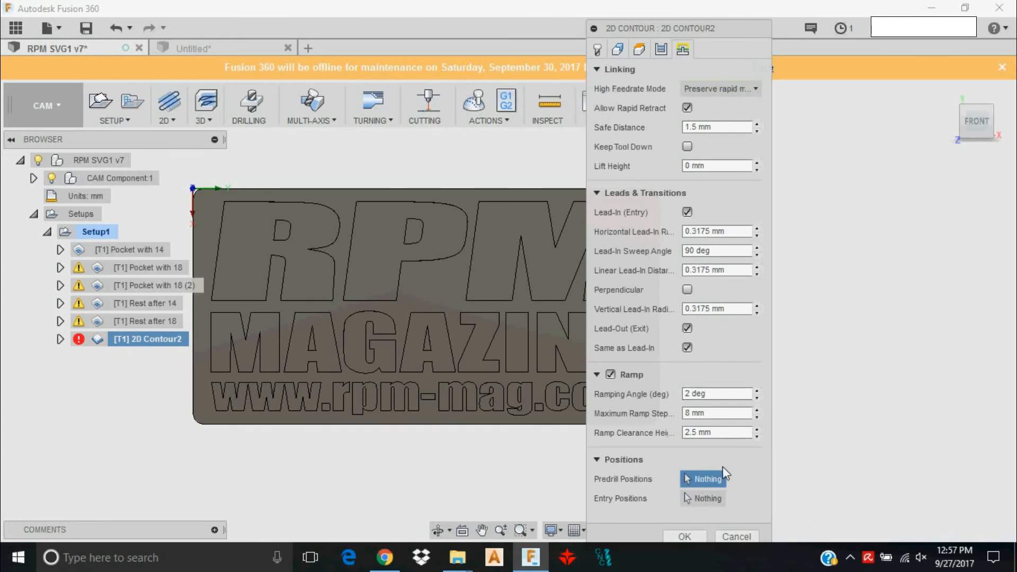
left_click(683, 536)
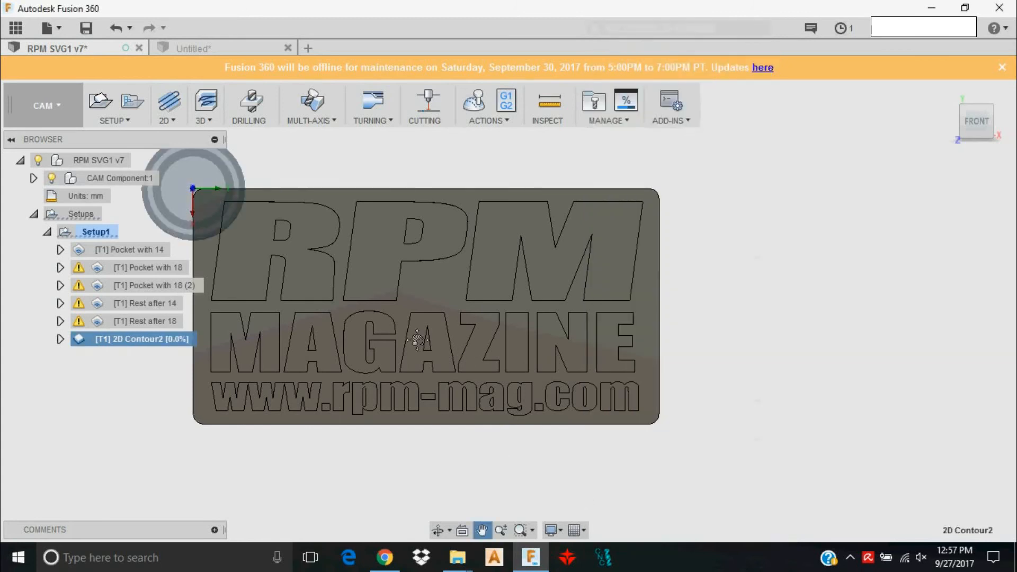
mouse_move(421, 343)
middle_mouse_down()
mouse_move(433, 365)
mouse_move(479, 375)
middle_mouse_up()
scroll(332, 318, "up", 2)
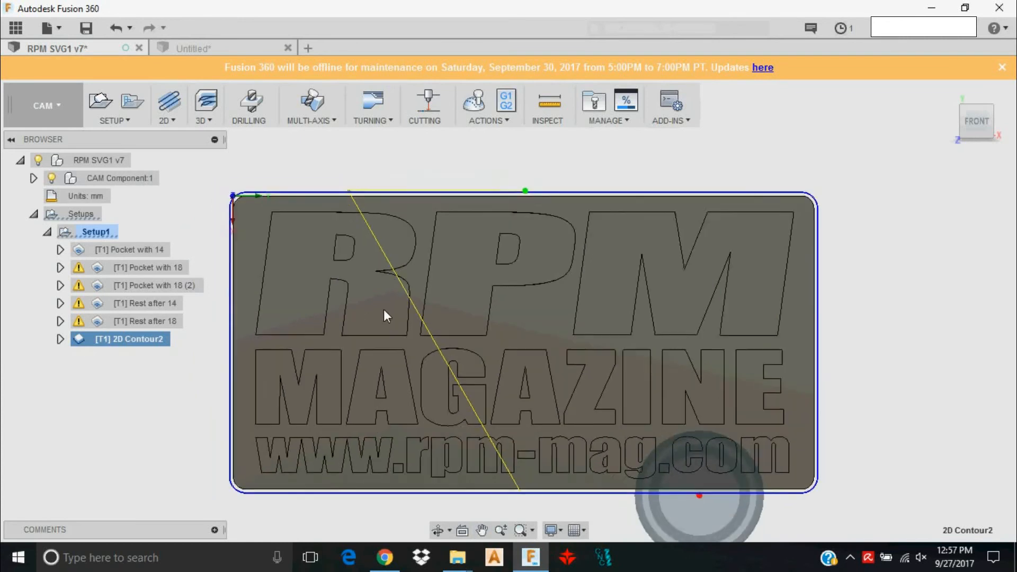
middle_click_drag(386, 313, 413, 287)
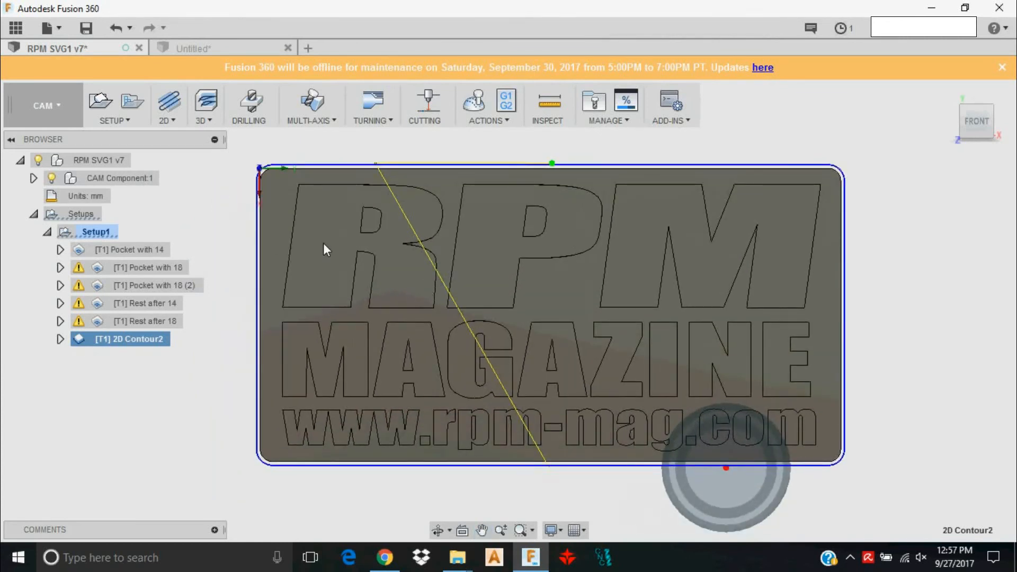
- Post process Pocket with 14 using the Generic Grbl configuration and save it as 1001.nc, replacing the existing file
left_click(148, 249)
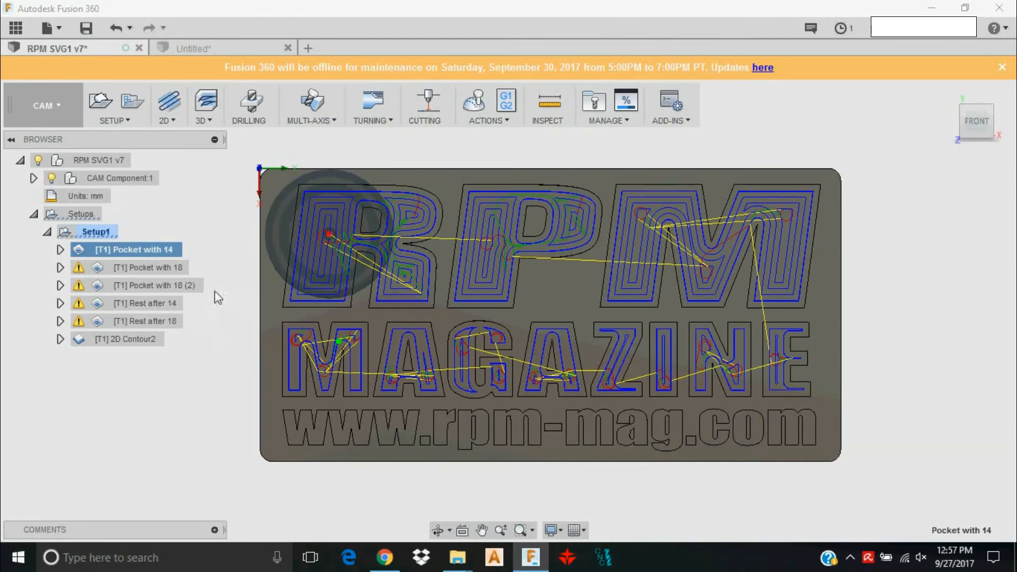
middle_click_drag(225, 300, 193, 313)
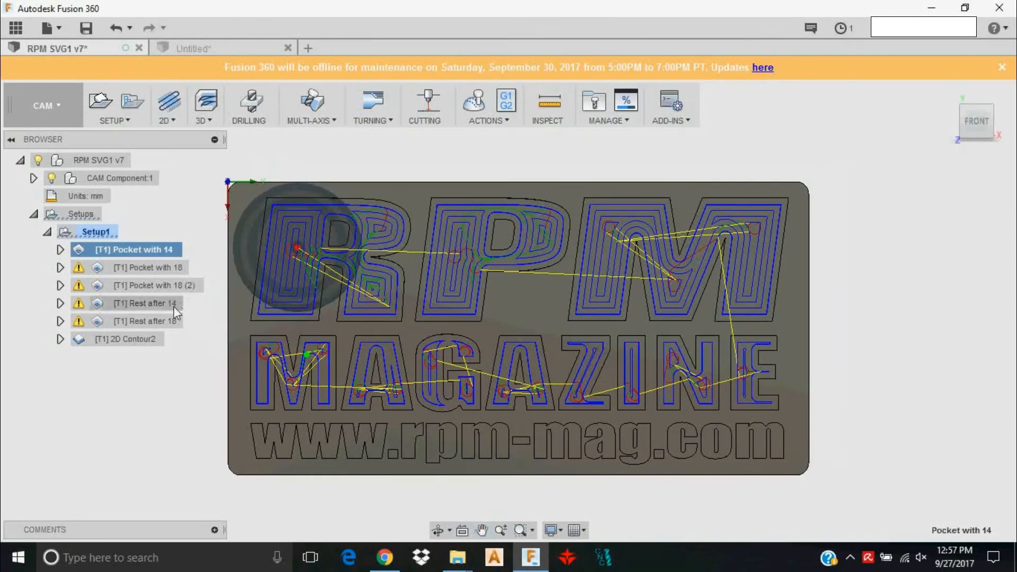
left_click(509, 106)
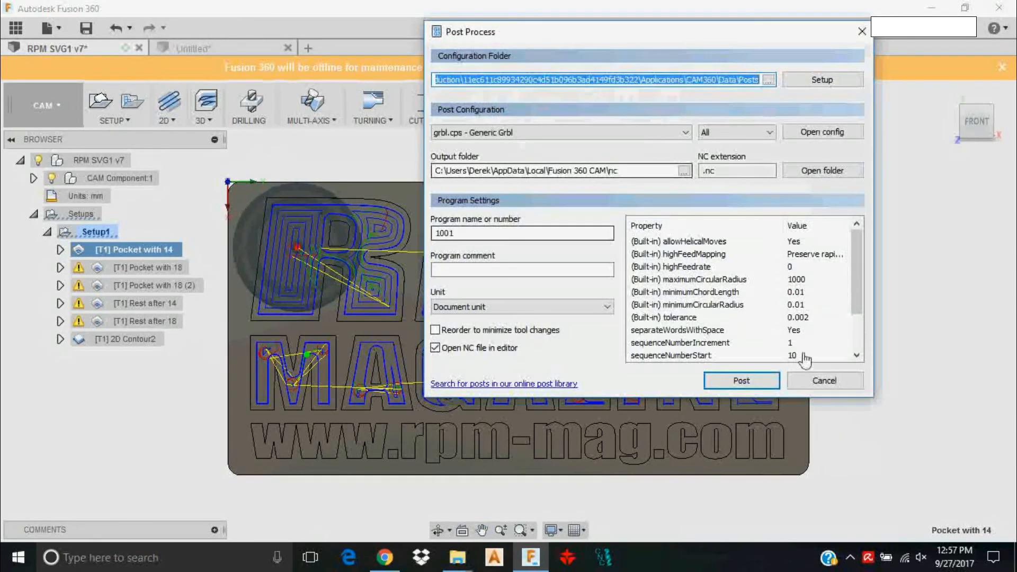
scroll(853, 323, "down", 2)
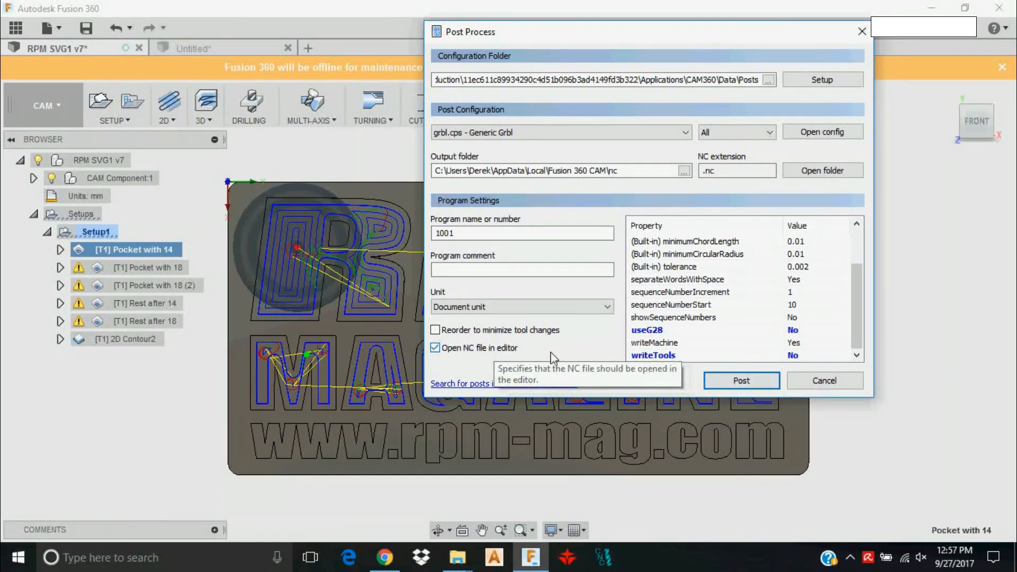
left_click(741, 380)
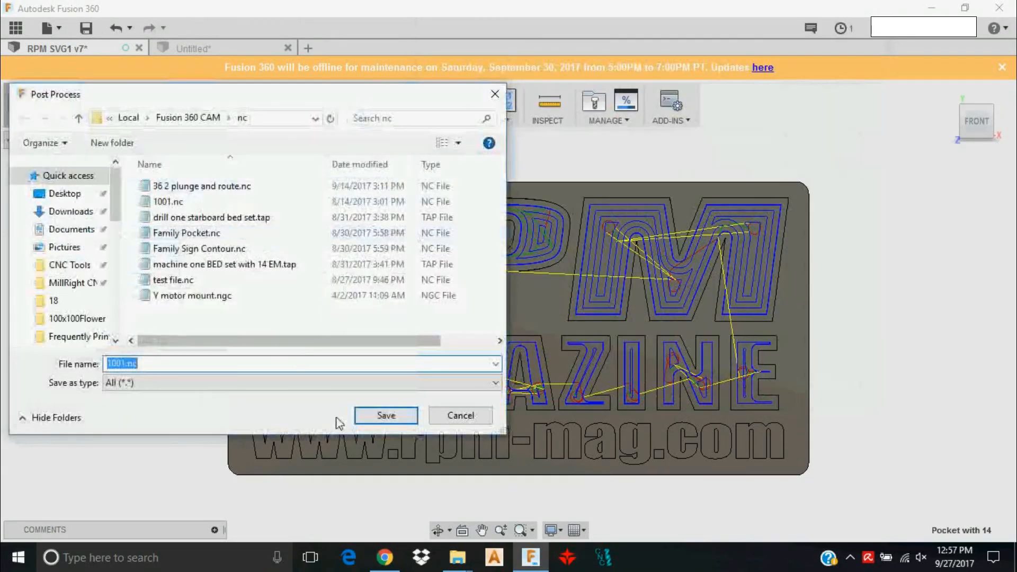
left_click(386, 415)
left_click(554, 280)
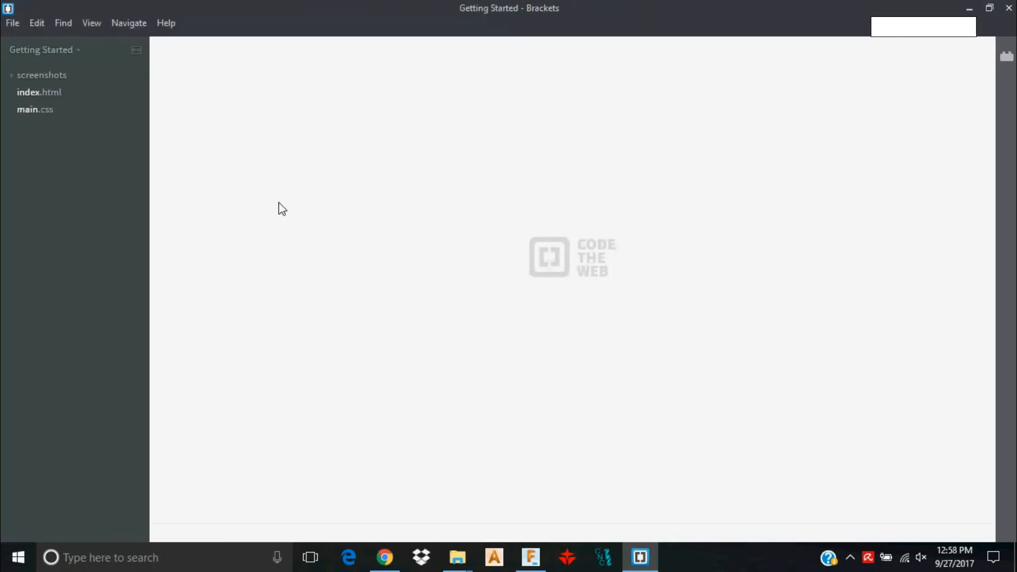
- Replace the G54 command on line 11 of 1001.nc with the retract move G0 Z10
left_click_drag(245, 167, 185, 167)
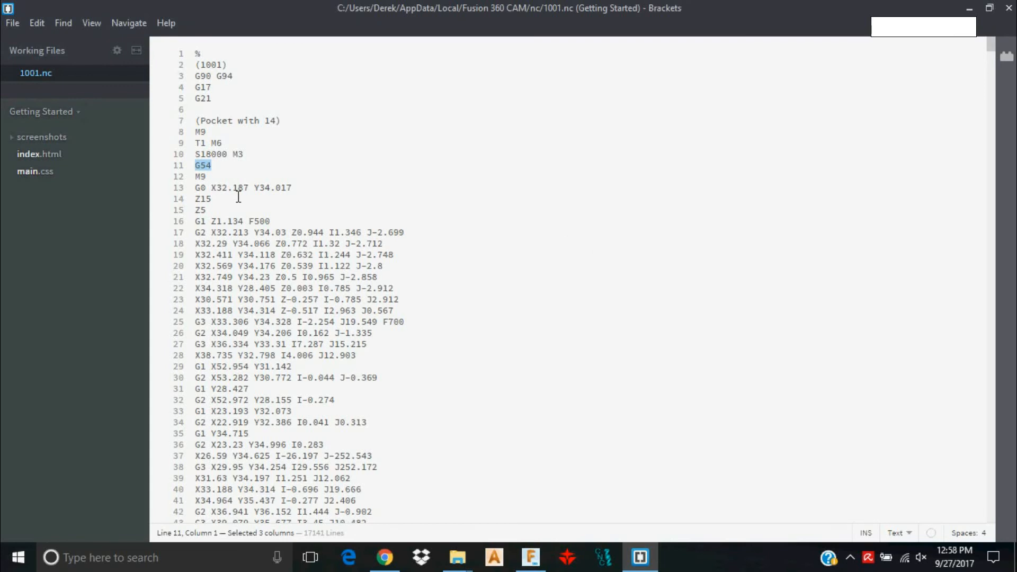
left_click_drag(257, 171, 165, 168)
key("BackSpace")
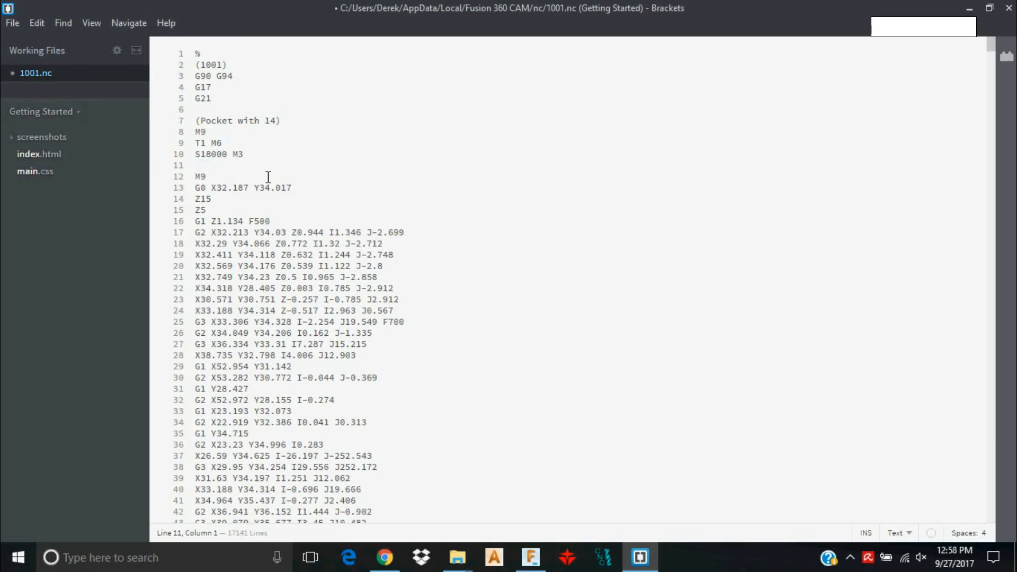
type("G0 Z10")
- Check the G0 Z10 retract against the first XY rapid move, then save 1001.nc and close the editor
left_click_drag(293, 188, 192, 194)
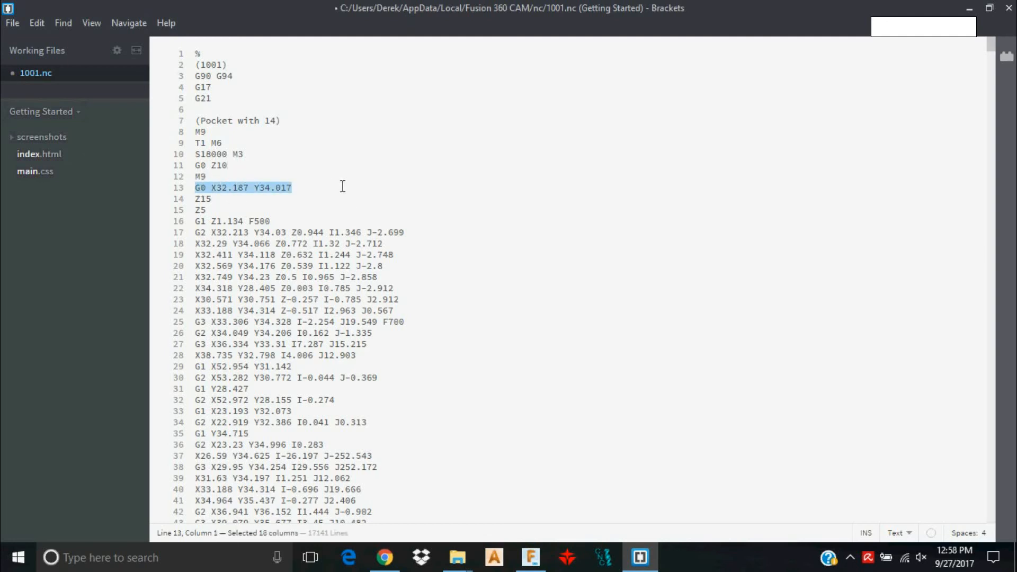
left_click_drag(247, 167, 195, 167)
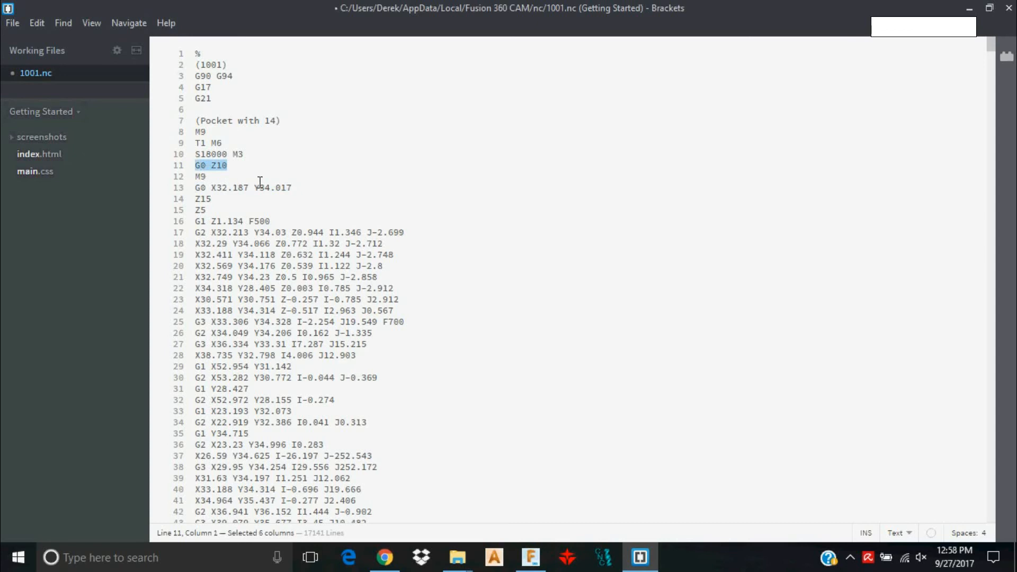
left_click_drag(293, 188, 189, 170)
left_click(18, 24)
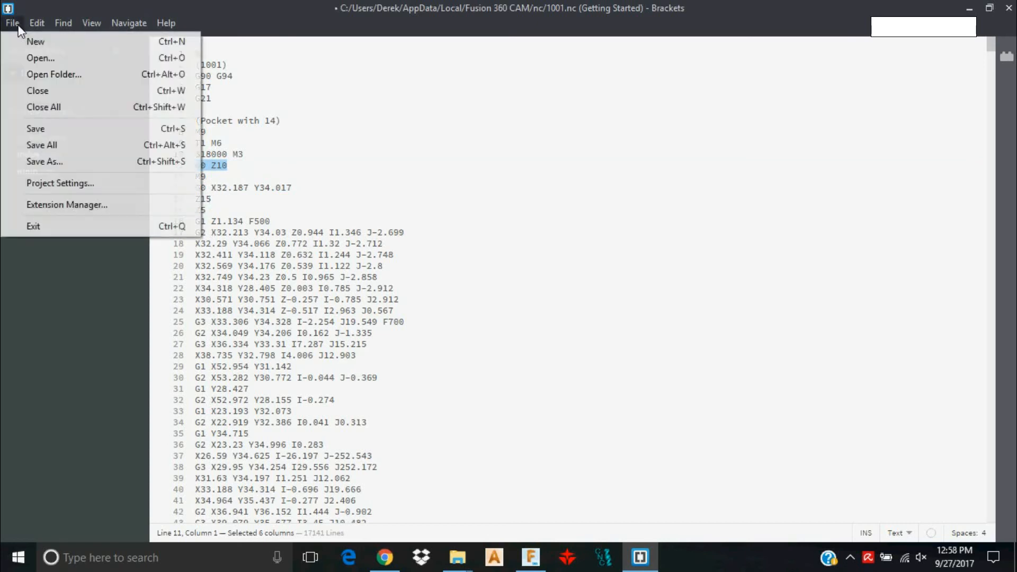
left_click(35, 129)
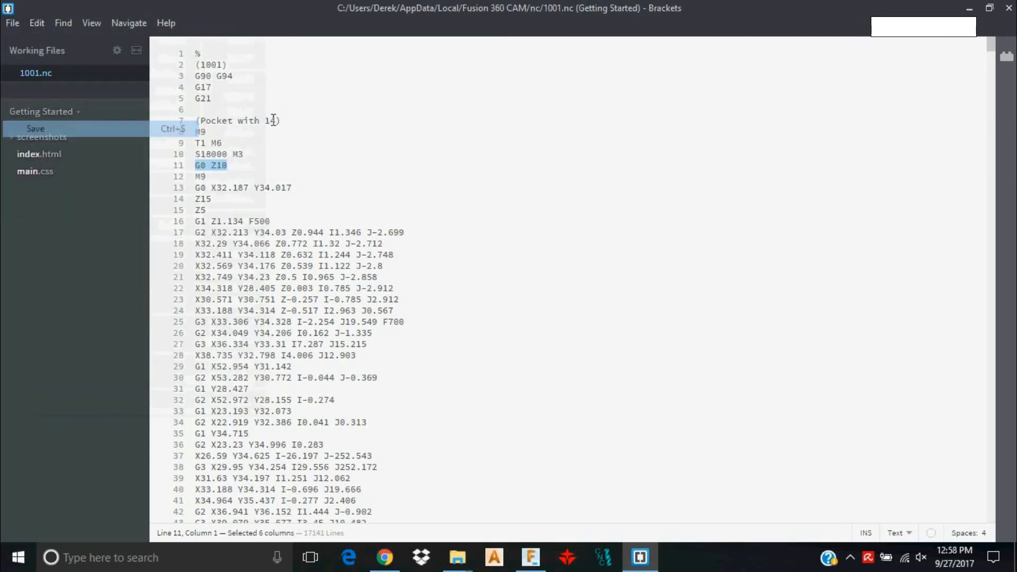
left_click(1008, 8)
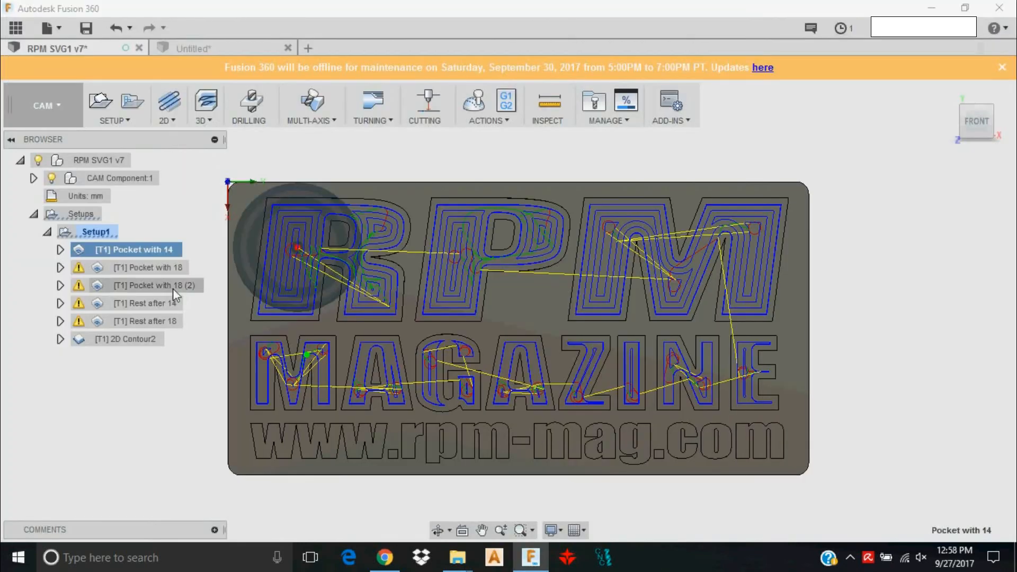
- Examine the toolpaths of Pocket with 18 and Pocket with 18 (2) together as a combined selection
middle_click_drag(297, 314, 286, 283)
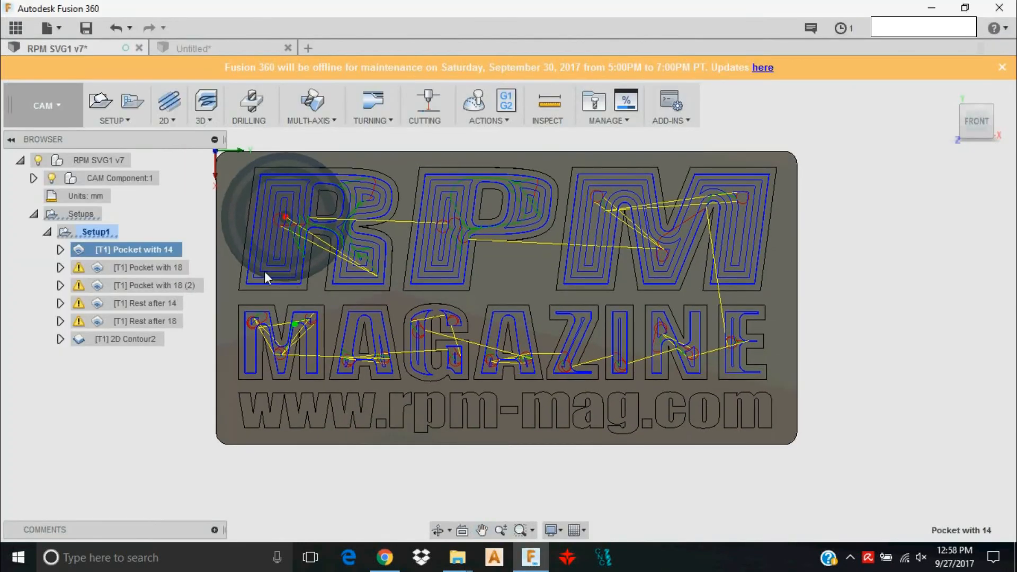
left_click(165, 269)
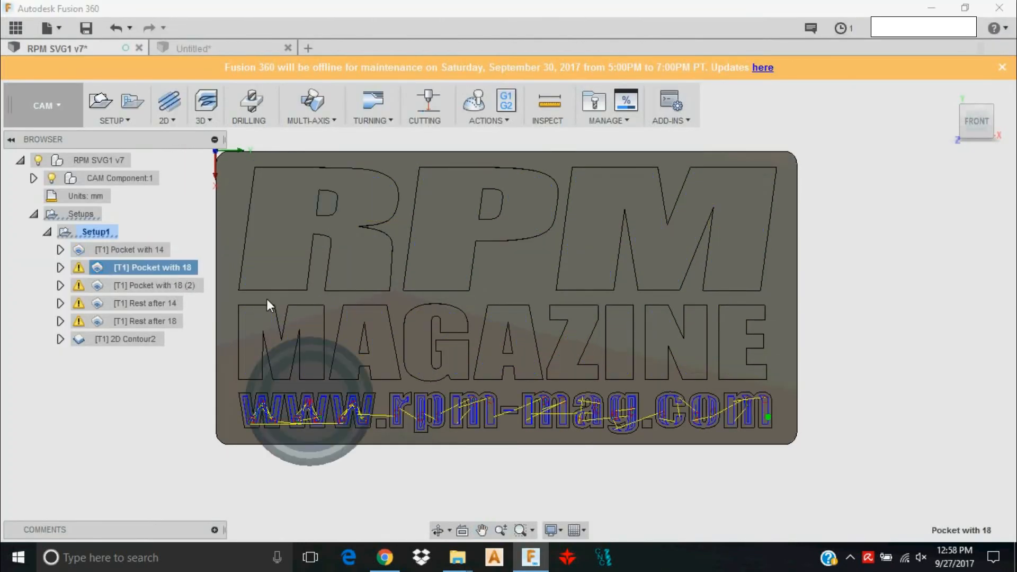
left_click(171, 286, "ctrl")
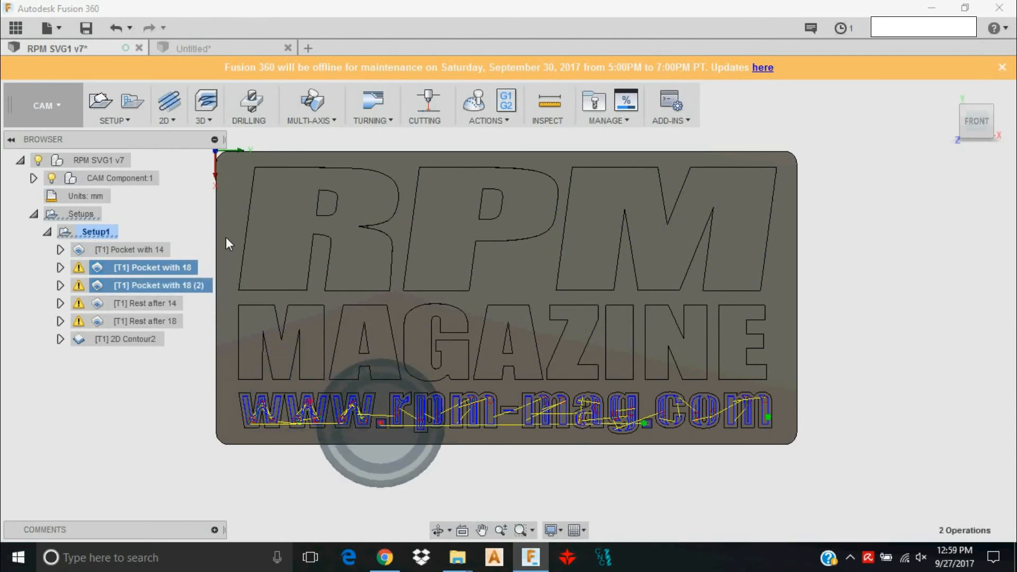
left_click(179, 269)
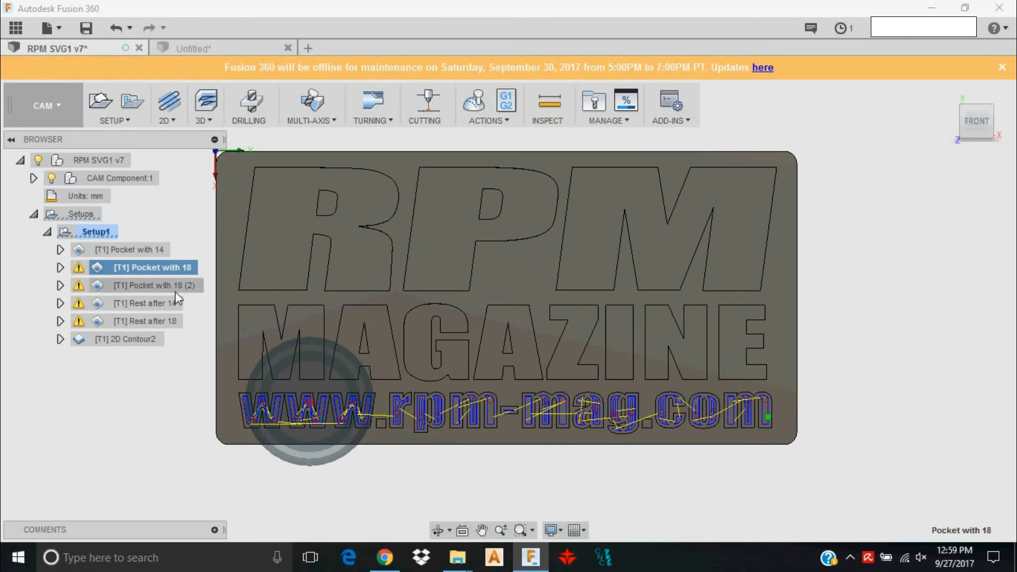
left_click(179, 288, "ctrl")
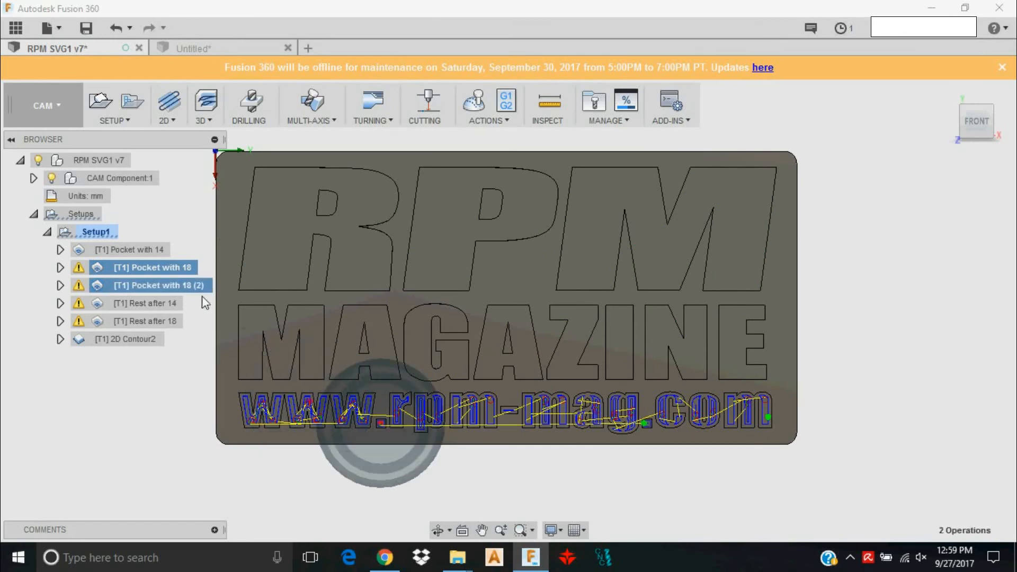
- Examine the combined Rest after 14 and Rest after 18 toolpaths and the 2D Contour2 toolpath, then clear the selection
left_click(176, 304)
left_click(171, 322, "ctrl")
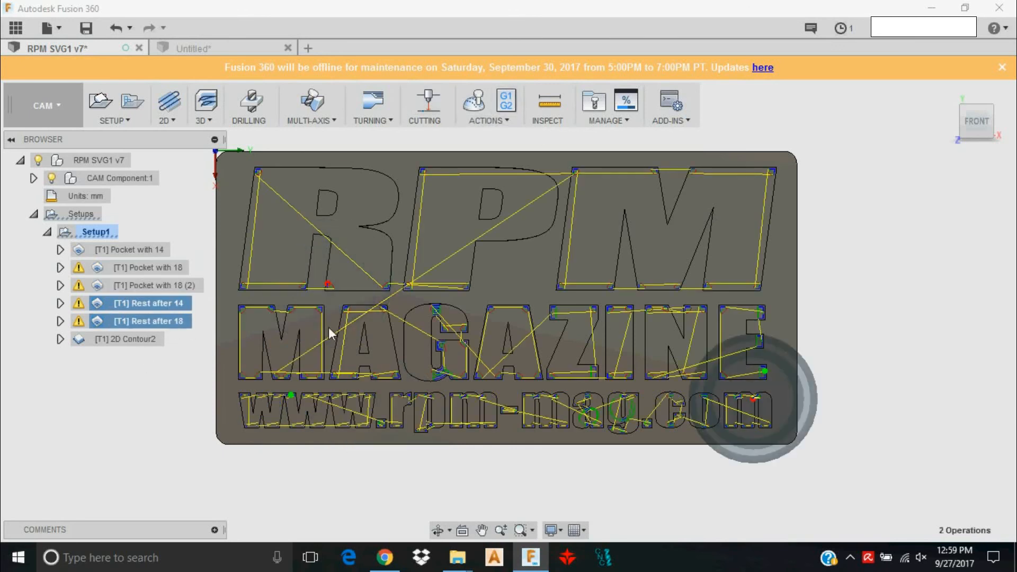
middle_click_drag(490, 320, 485, 280)
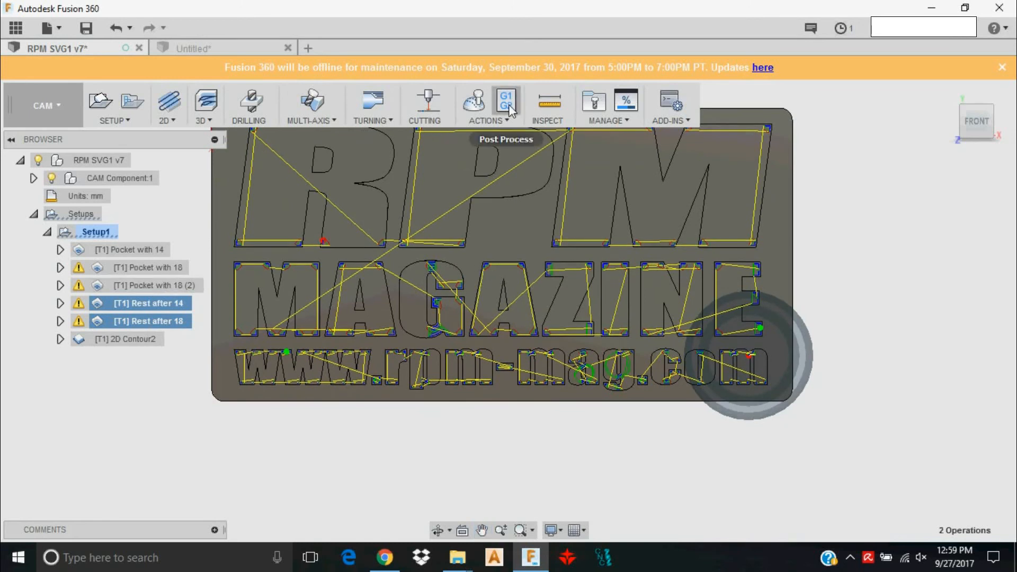
left_click(137, 344)
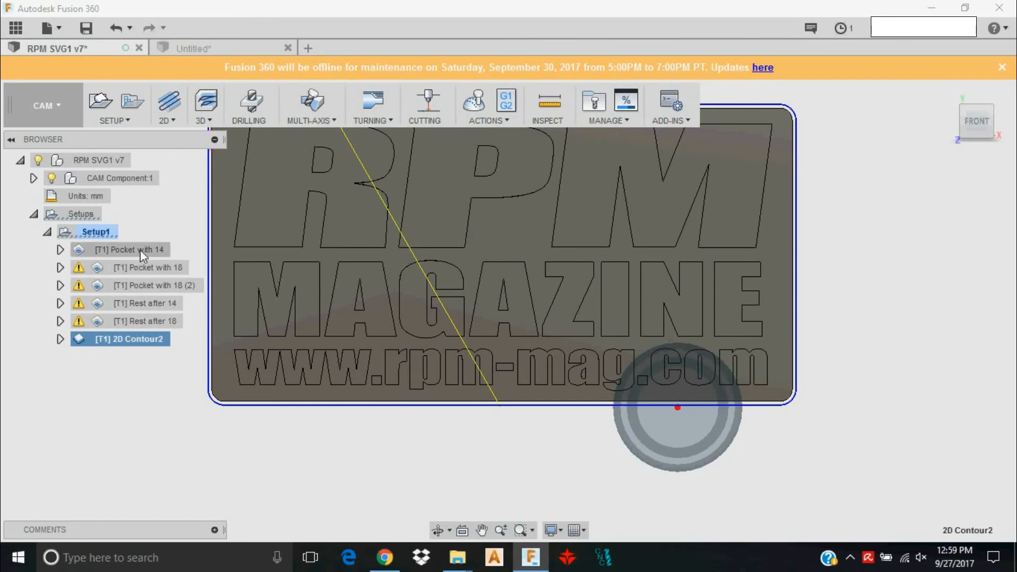
left_click(824, 294)
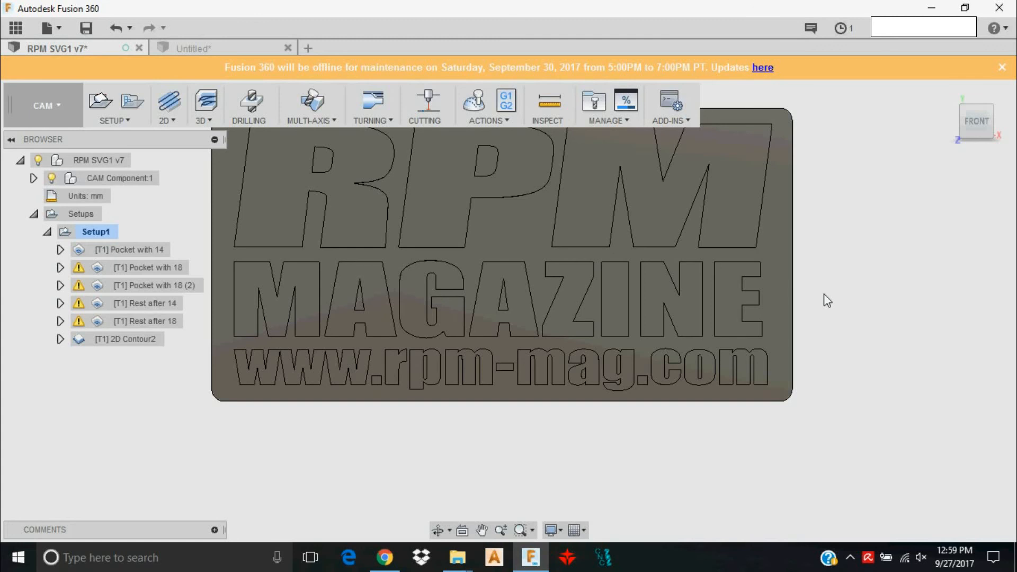
middle_click_drag(824, 295, 791, 336)
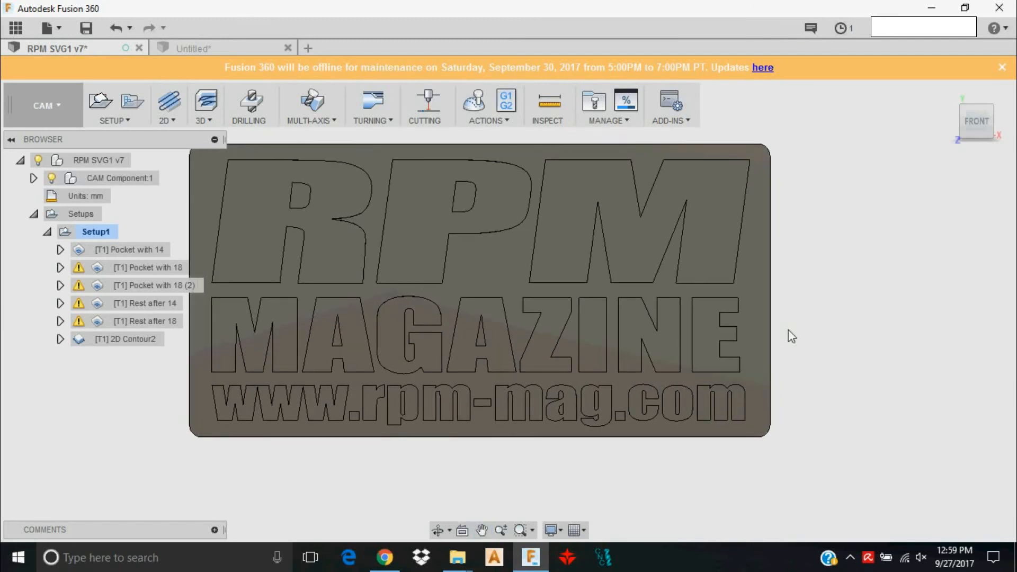